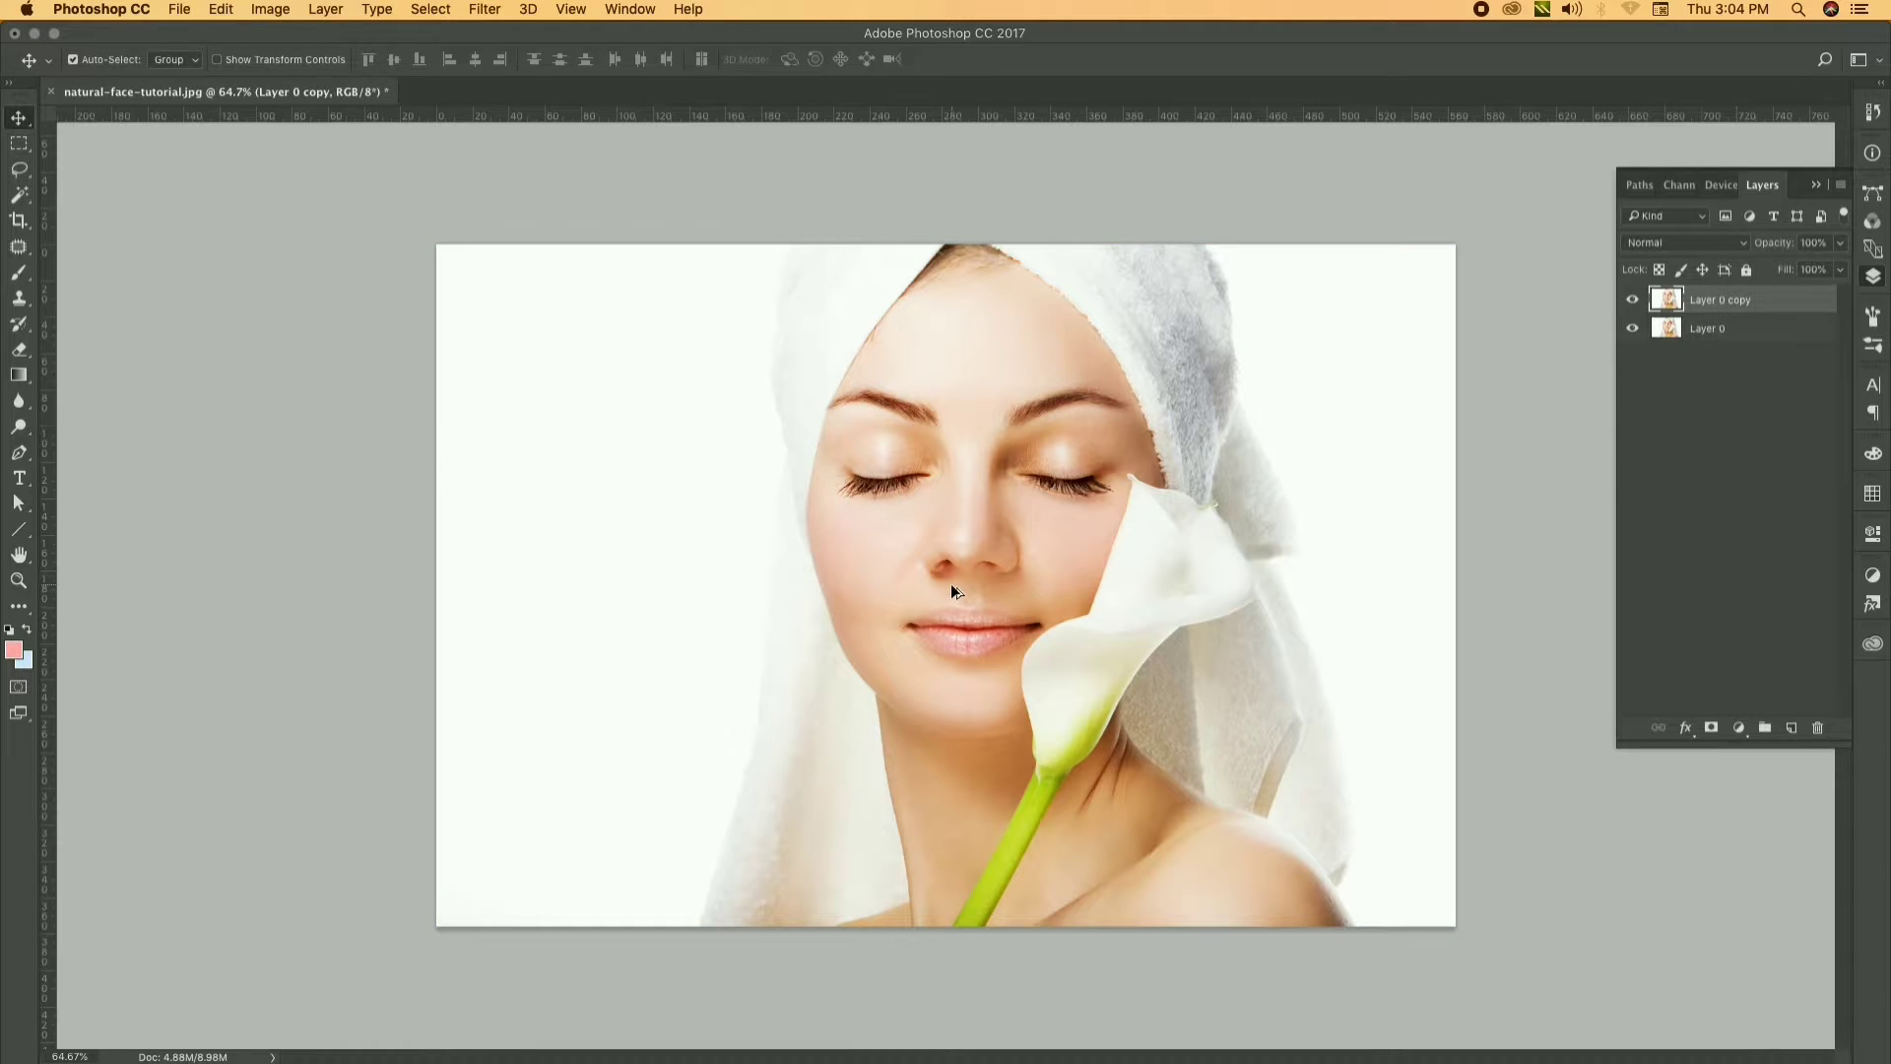
# Blur Layer 0 with a Gaussian Blur of about 94 radius, then show Layer 0 copy again
pyautogui.click(1704, 330)
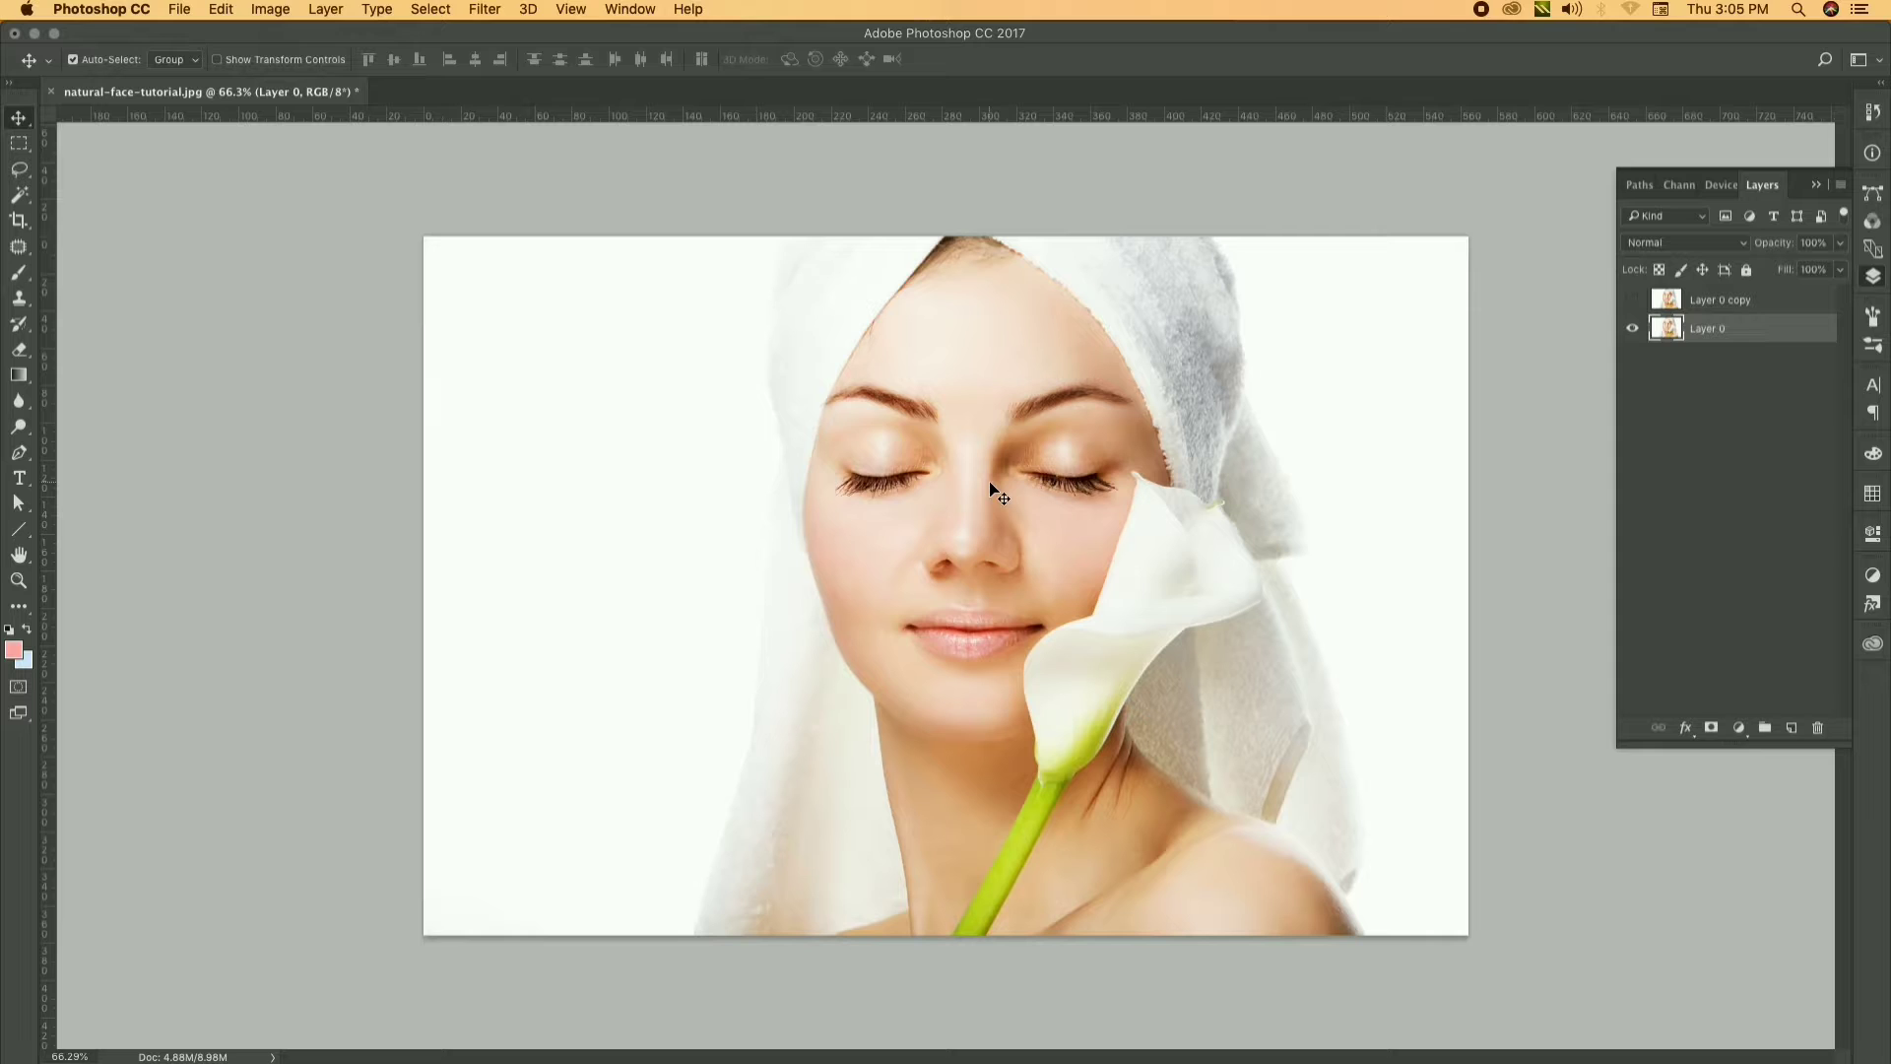
pyautogui.click(490, 11)
pyautogui.moveTo(502, 263)
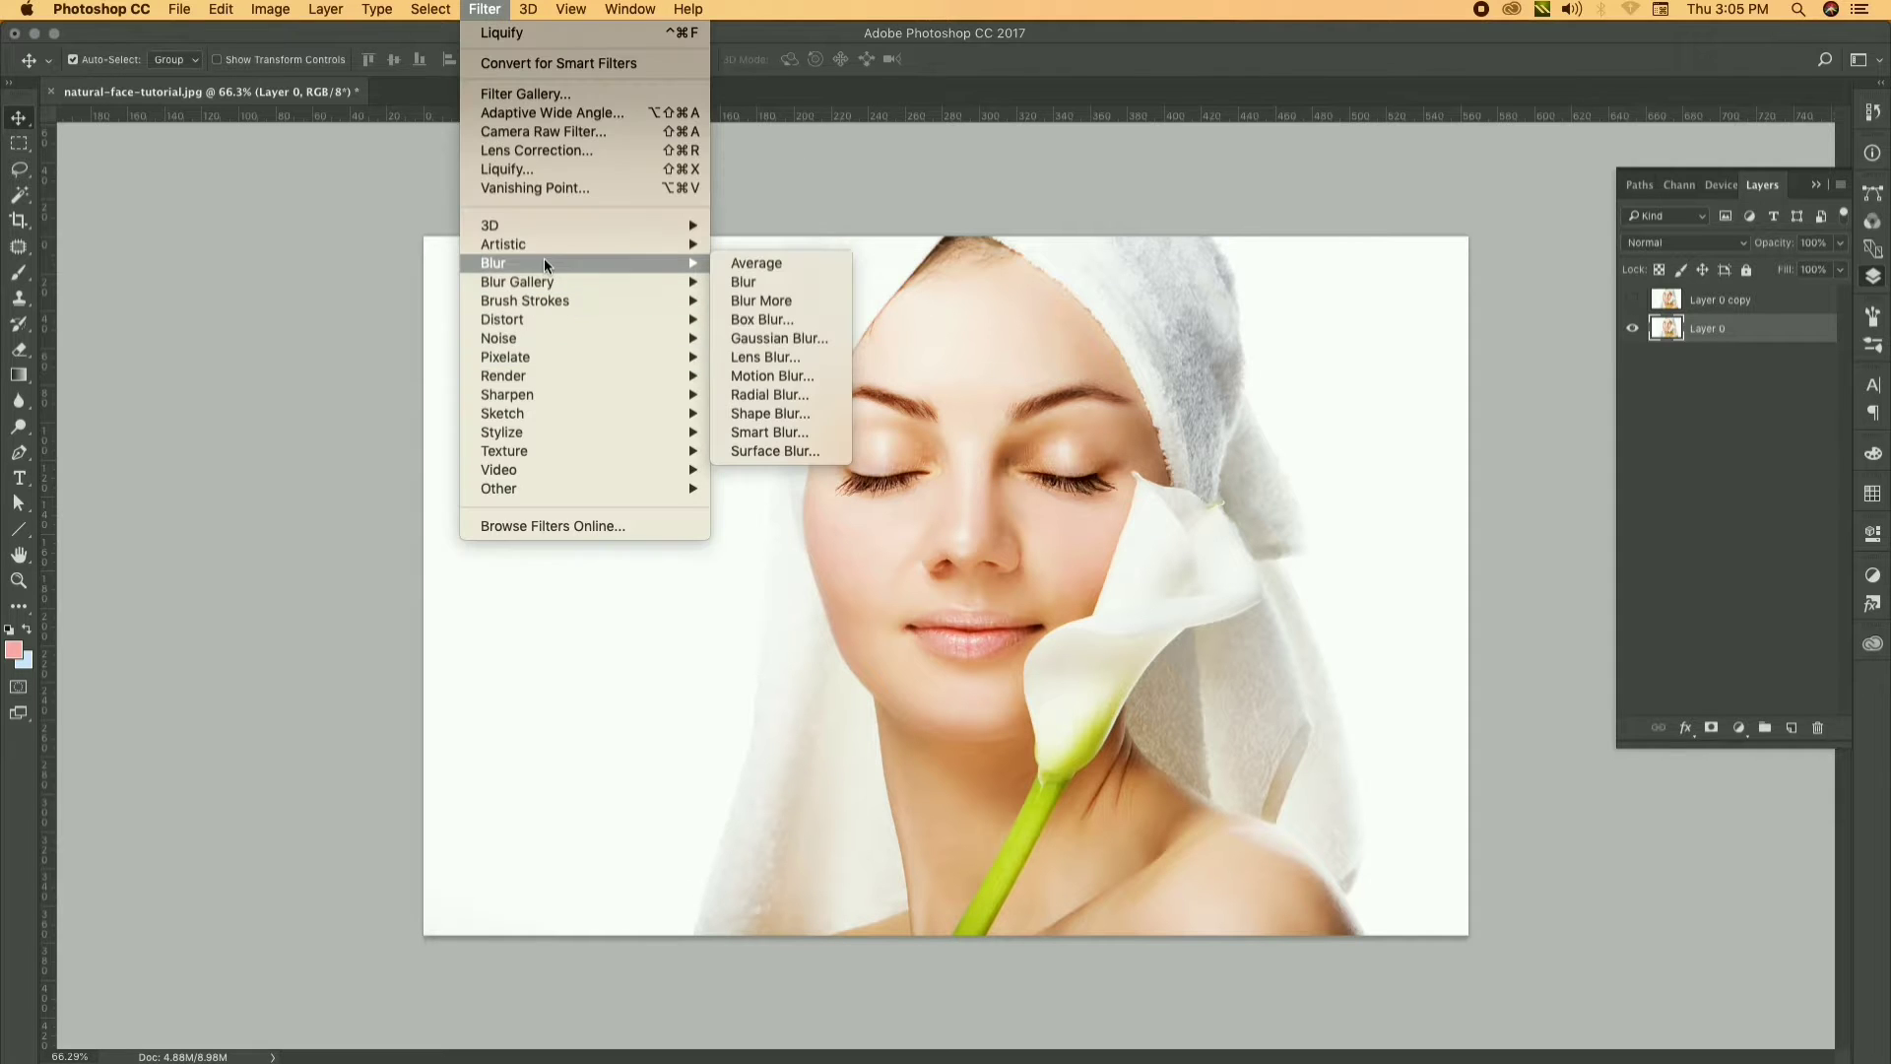
pyautogui.click(778, 340)
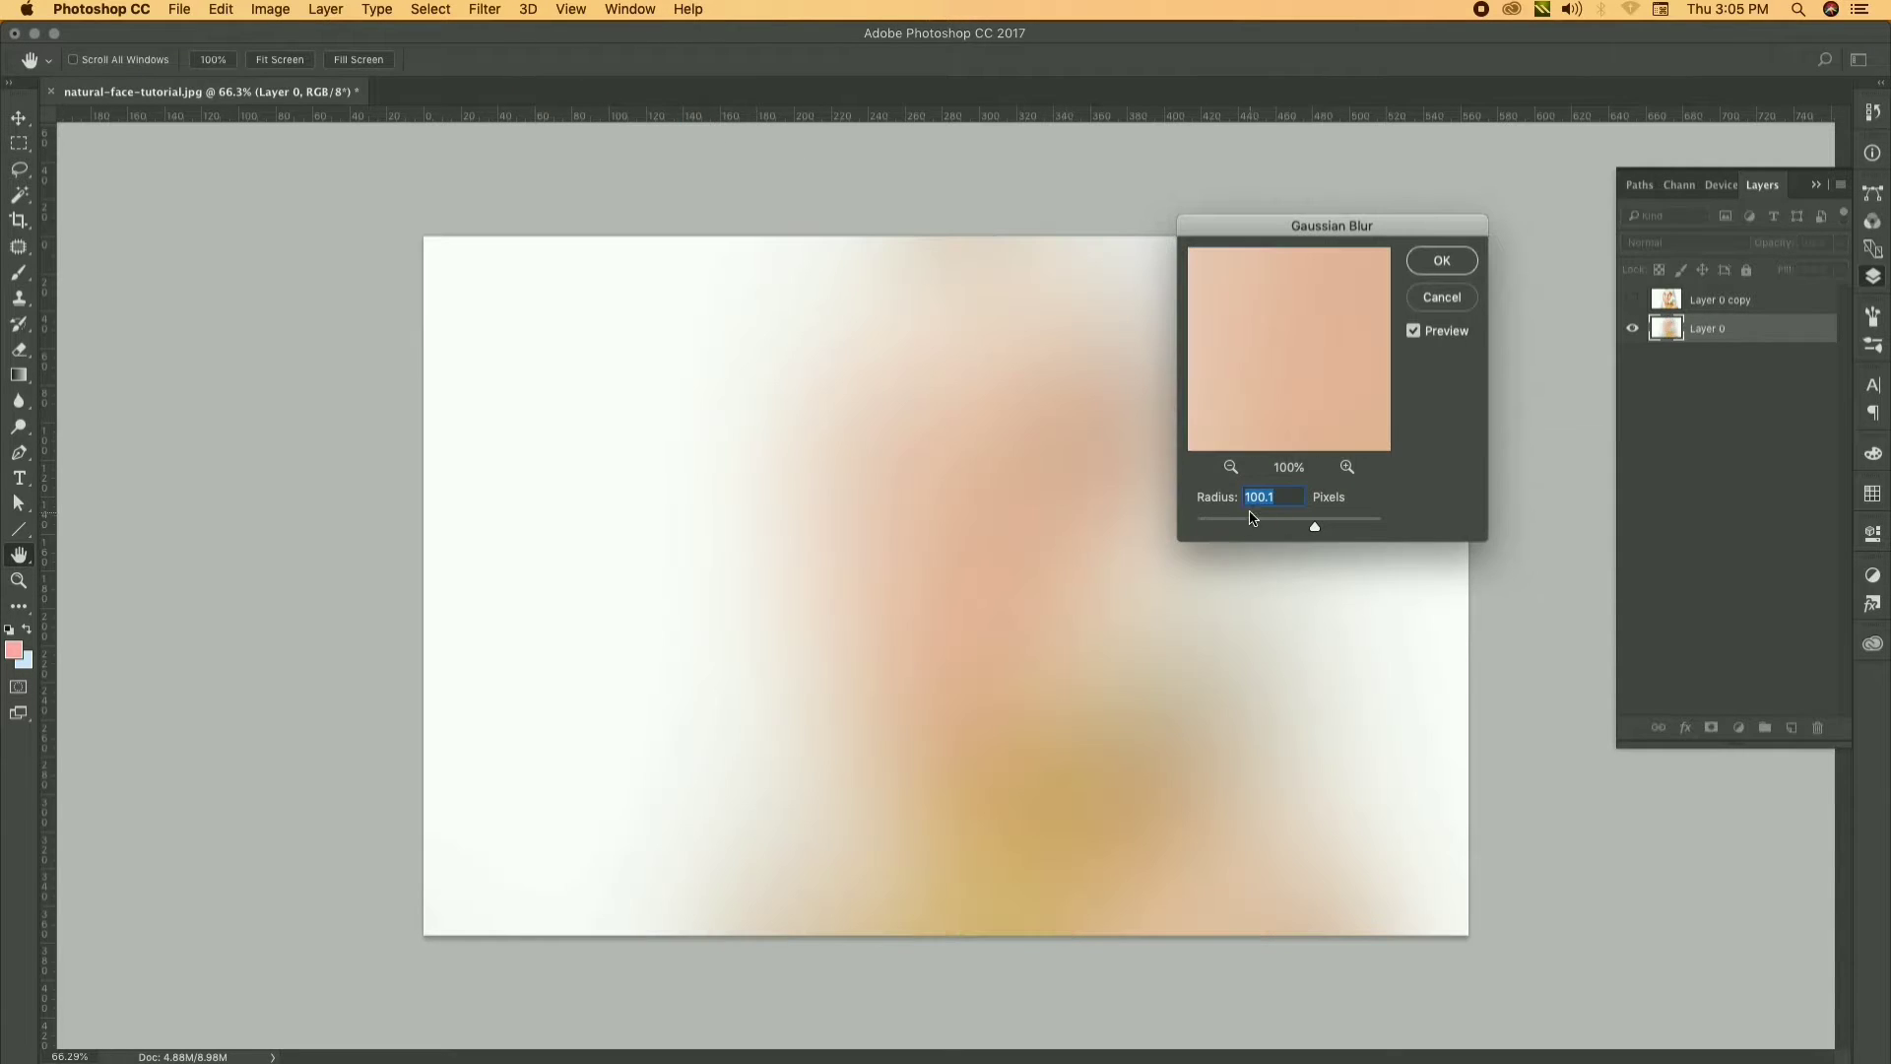
pyautogui.moveTo(1297, 523)
pyautogui.mouseDown()
pyautogui.moveTo(1281, 531)
pyautogui.moveTo(1309, 523)
pyautogui.mouseUp()
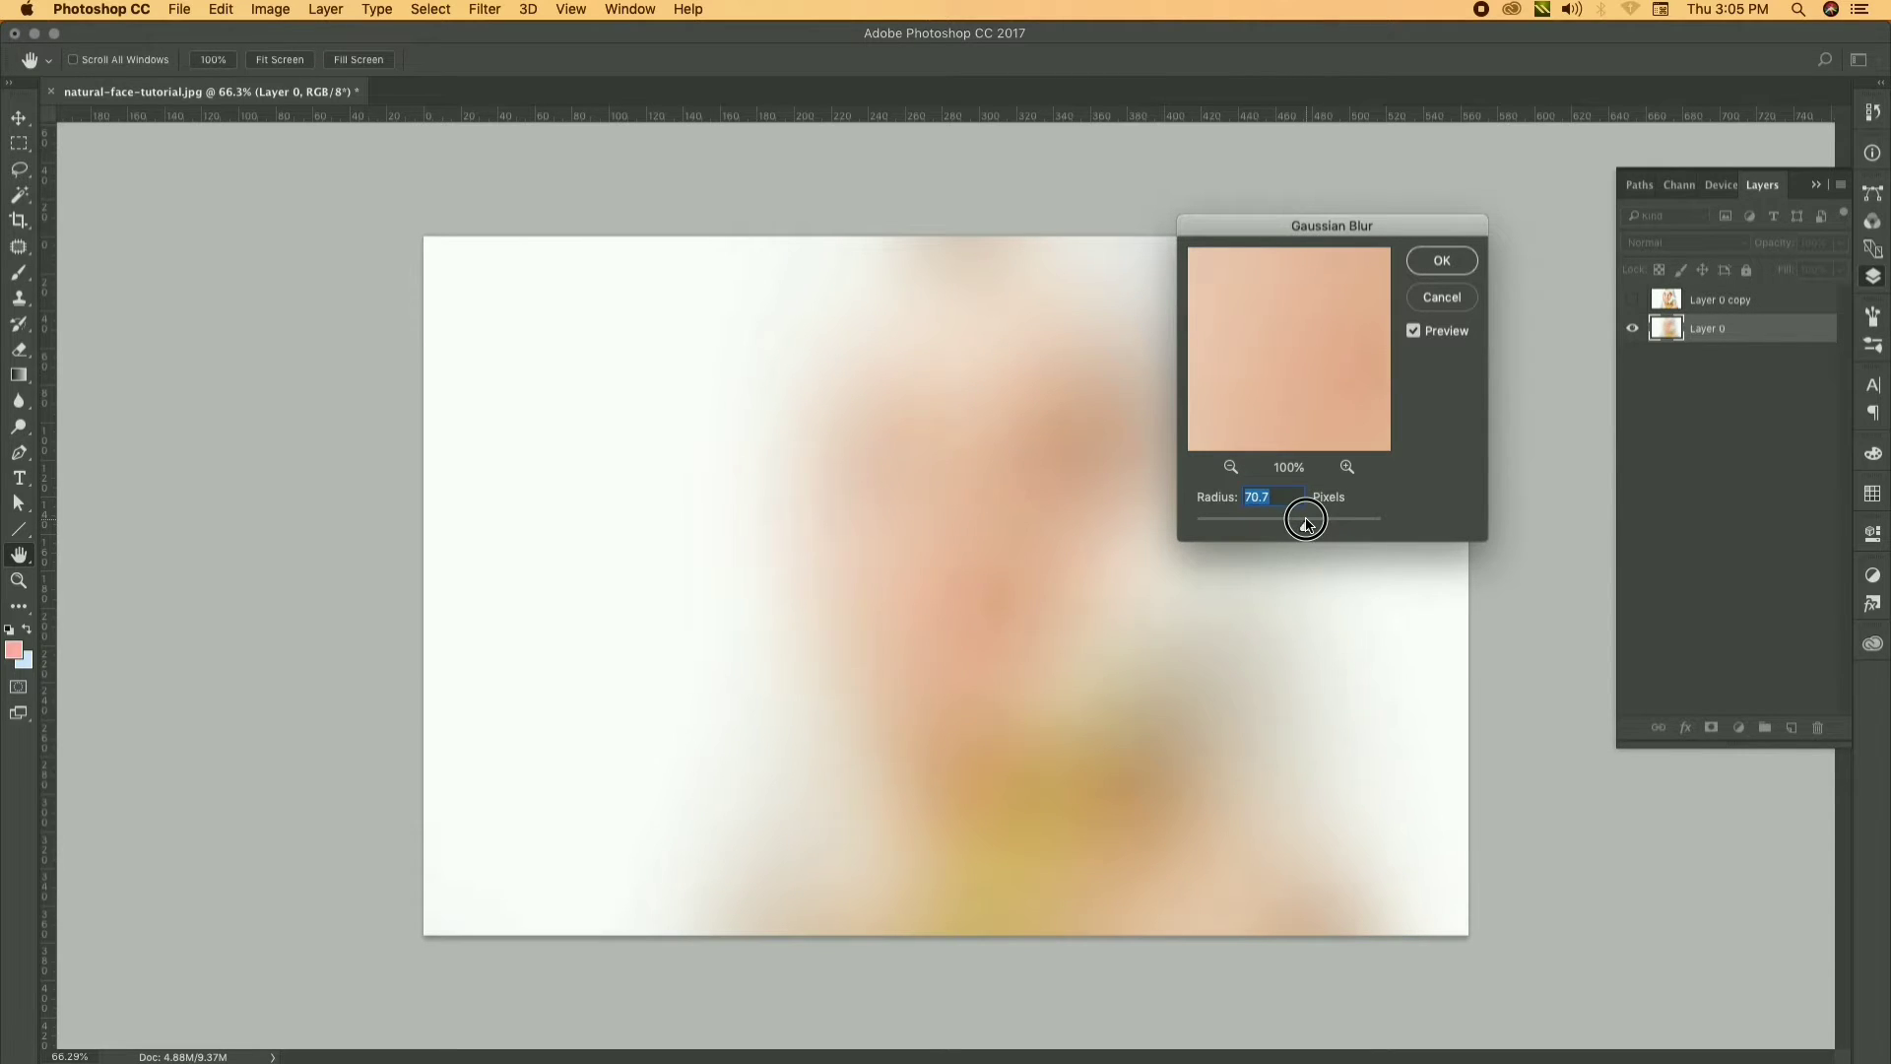
pyautogui.moveTo(1313, 529); pyautogui.dragTo(1315, 529)
pyautogui.click(1440, 262)
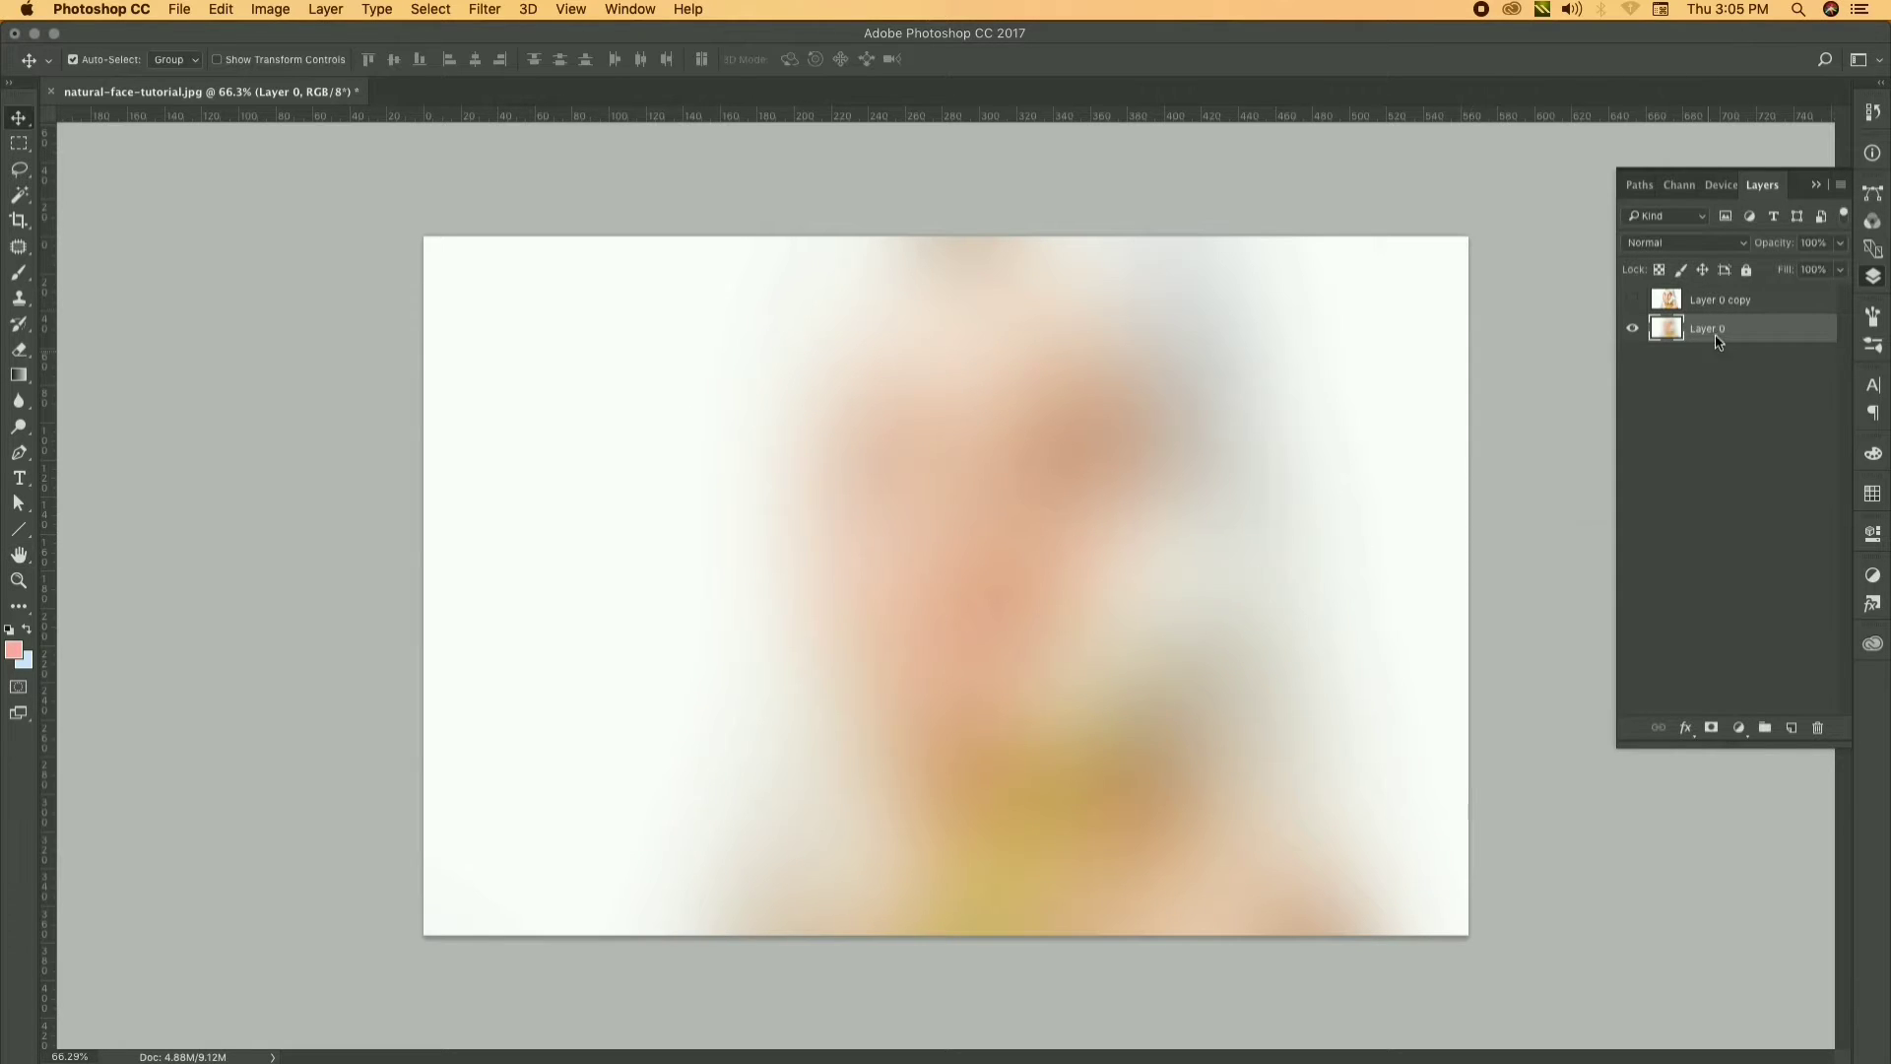
pyautogui.click(1722, 298)
# Magic Wand the white background on Layer 0 copy, invert it, and copy the woman to Layer 1
pyautogui.click(1632, 328)
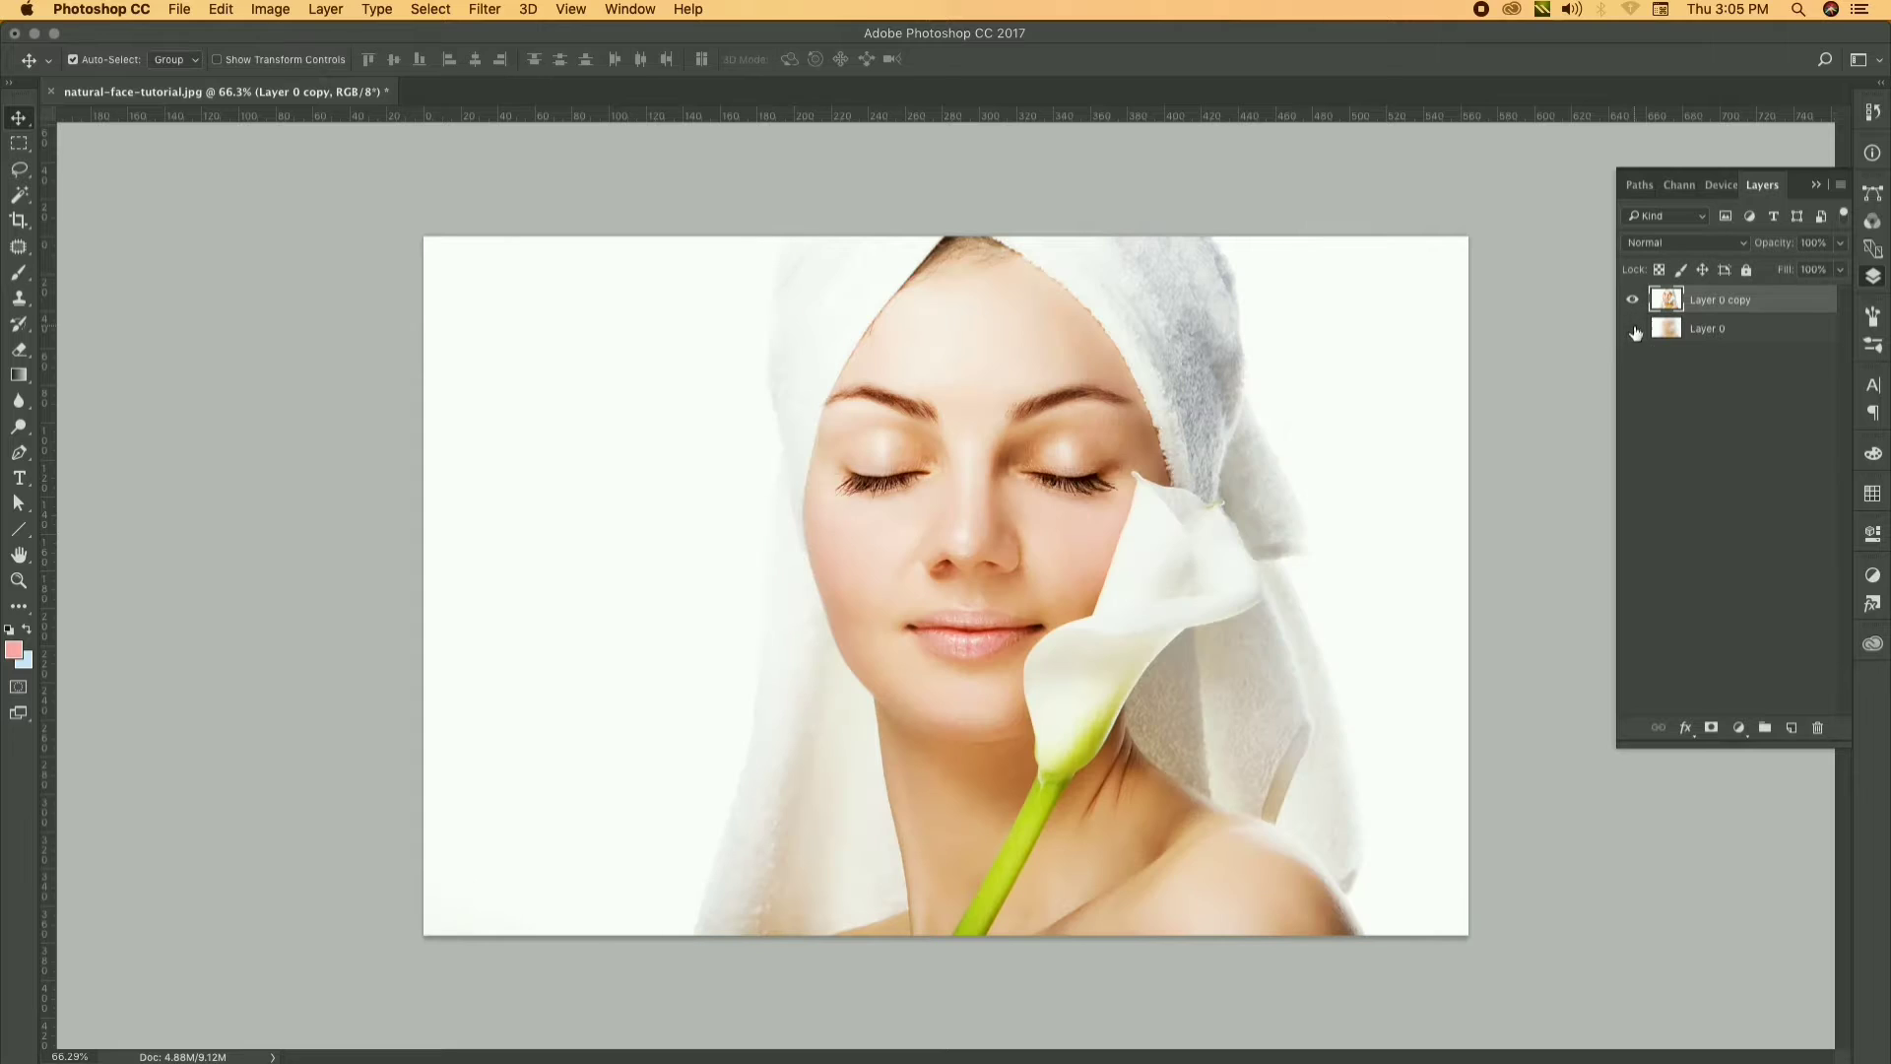
pyautogui.press('w')
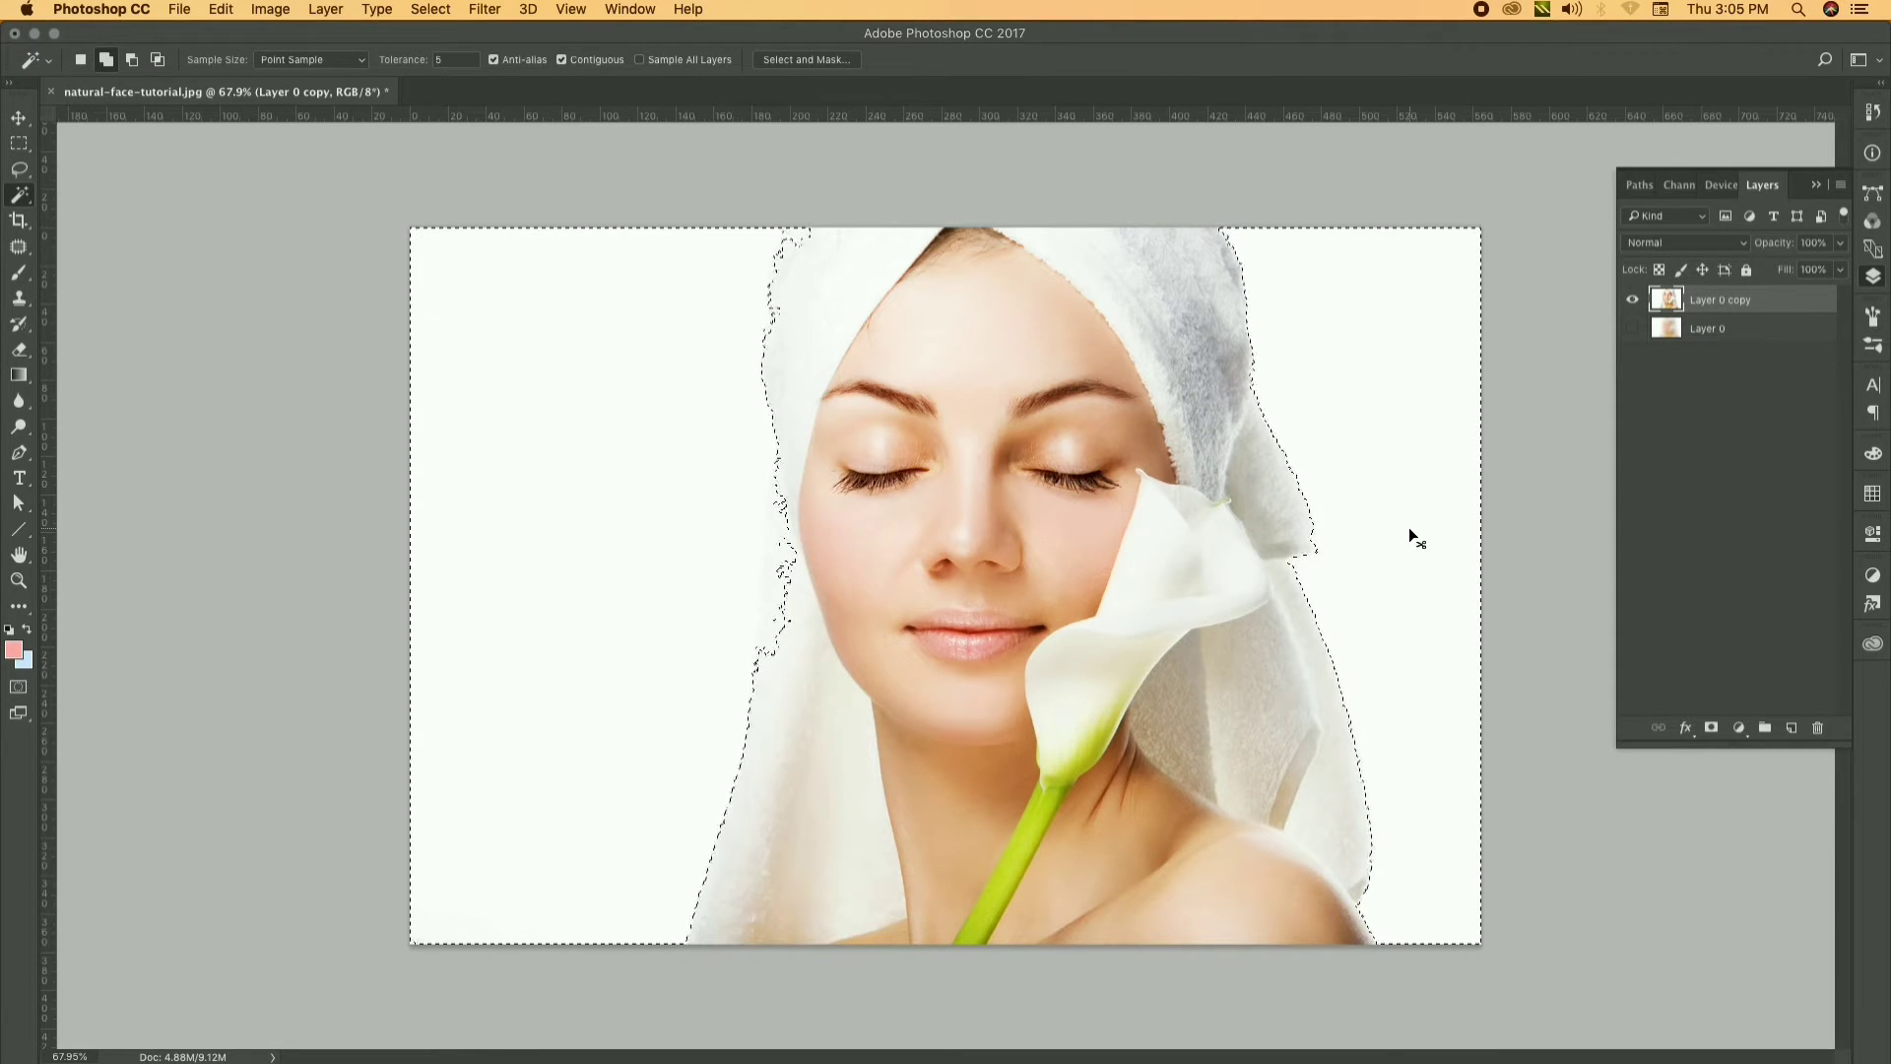
pyautogui.press('super+shift+i')
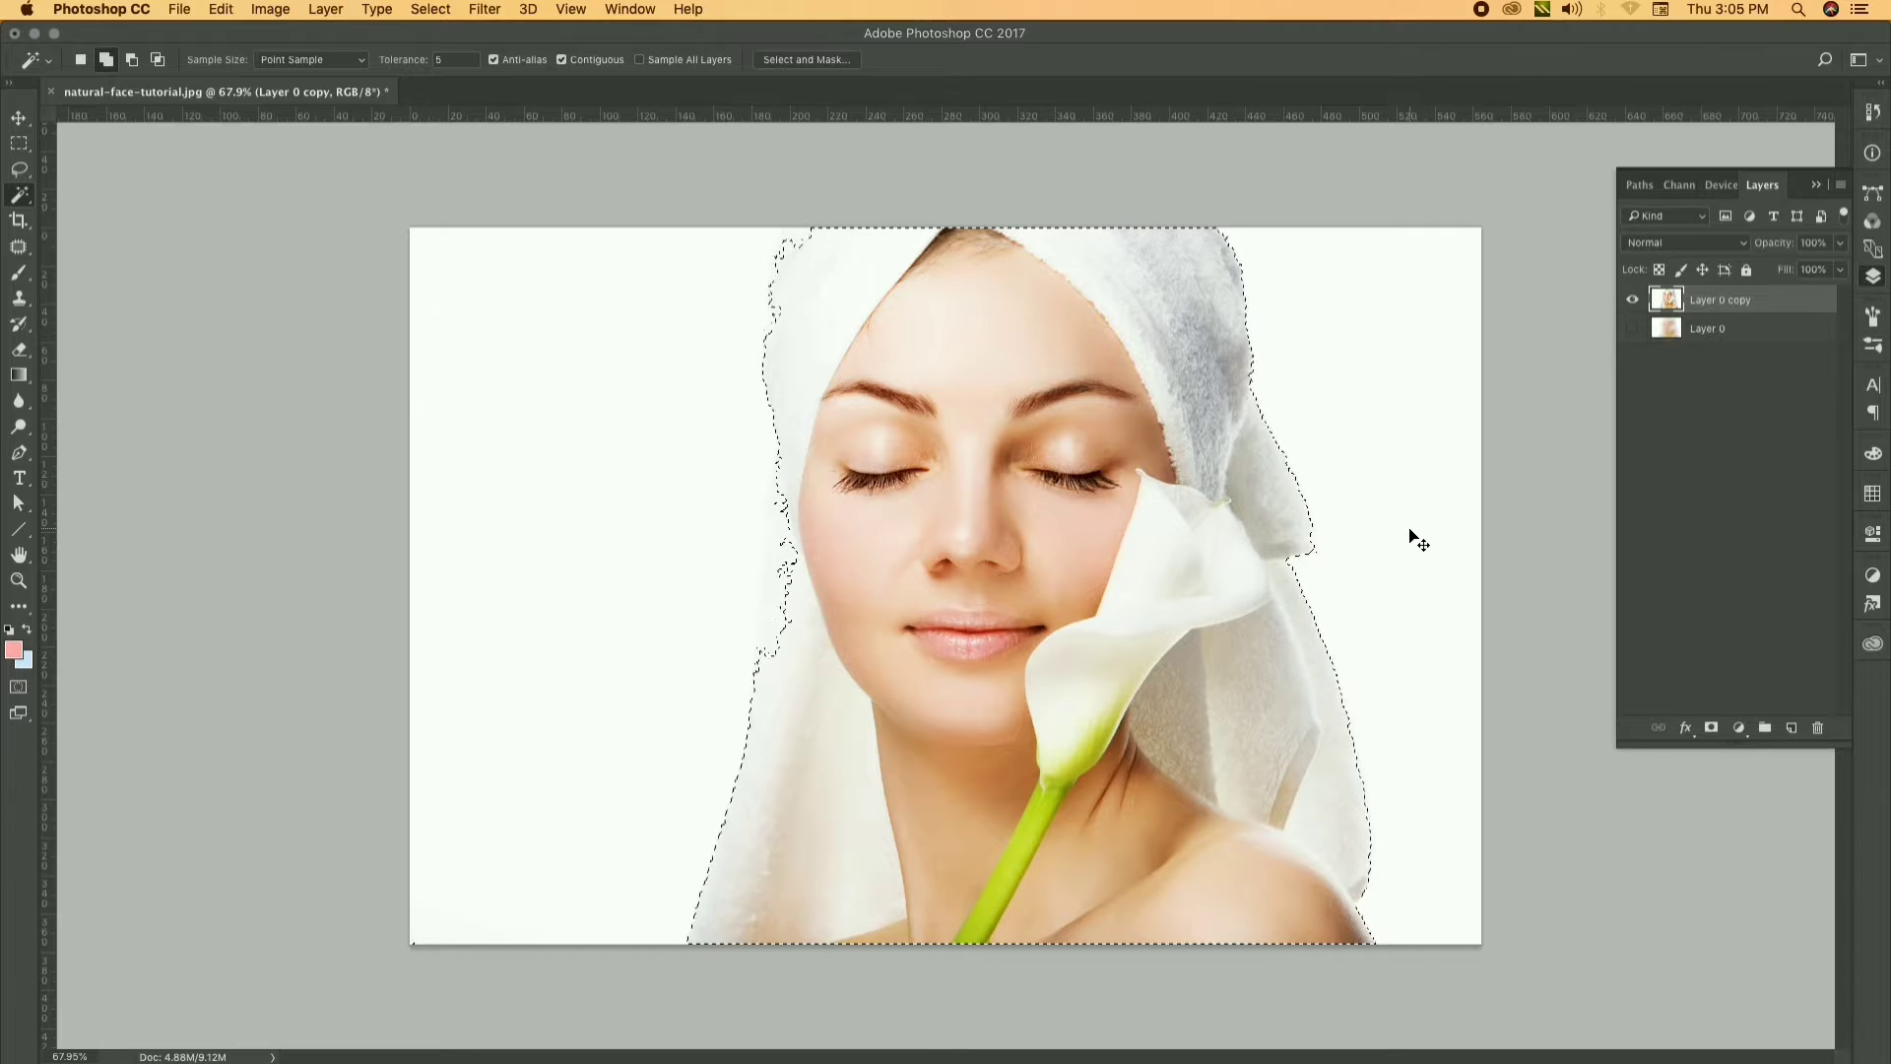
pyautogui.hotkey('alt', '[')
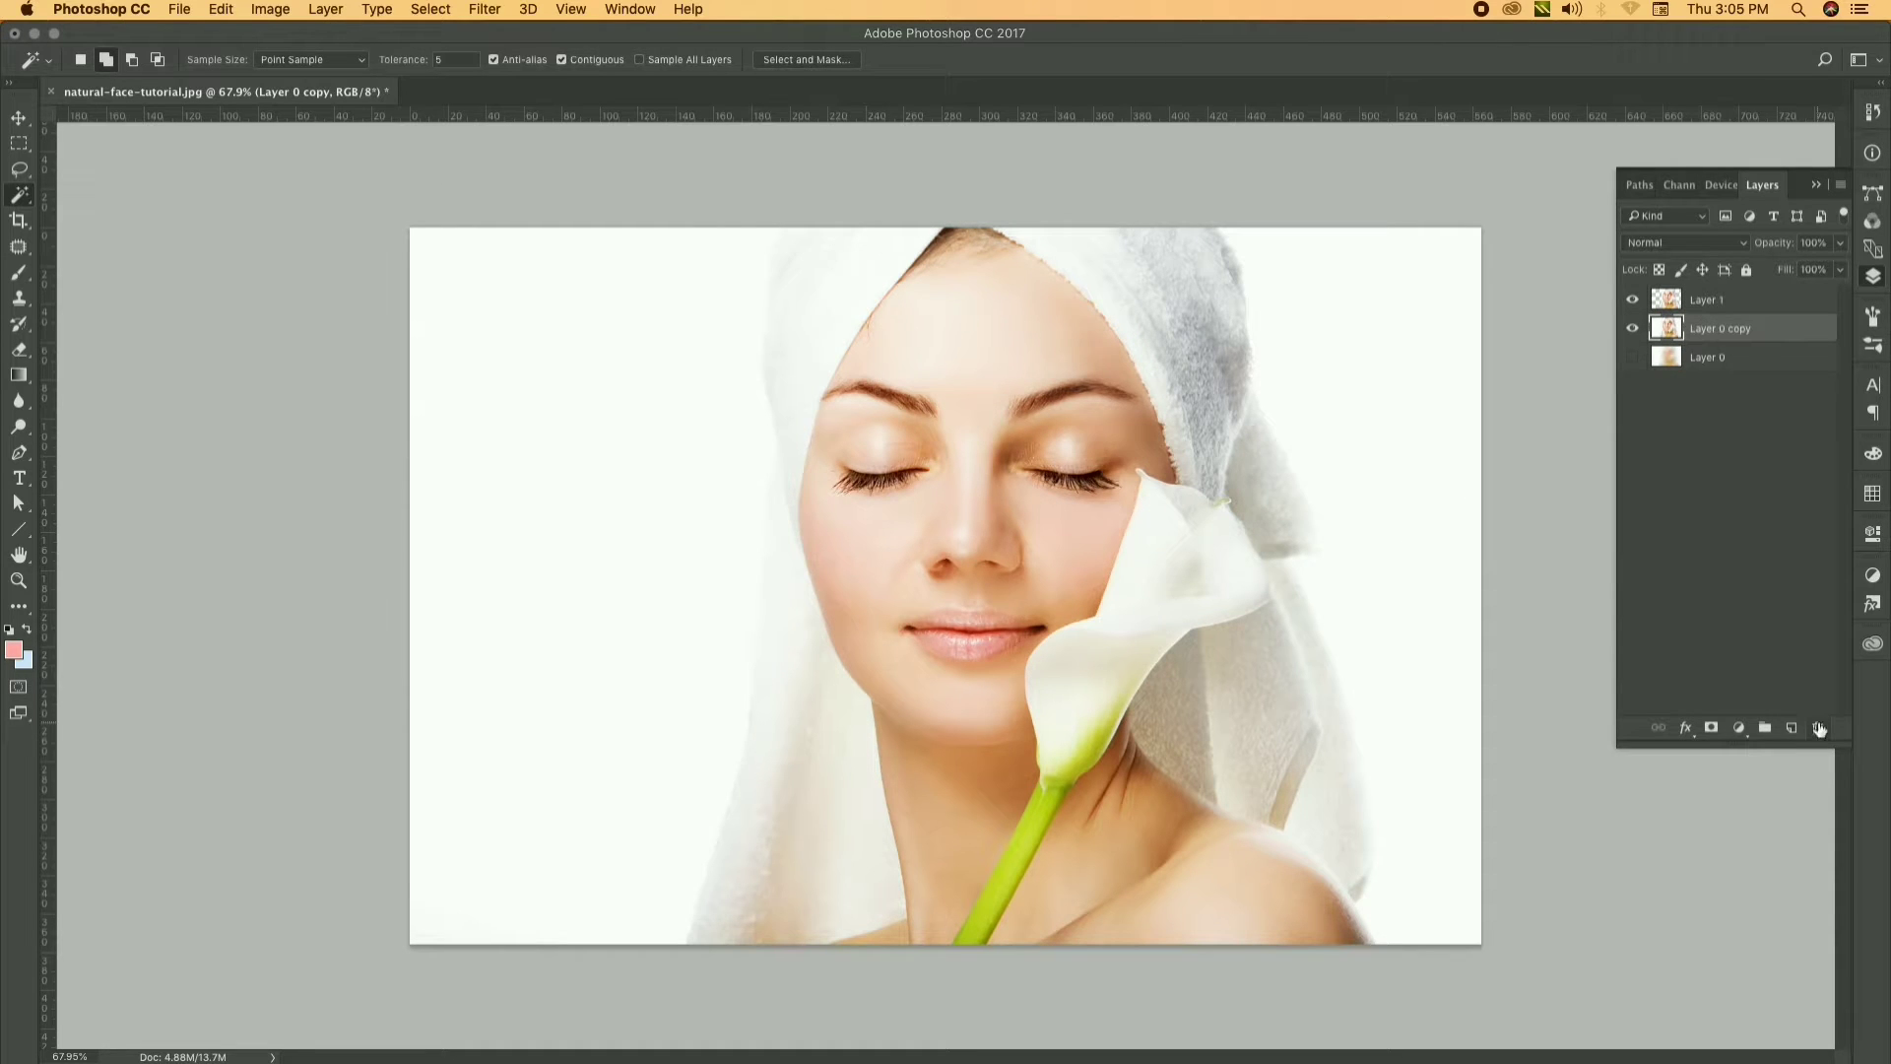
# Delete Layer 0 copy, show the blurred Layer 0, and select Layer 1
pyautogui.click(1819, 728)
pyautogui.click(1093, 366)
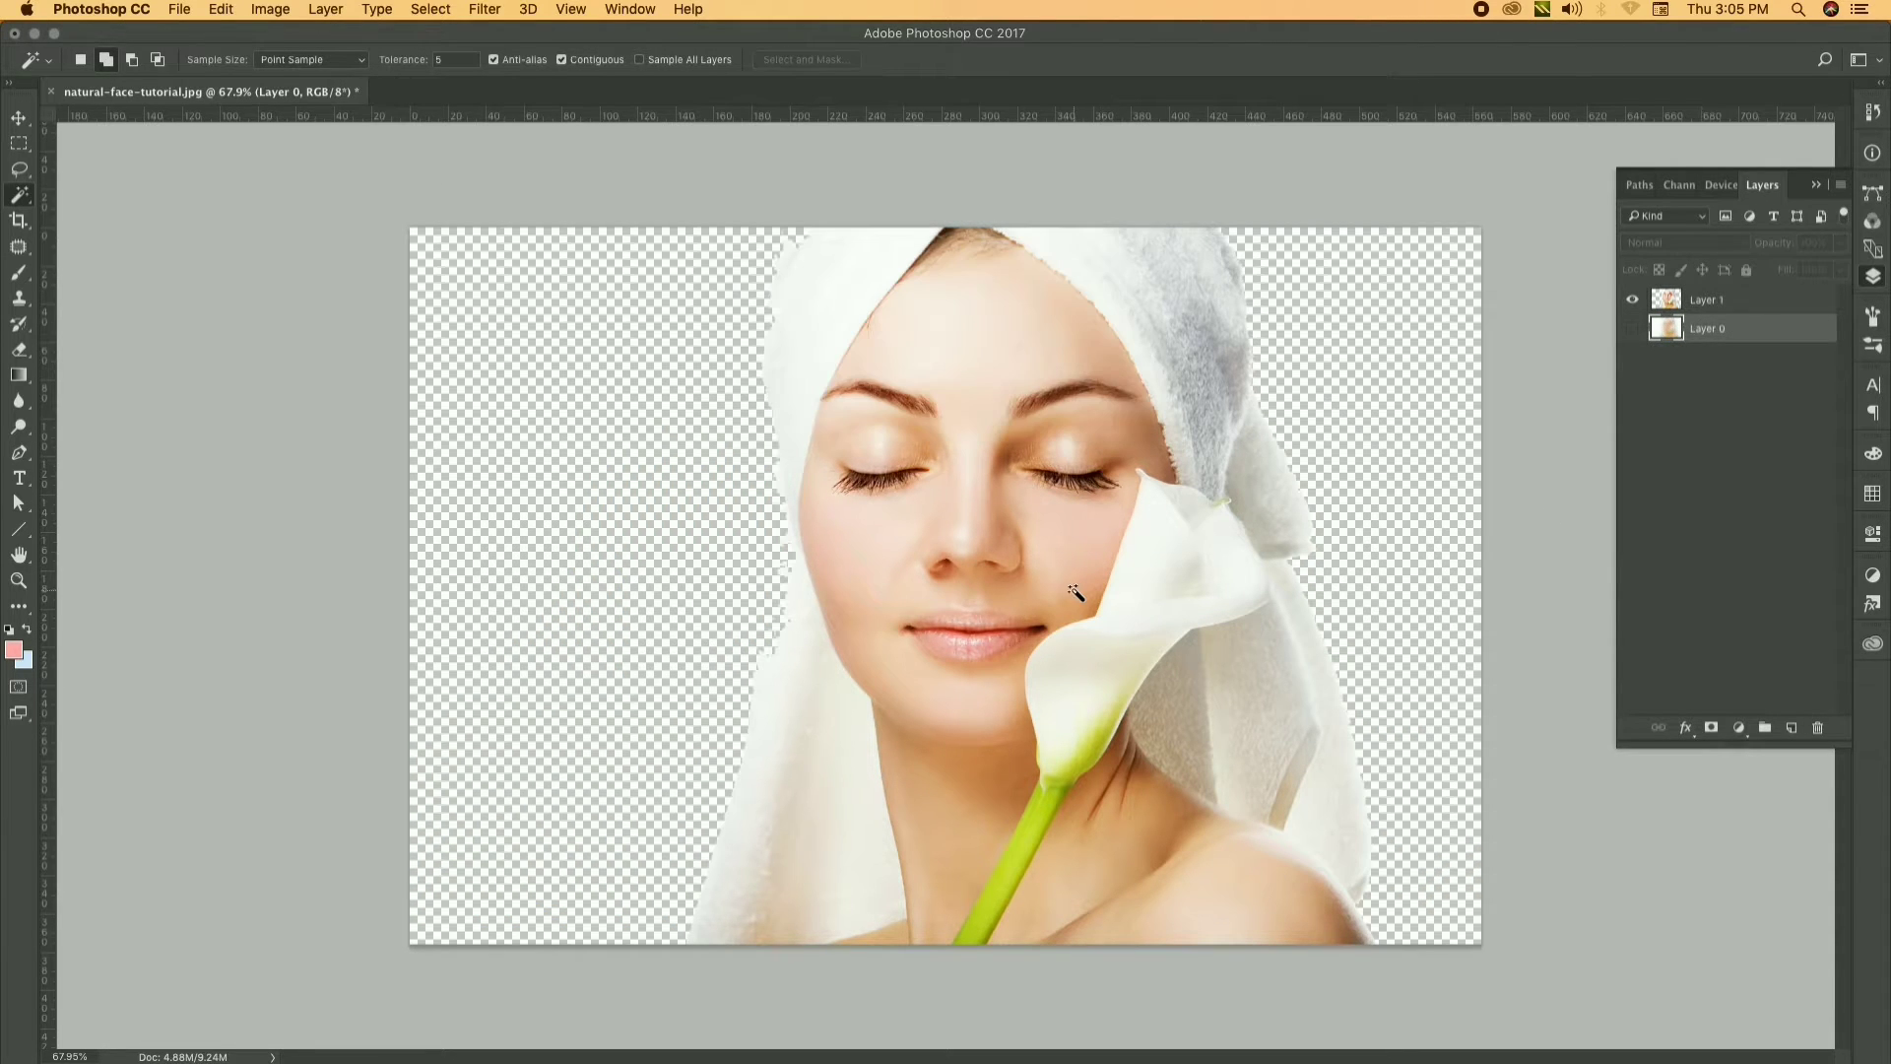
pyautogui.click(1633, 329)
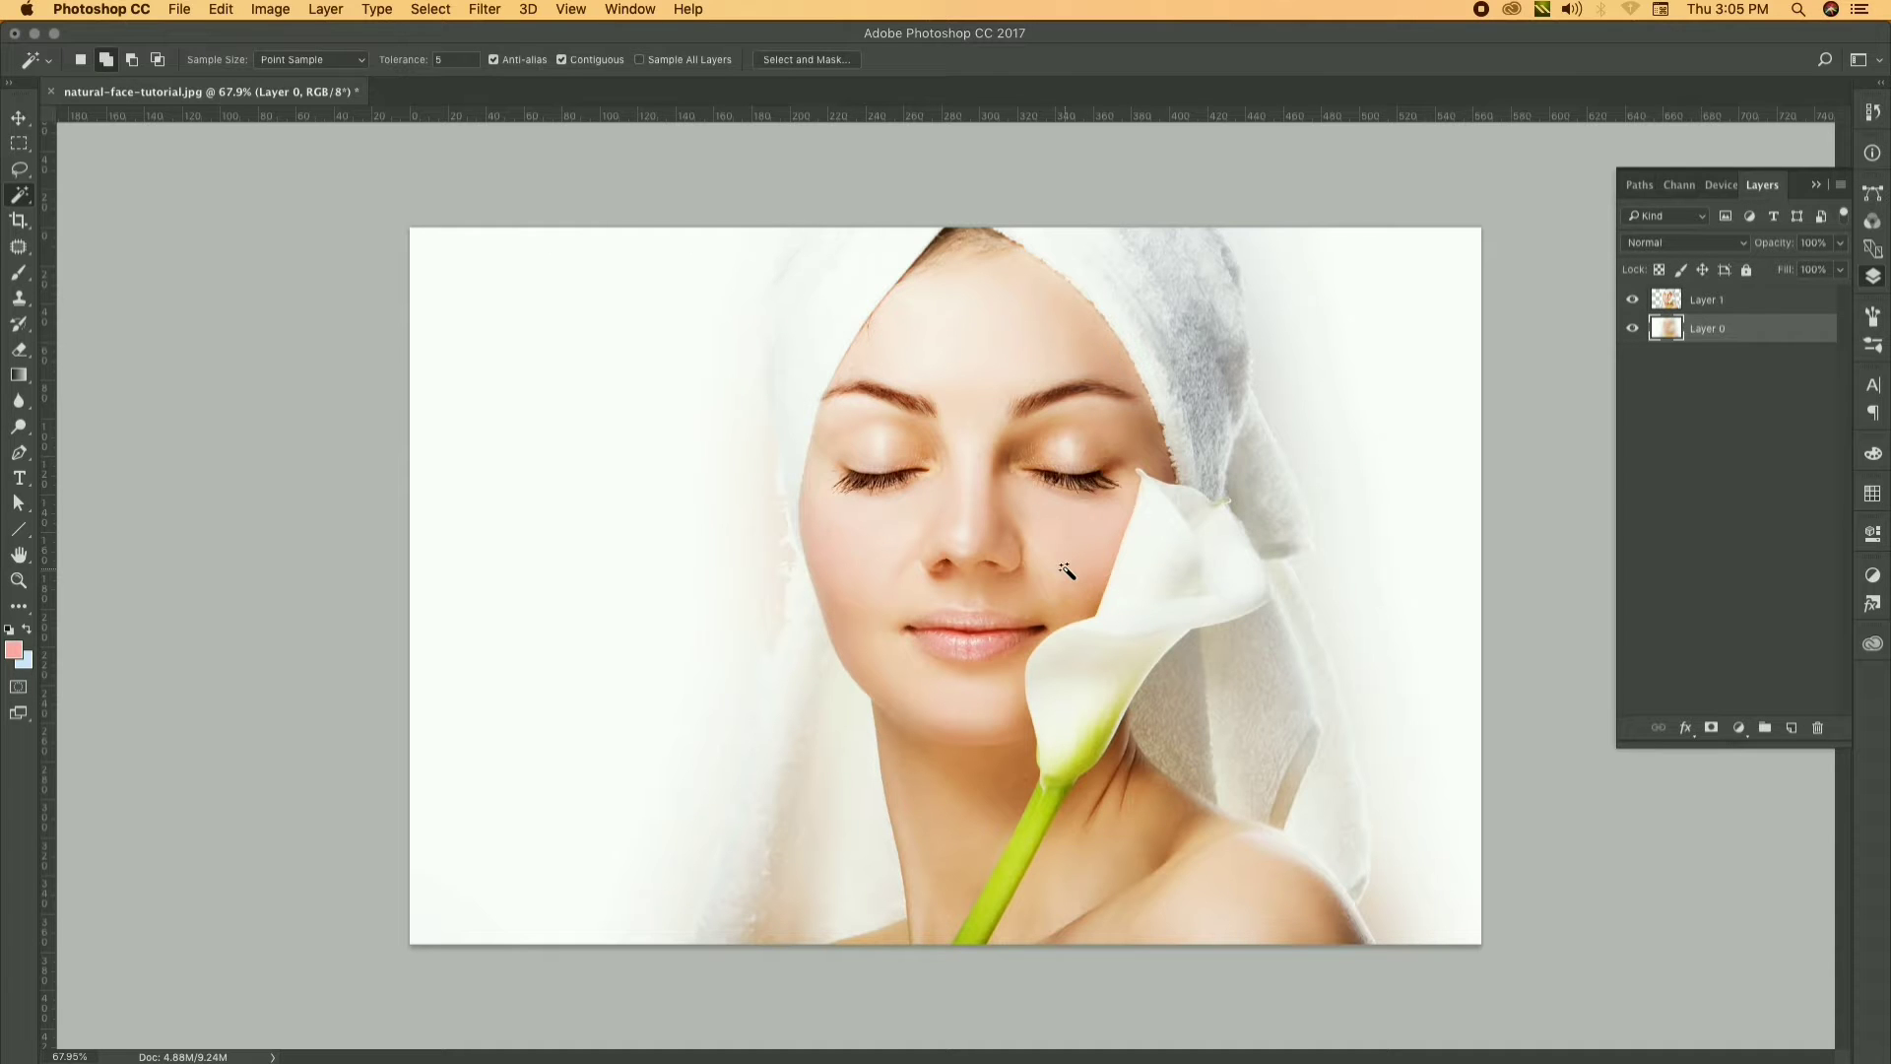
pyautogui.click(1053, 532)
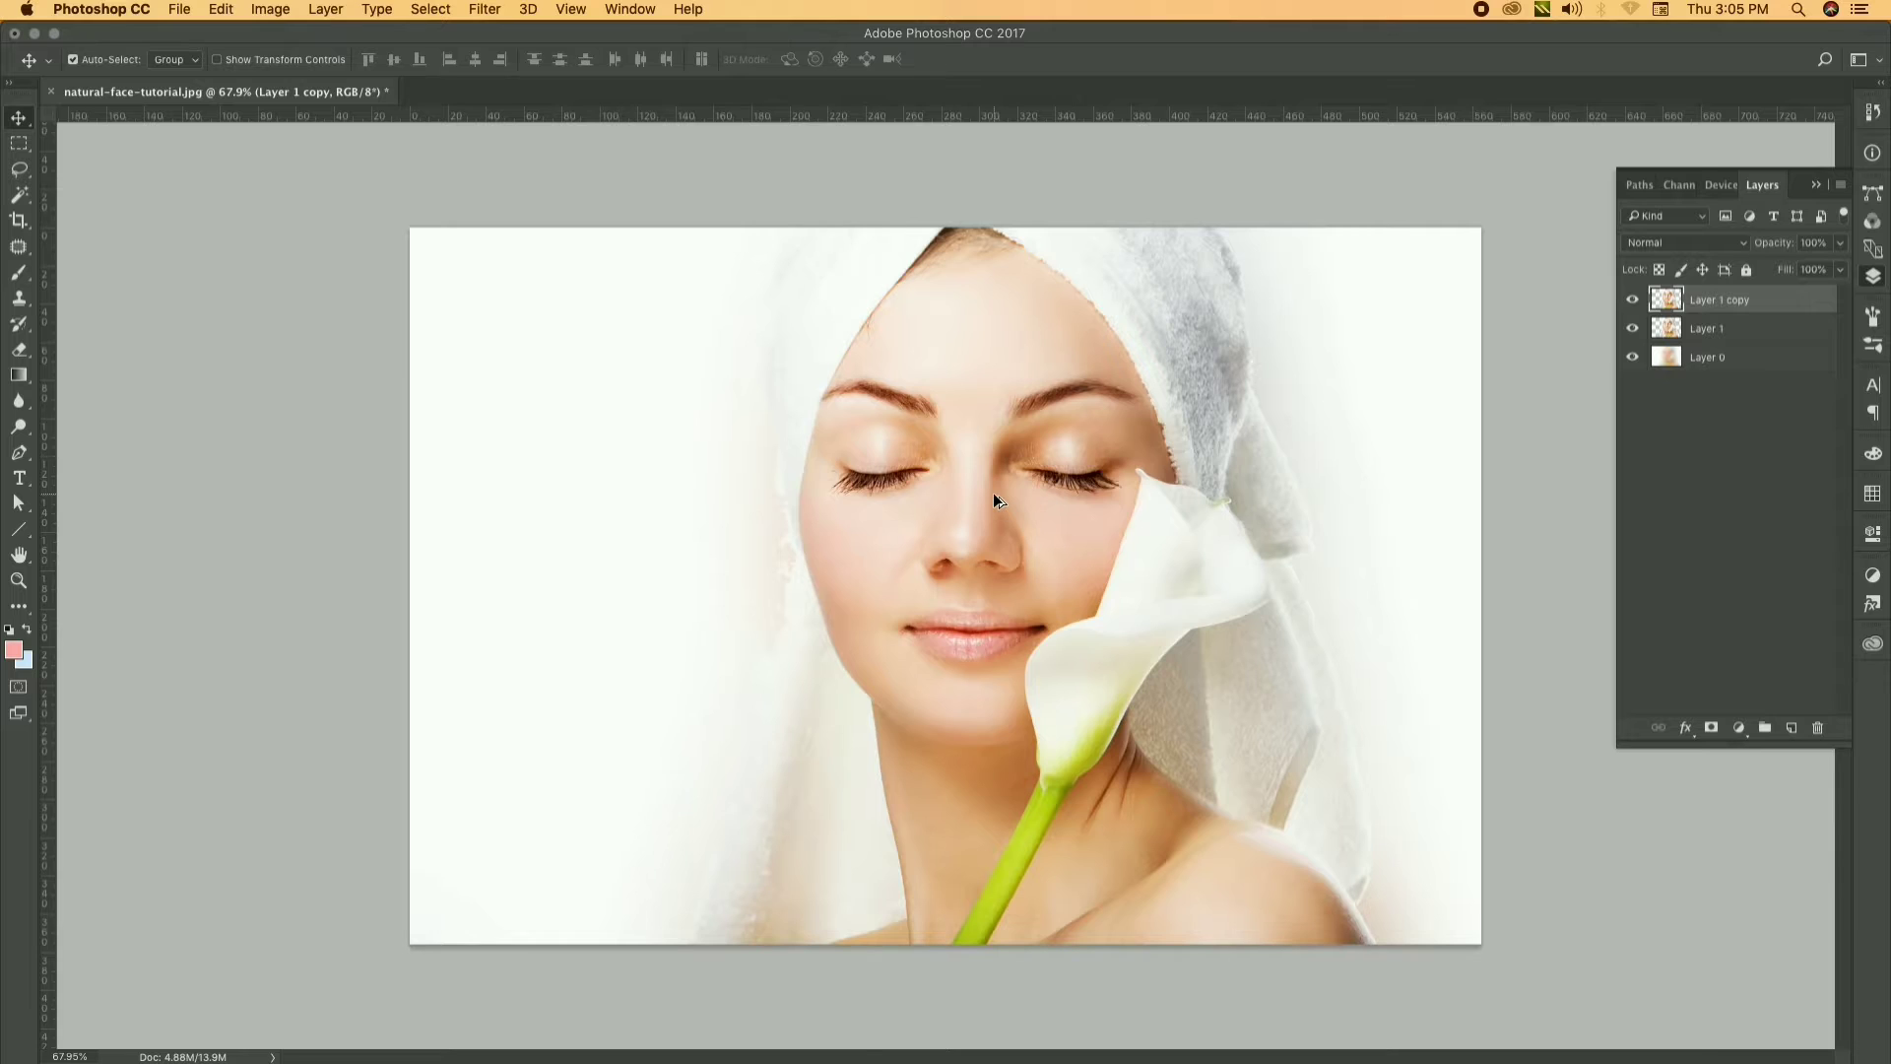
# In Liquify, Forward Warp the towel's top and right edges outward into the right corners
pyautogui.scroll(3, 994, 497)
pyautogui.click(500, 10)
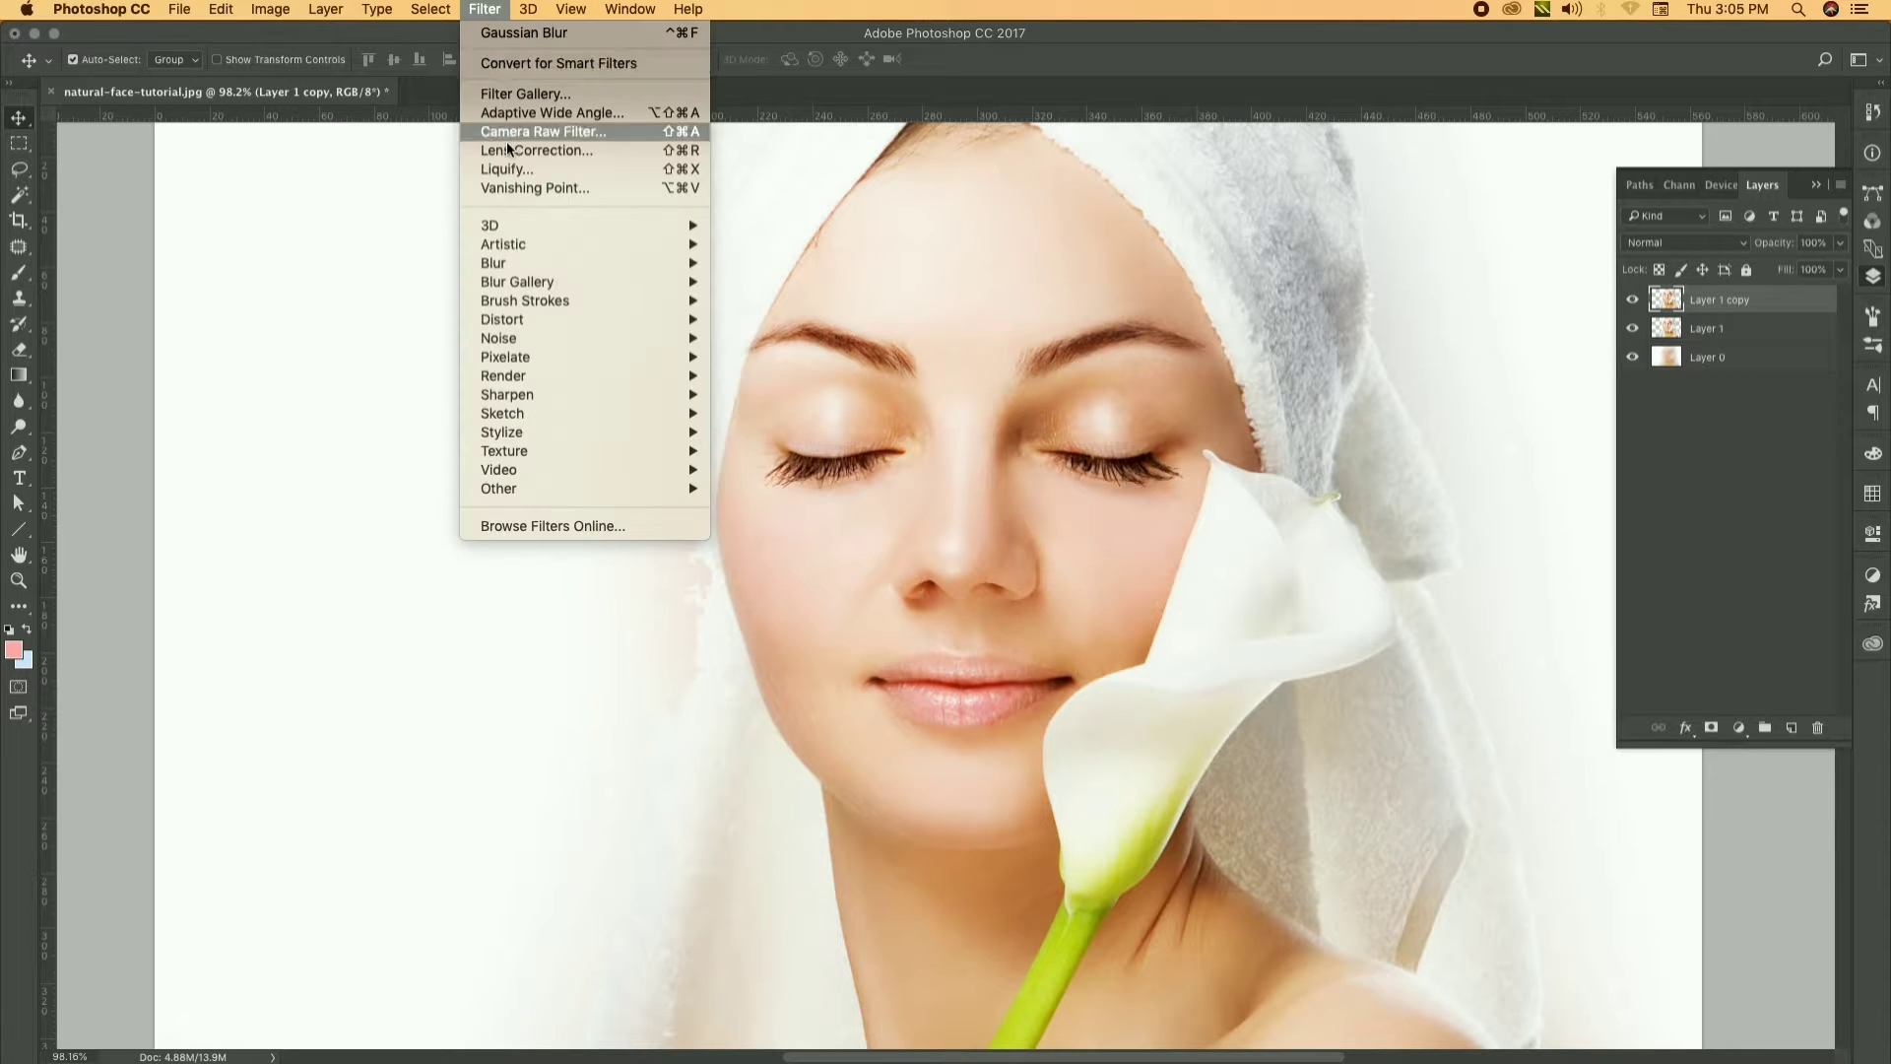
pyautogui.click(506, 169)
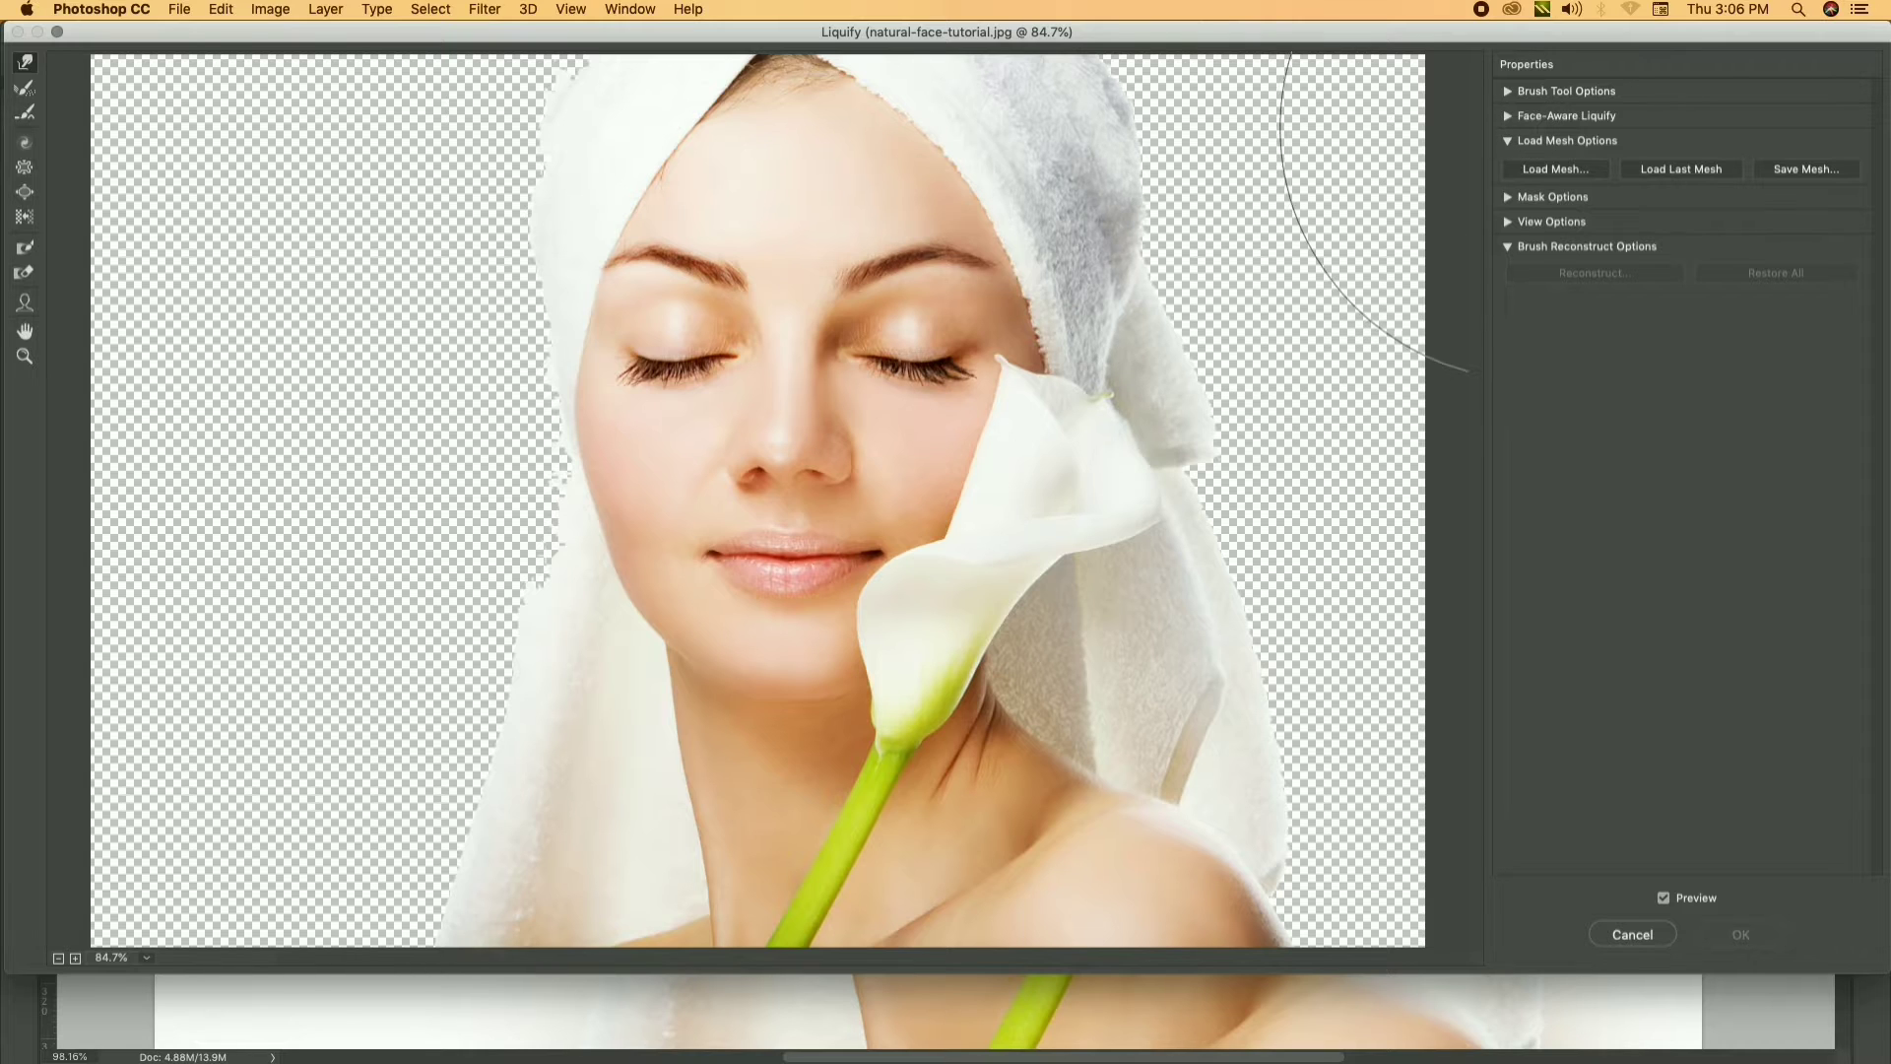
pyautogui.moveTo(1113, 128); pyautogui.dragTo(1741, 54)
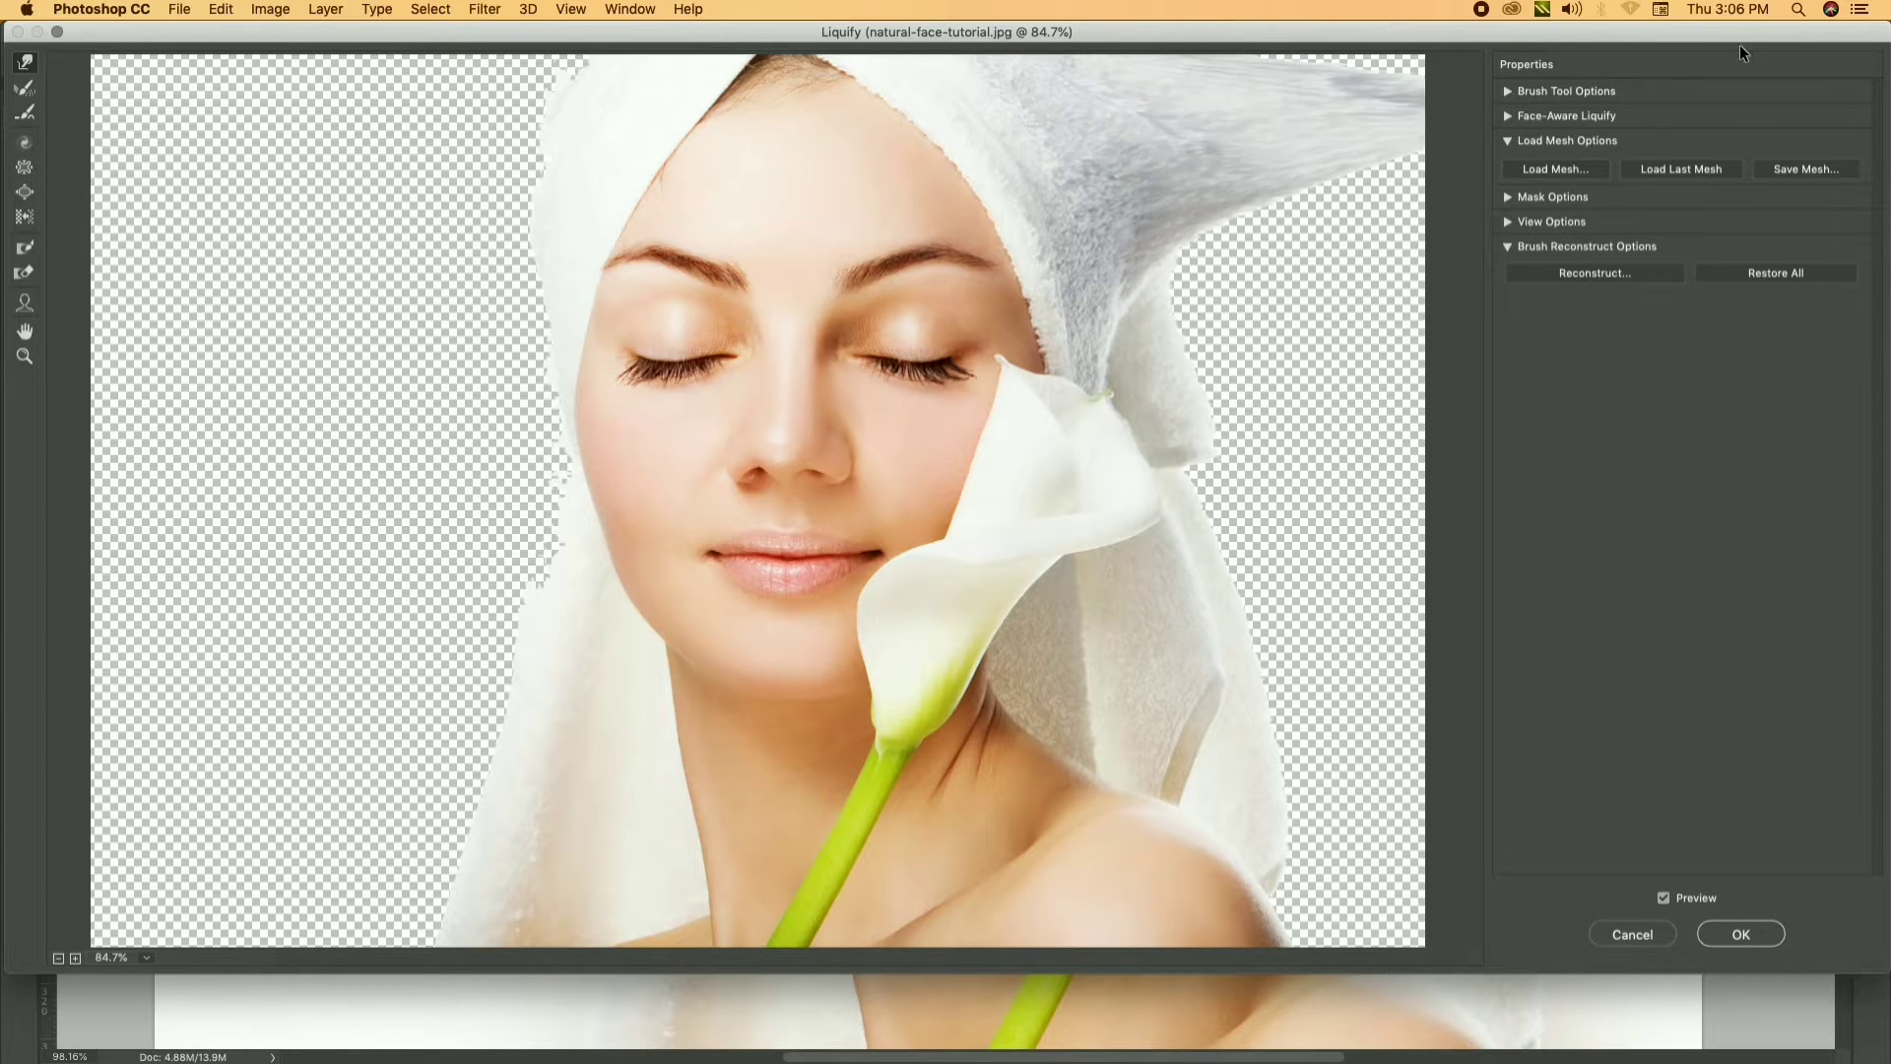
pyautogui.moveTo(1224, 422)
pyautogui.mouseDown()
pyautogui.moveTo(1267, 316)
pyautogui.moveTo(1445, 273)
pyautogui.mouseUp()
pyautogui.moveTo(1162, 325); pyautogui.dragTo(1338, 220)
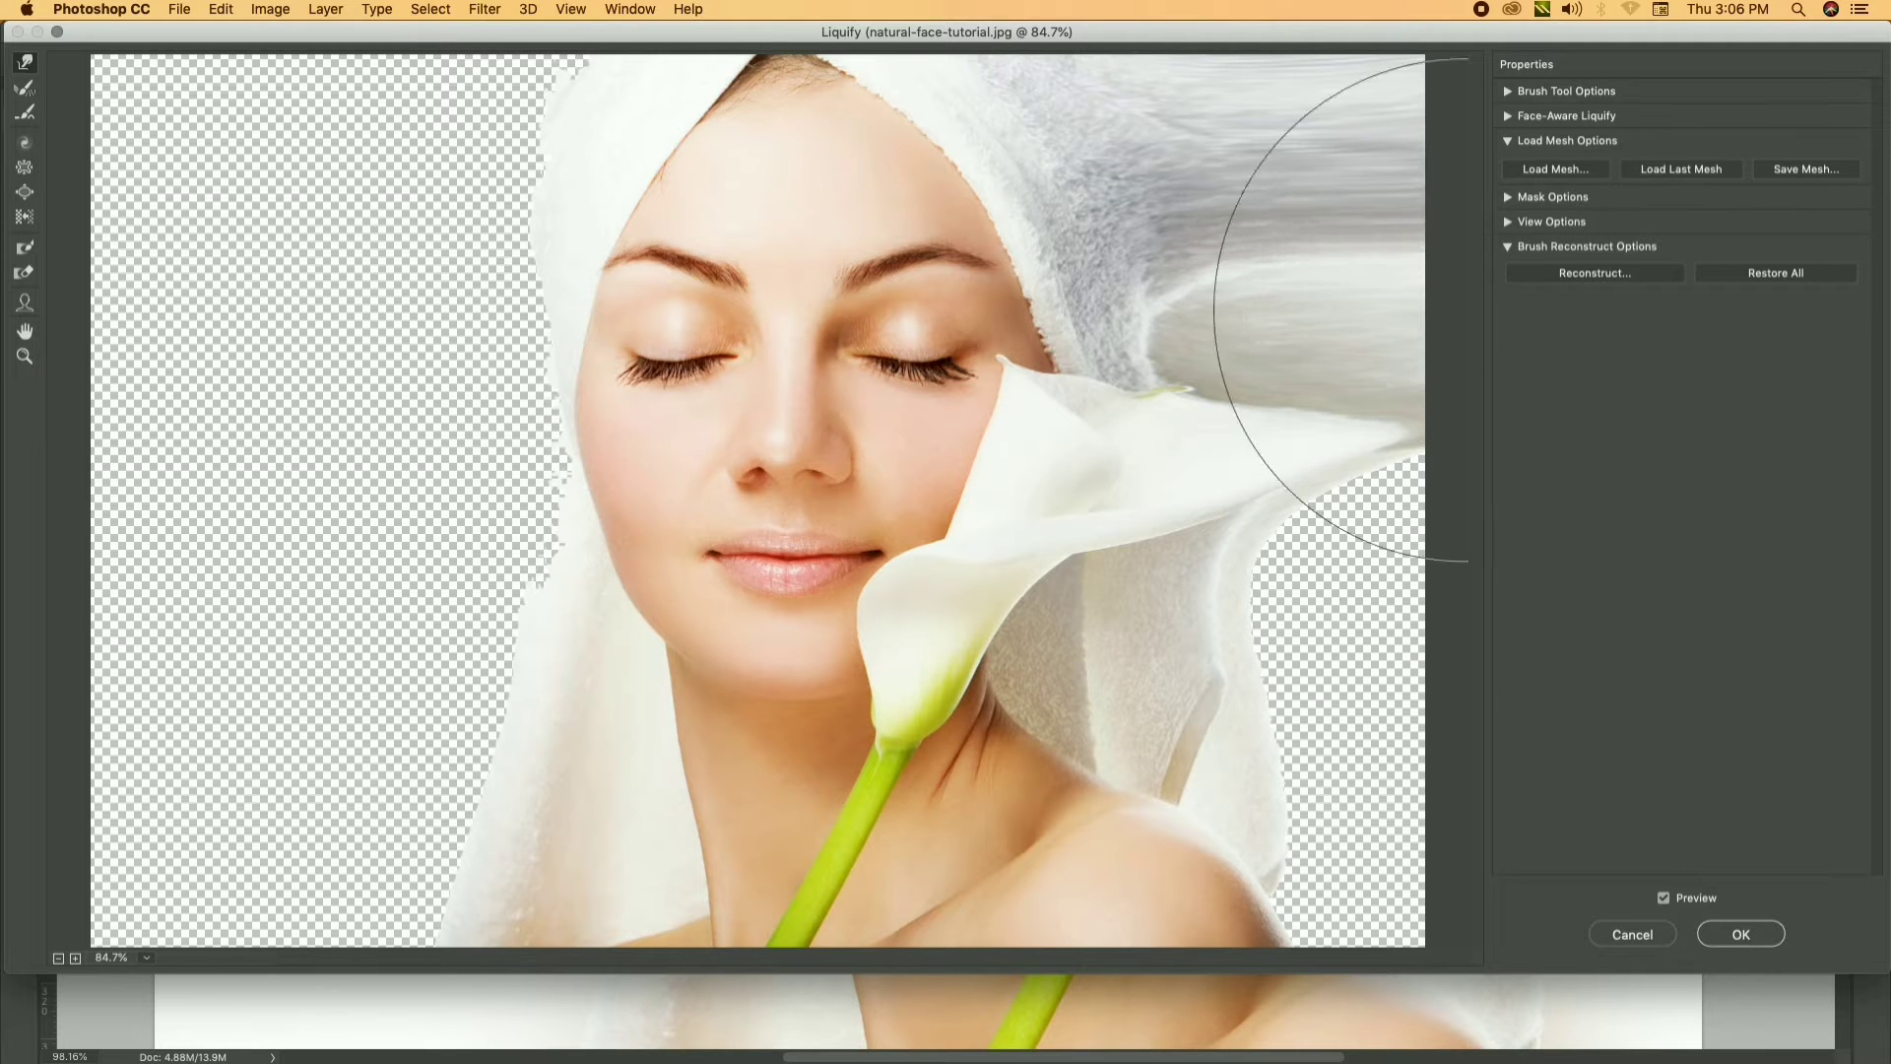
pyautogui.moveTo(1222, 548); pyautogui.dragTo(1763, 591)
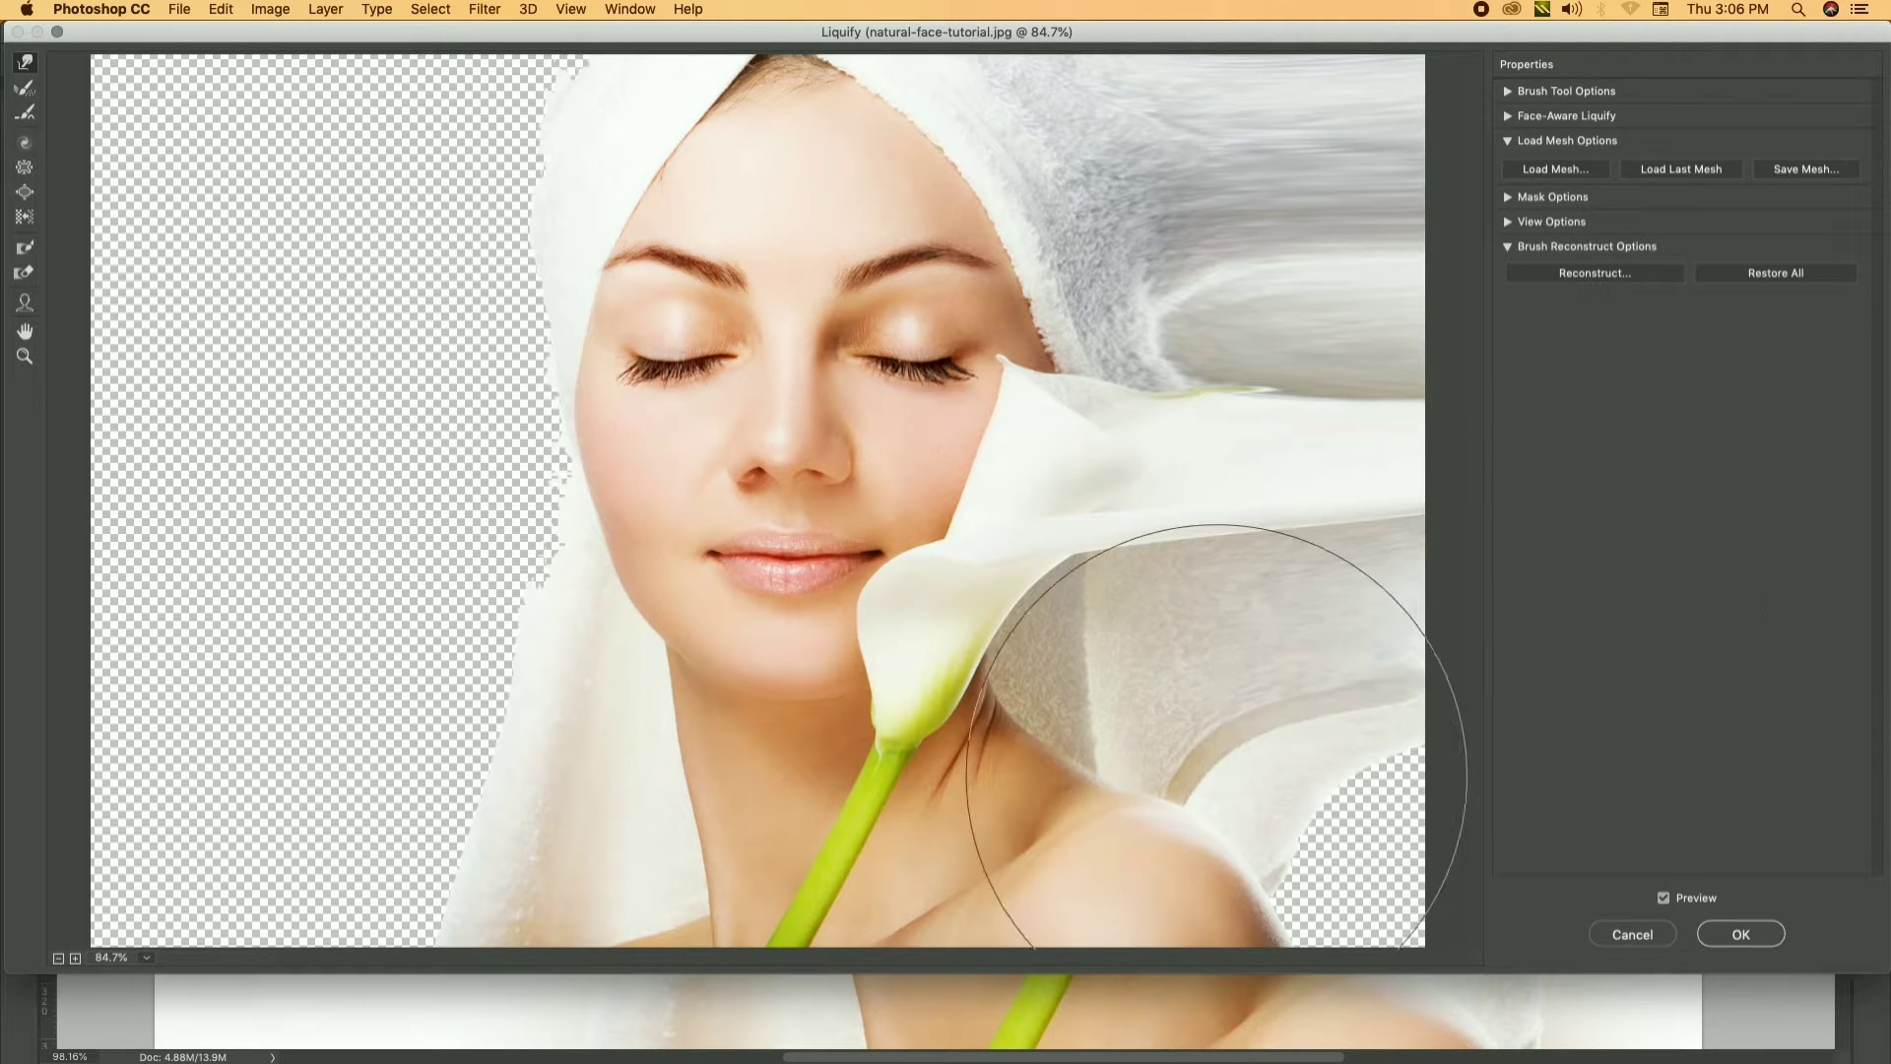
pyautogui.moveTo(1264, 738); pyautogui.dragTo(1662, 863)
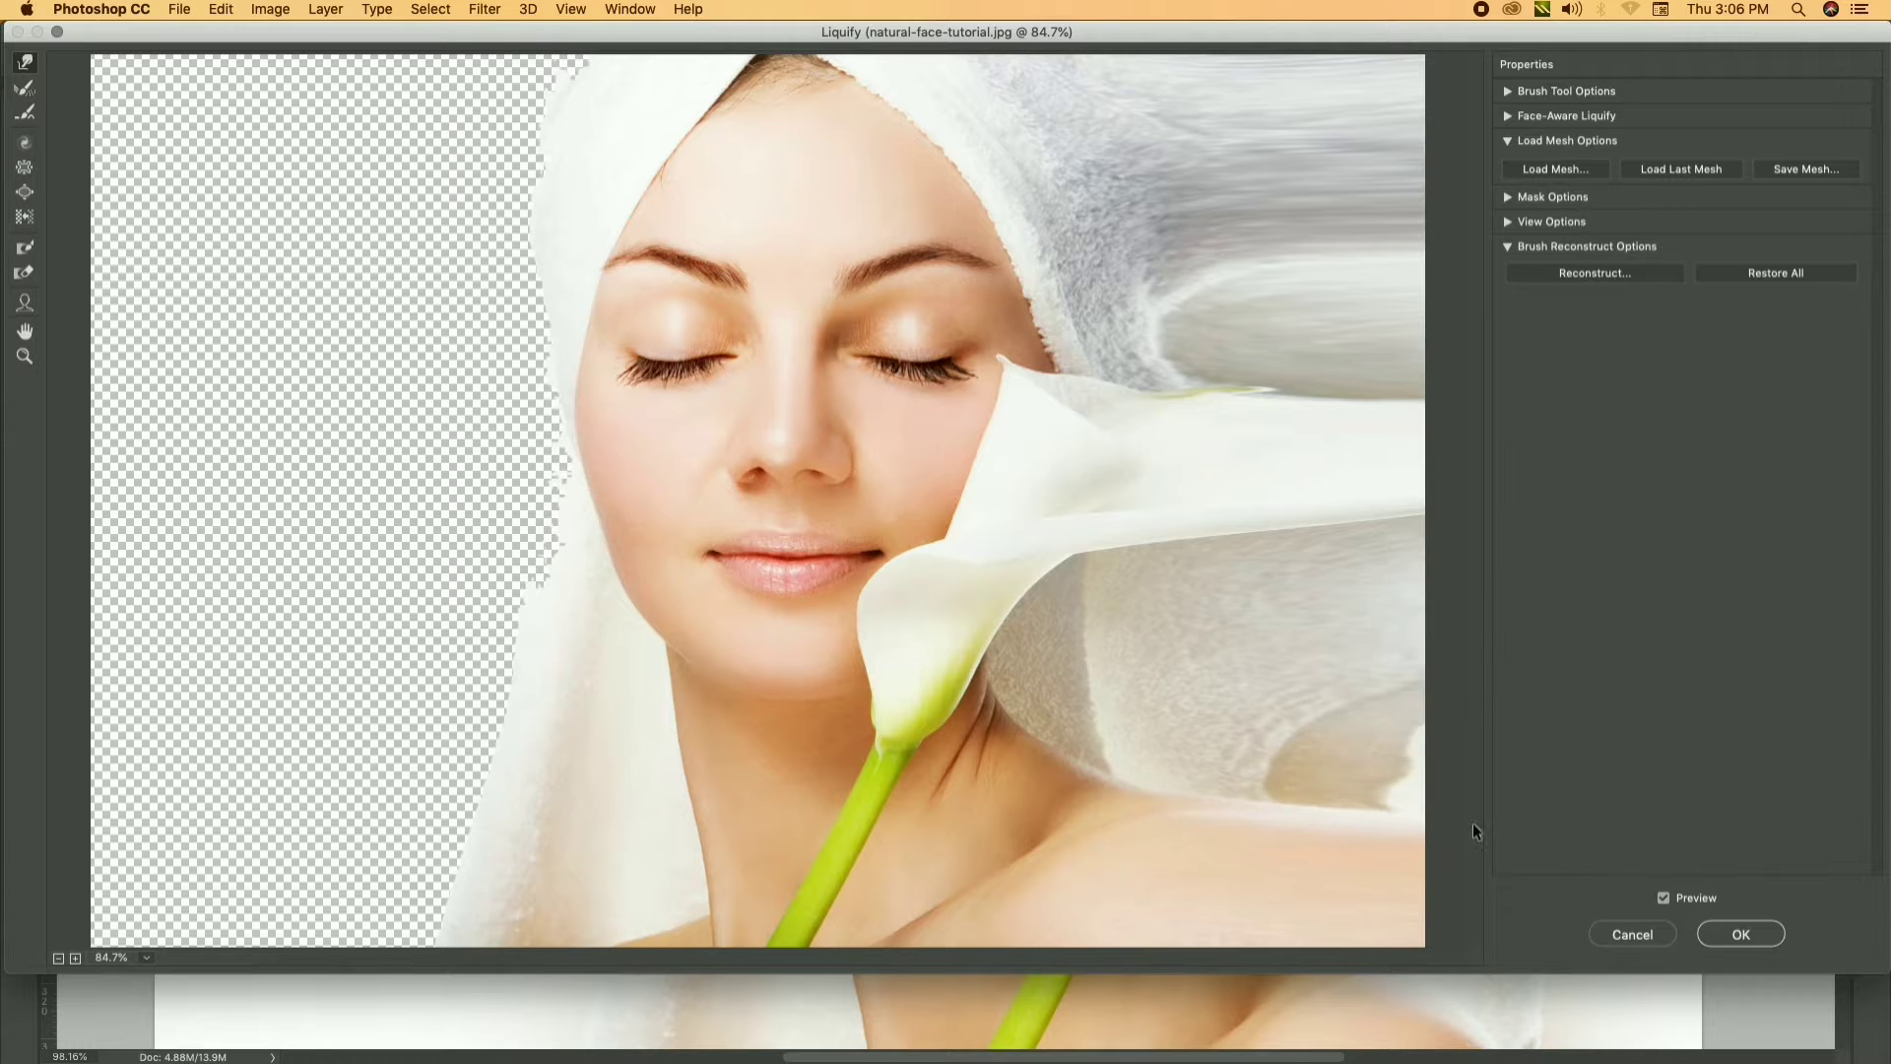
# Smear the lower-left towel and skin across the empty left side and apply the Liquify
pyautogui.moveTo(310, 734)
pyautogui.mouseDown()
pyautogui.moveTo(286, 788)
pyautogui.moveTo(93, 848)
pyautogui.mouseUp()
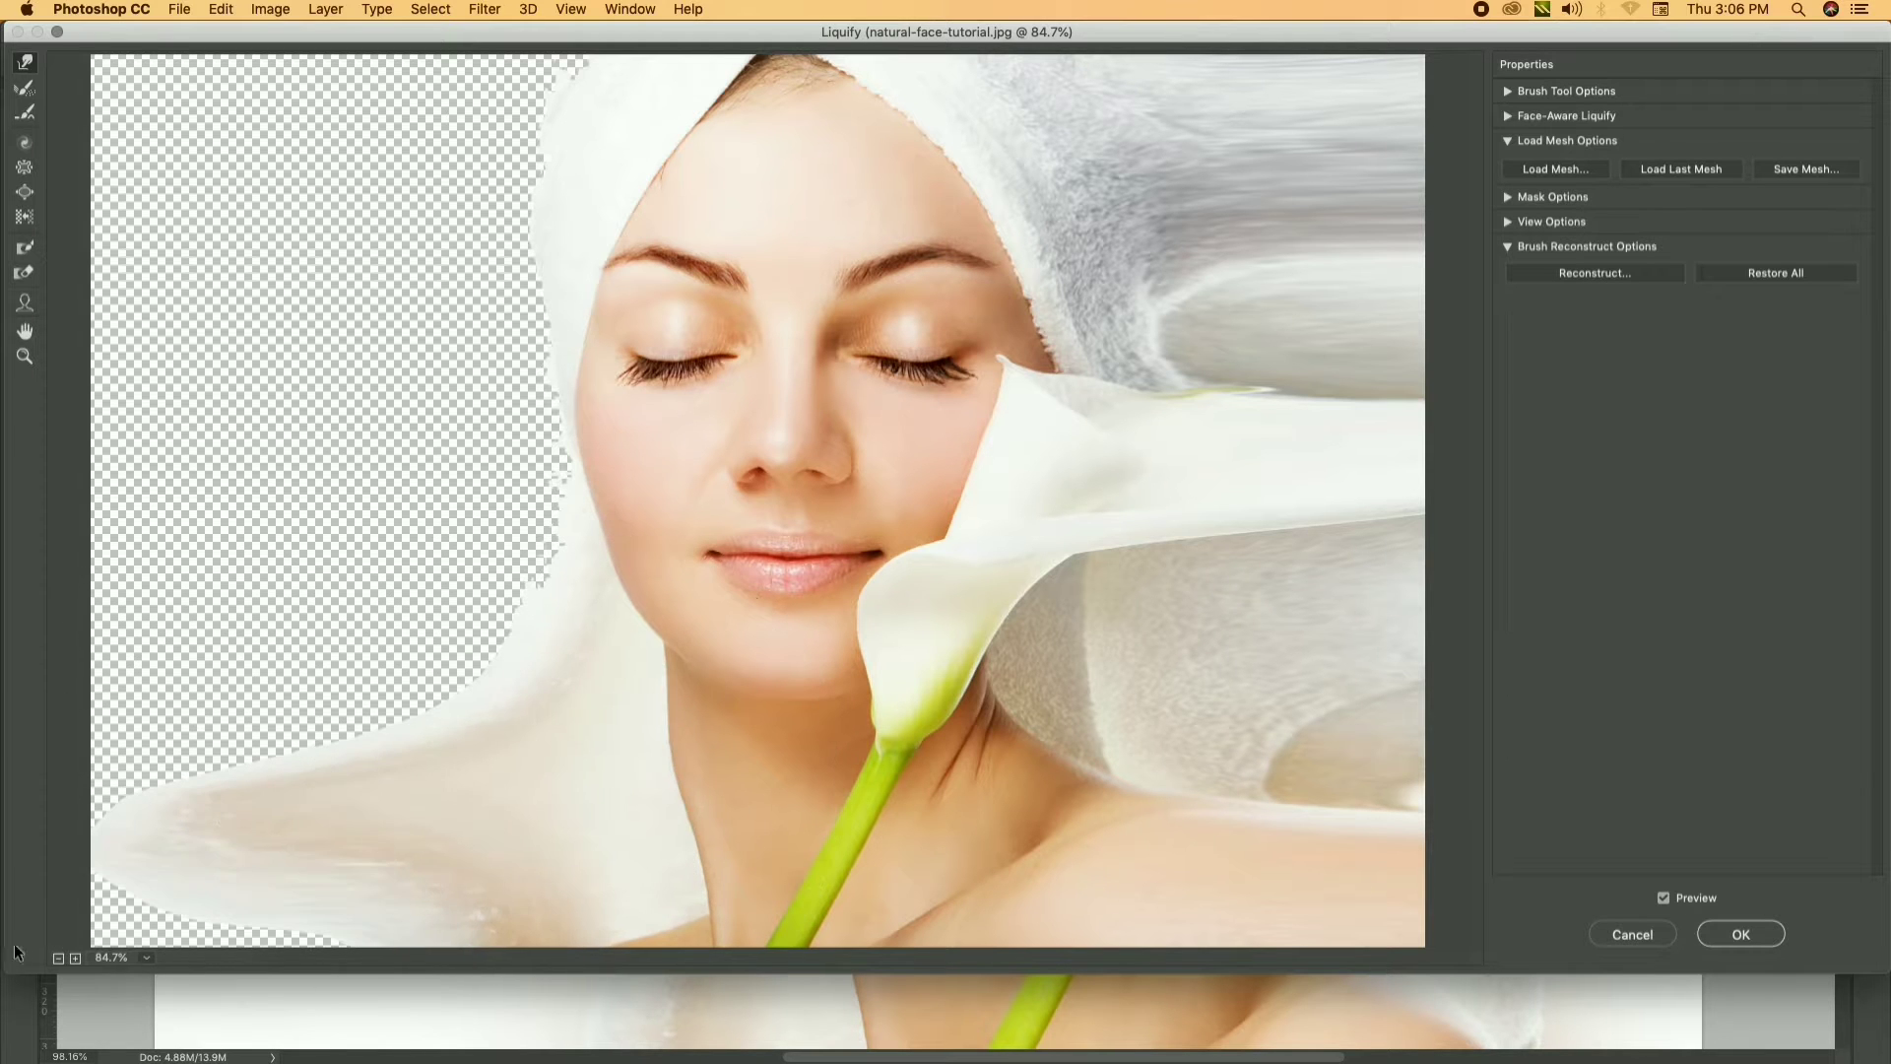
pyautogui.moveTo(368, 903); pyautogui.dragTo(103, 916)
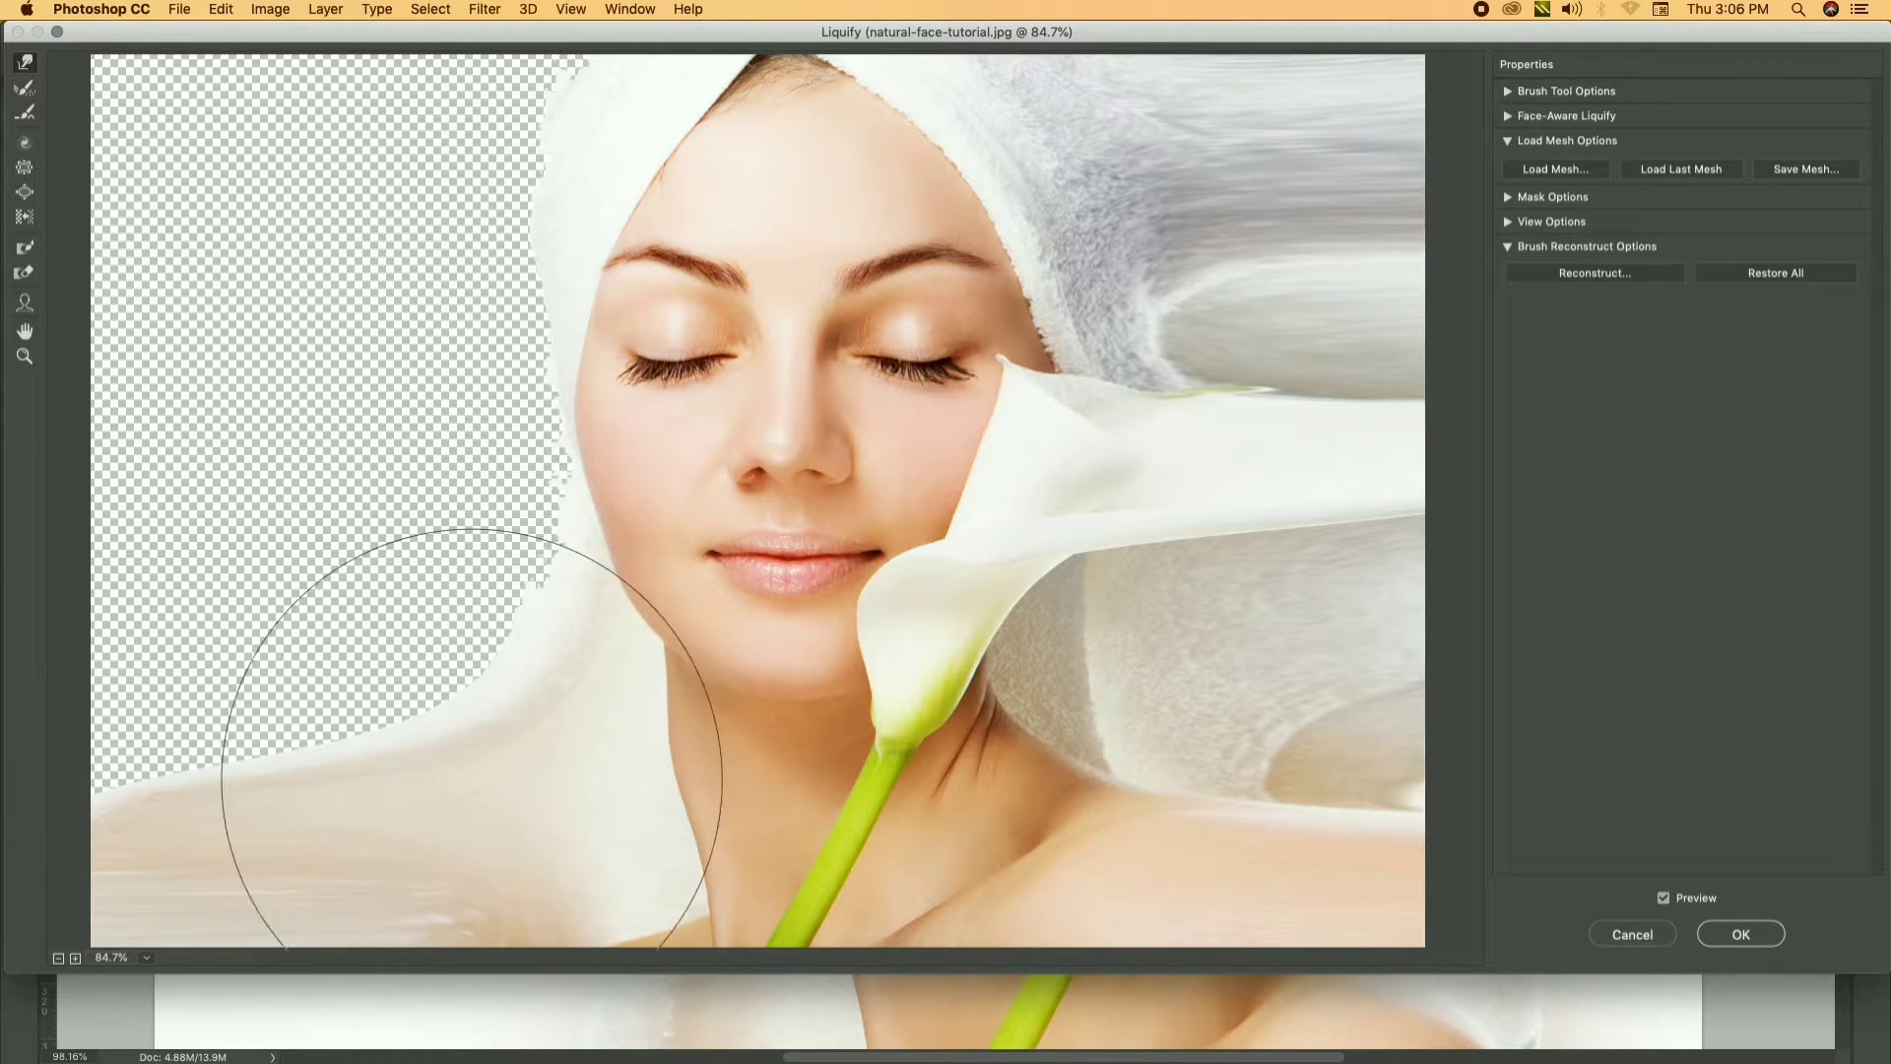
pyautogui.moveTo(472, 779)
pyautogui.mouseDown()
pyautogui.moveTo(401, 595)
pyautogui.moveTo(59, 591)
pyautogui.mouseUp()
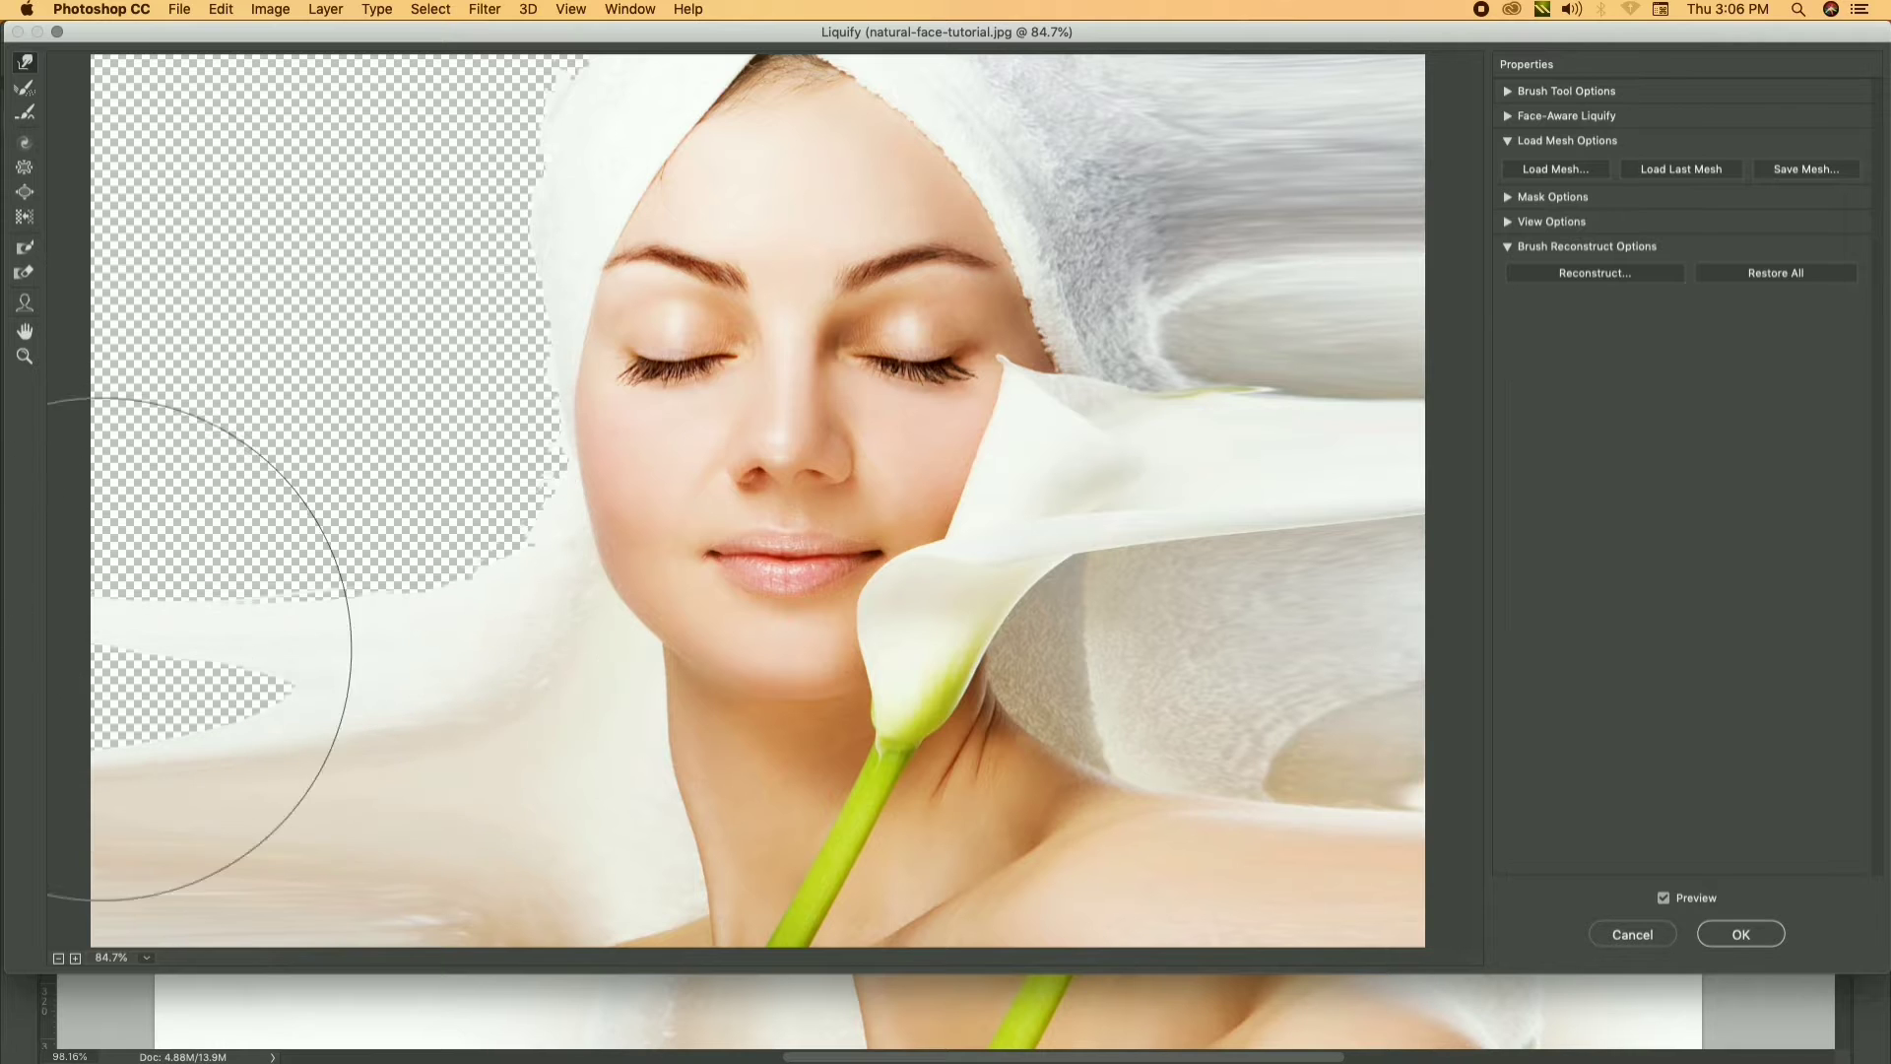
pyautogui.moveTo(506, 570)
pyautogui.mouseDown()
pyautogui.moveTo(3, 460)
pyautogui.moveTo(236, 315)
pyautogui.mouseUp()
pyautogui.moveTo(253, 486)
pyautogui.mouseDown()
pyautogui.moveTo(172, 489)
pyautogui.moveTo(379, 263)
pyautogui.moveTo(105, 254)
pyautogui.moveTo(359, 168)
pyautogui.moveTo(370, 113)
pyautogui.moveTo(251, 99)
pyautogui.mouseUp()
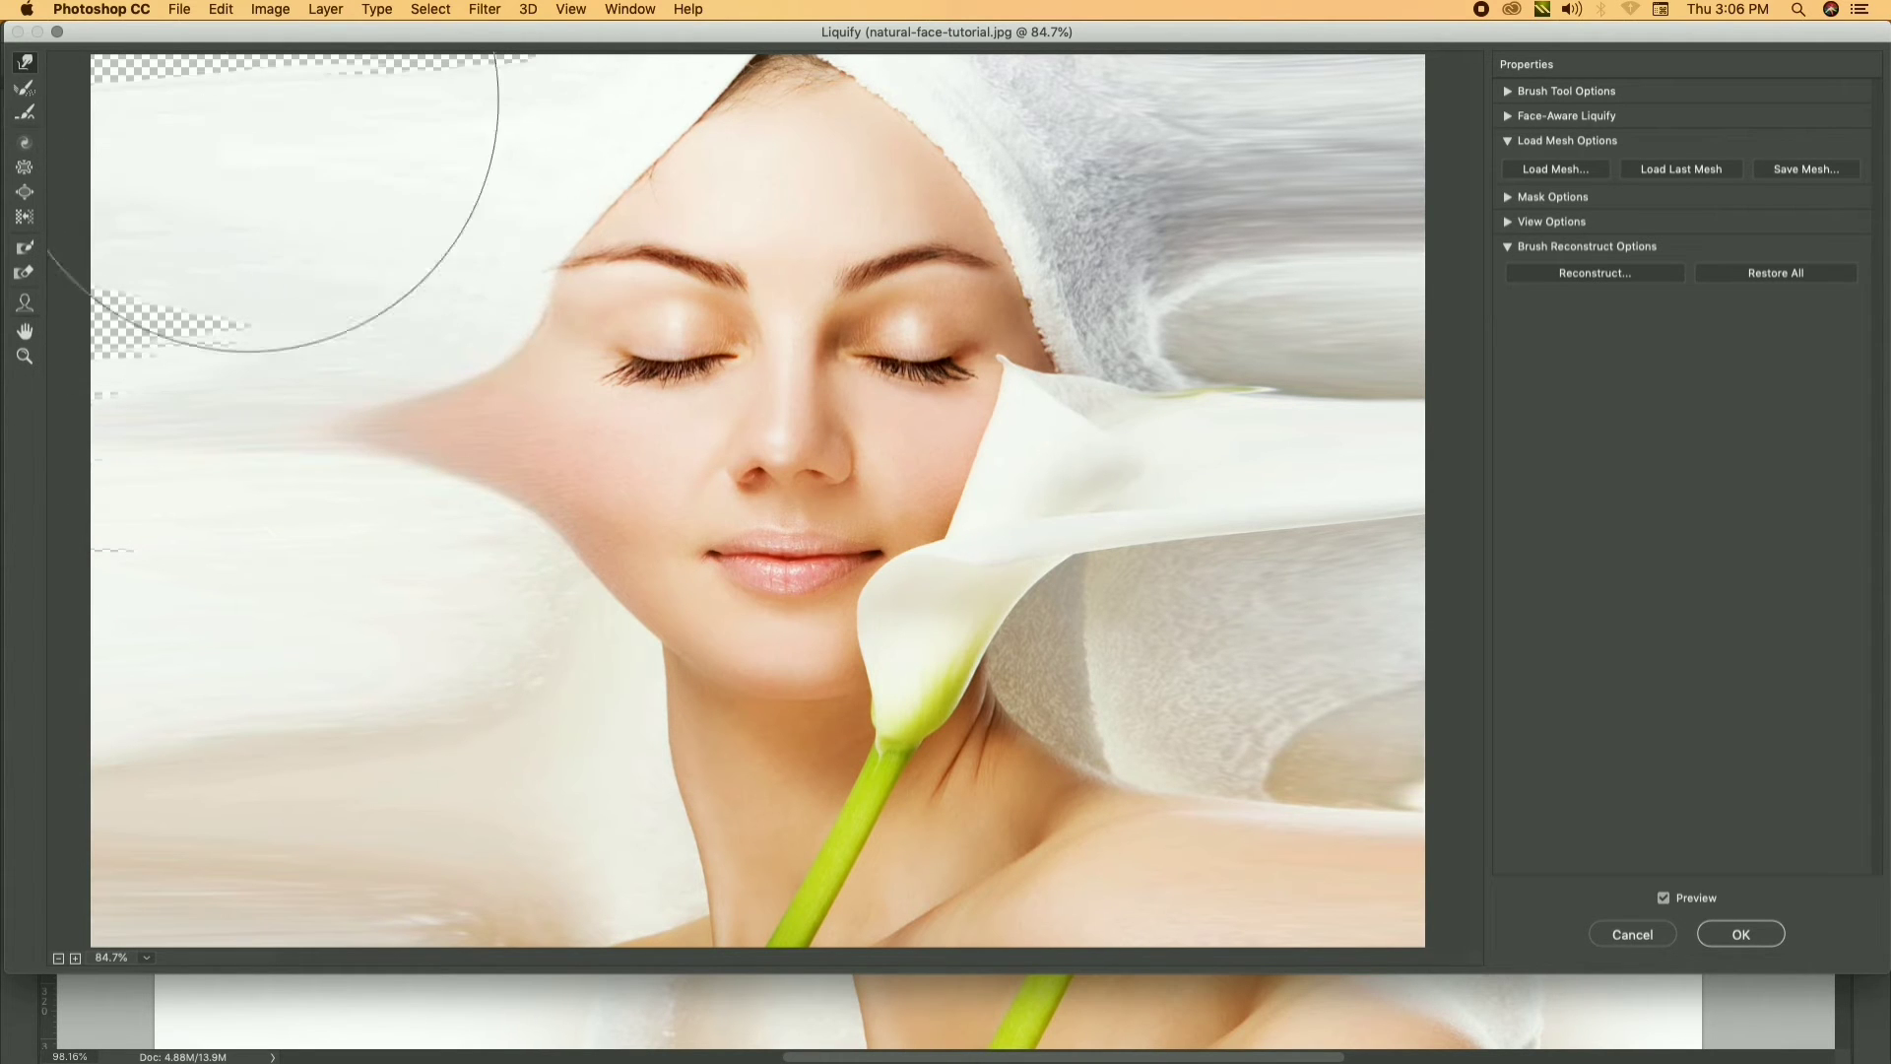
pyautogui.moveTo(2, 281)
pyautogui.mouseDown()
pyautogui.moveTo(274, 444)
pyautogui.moveTo(254, 549)
pyautogui.moveTo(126, 528)
pyautogui.moveTo(475, 604)
pyautogui.moveTo(34, 591)
pyautogui.moveTo(50, 641)
pyautogui.moveTo(30, 591)
pyautogui.mouseUp()
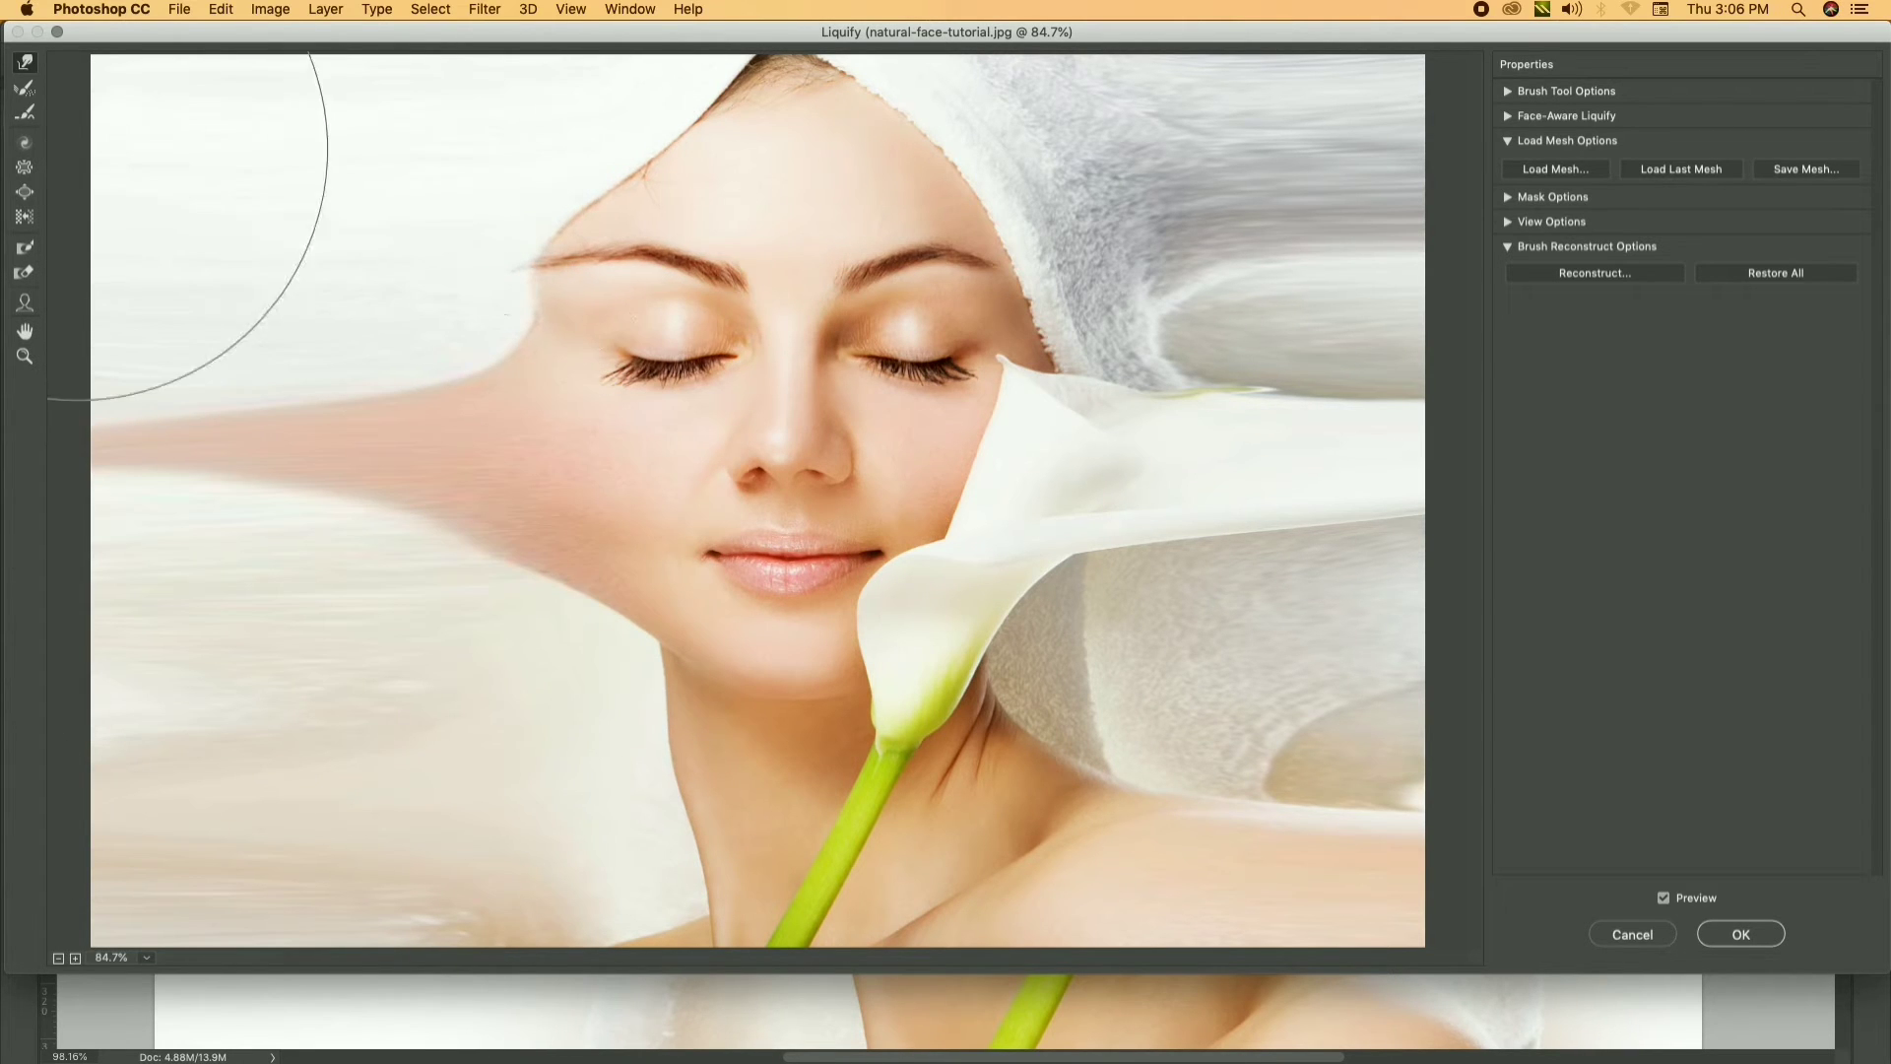
pyautogui.moveTo(630, 138)
pyautogui.mouseDown()
pyautogui.moveTo(443, 105)
pyautogui.moveTo(190, 168)
pyautogui.moveTo(549, 169)
pyautogui.mouseUp()
pyautogui.moveTo(1152, 173); pyautogui.dragTo(1419, 266)
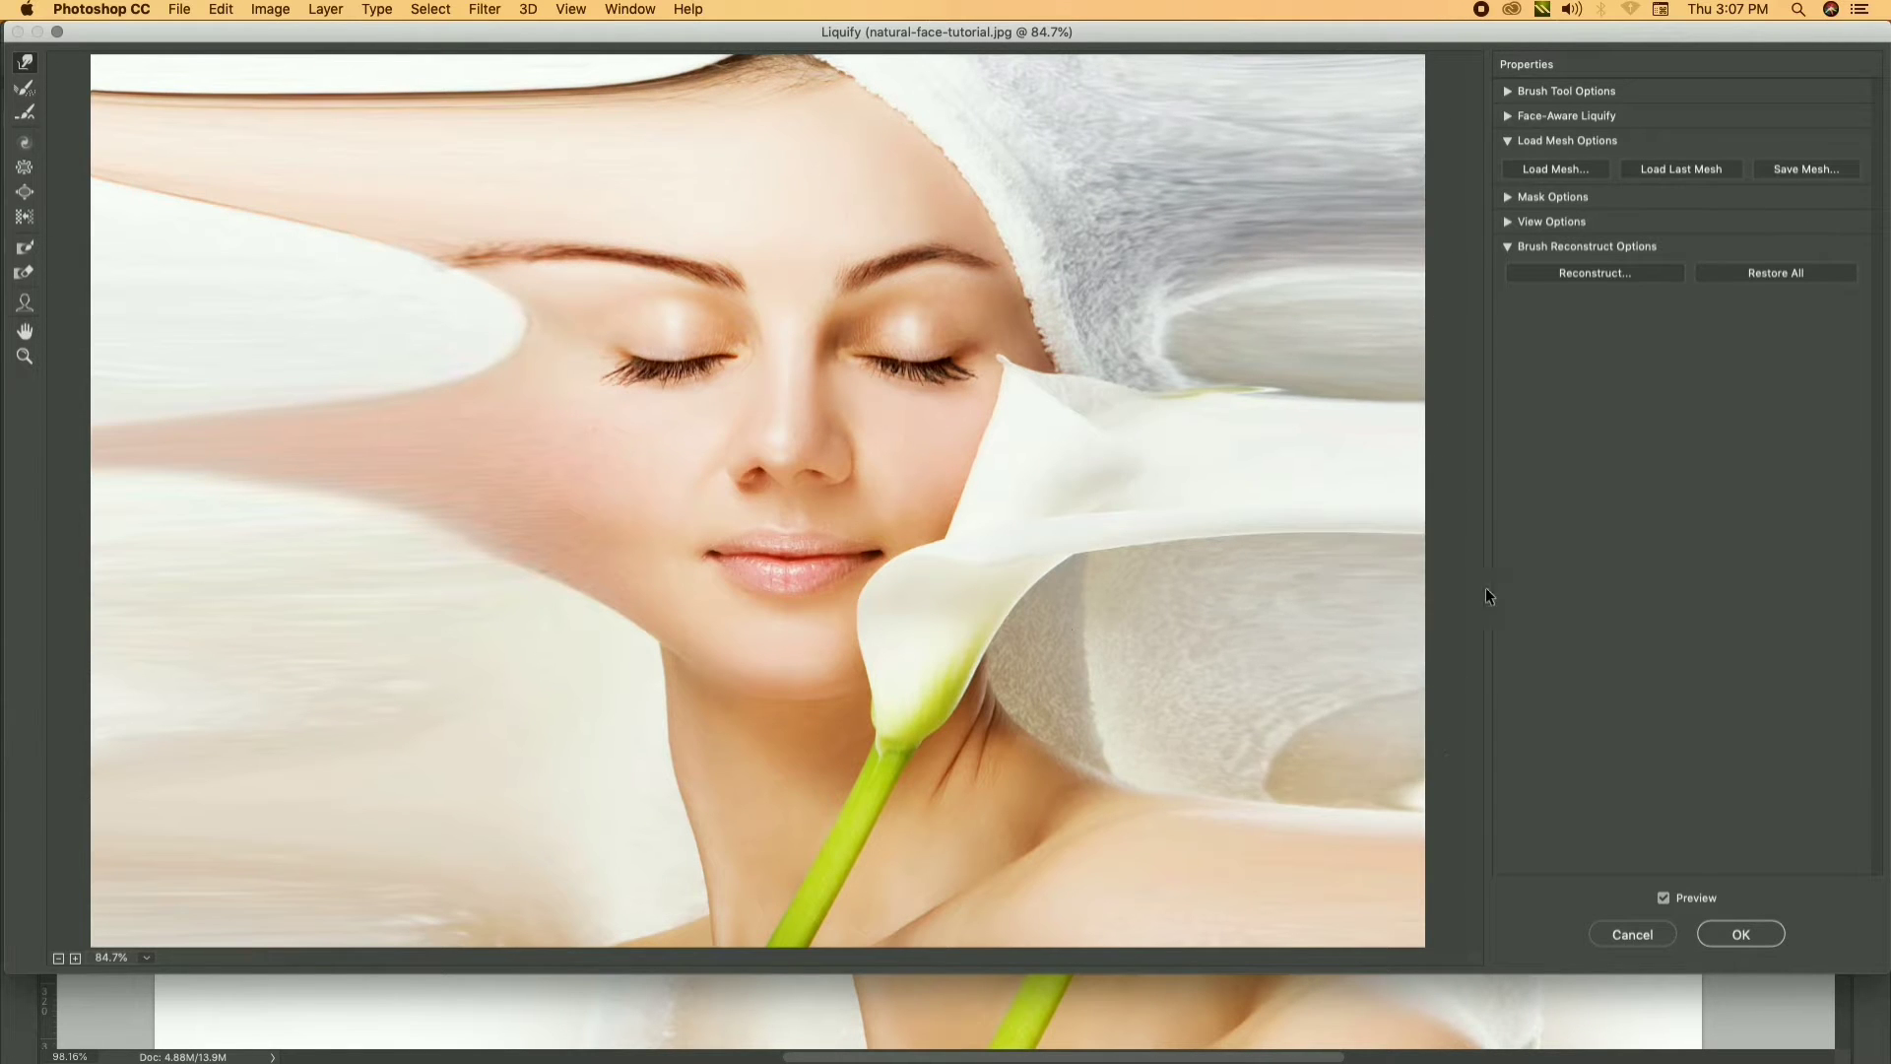
pyautogui.moveTo(553, 775)
pyautogui.mouseDown()
pyautogui.moveTo(253, 718)
pyautogui.moveTo(401, 634)
pyautogui.moveTo(464, 718)
pyautogui.moveTo(191, 822)
pyautogui.mouseUp()
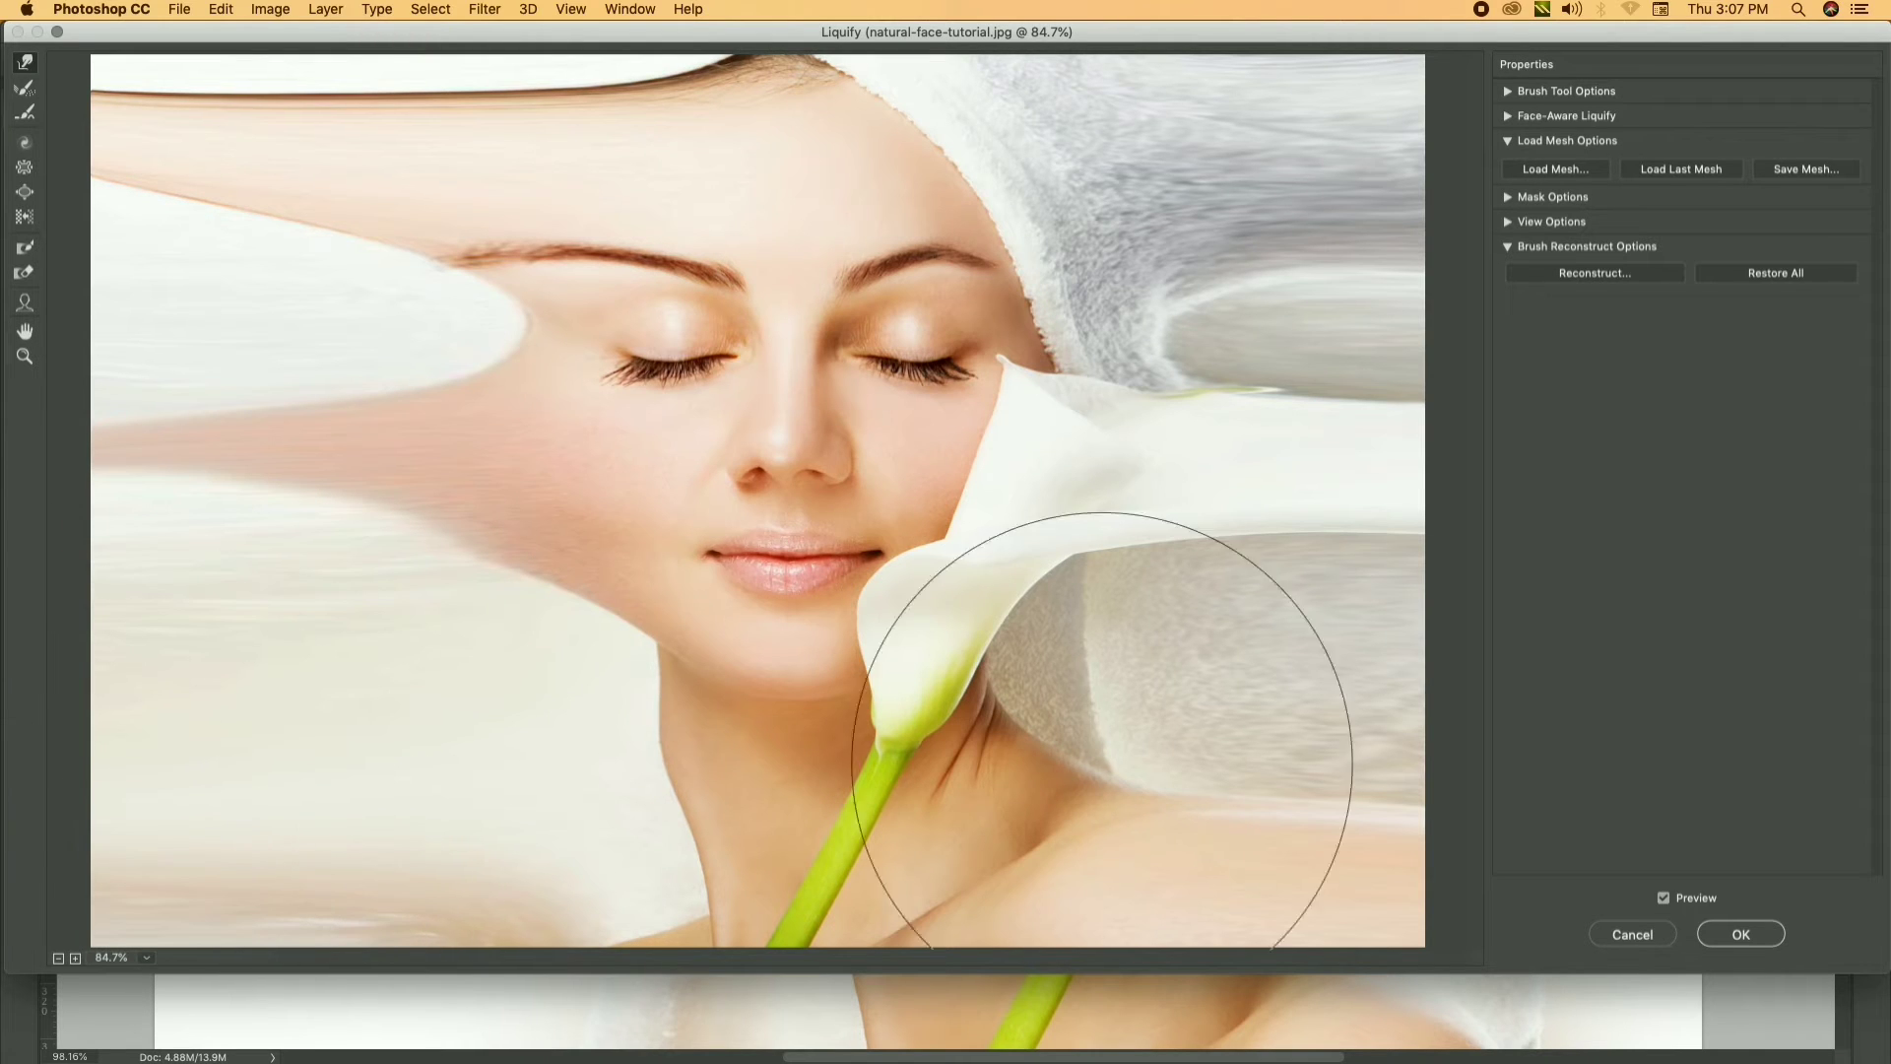
pyautogui.click(1741, 934)
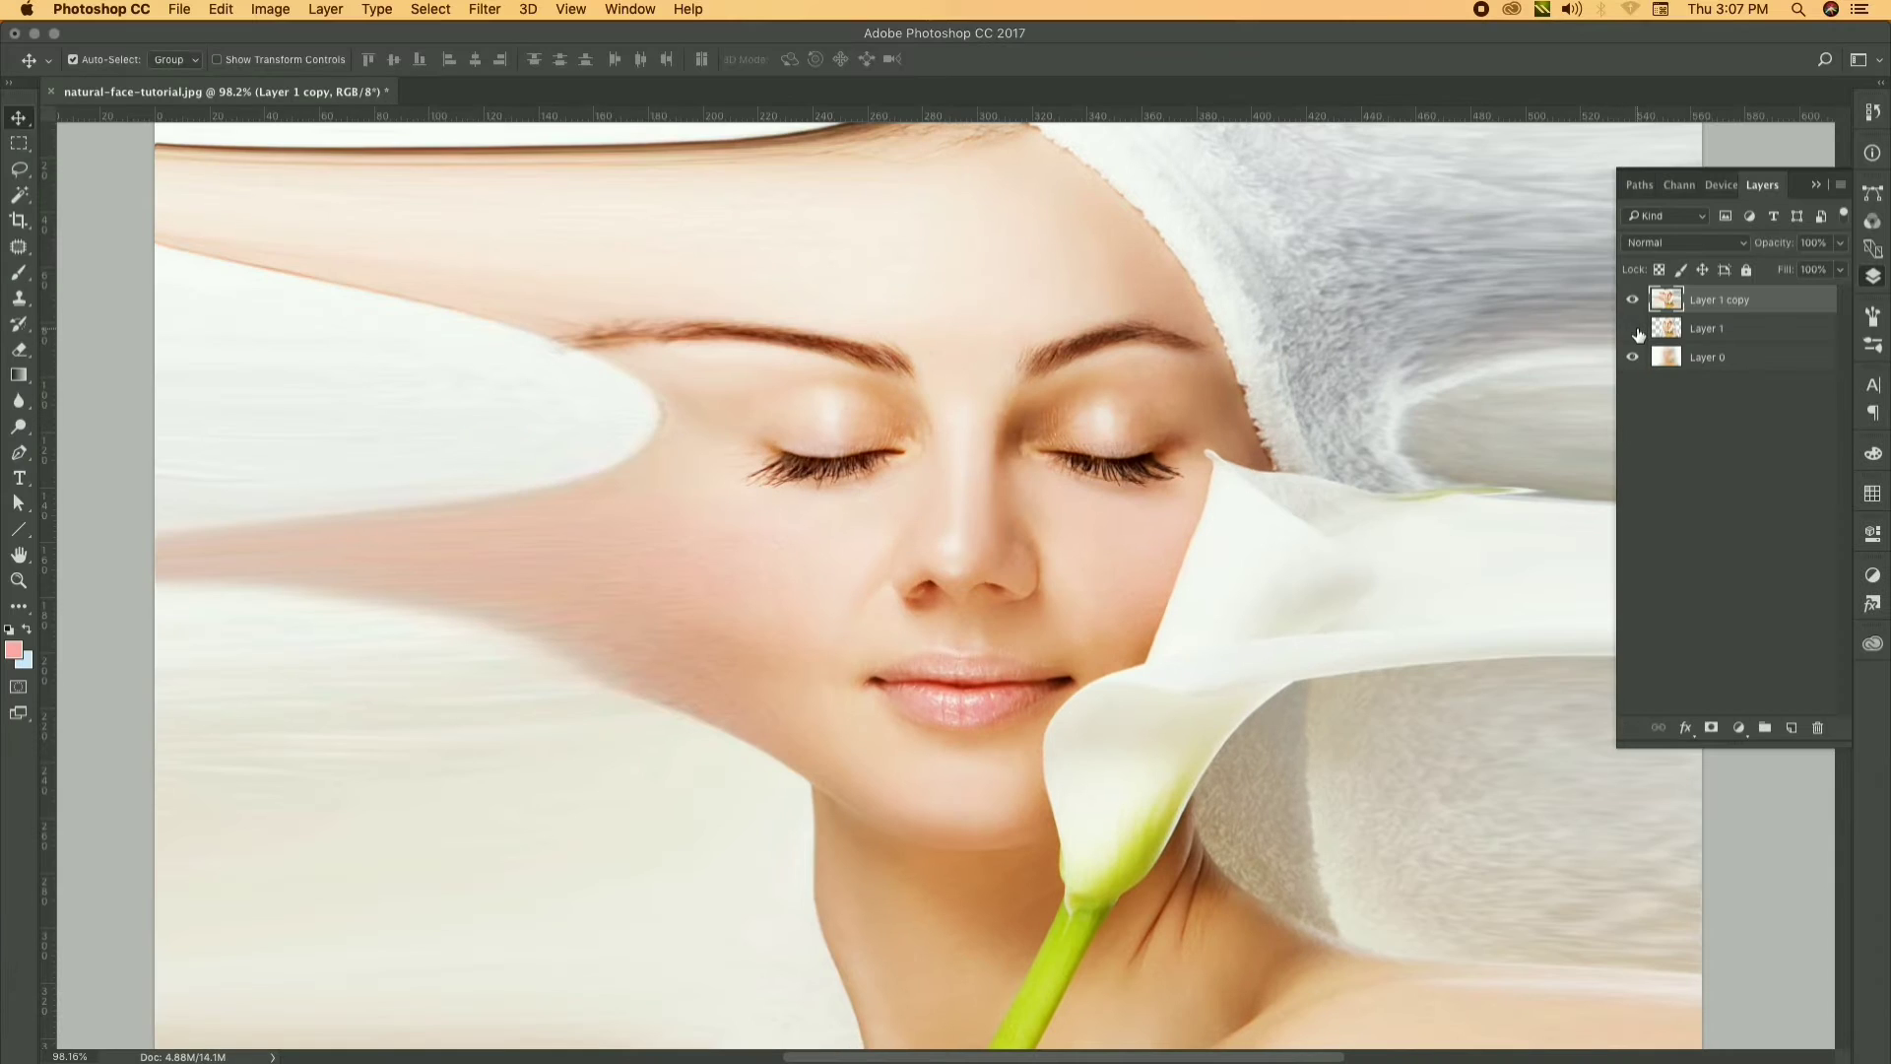
# With Layer 1 copy hidden, Liquify Layer 1 by smearing the cheek, eyes and face sideways
pyautogui.click(1675, 335)
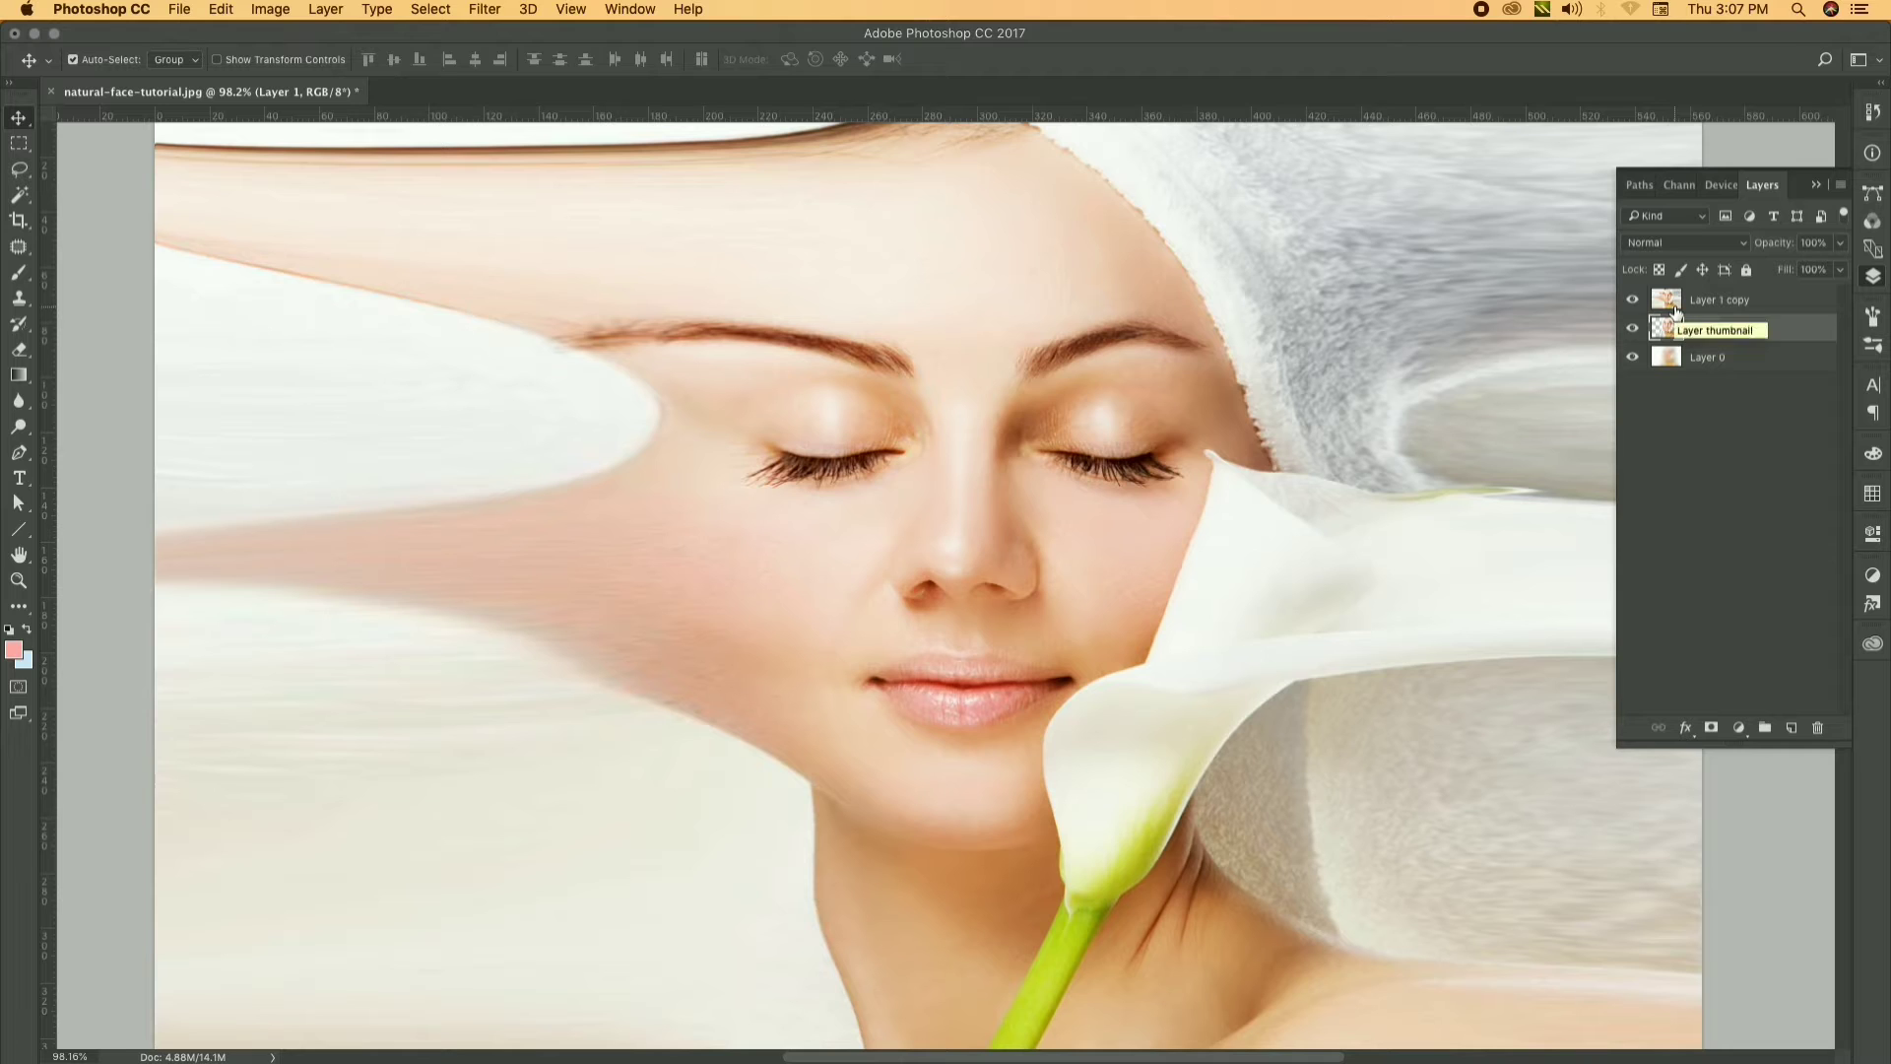
pyautogui.click(1635, 299)
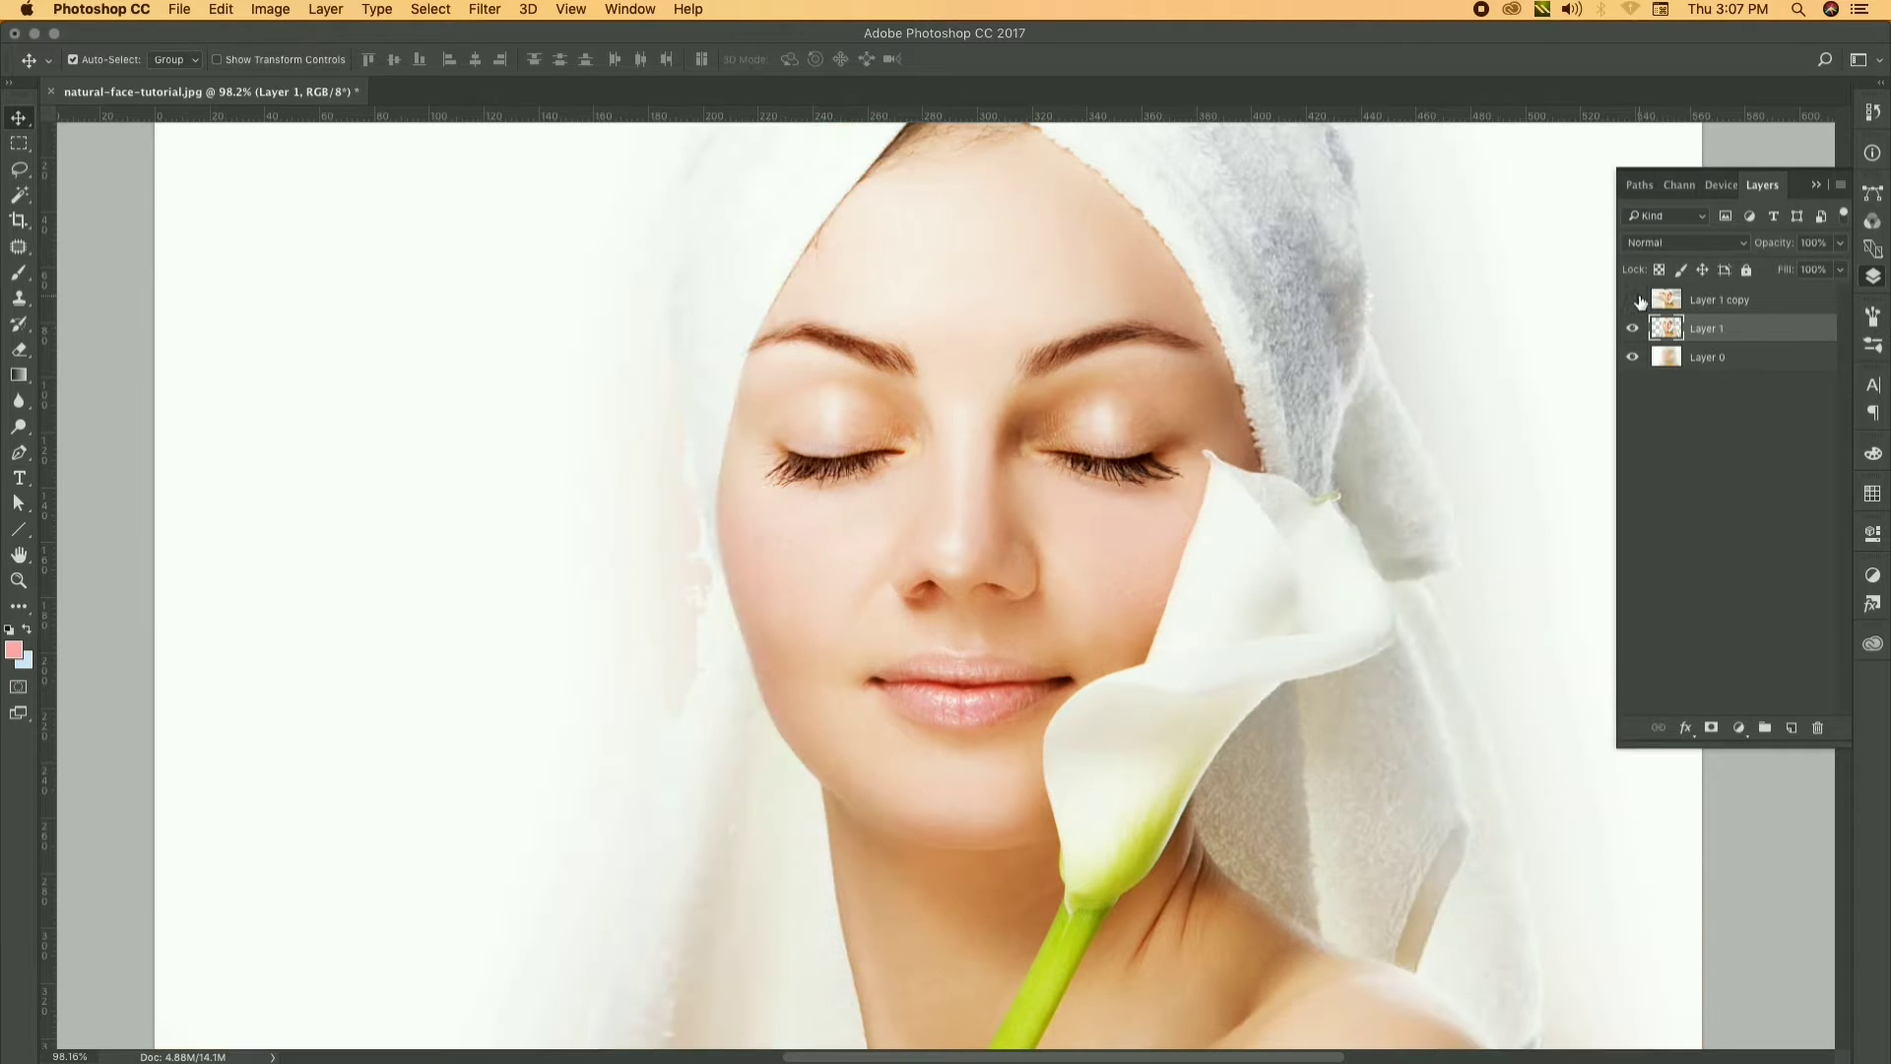
pyautogui.click(484, 10)
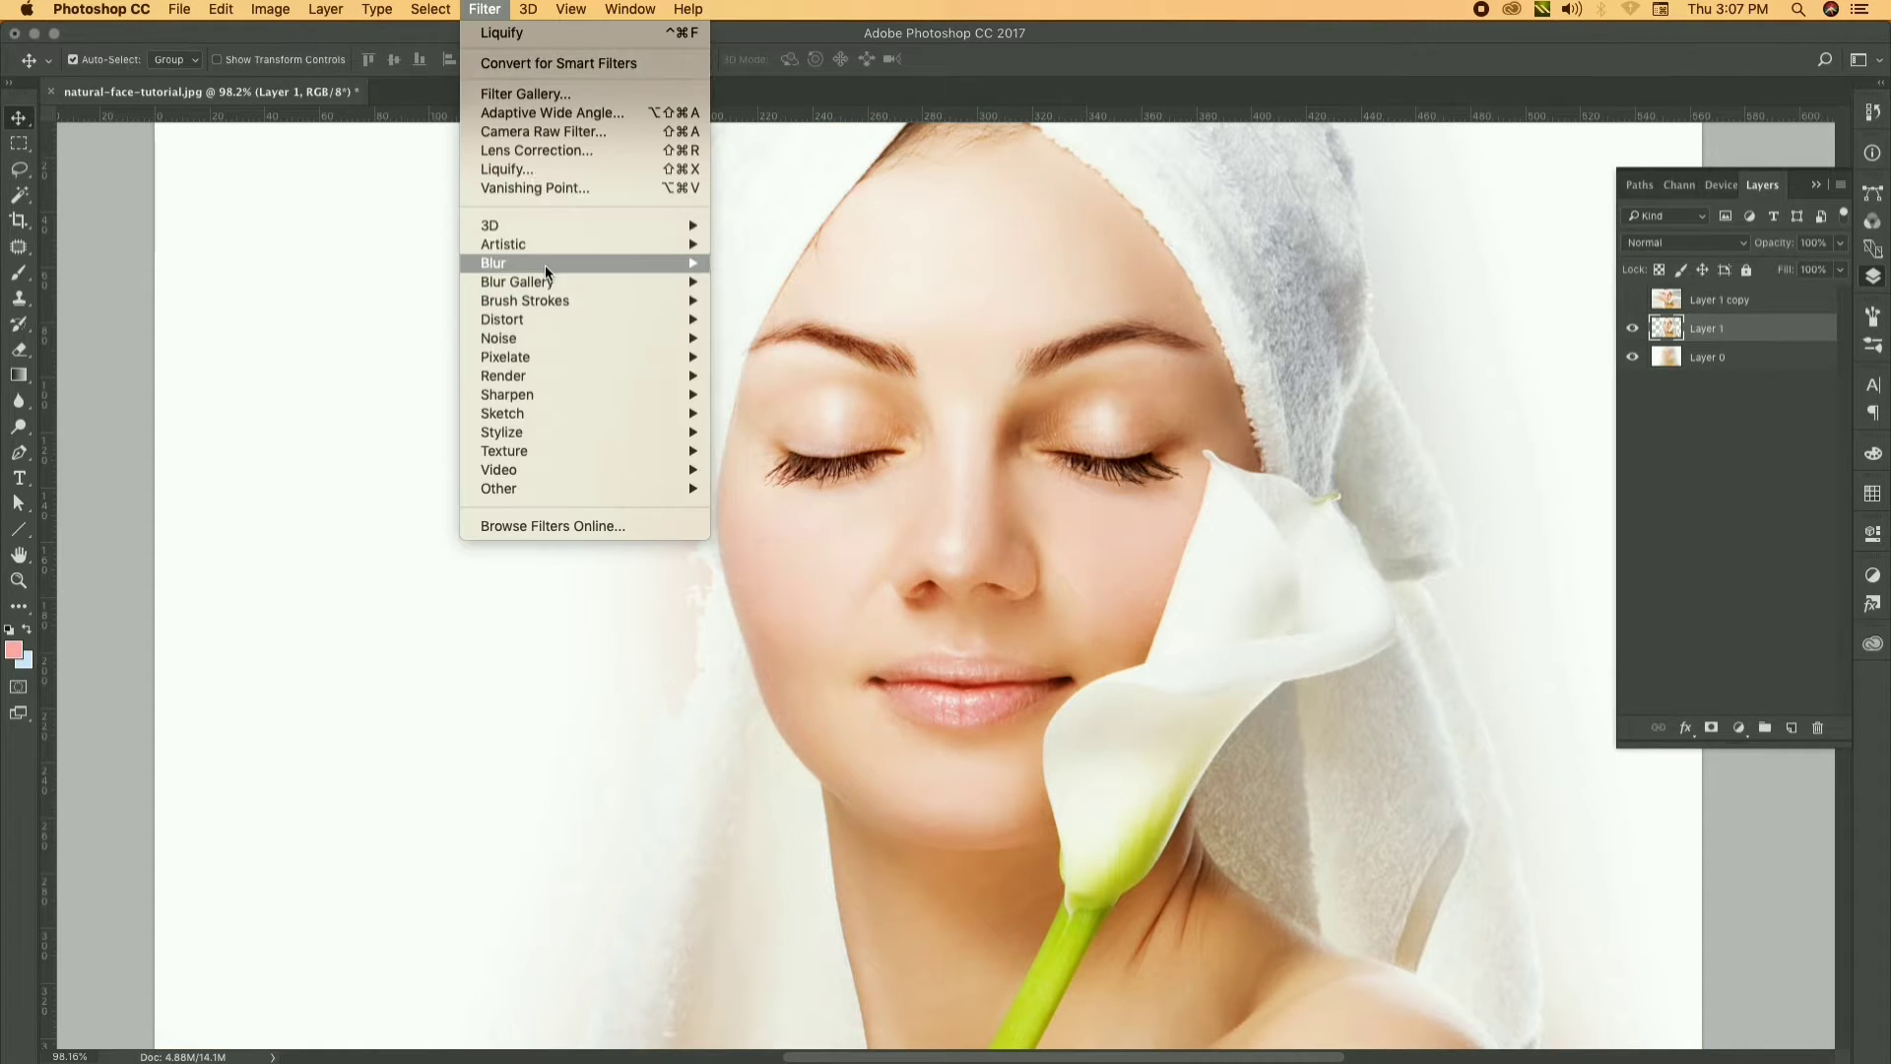
pyautogui.click(517, 169)
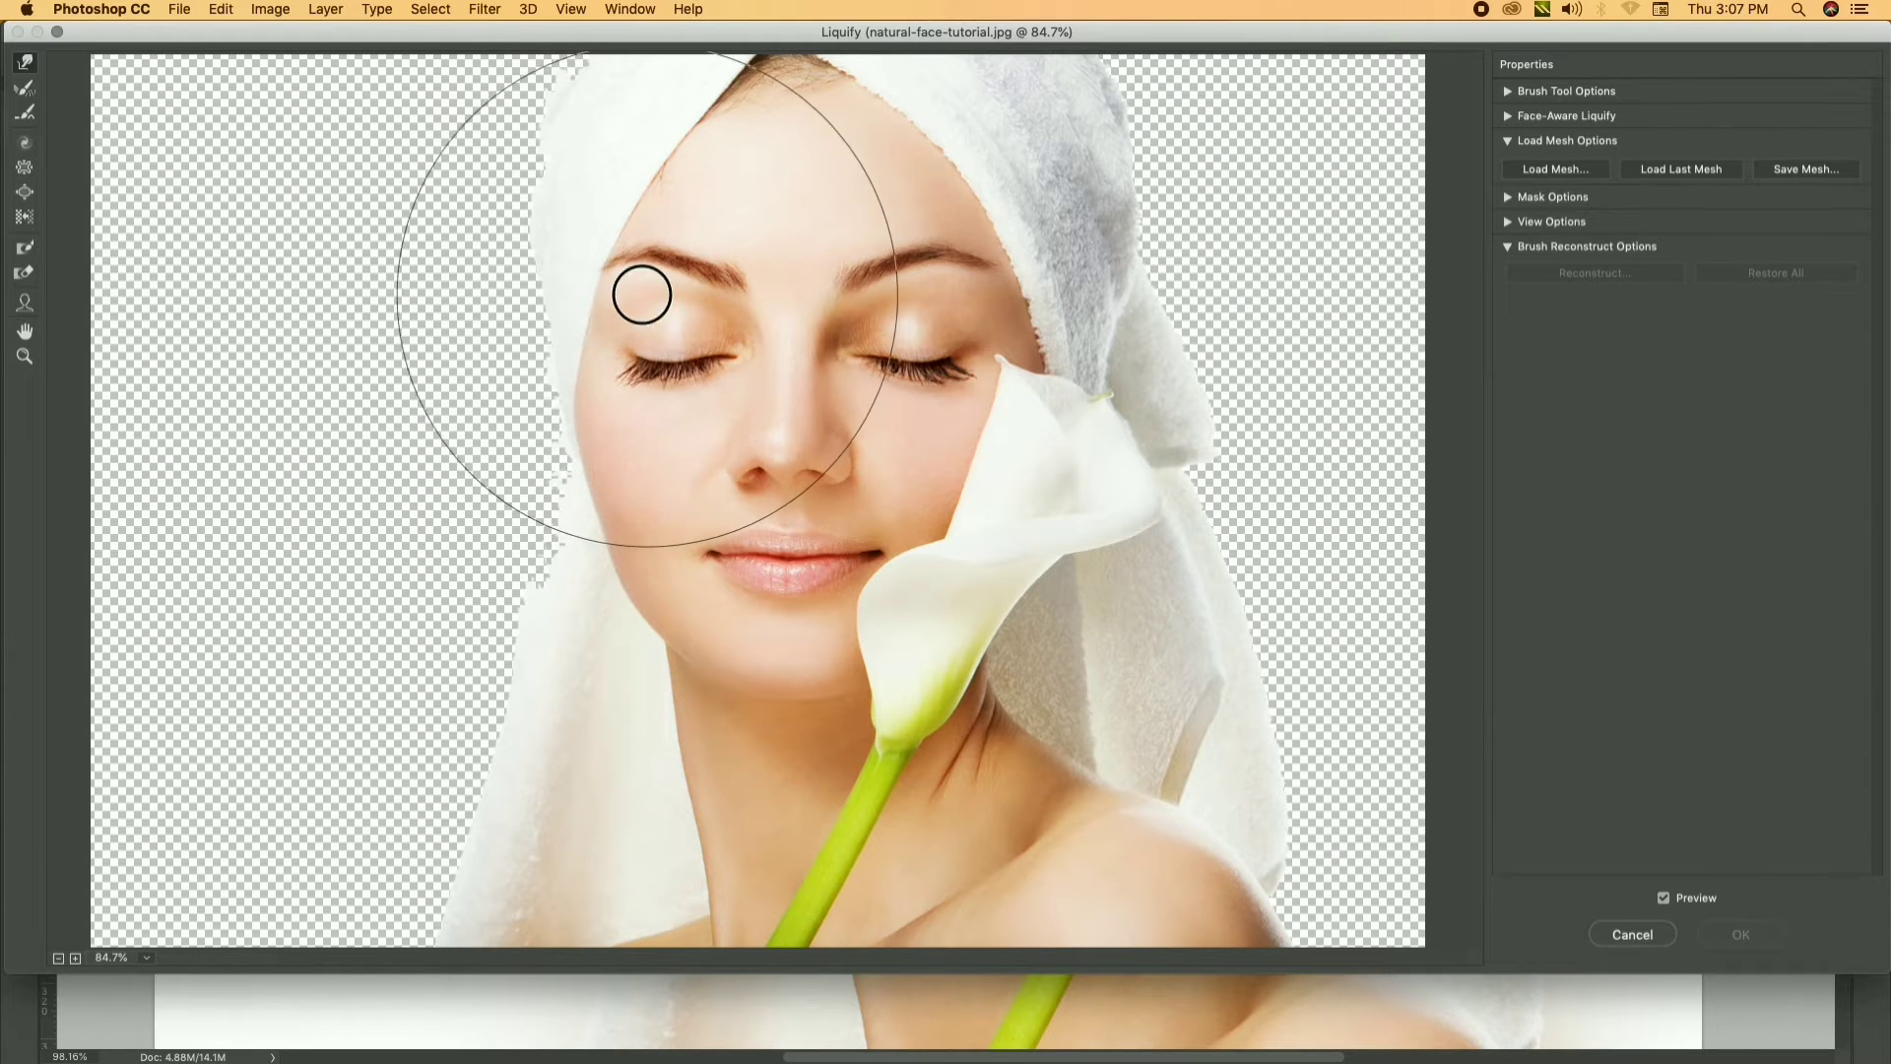
pyautogui.moveTo(641, 294)
pyautogui.mouseDown()
pyautogui.moveTo(464, 372)
pyautogui.moveTo(456, 506)
pyautogui.moveTo(105, 641)
pyautogui.moveTo(148, 736)
pyautogui.moveTo(106, 675)
pyautogui.moveTo(634, 866)
pyautogui.moveTo(42, 613)
pyautogui.moveTo(652, 387)
pyautogui.moveTo(59, 365)
pyautogui.mouseUp()
pyautogui.moveTo(591, 84)
pyautogui.mouseDown()
pyautogui.moveTo(253, 168)
pyautogui.moveTo(49, 335)
pyautogui.moveTo(316, 591)
pyautogui.moveTo(506, 718)
pyautogui.moveTo(126, 844)
pyautogui.moveTo(1374, 918)
pyautogui.moveTo(1280, 710)
pyautogui.moveTo(950, 571)
pyautogui.moveTo(1393, 295)
pyautogui.moveTo(1199, 128)
pyautogui.mouseUp()
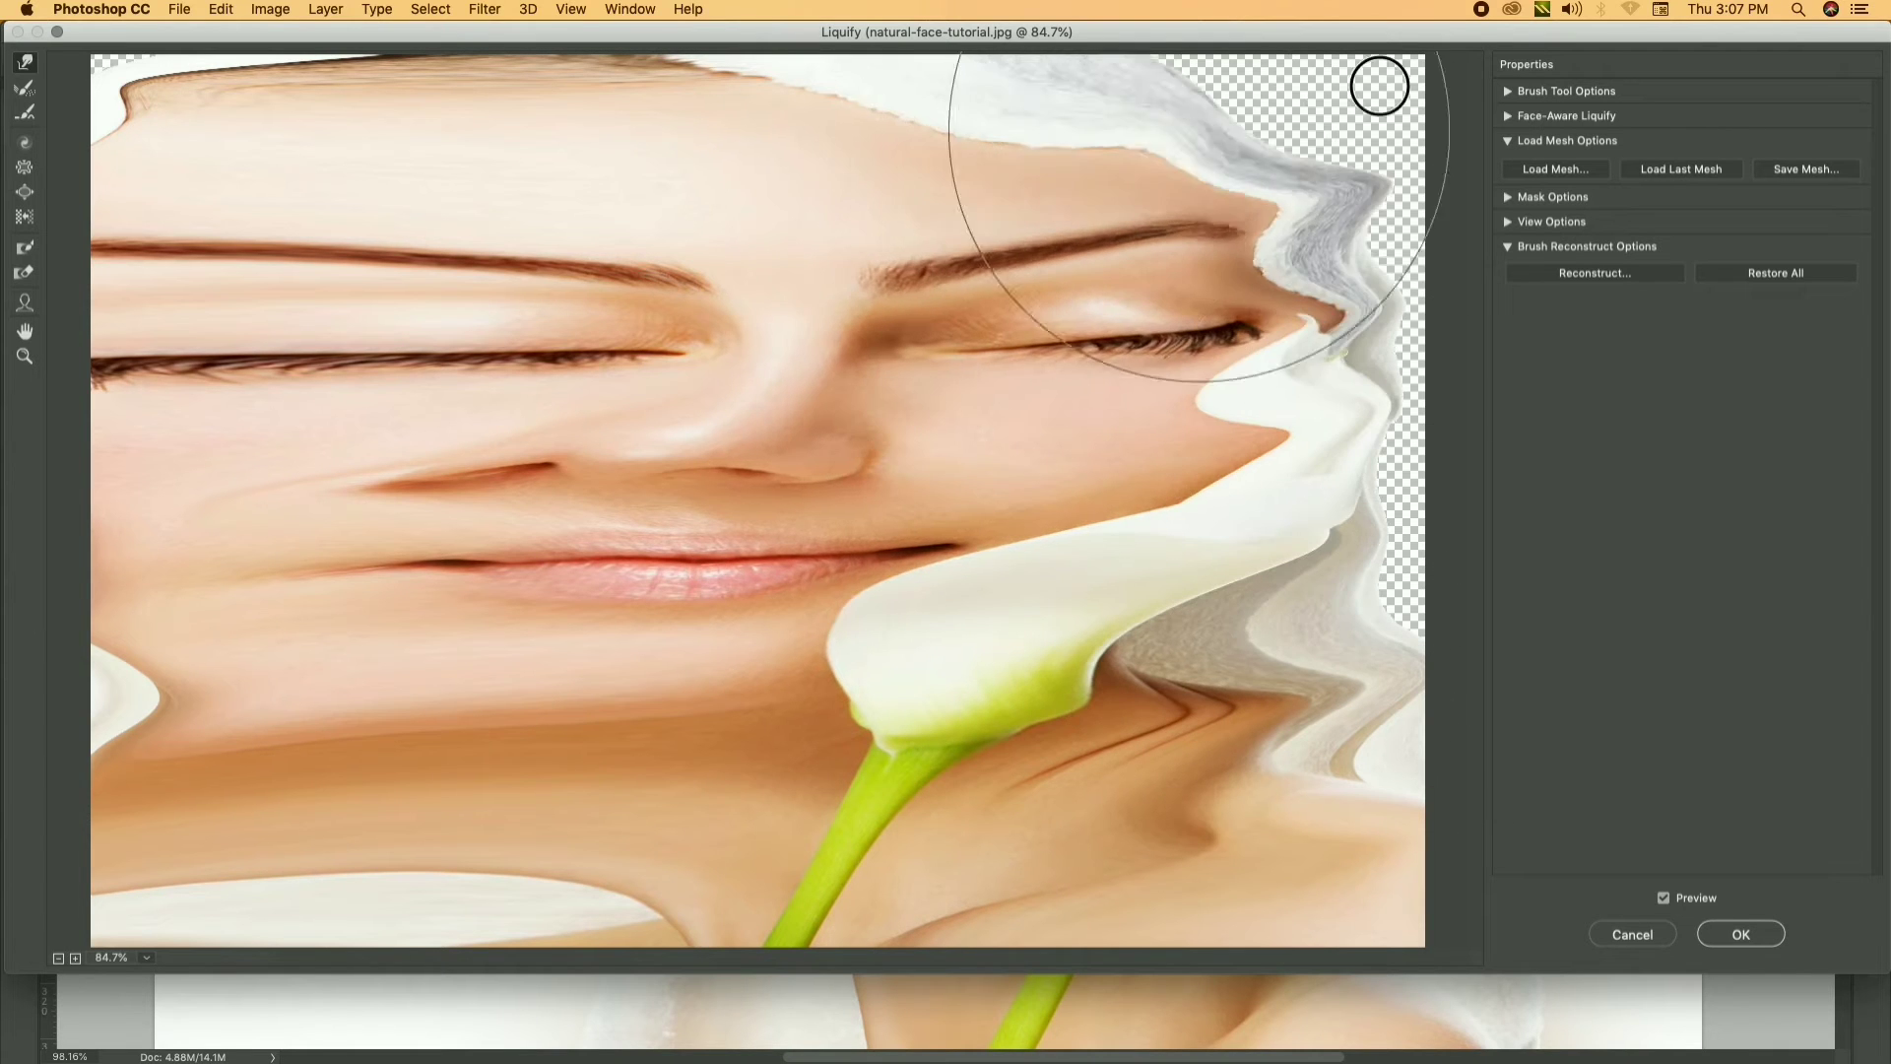
pyautogui.moveTo(1380, 86)
pyautogui.mouseDown()
pyautogui.moveTo(1280, 59)
pyautogui.moveTo(1448, 275)
pyautogui.moveTo(1349, 507)
pyautogui.moveTo(1011, 750)
pyautogui.moveTo(1408, 630)
pyautogui.moveTo(1316, 414)
pyautogui.moveTo(1097, 85)
pyautogui.moveTo(1586, 675)
pyautogui.moveTo(316, 676)
pyautogui.moveTo(822, 711)
pyautogui.mouseUp()
# Apply the Liquify, add masks to both layers, invert Layer 1's mask, and show Layer 1 copy
pyautogui.click(1740, 934)
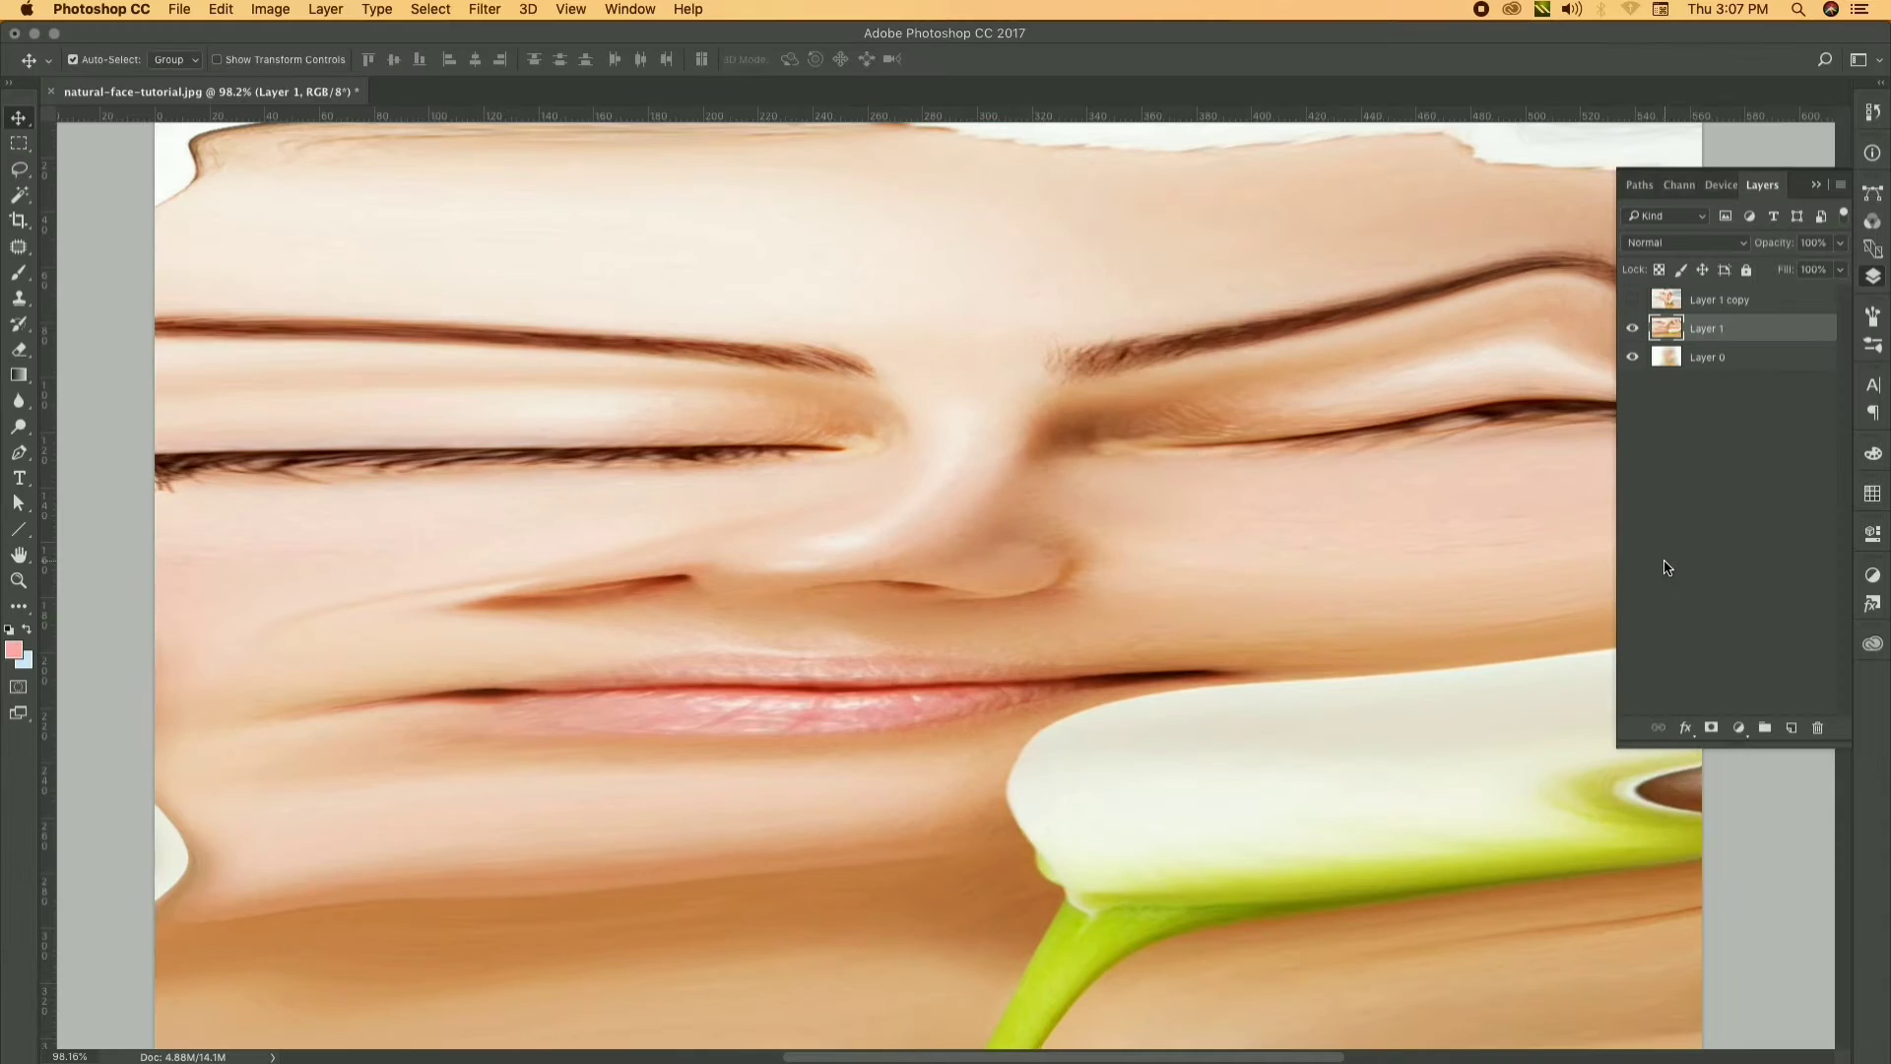
pyautogui.click(1711, 726)
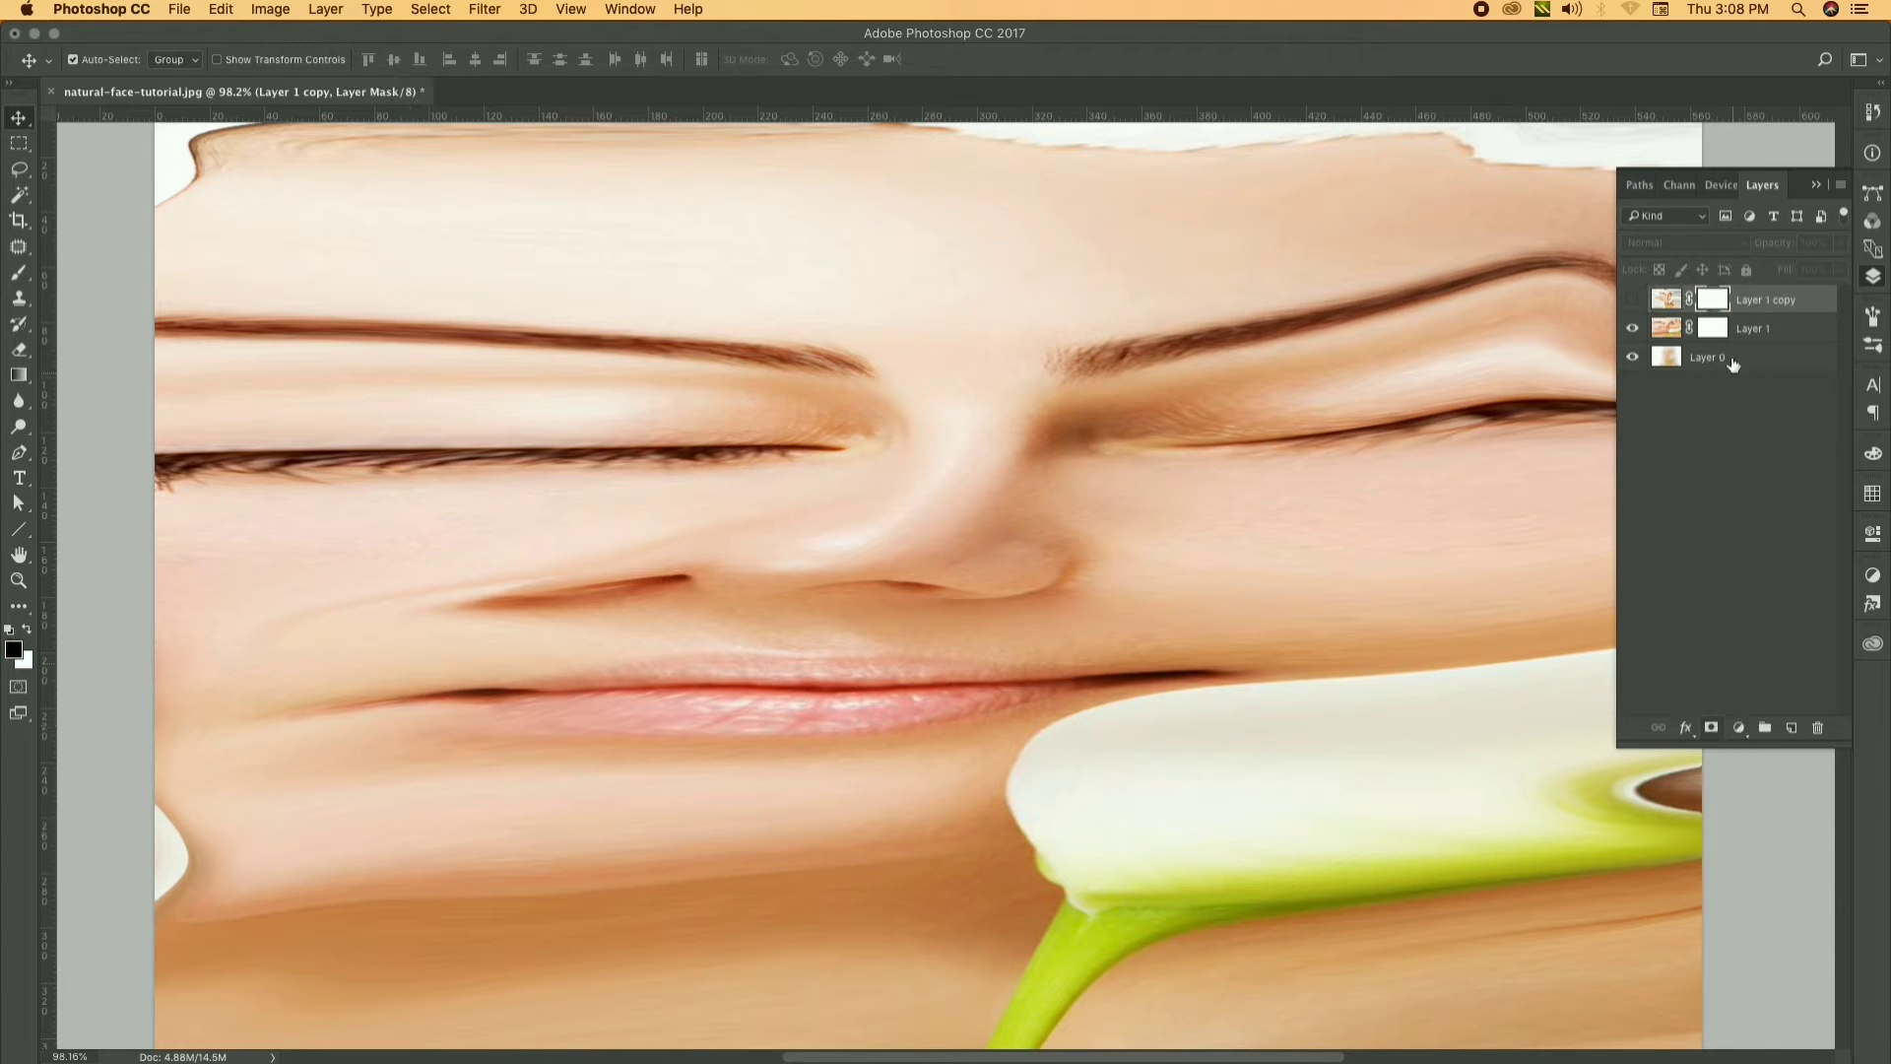
pyautogui.click(1722, 331)
pyautogui.hotkey('ctrl', 'i')
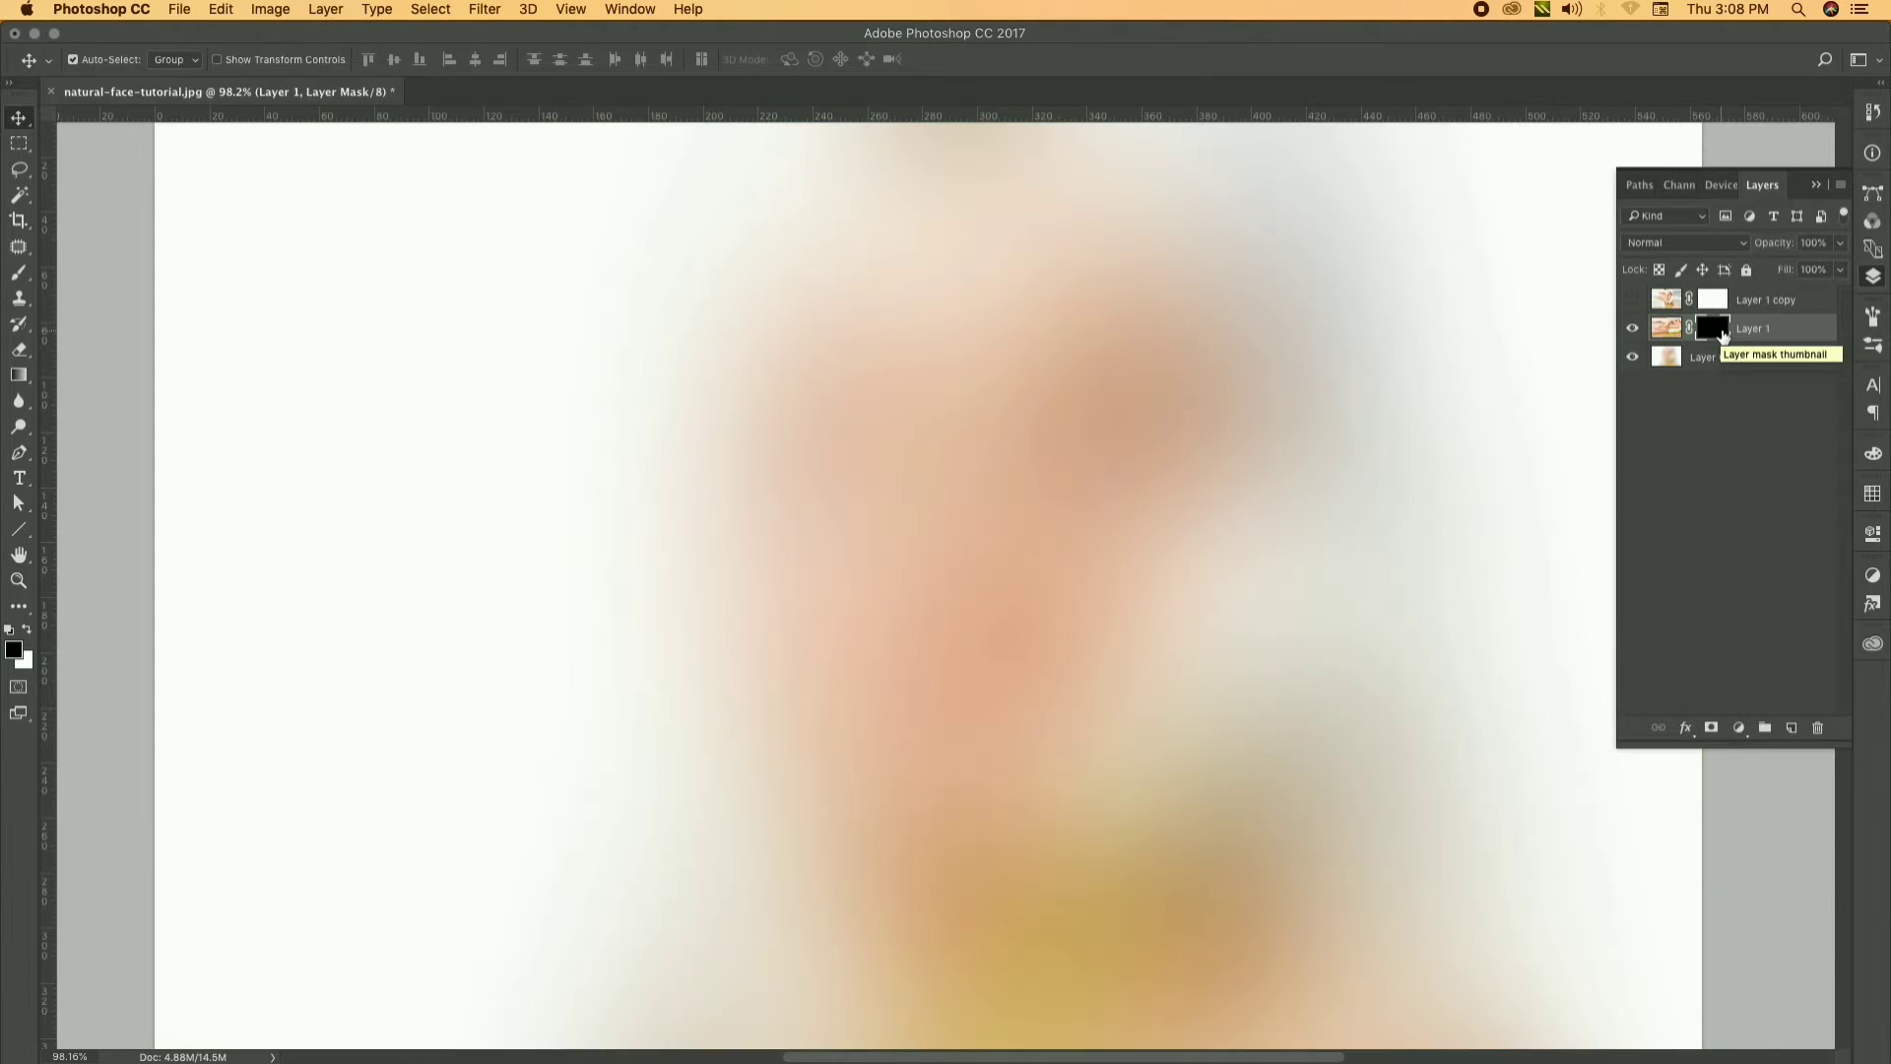
pyautogui.click(1632, 299)
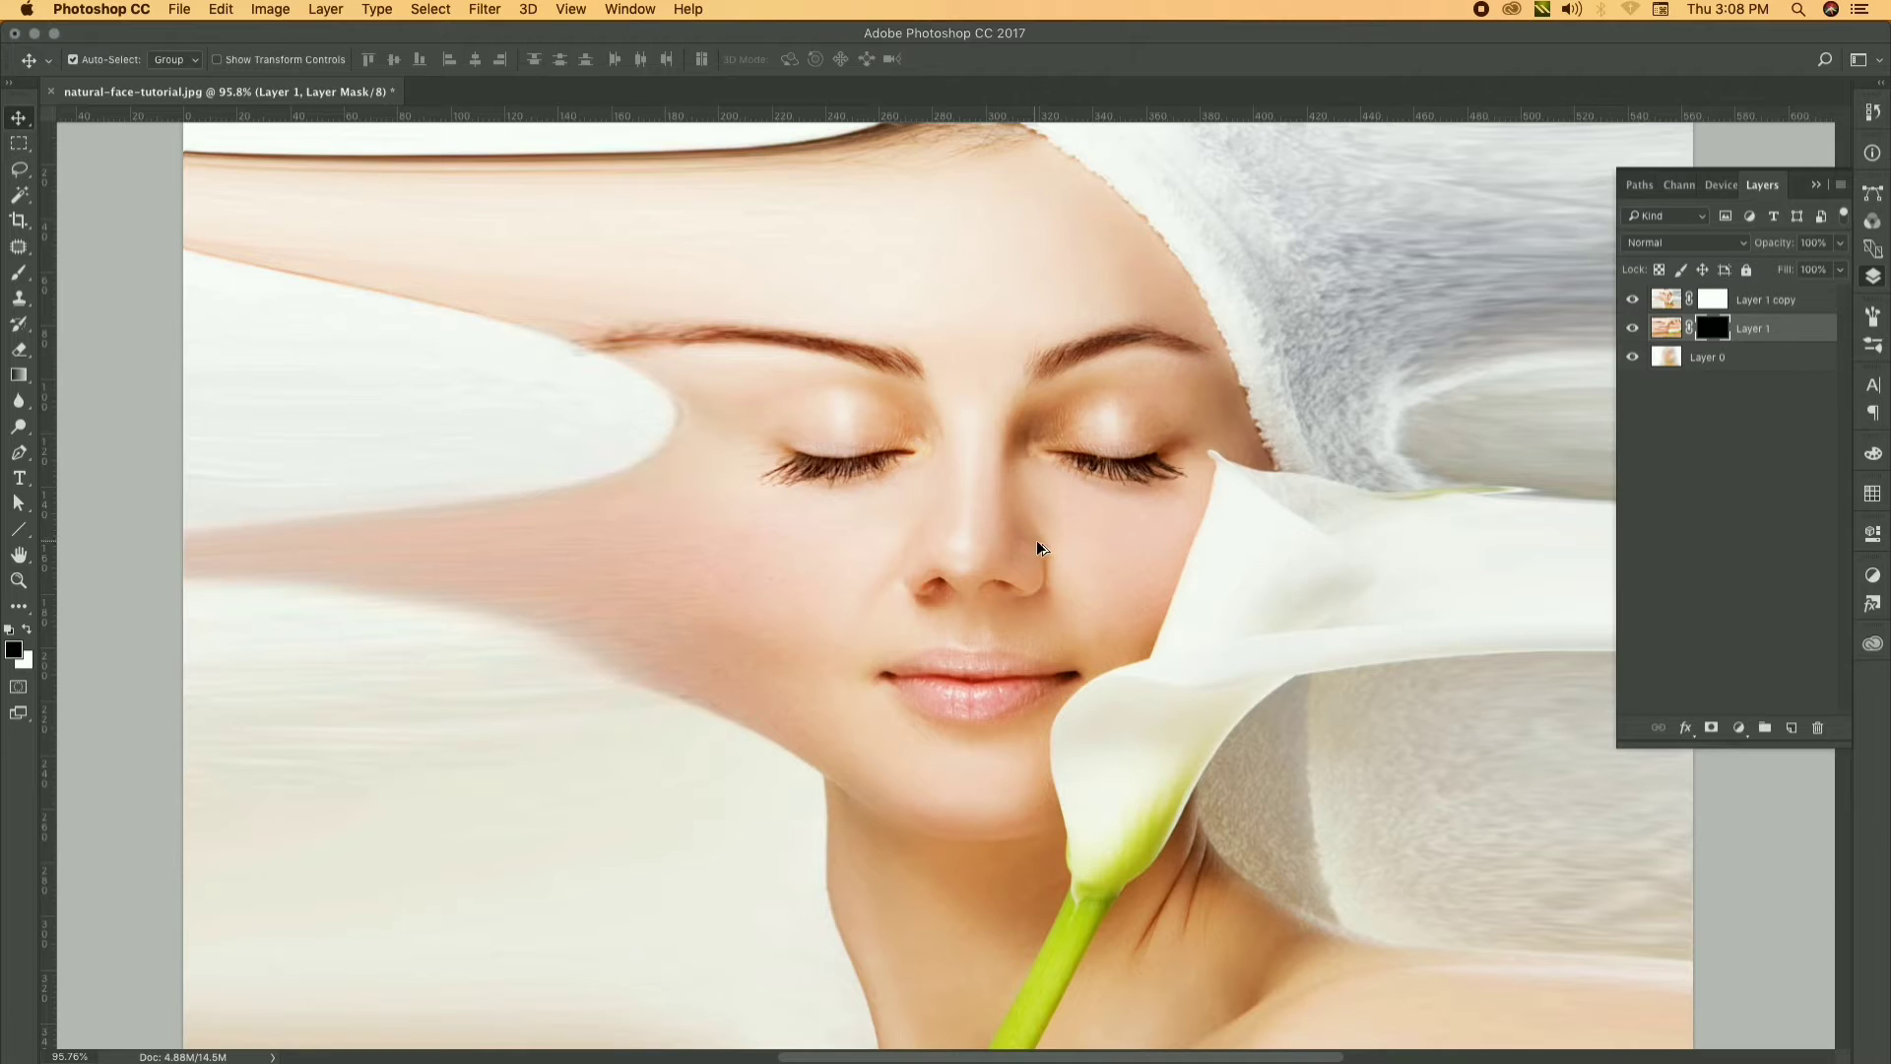
# Bring the towel into view and choose a scatter brush from the Brush presets
pyautogui.scroll(3, 1036, 540)
pyautogui.moveTo(1349, 396); pyautogui.dragTo(759, 686)
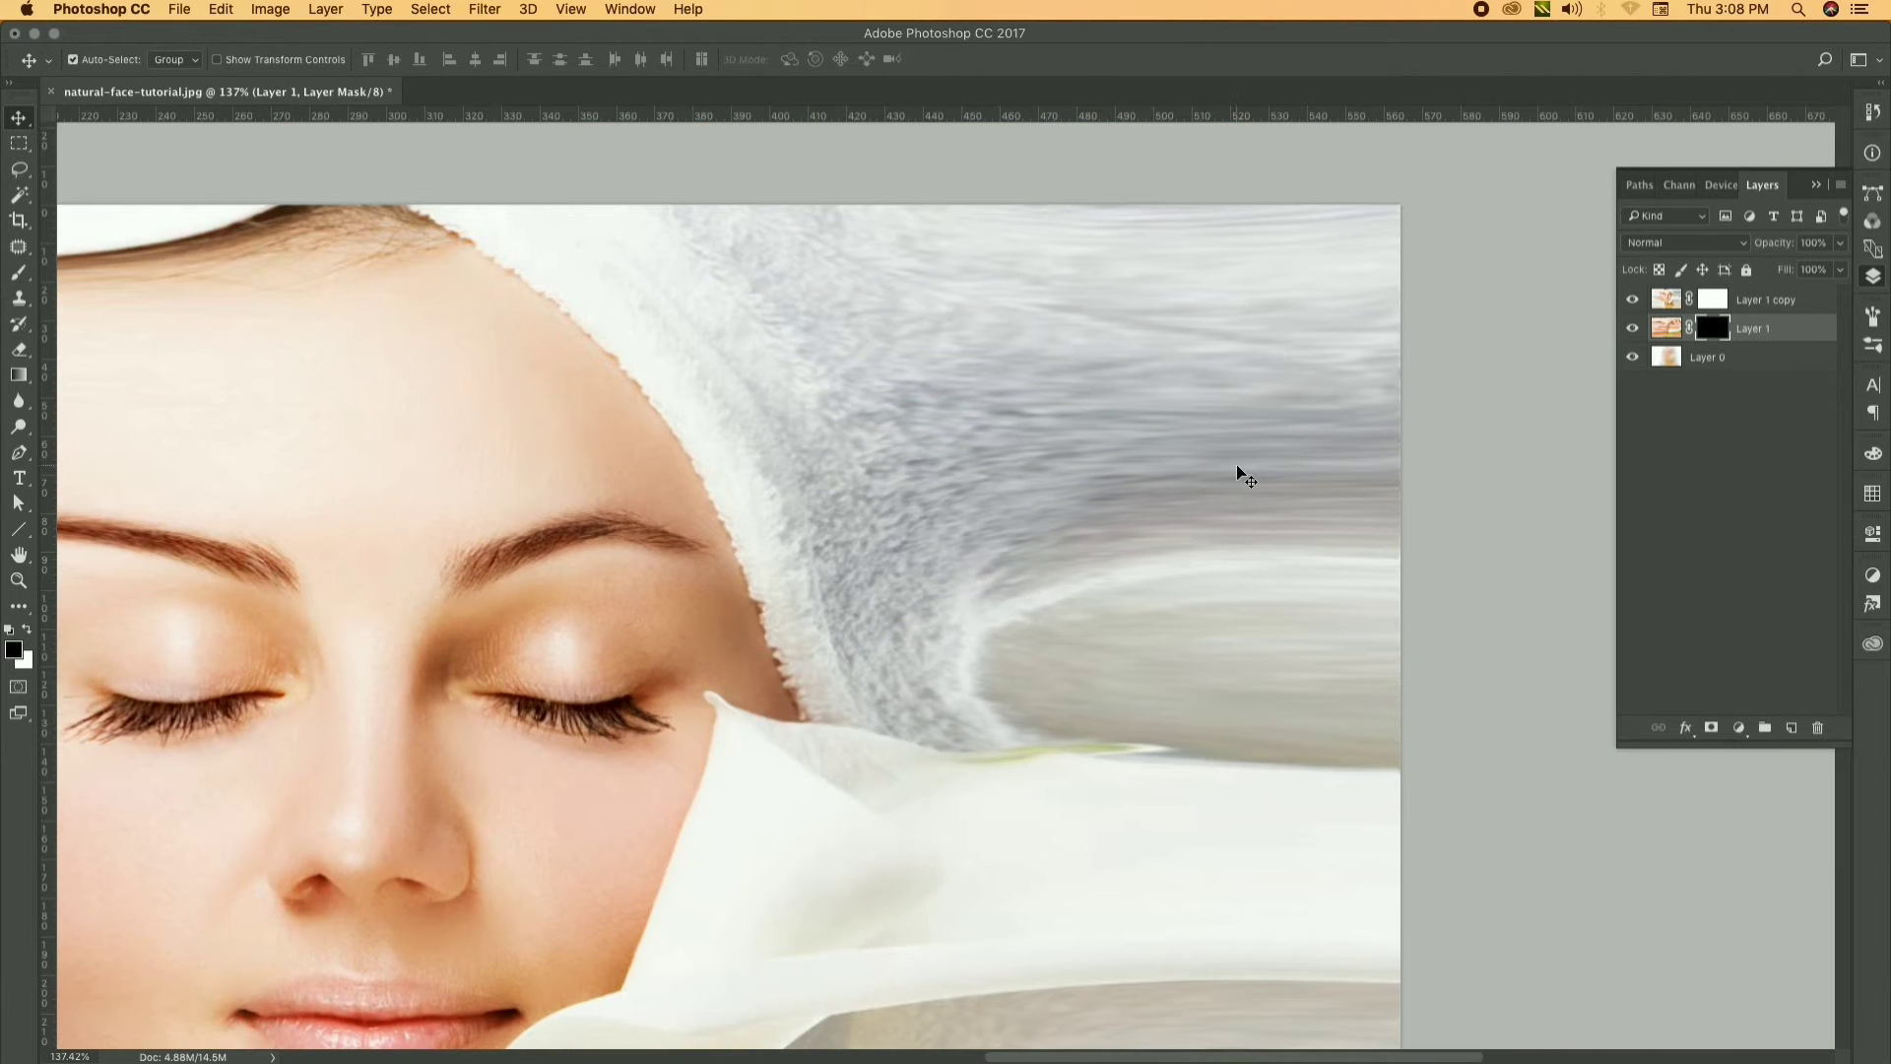
pyautogui.press('b')
pyautogui.click(105, 62)
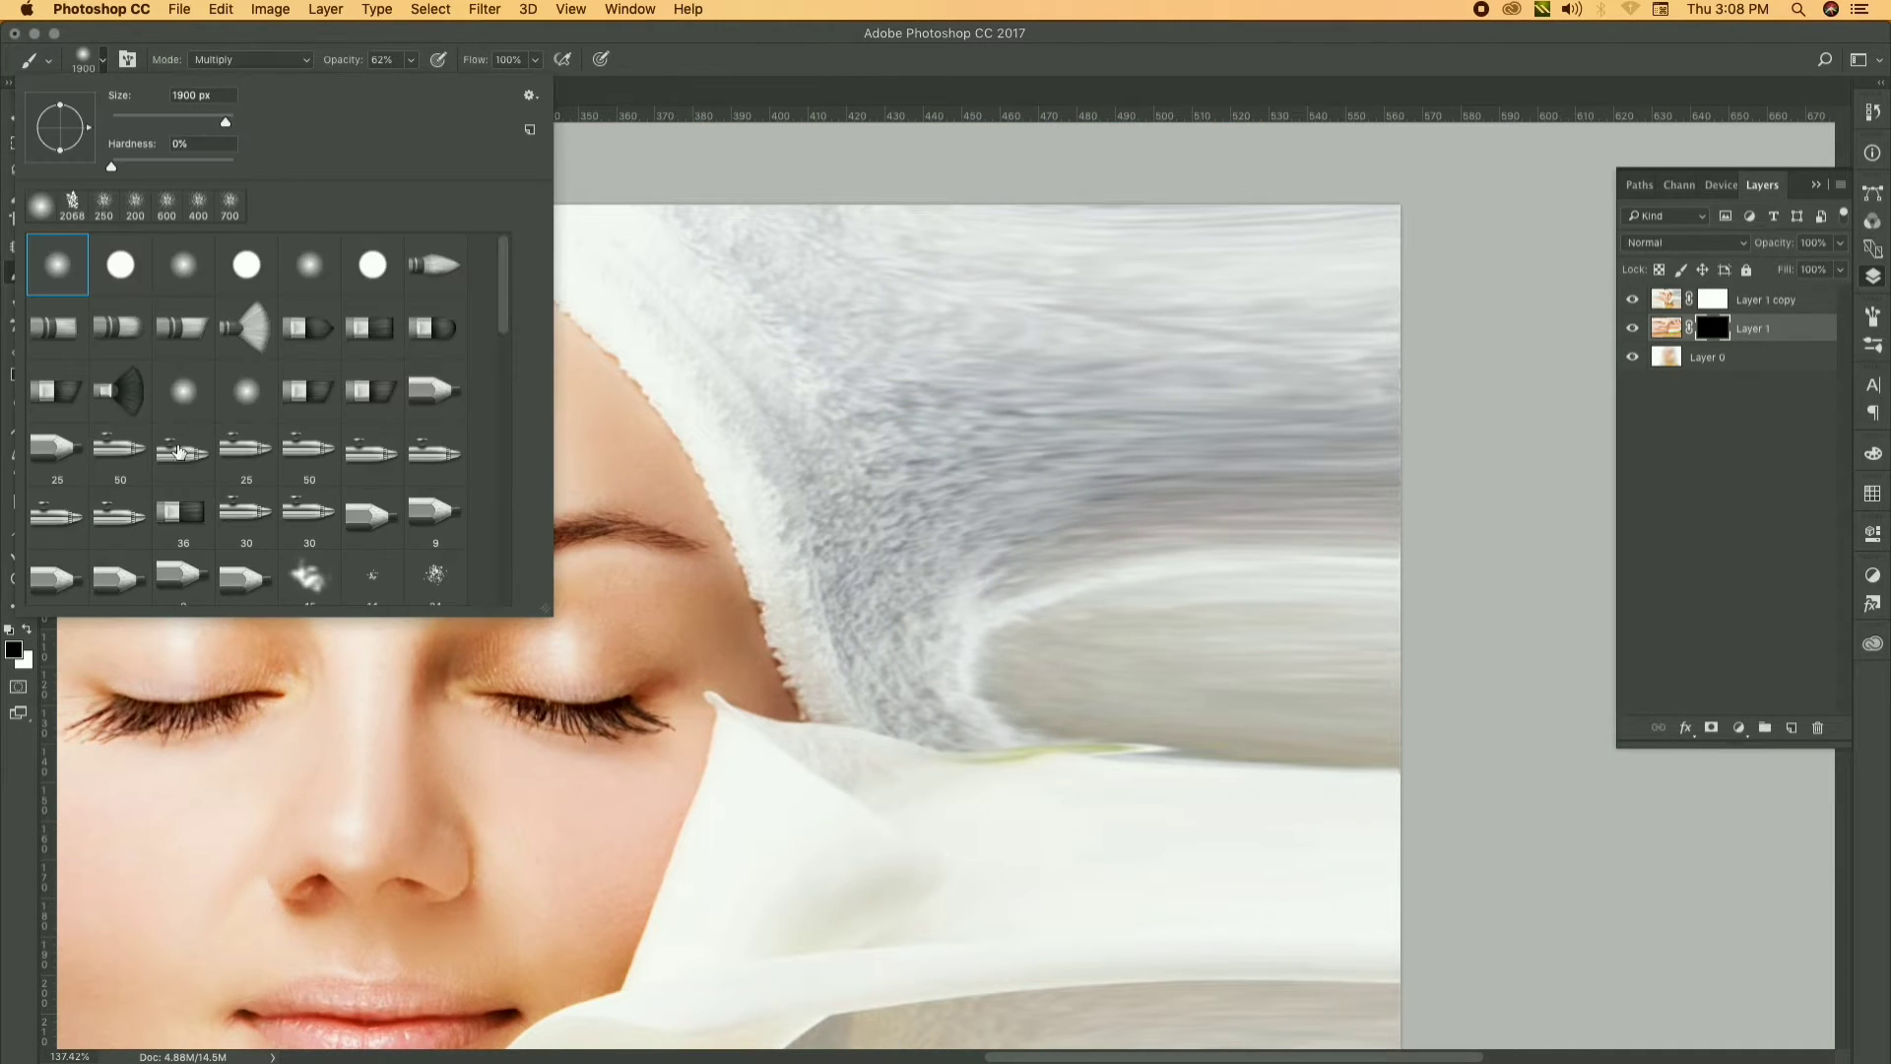
pyautogui.scroll(-2, 237, 493)
pyautogui.scroll(-1, 237, 533)
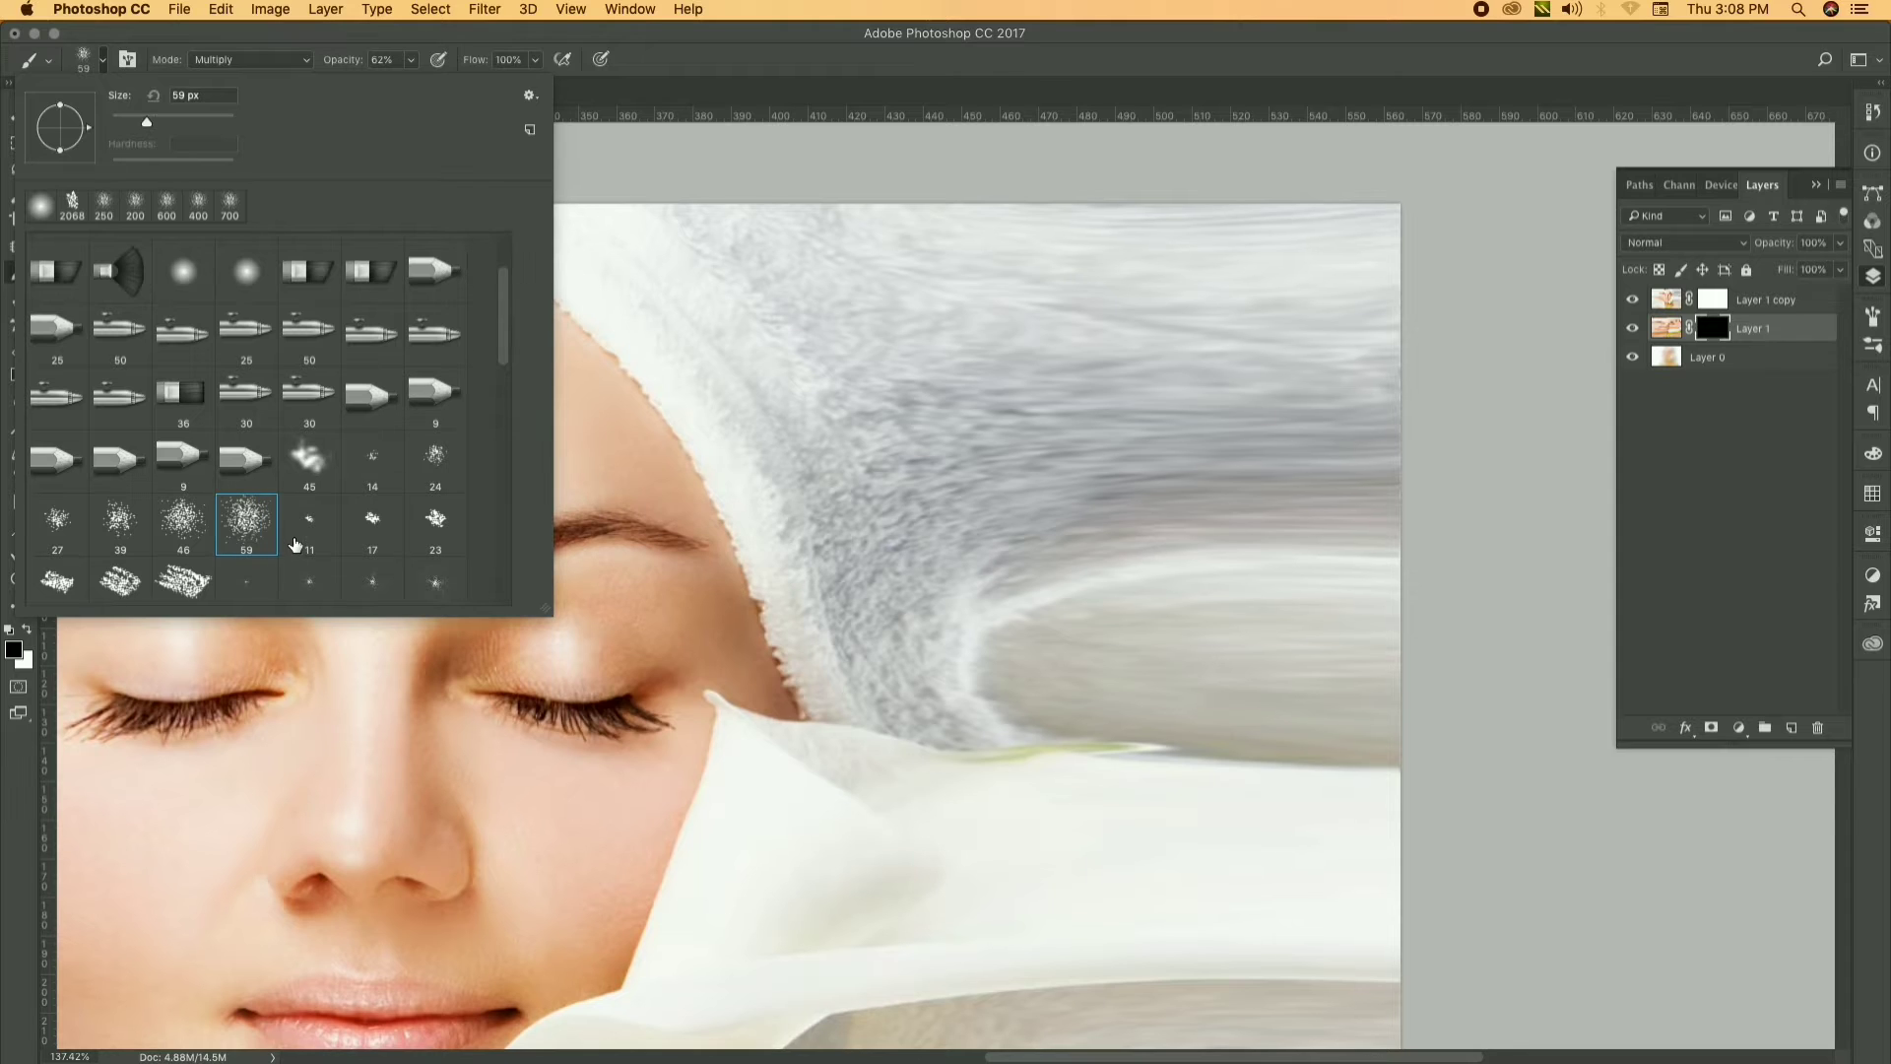
pyautogui.scroll(-3, 463, 551)
pyautogui.scroll(-3, 463, 551)
pyautogui.scroll(-3, 473, 571)
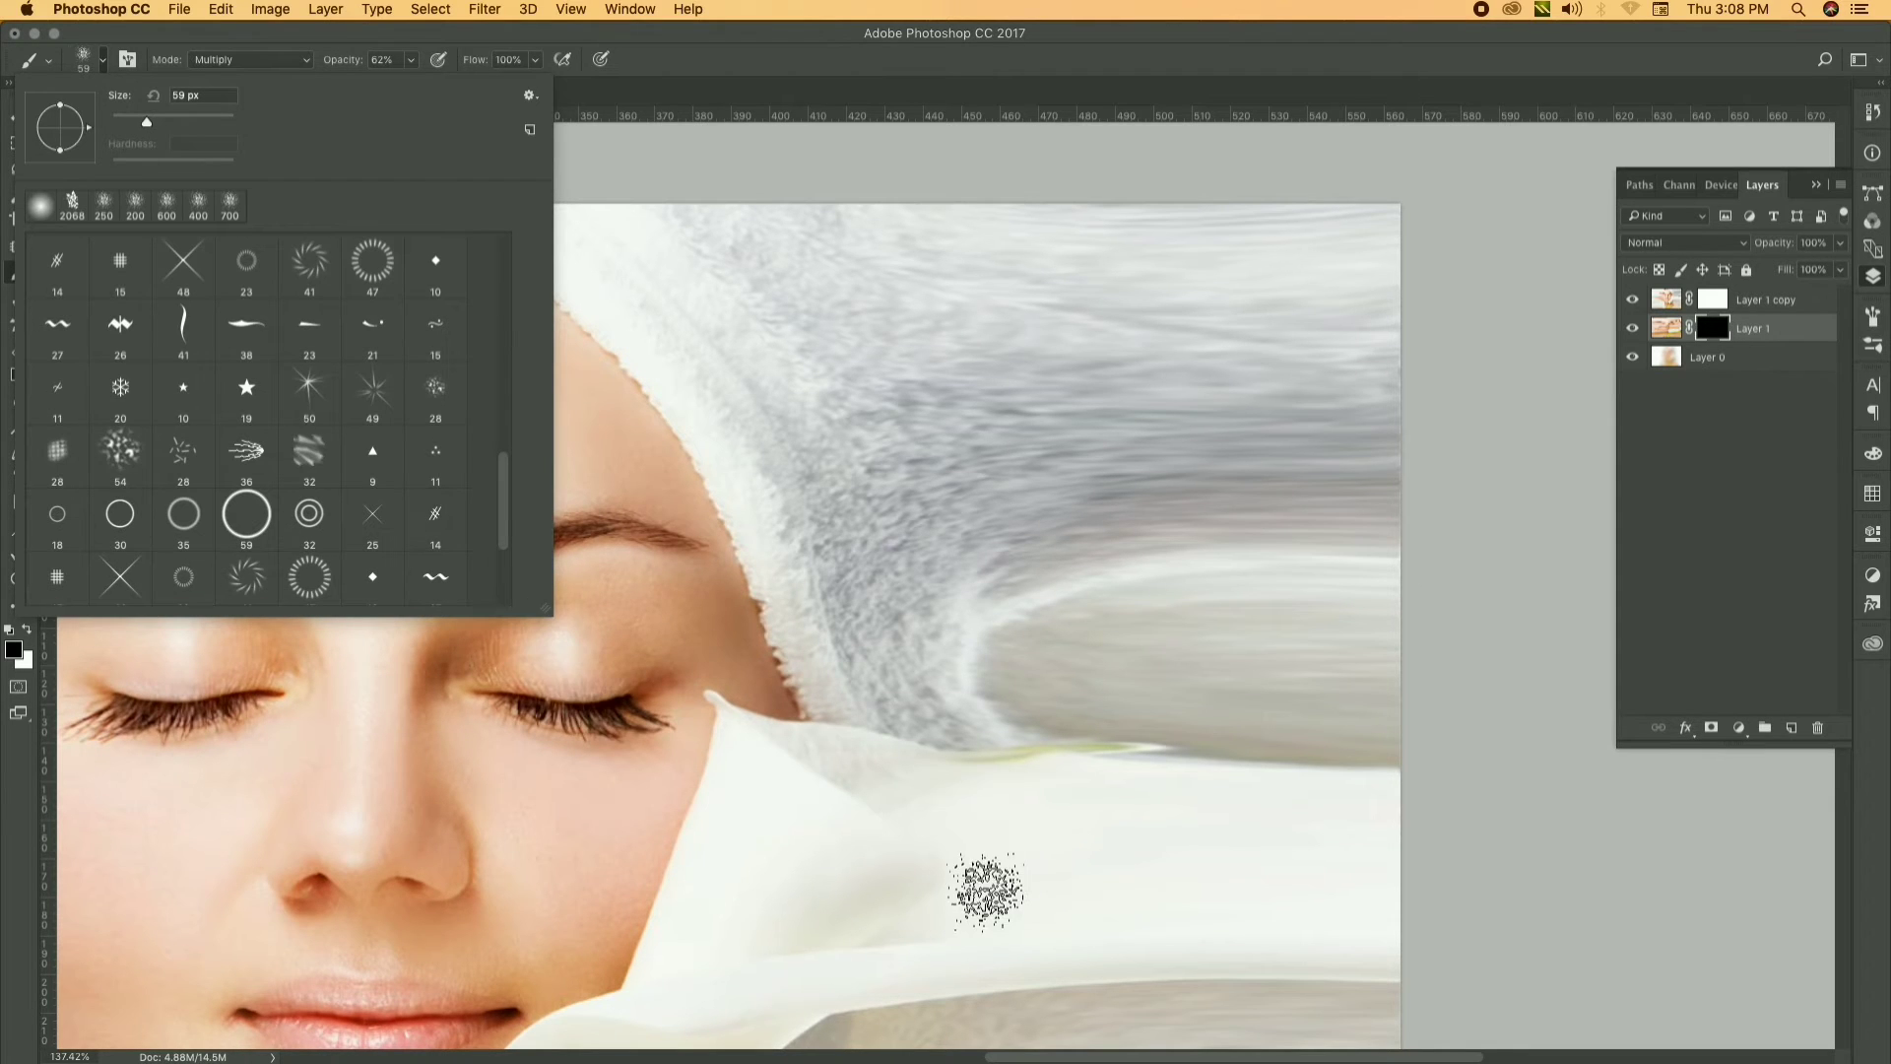
pyautogui.click(985, 891)
# Target the layer mask, enlarge the brush to 250, and set black as the painting colour
pyautogui.click(1713, 299)
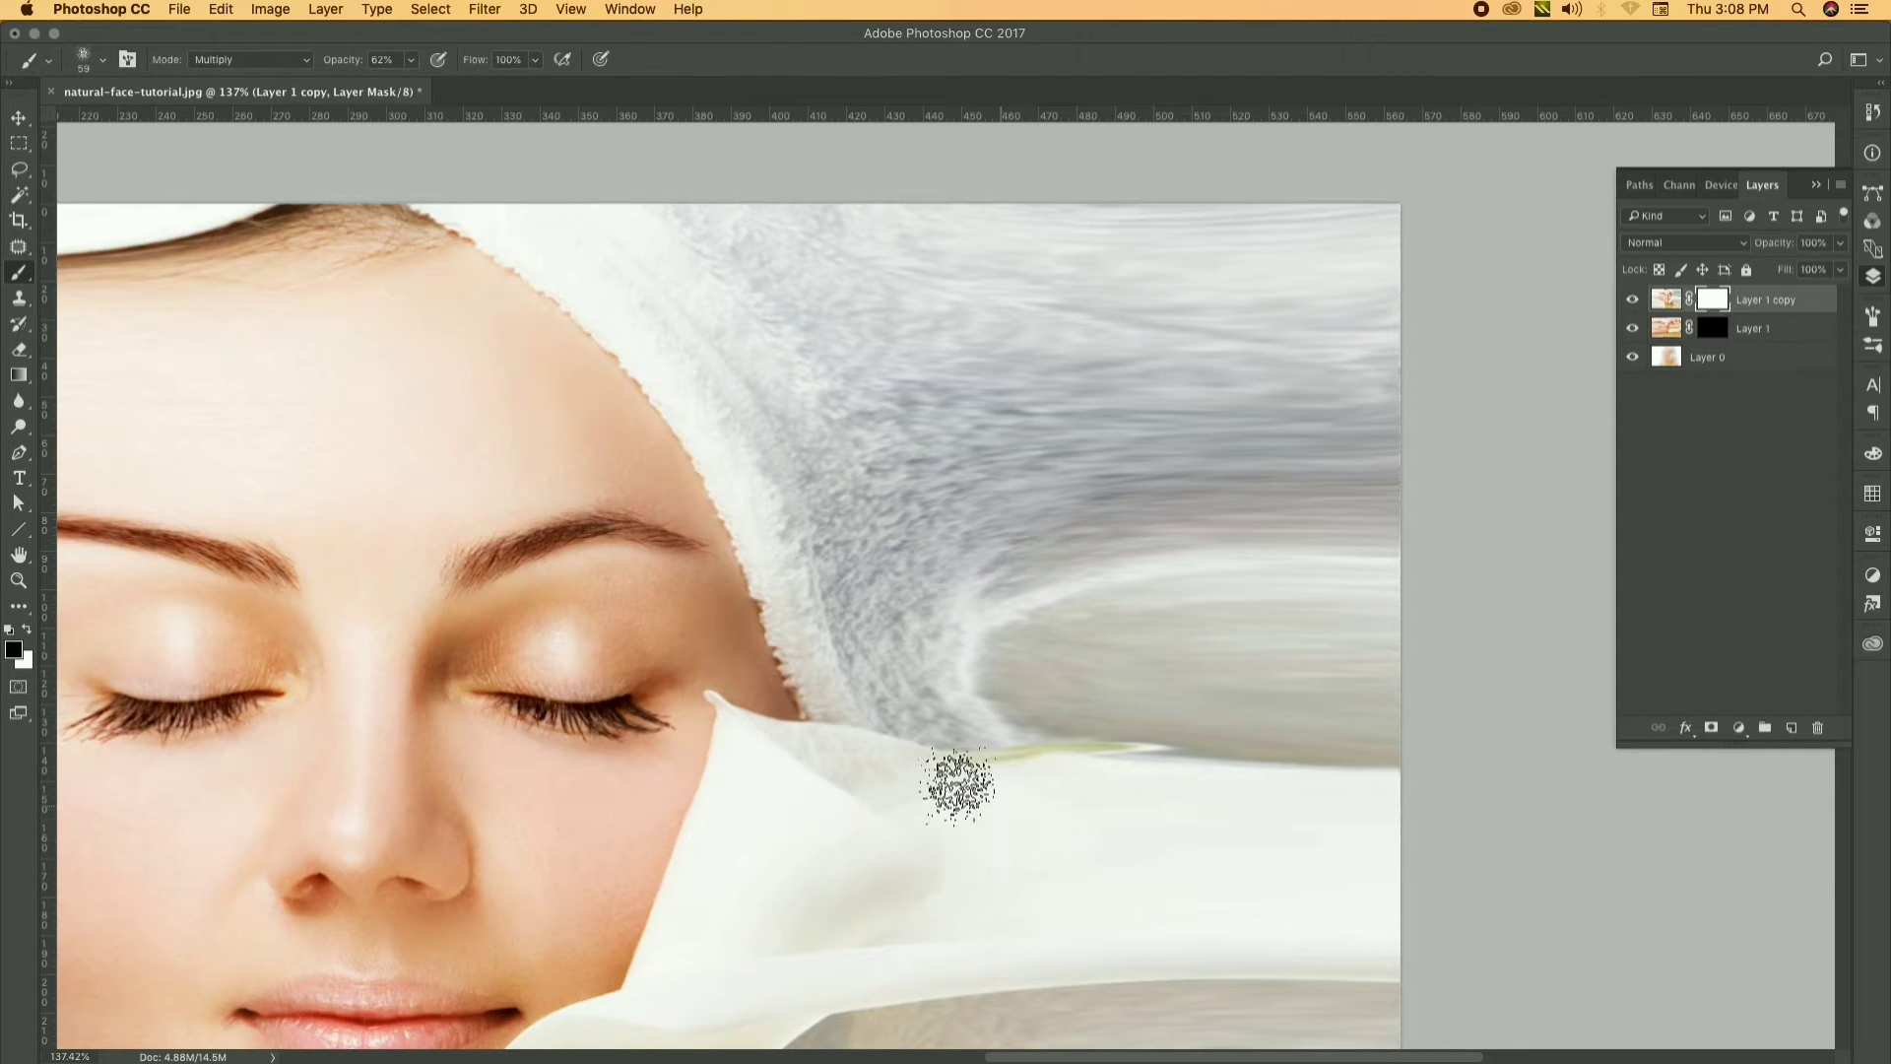
pyautogui.scroll(-2, 957, 785)
pyautogui.scroll(2, 926, 823)
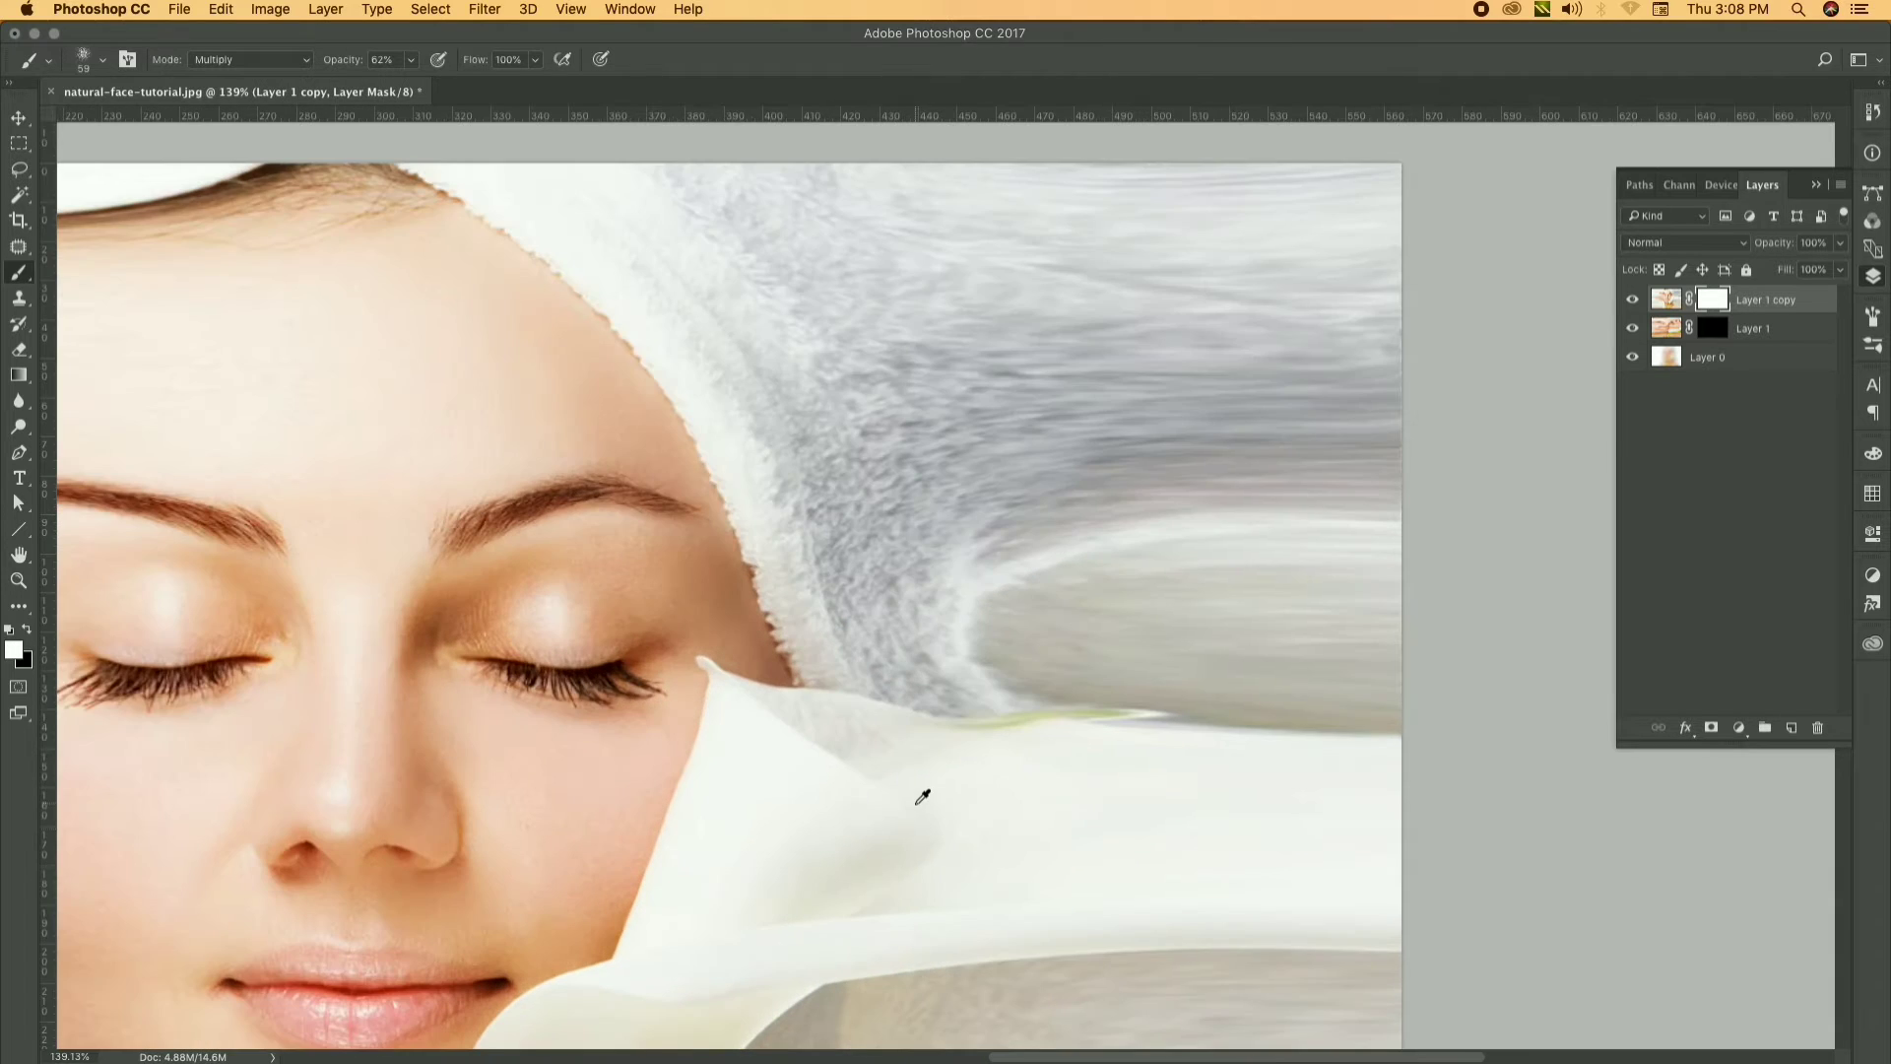
pyautogui.click(1713, 327)
pyautogui.scroll(-2, 959, 790)
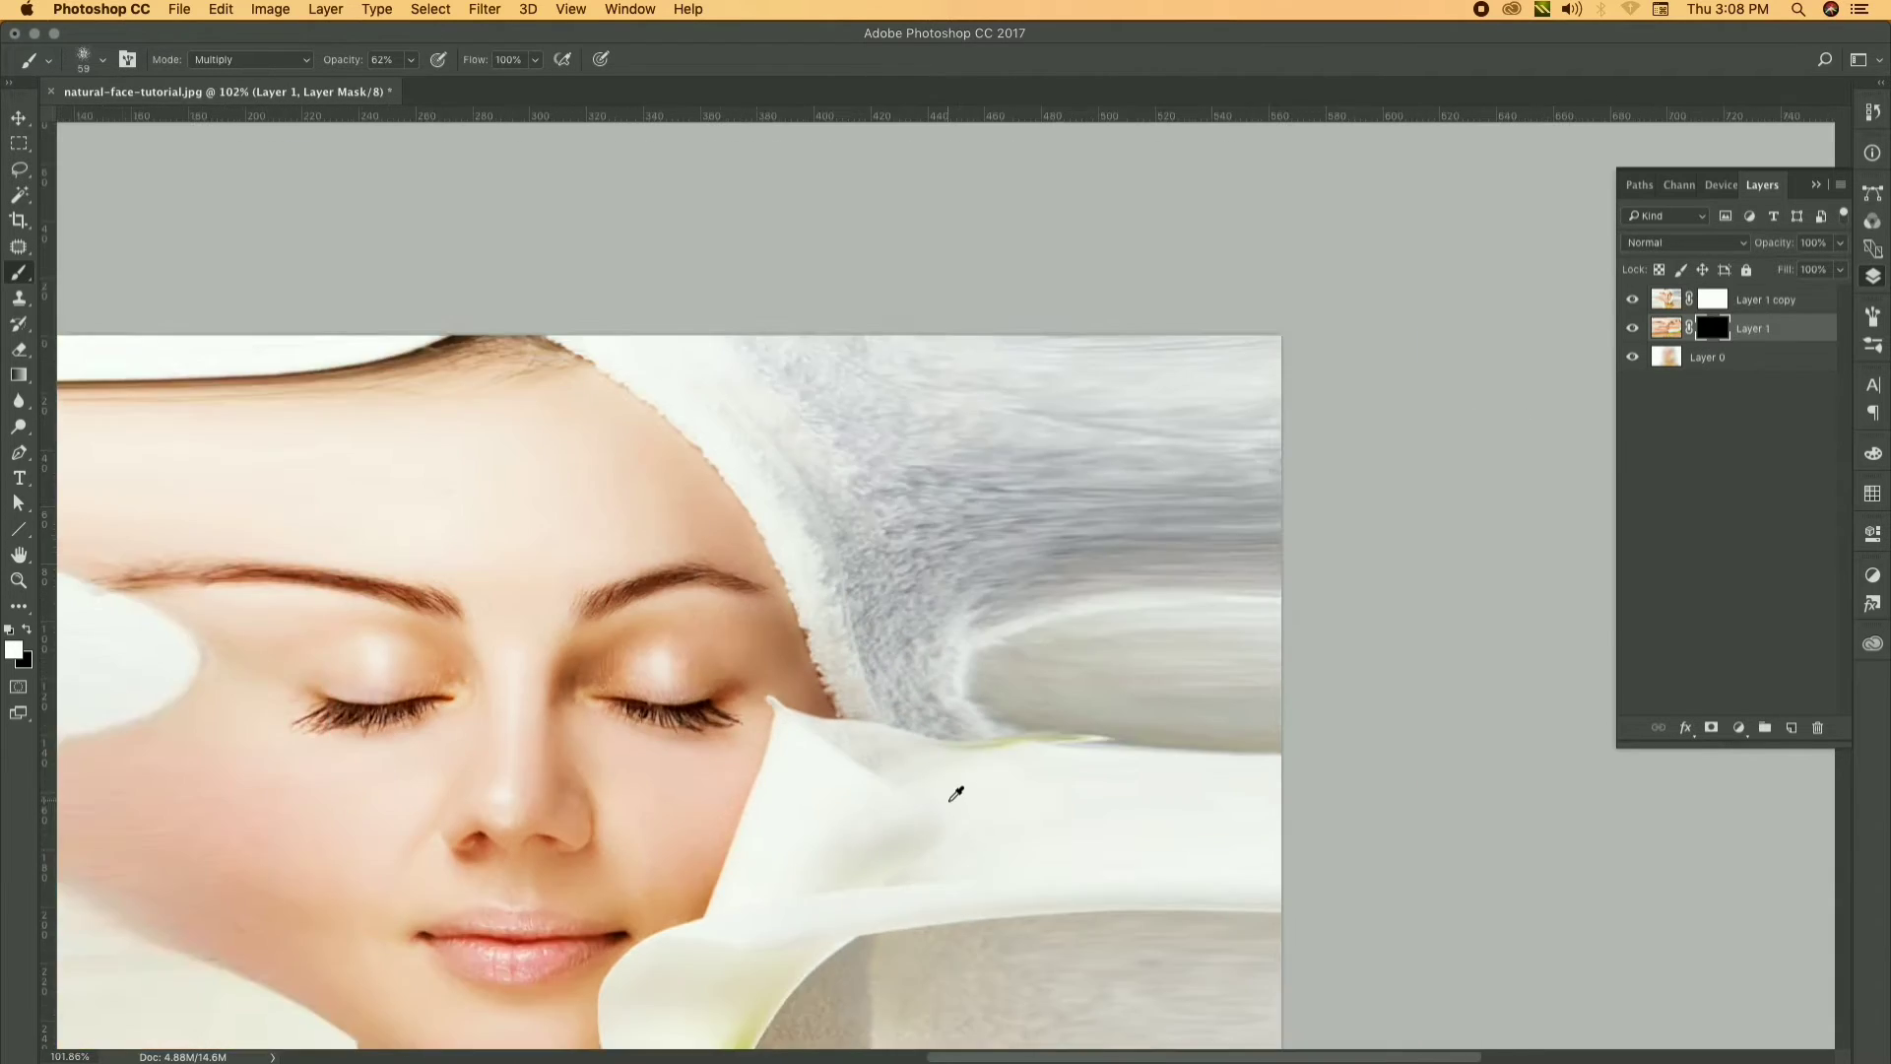
pyautogui.scroll(-2, 1024, 753)
pyautogui.scroll(2, 1087, 716)
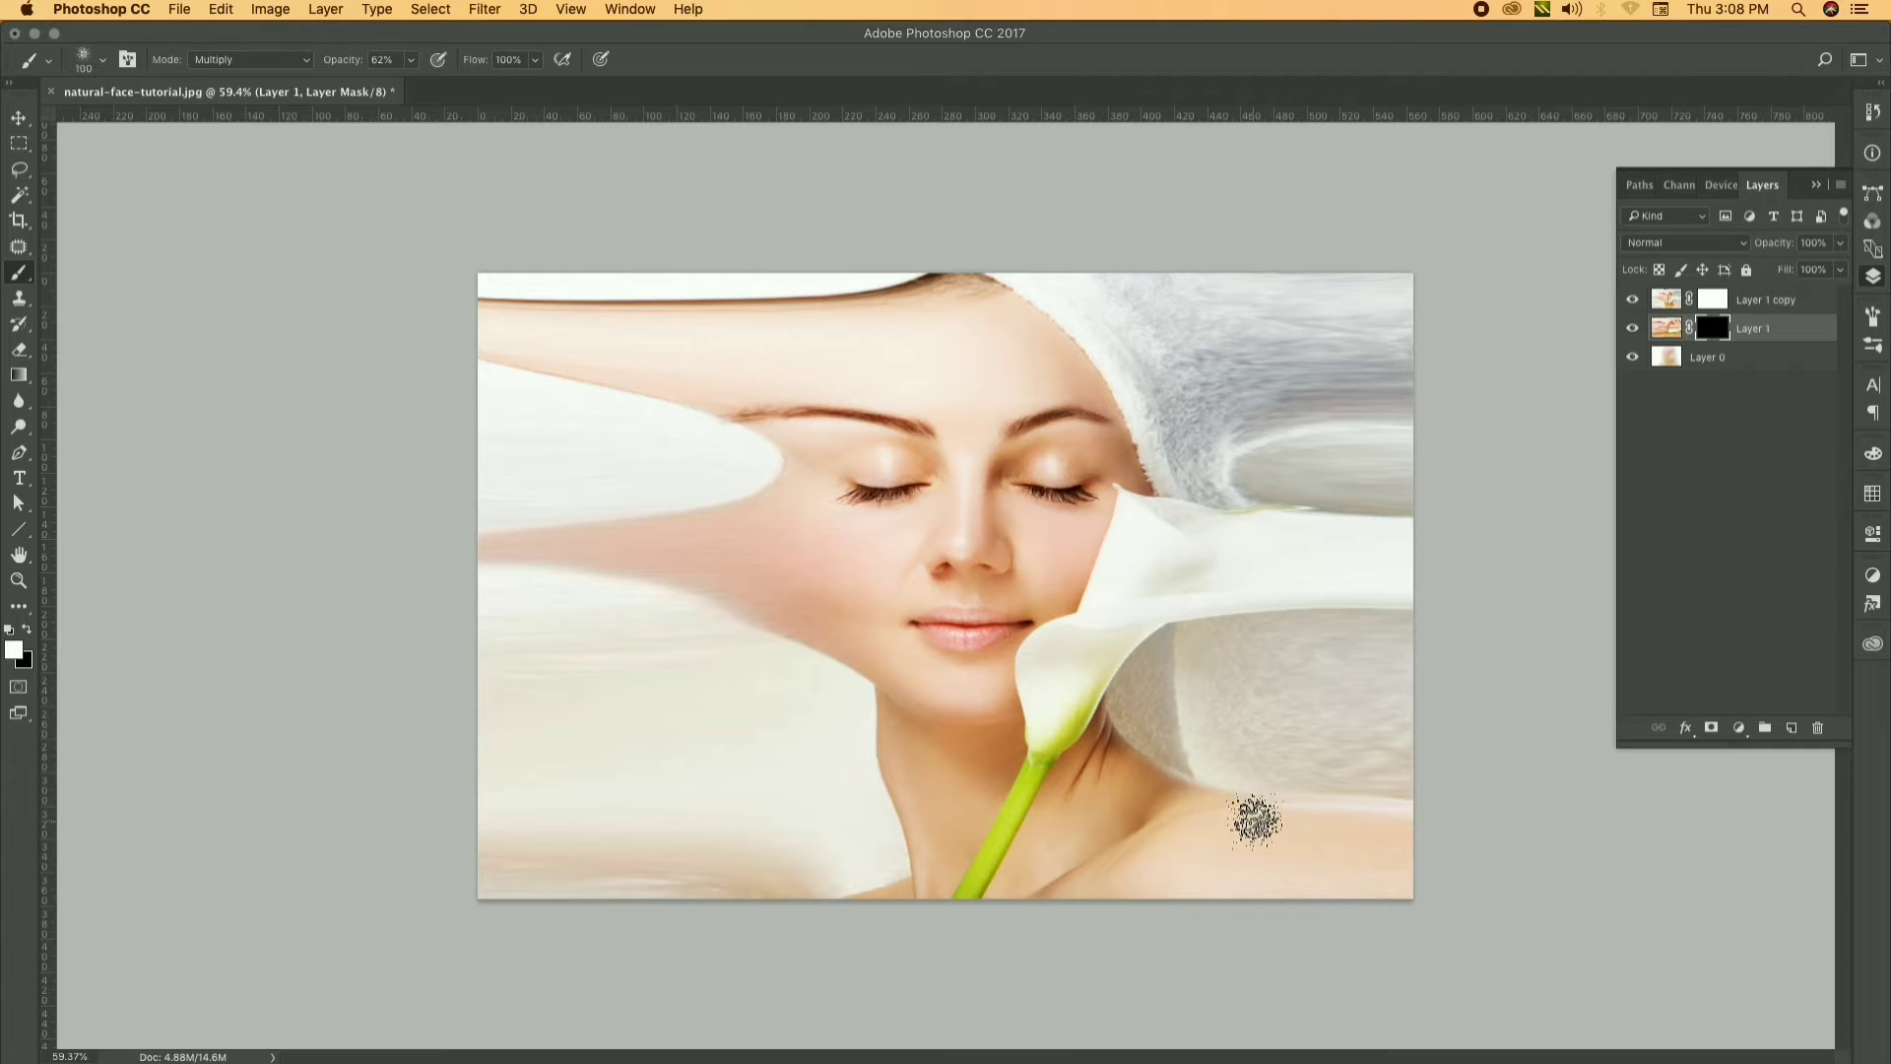
pyautogui.press(']')
pyautogui.press(']')
pyautogui.press(']')
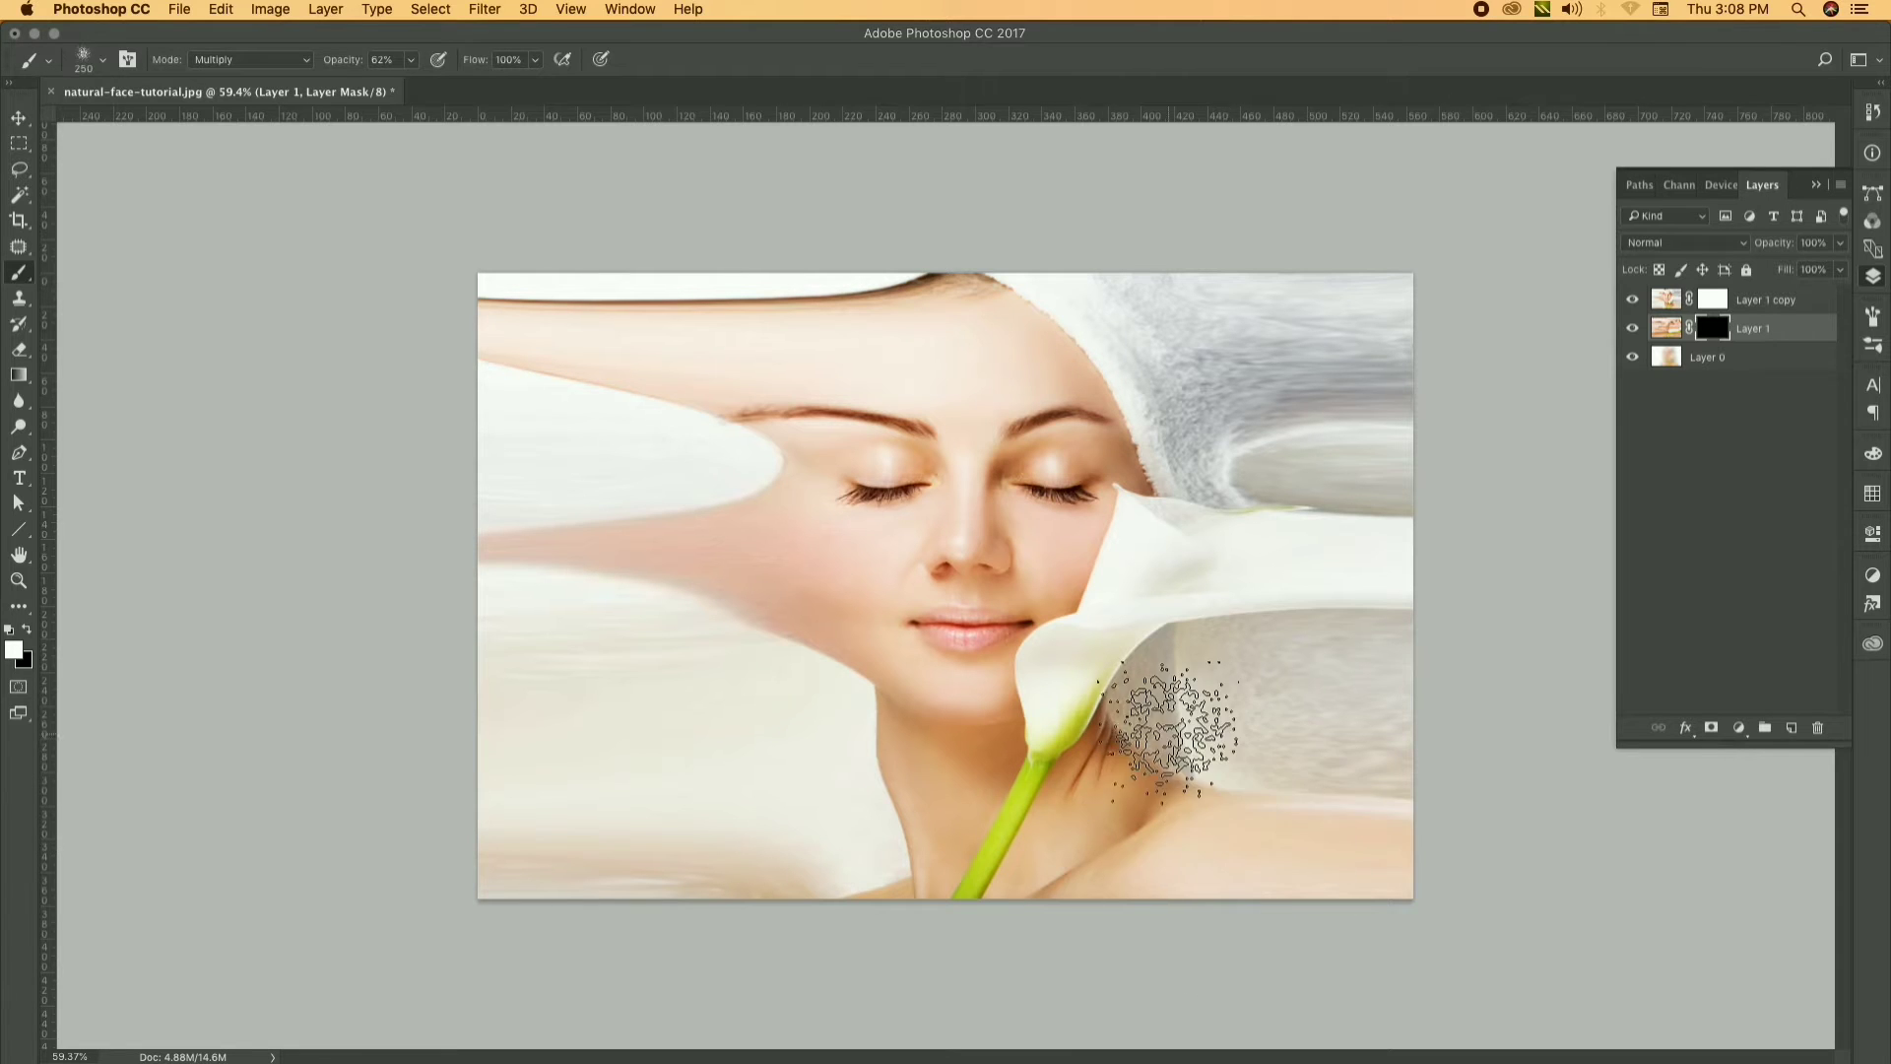
pyautogui.scroll(2, 946, 588)
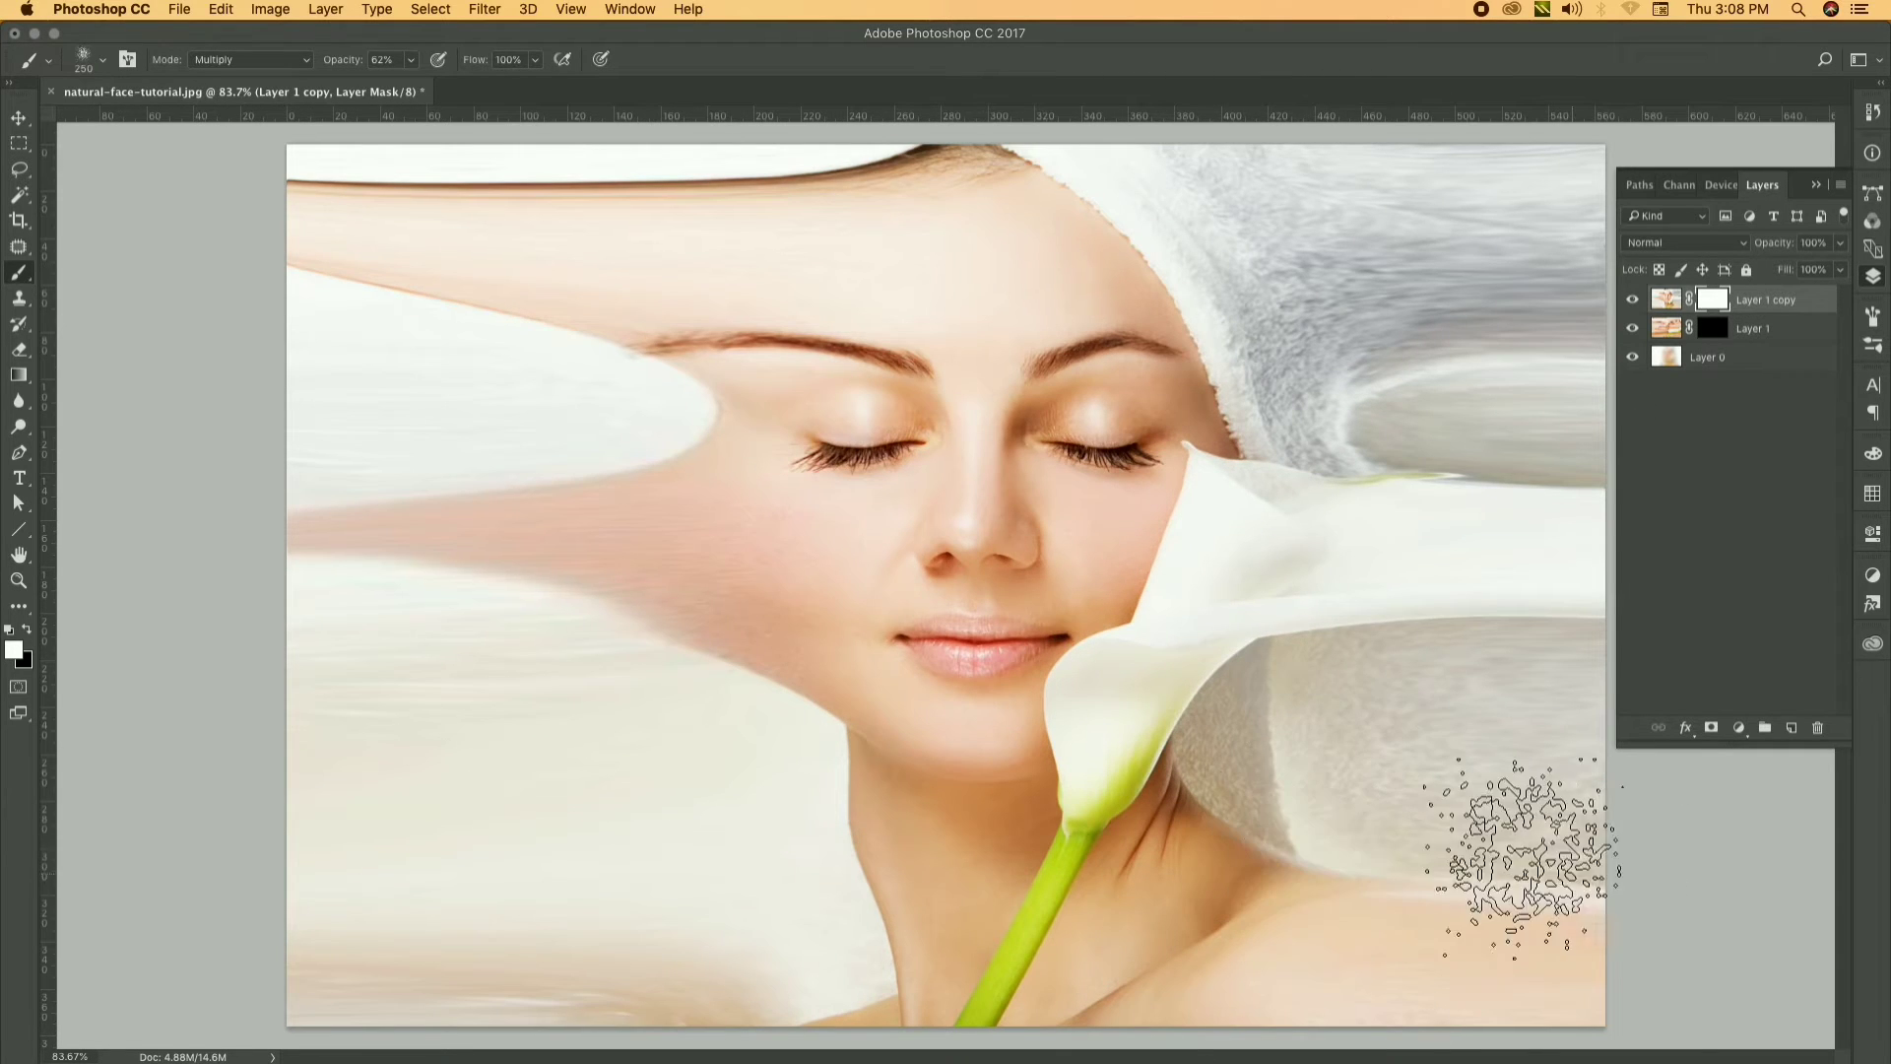
pyautogui.press('x')
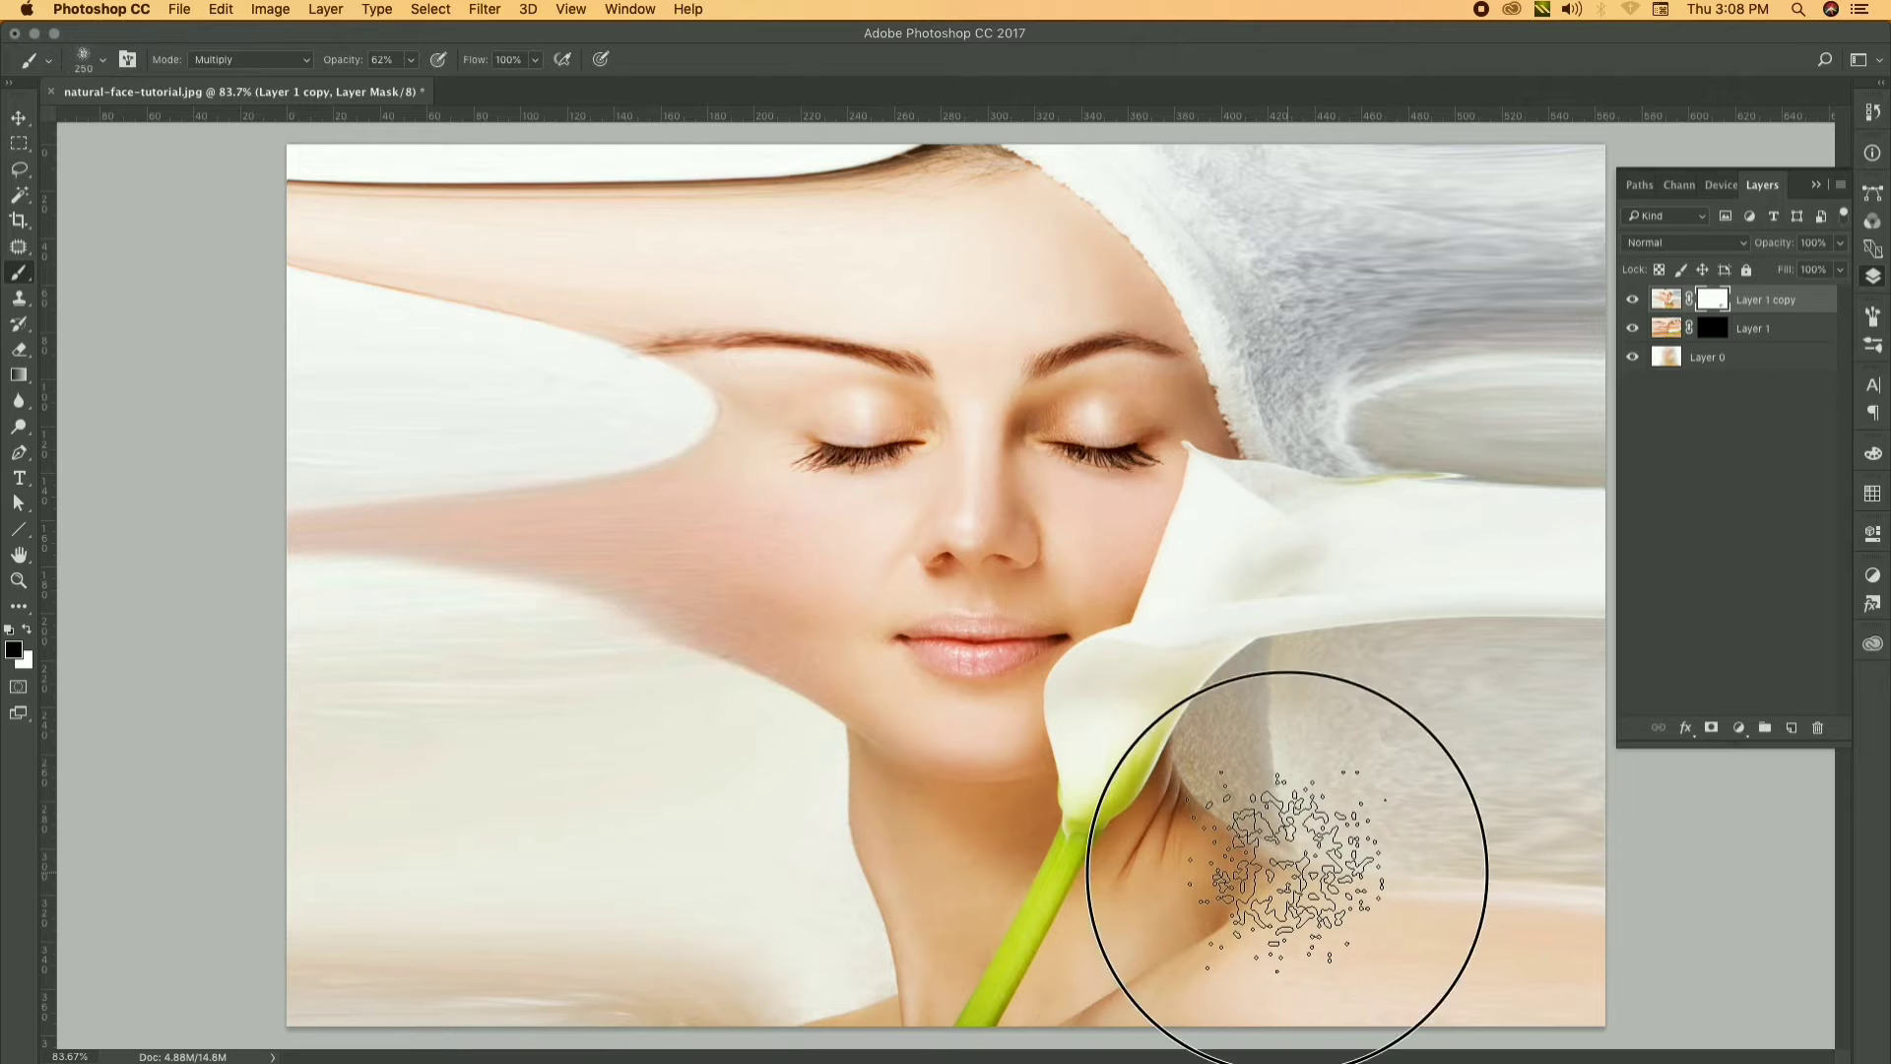
pyautogui.scroll(3, 1236, 793)
pyautogui.scroll(-3, 1224, 778)
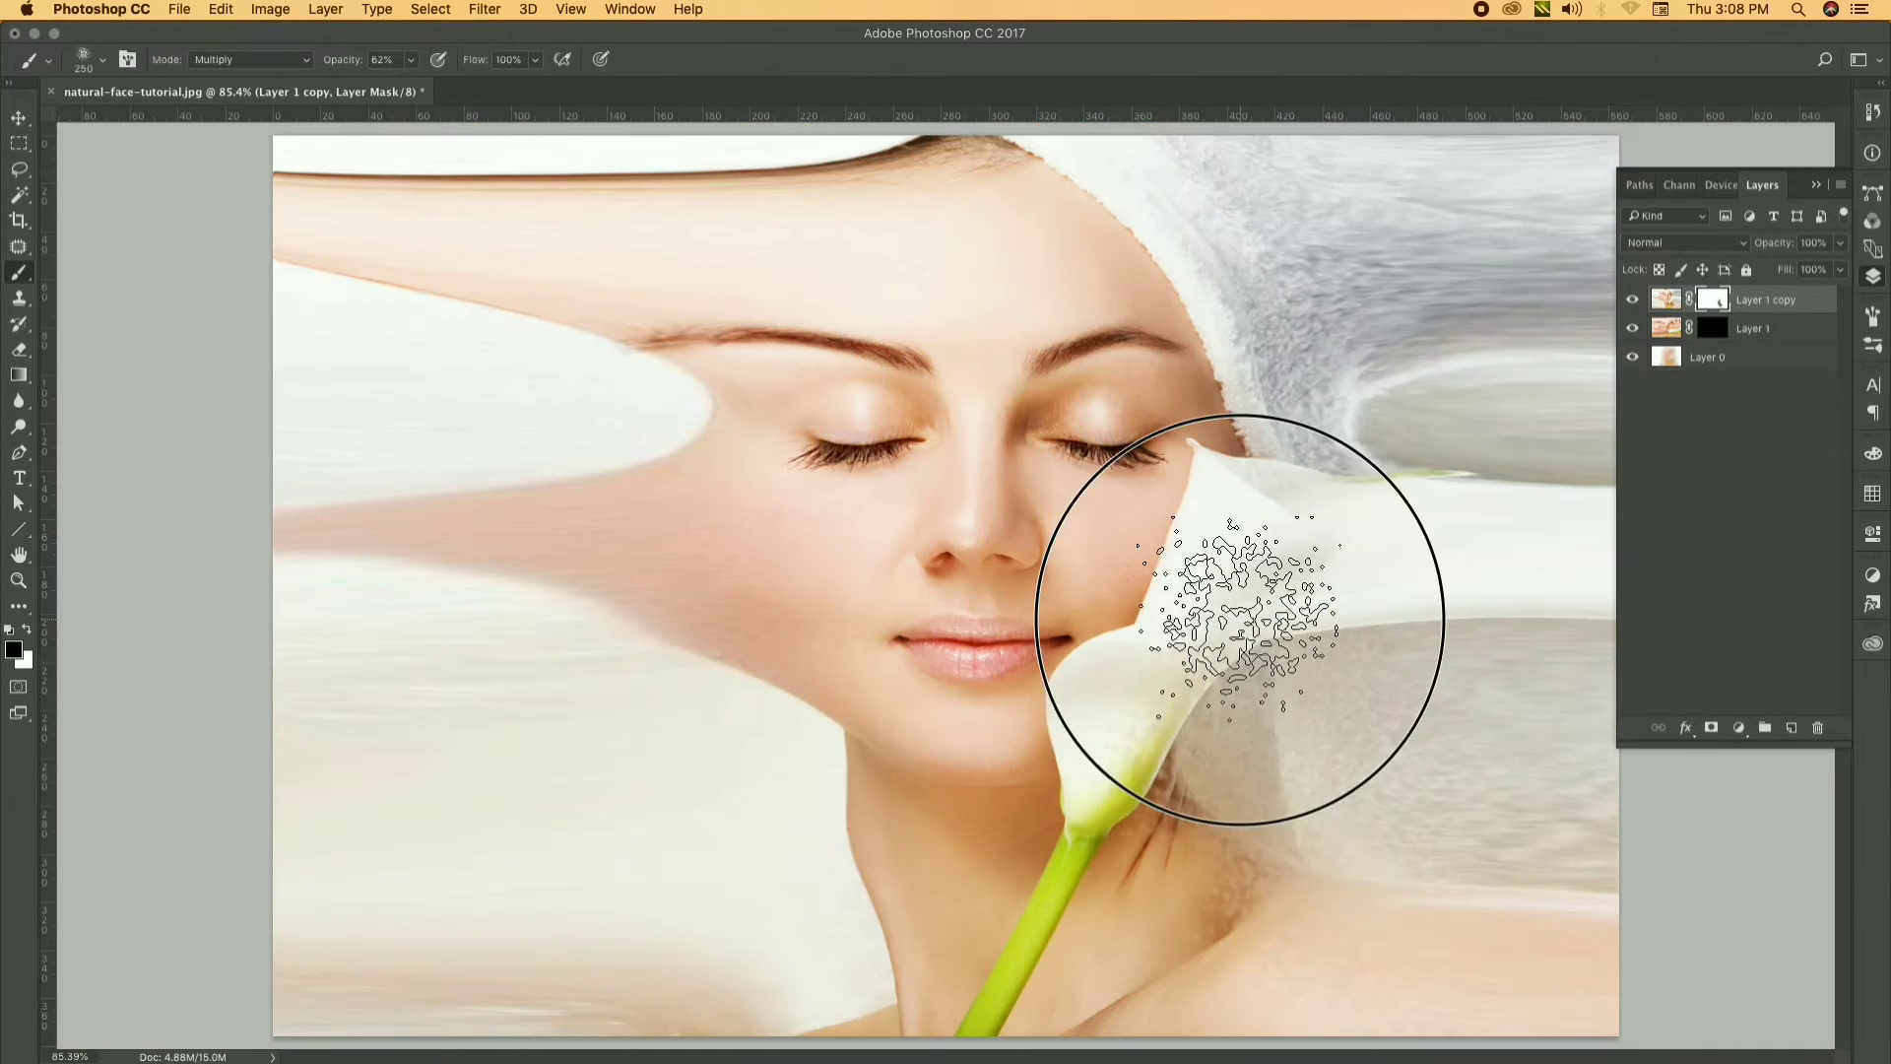
# Speckle the mask over towel, neck, cheek and forehead, growing the brush to 400 then 500
pyautogui.moveTo(1241, 615)
pyautogui.mouseDown()
pyautogui.moveTo(1267, 422)
pyautogui.moveTo(1249, 291)
pyautogui.mouseUp()
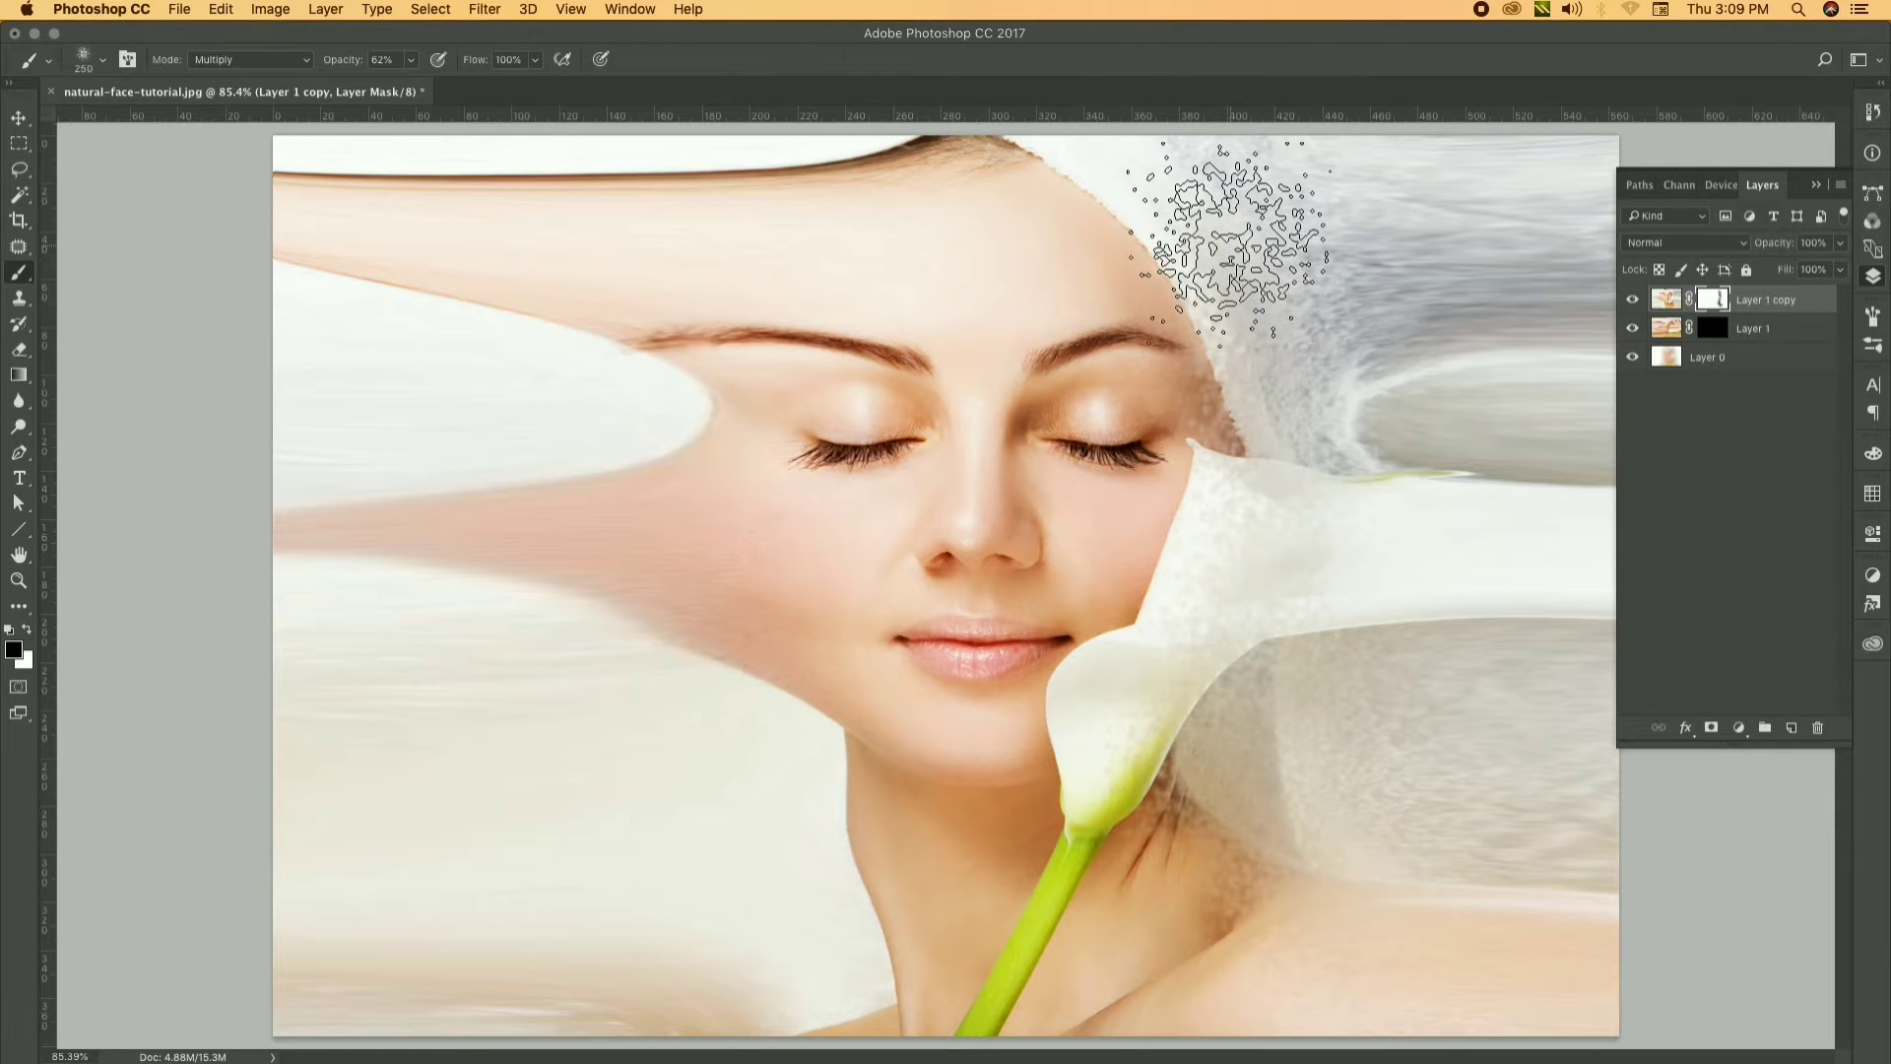
pyautogui.moveTo(1195, 190); pyautogui.dragTo(1315, 384)
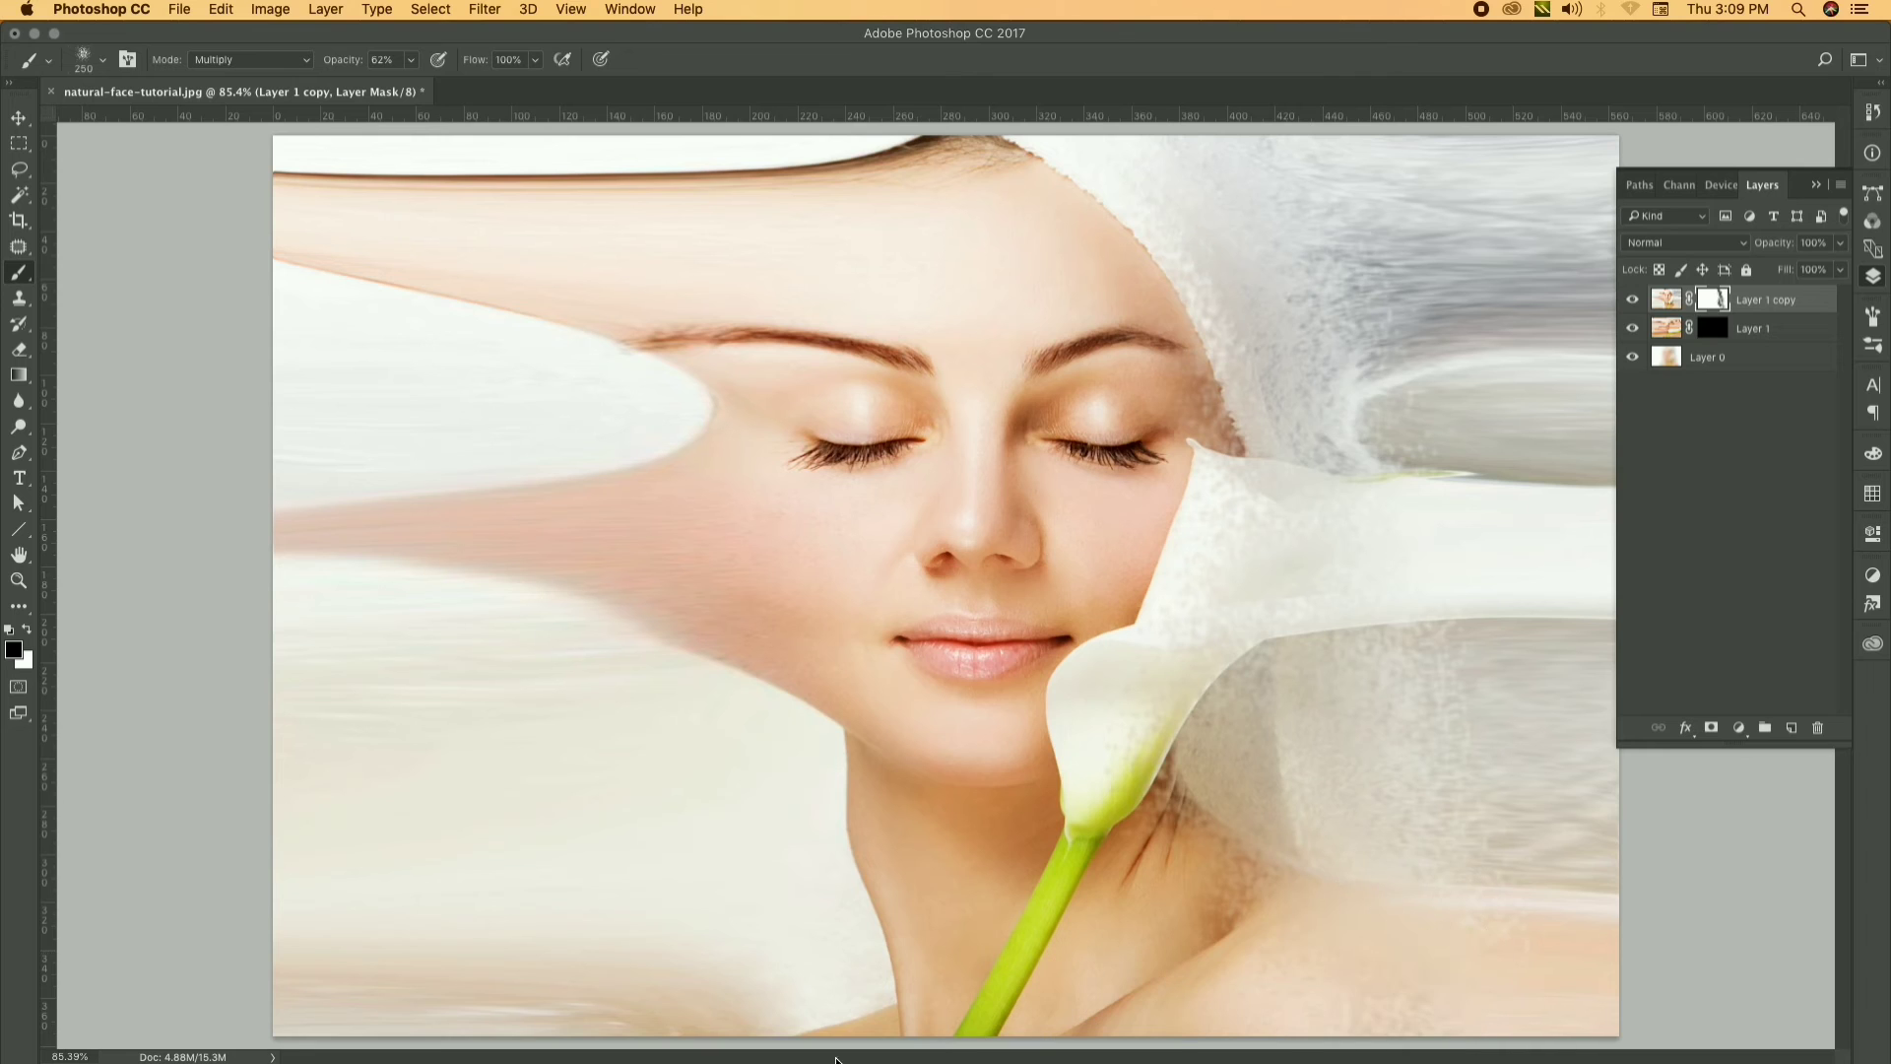
pyautogui.moveTo(823, 946); pyautogui.dragTo(877, 941)
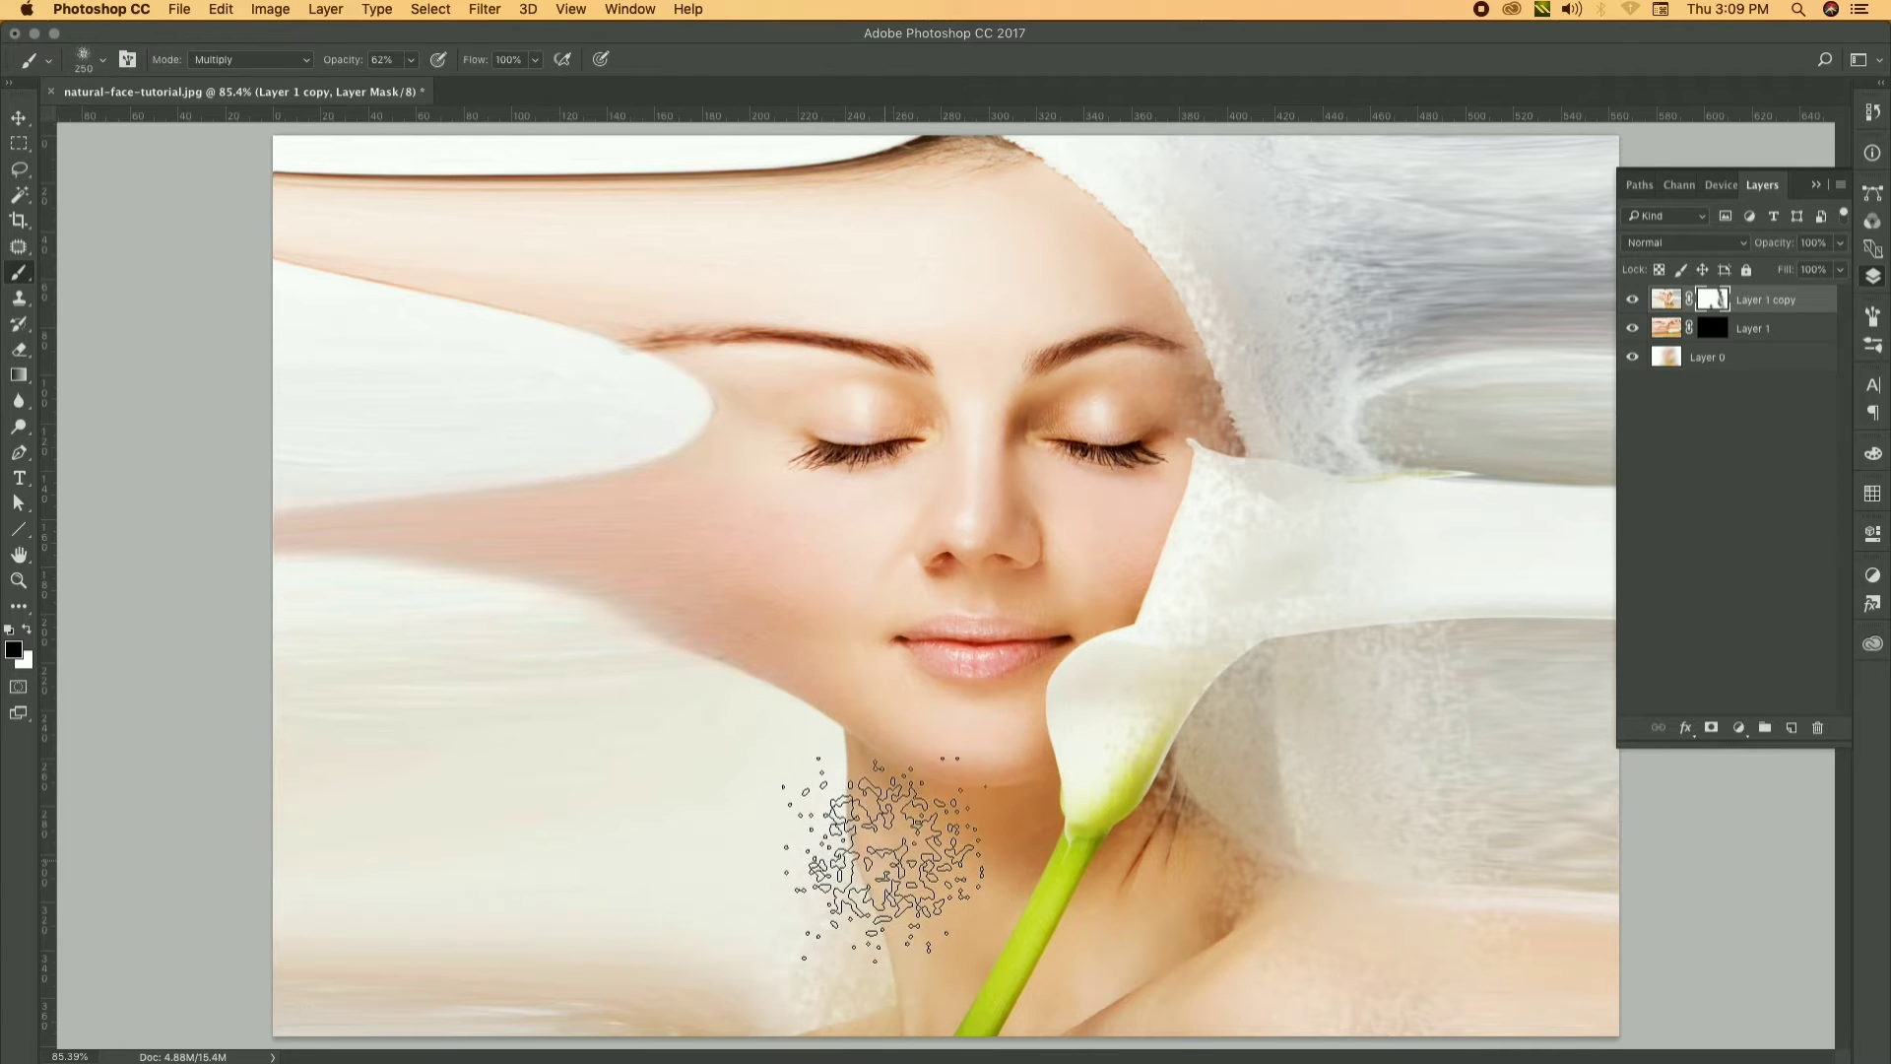
pyautogui.moveTo(798, 645)
pyautogui.mouseDown()
pyautogui.moveTo(760, 611)
pyautogui.moveTo(738, 506)
pyautogui.moveTo(696, 464)
pyautogui.moveTo(709, 190)
pyautogui.moveTo(640, 148)
pyautogui.mouseUp()
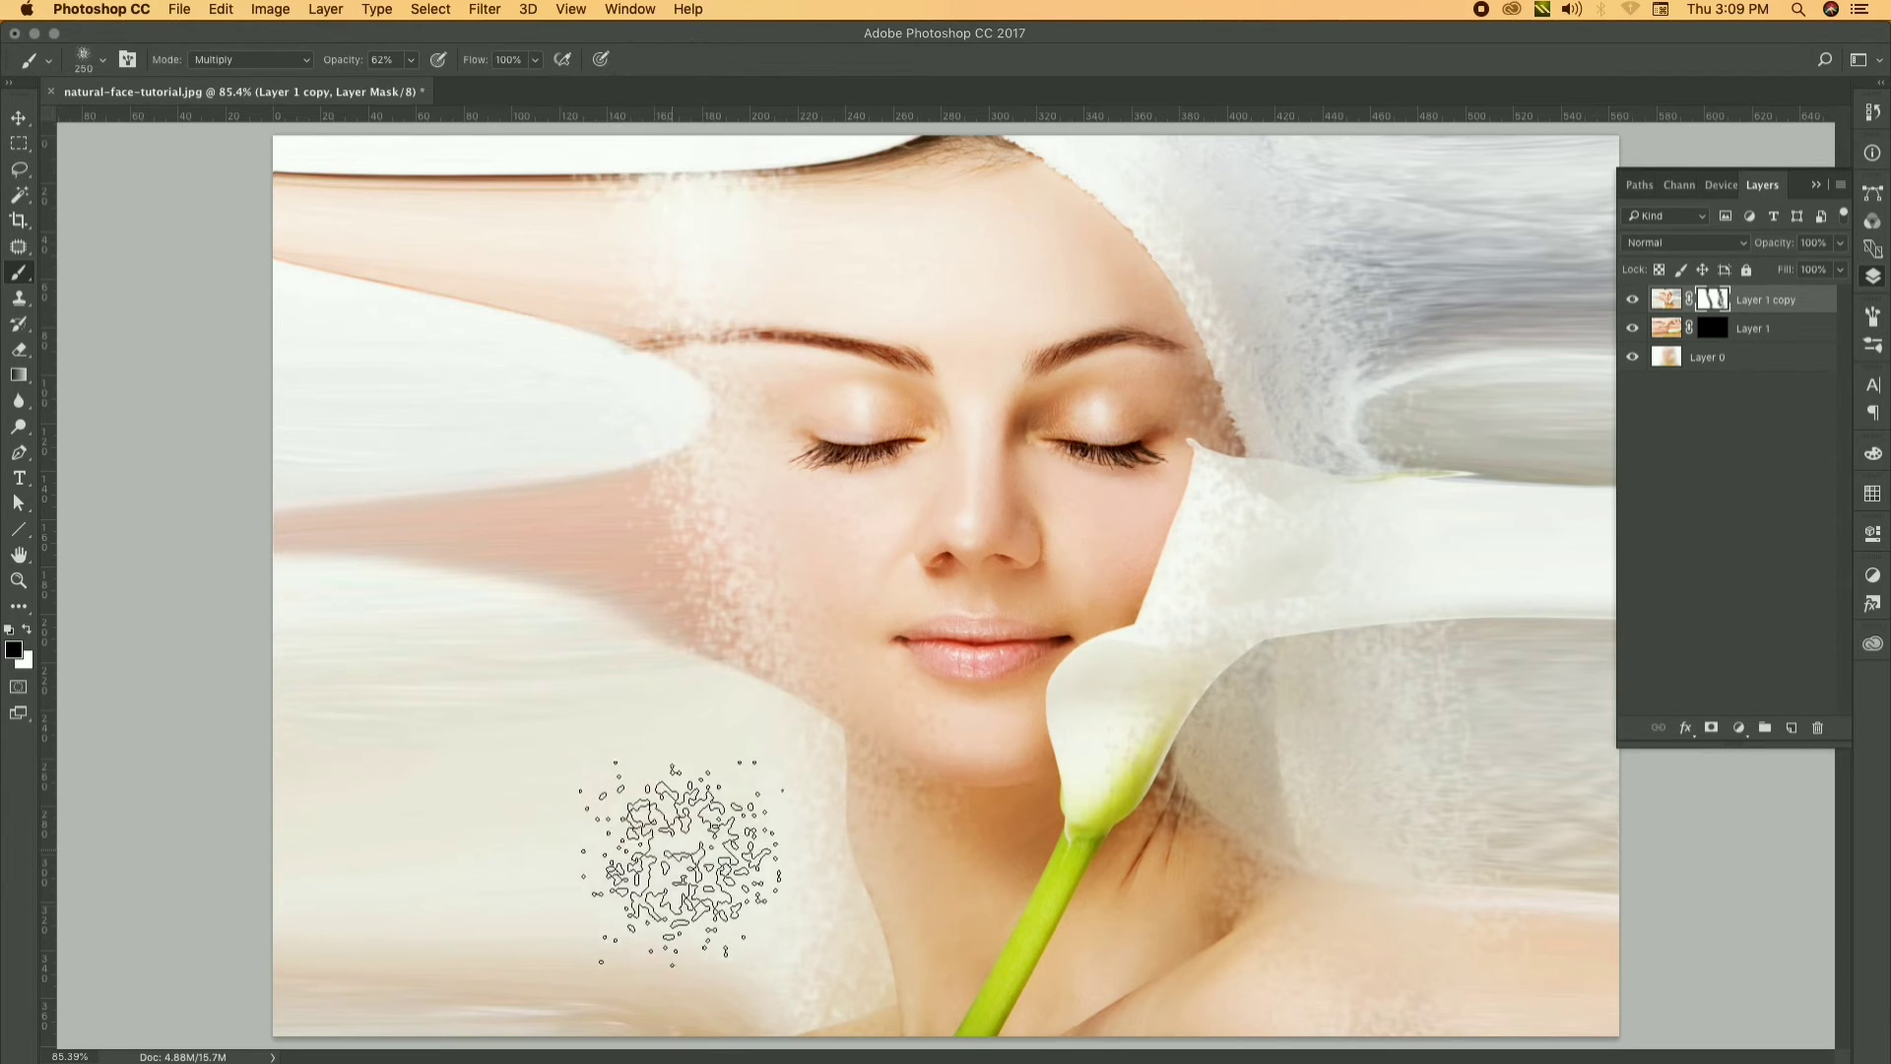
pyautogui.moveTo(676, 823); pyautogui.dragTo(758, 960)
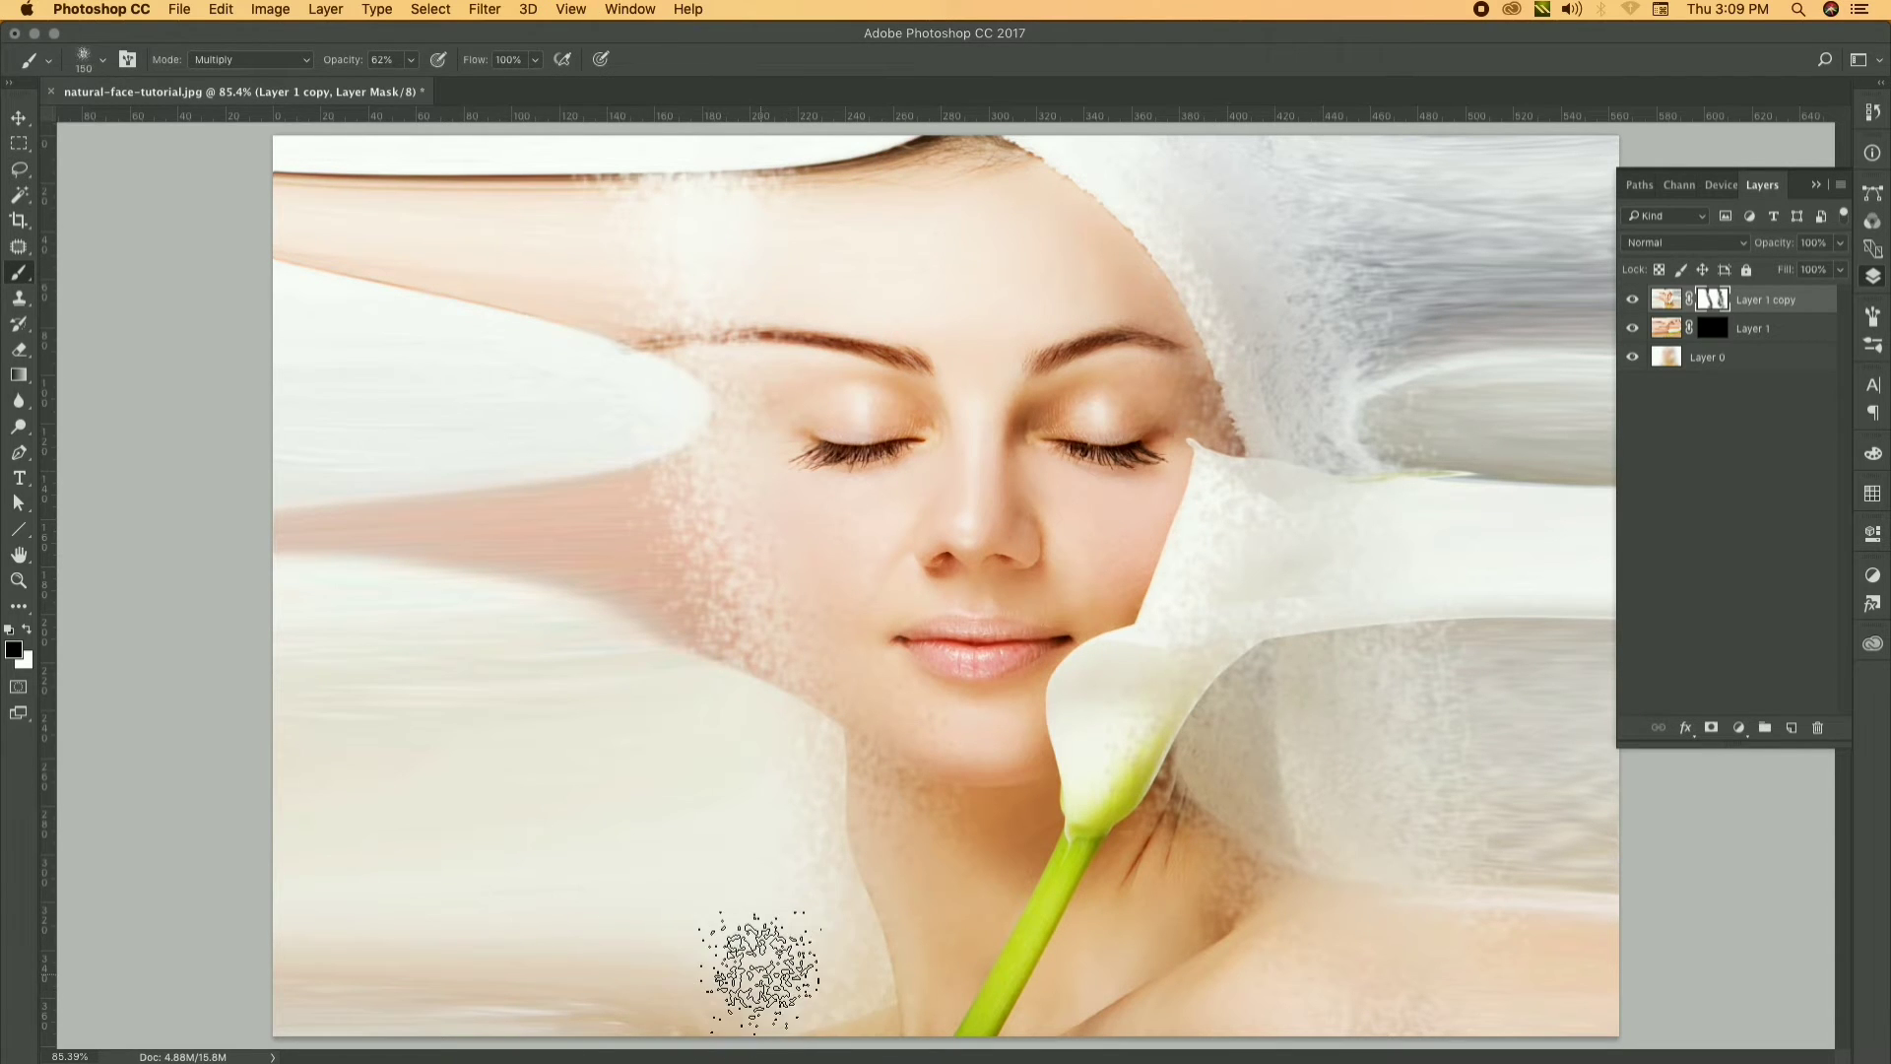
pyautogui.press(']')
pyautogui.press(']')
pyautogui.press(']')
pyautogui.moveTo(660, 881)
pyautogui.mouseDown()
pyautogui.moveTo(635, 670)
pyautogui.moveTo(540, 522)
pyautogui.mouseUp()
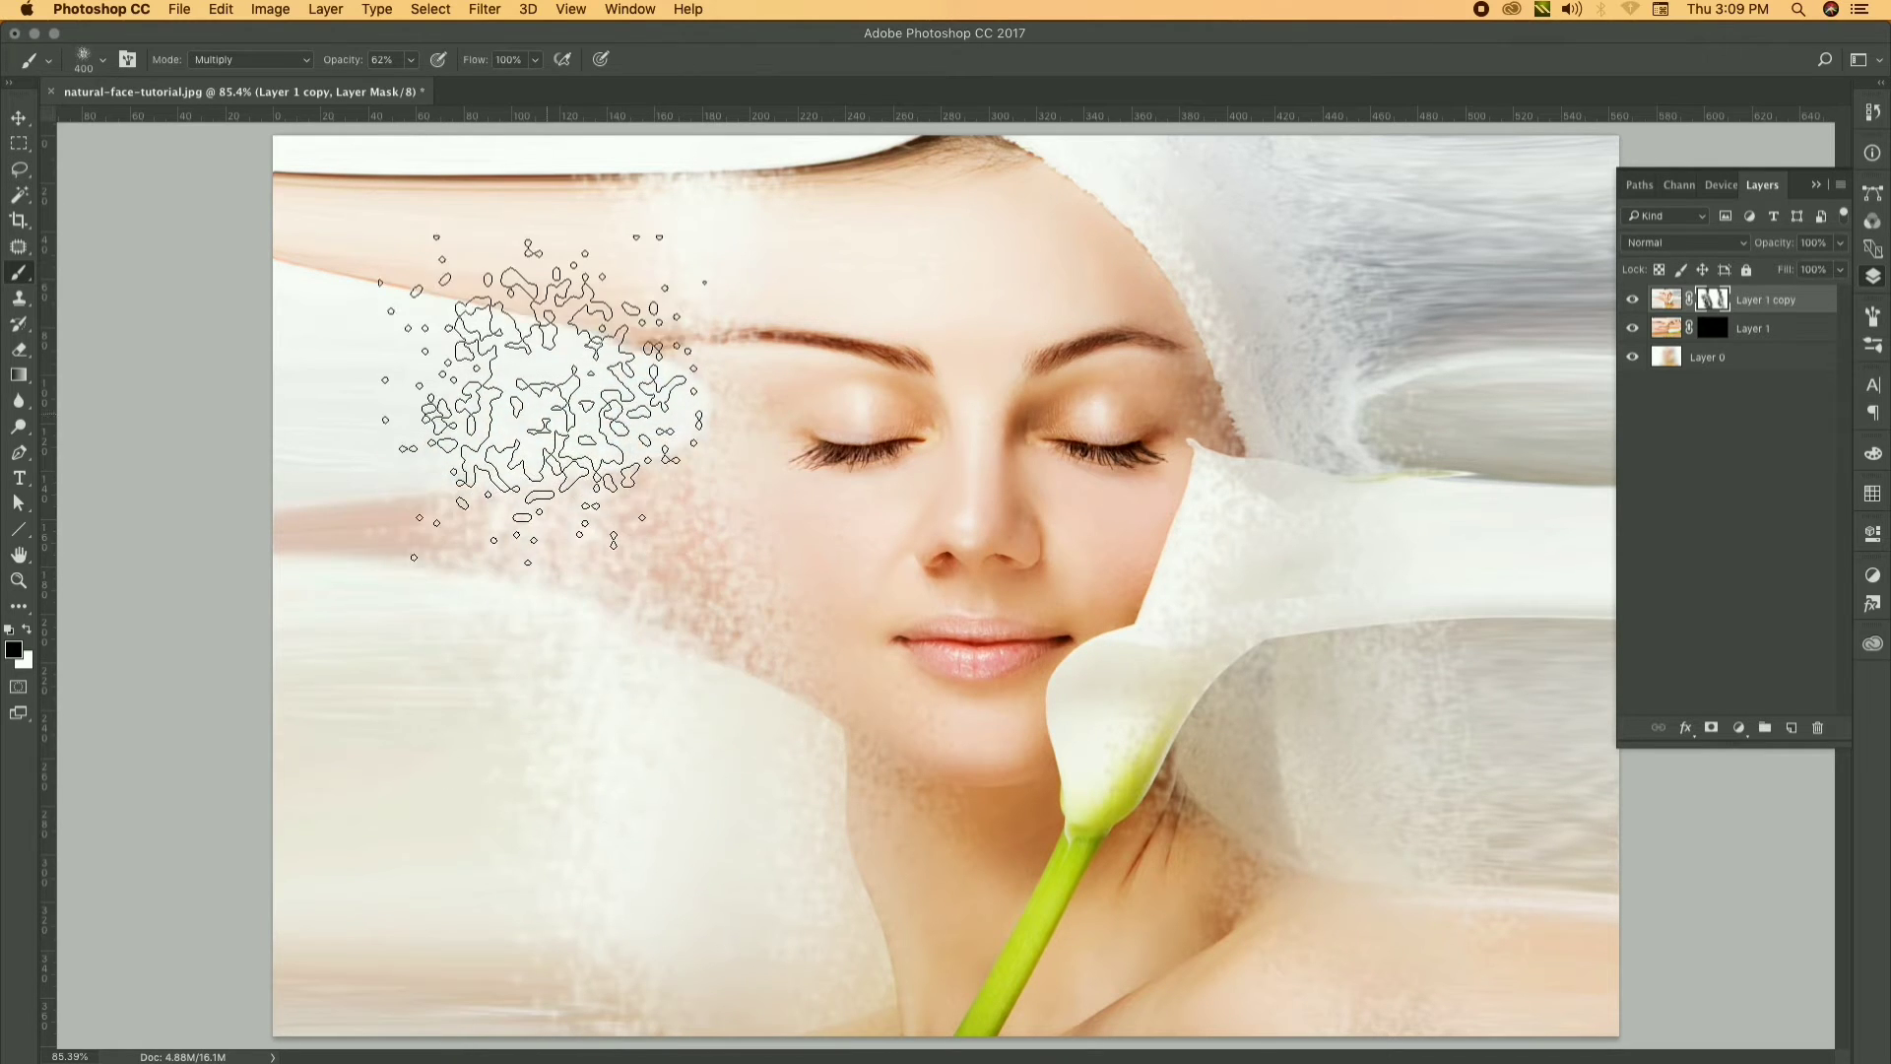
pyautogui.press(']')
pyautogui.moveTo(567, 341)
pyautogui.mouseDown()
pyautogui.moveTo(506, 296)
pyautogui.moveTo(464, 210)
pyautogui.moveTo(509, 176)
pyautogui.moveTo(443, 275)
pyautogui.moveTo(443, 389)
pyautogui.moveTo(370, 537)
pyautogui.moveTo(445, 791)
pyautogui.mouseUp()
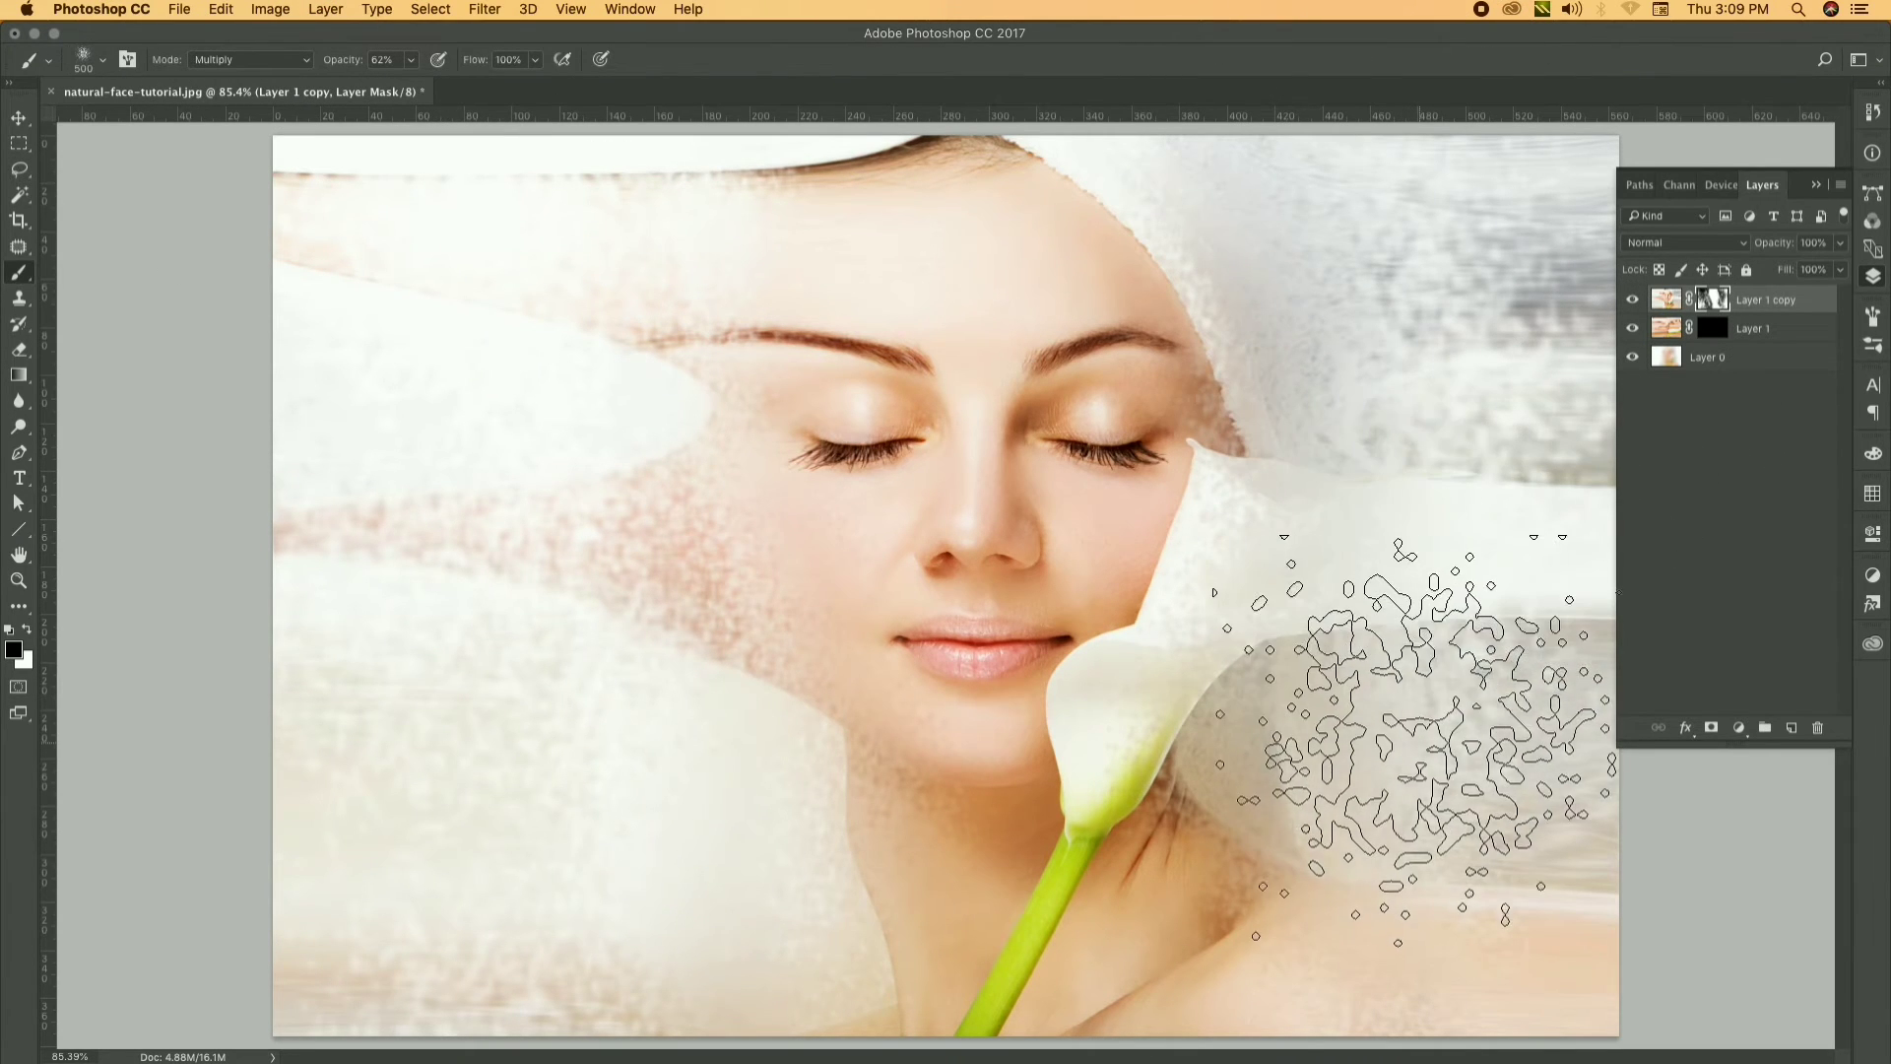
pyautogui.moveTo(1409, 547); pyautogui.dragTo(1399, 892)
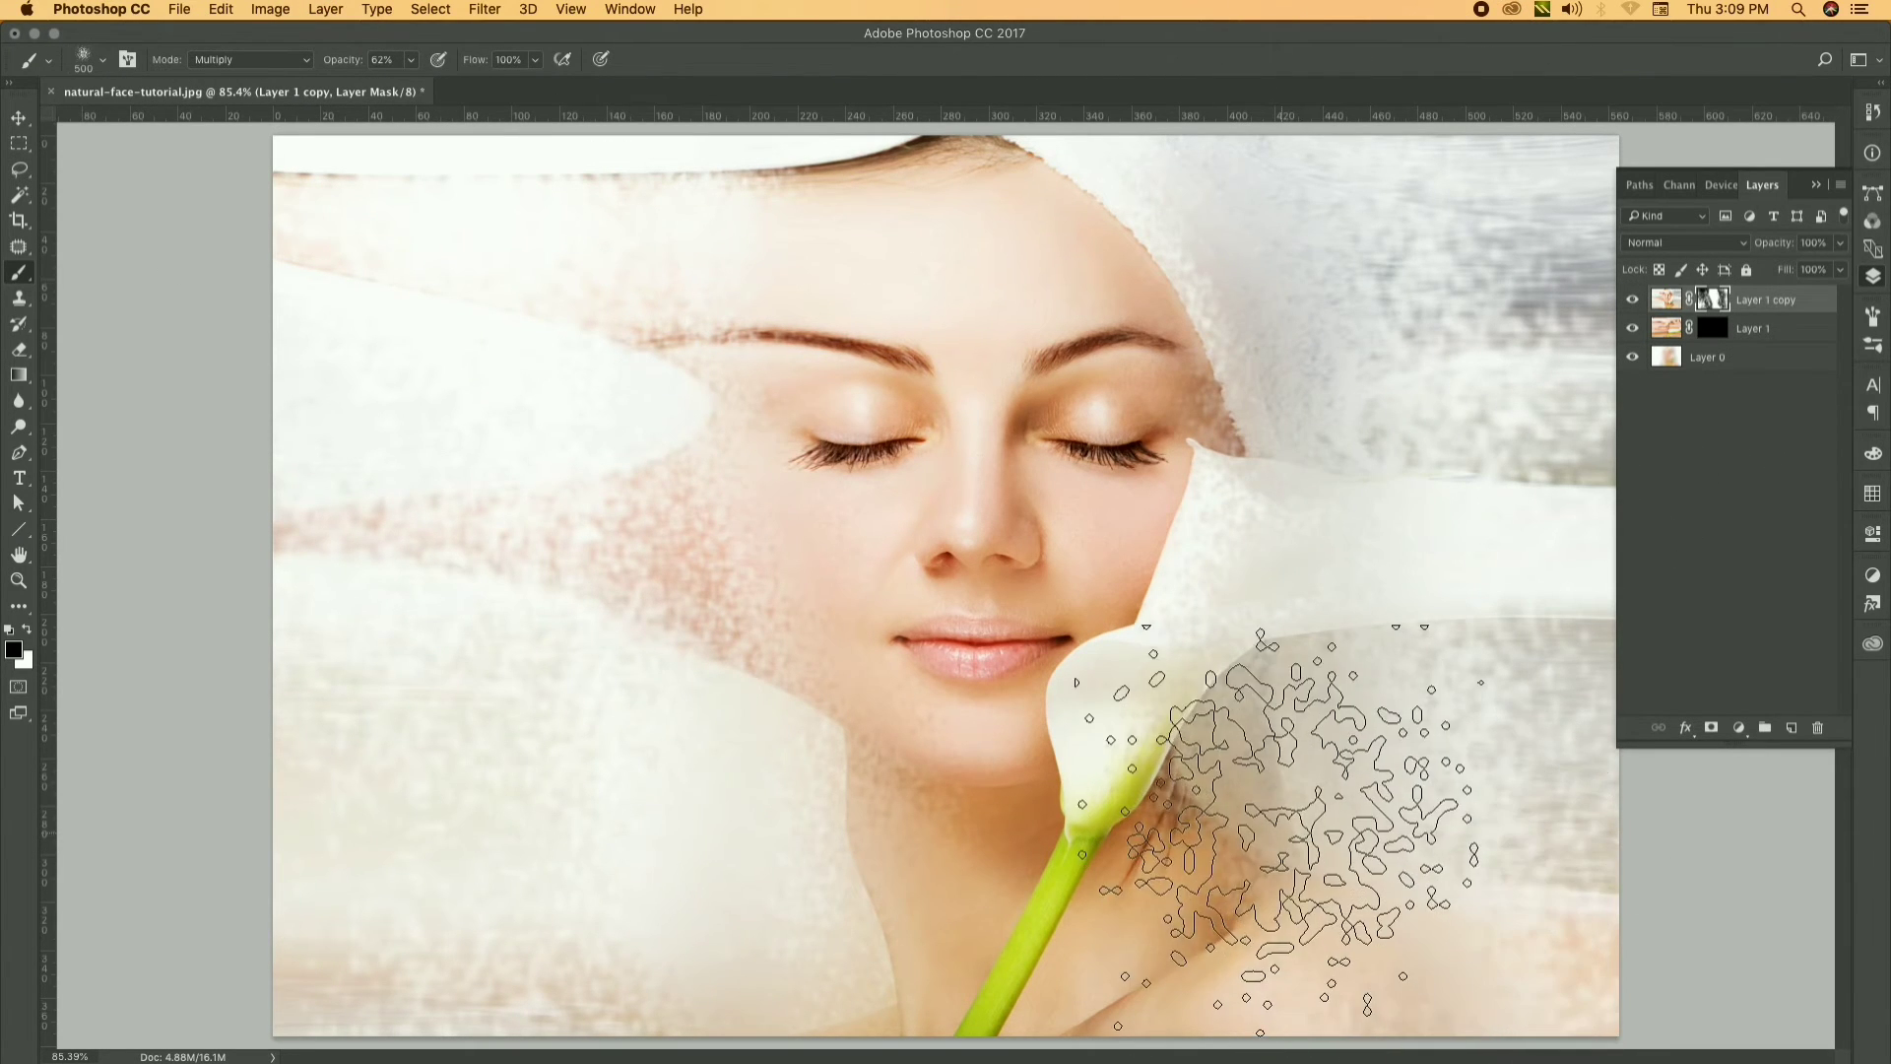
pyautogui.scroll(-5, 1258, 781)
# With a 300 brush, paint Layer 1 copy's mask over the left cheek, lower right and flower
pyautogui.scroll(3, 1125, 619)
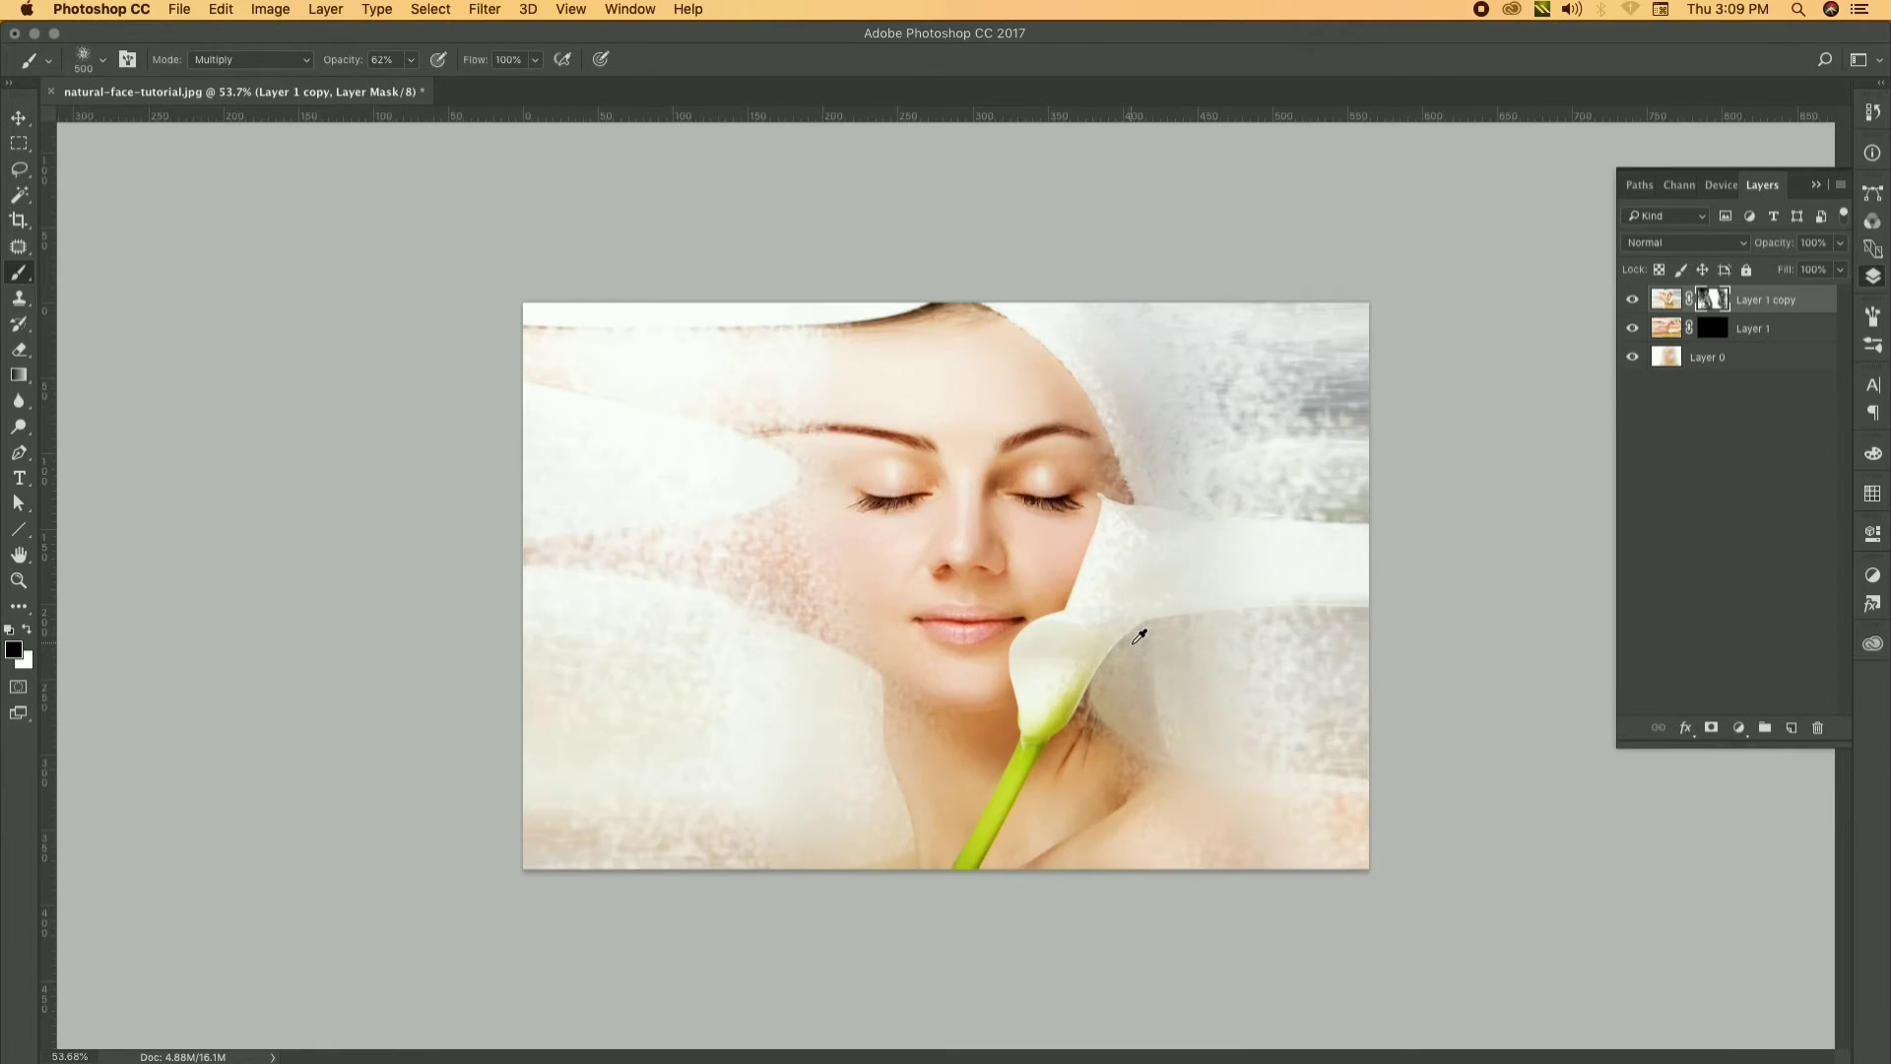
pyautogui.scroll(3, 1246, 625)
pyautogui.press('[')
pyautogui.press('[')
pyautogui.press('[')
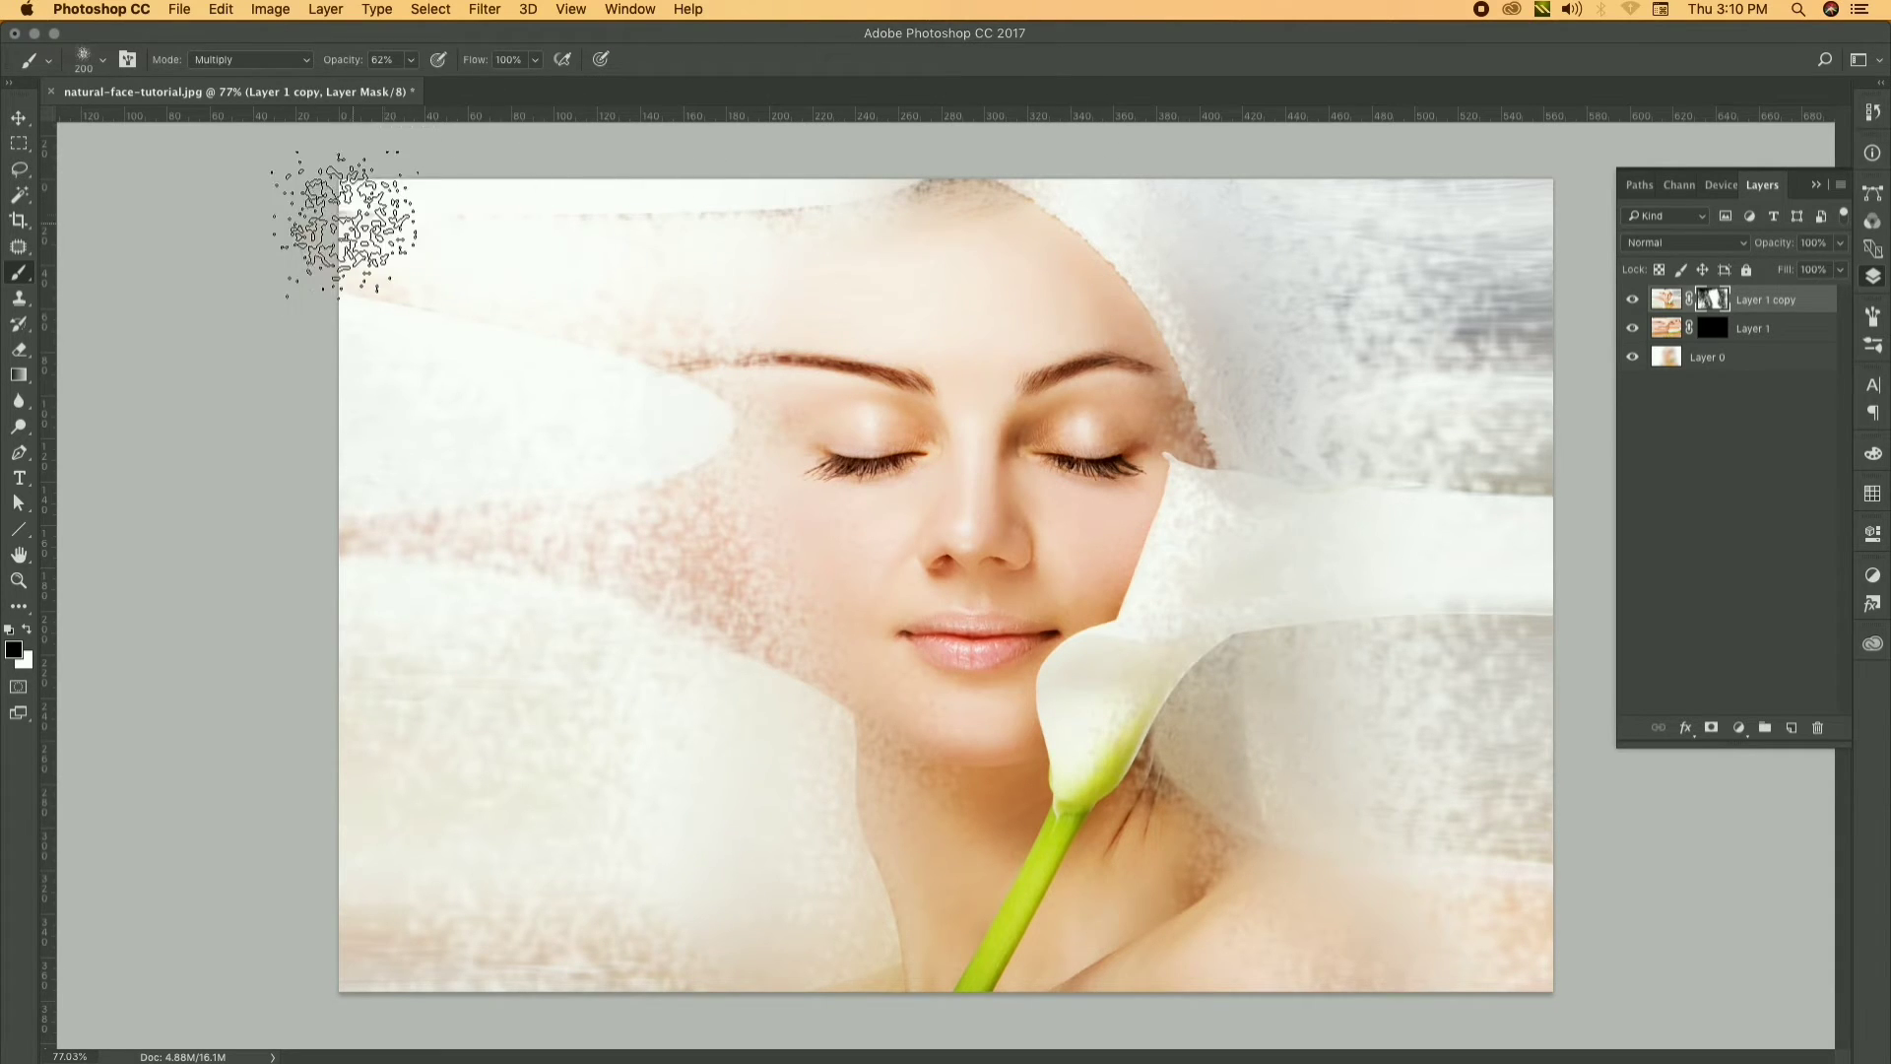
pyautogui.press(']')
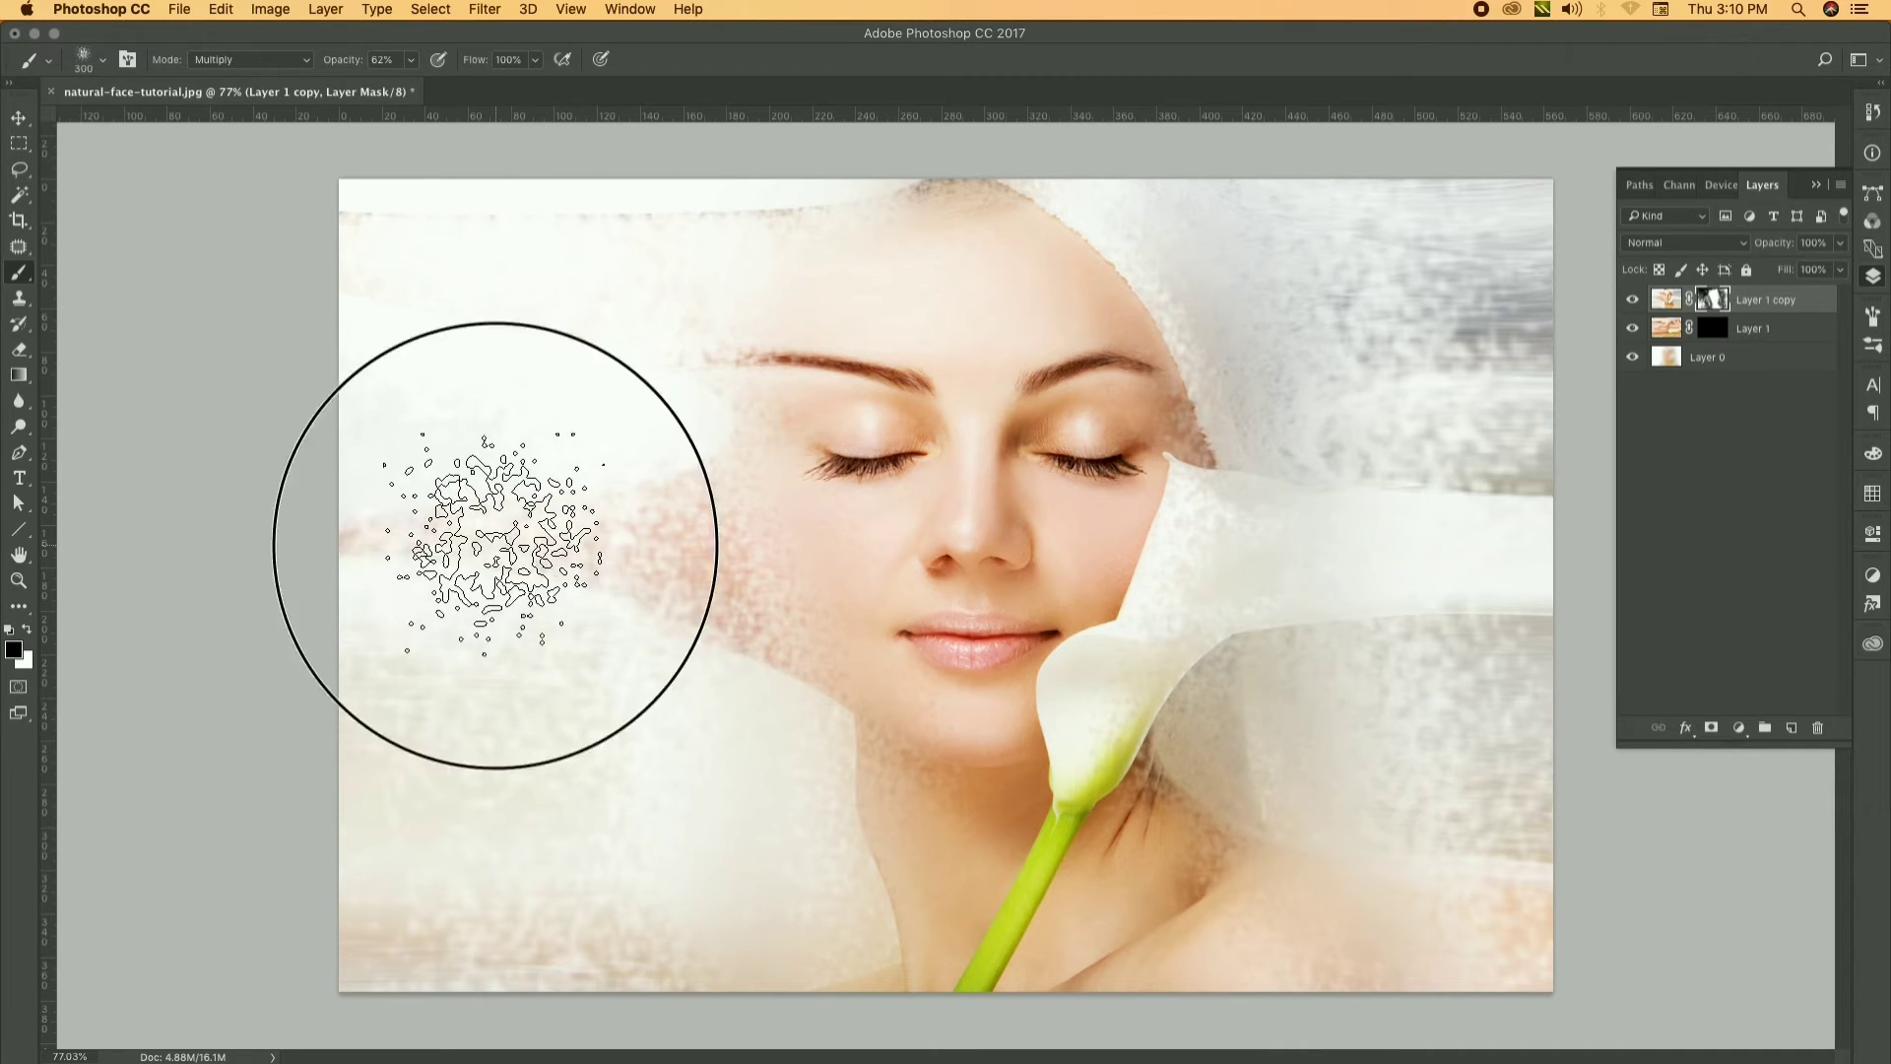
pyautogui.moveTo(424, 522); pyautogui.dragTo(670, 354)
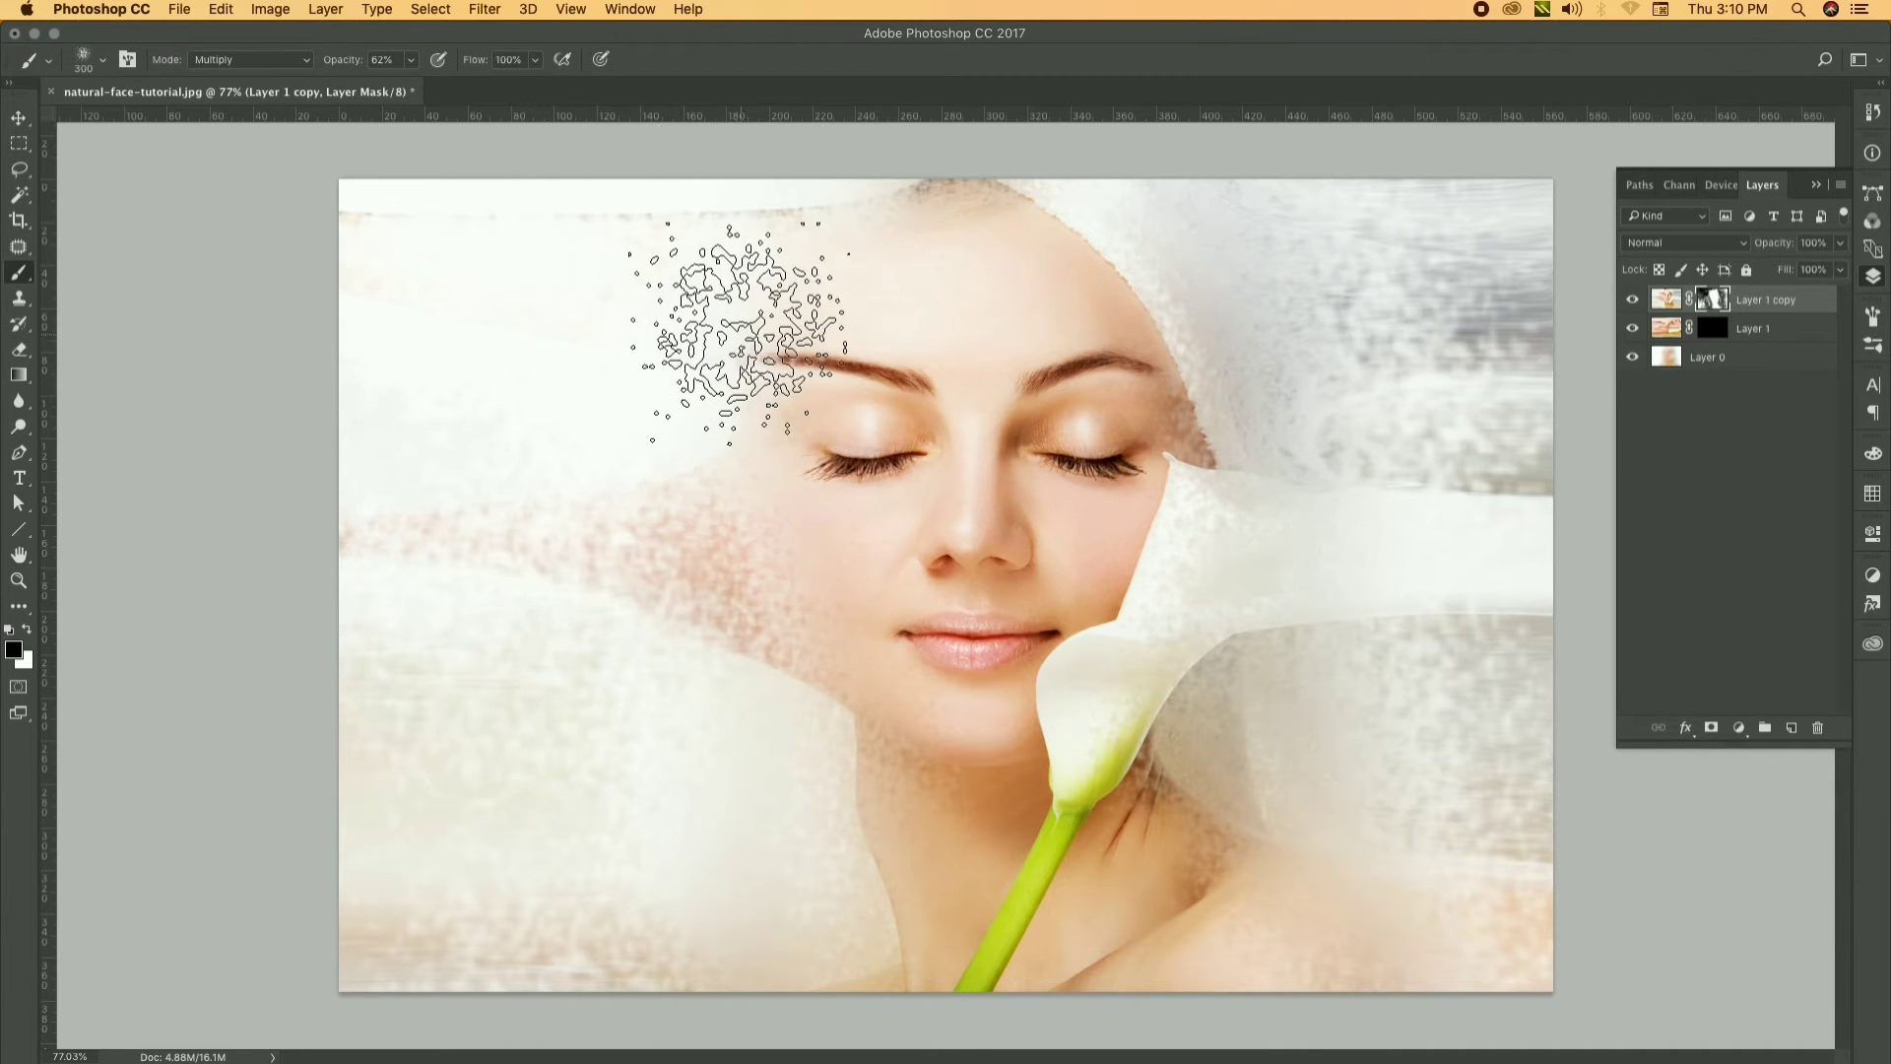
pyautogui.click(773, 690)
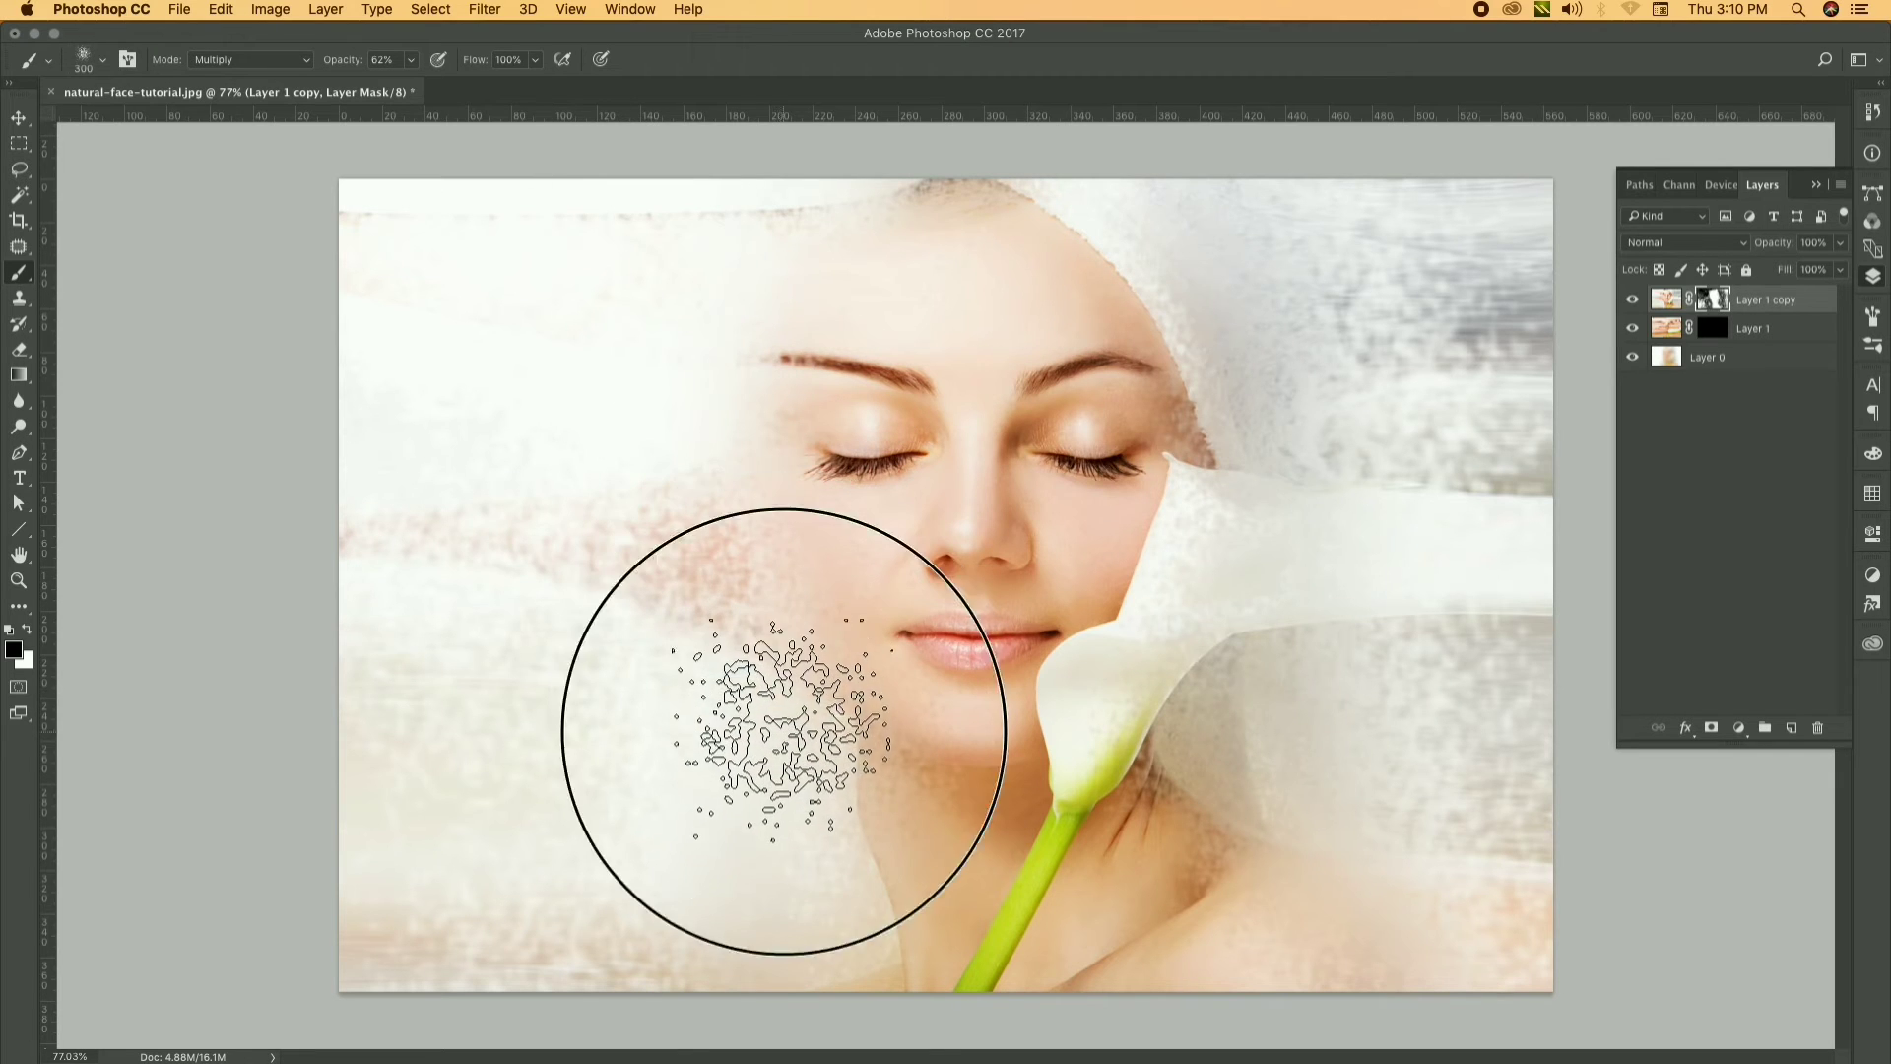
pyautogui.moveTo(773, 689); pyautogui.dragTo(828, 825)
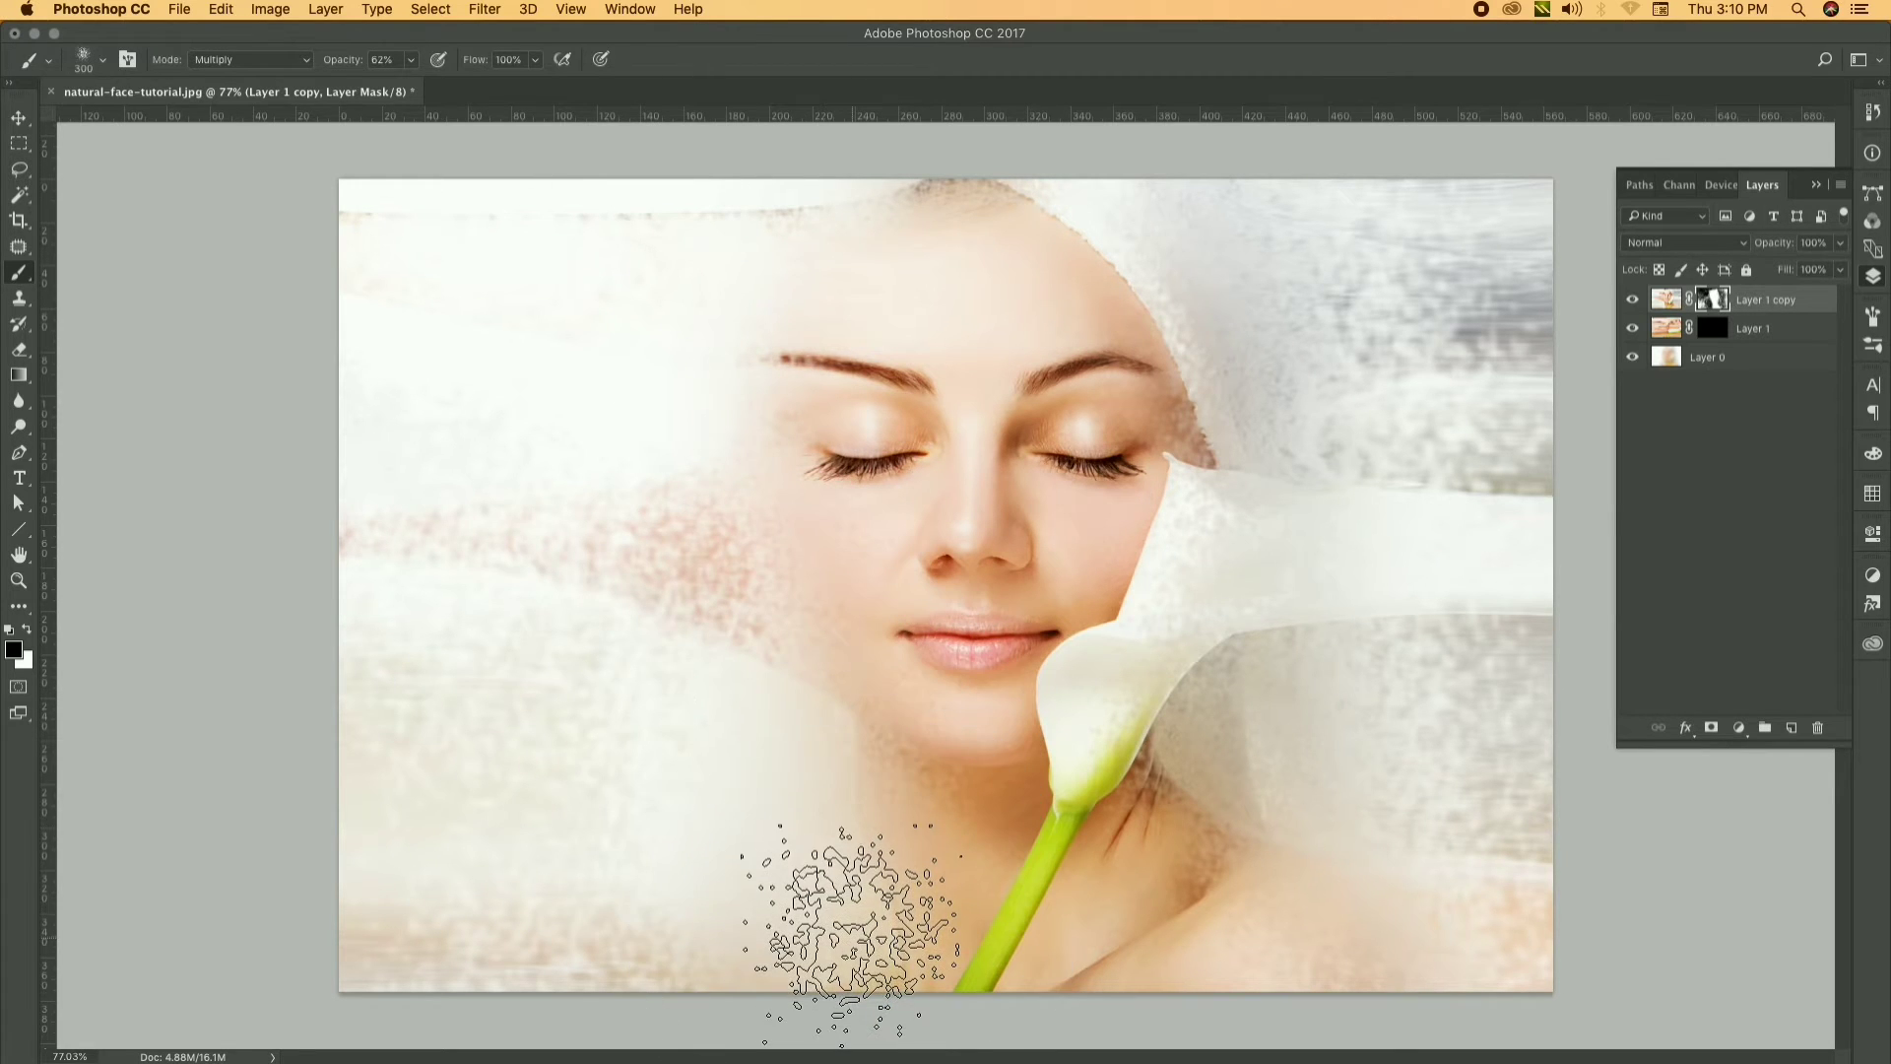
pyautogui.moveTo(1350, 824); pyautogui.dragTo(1531, 891)
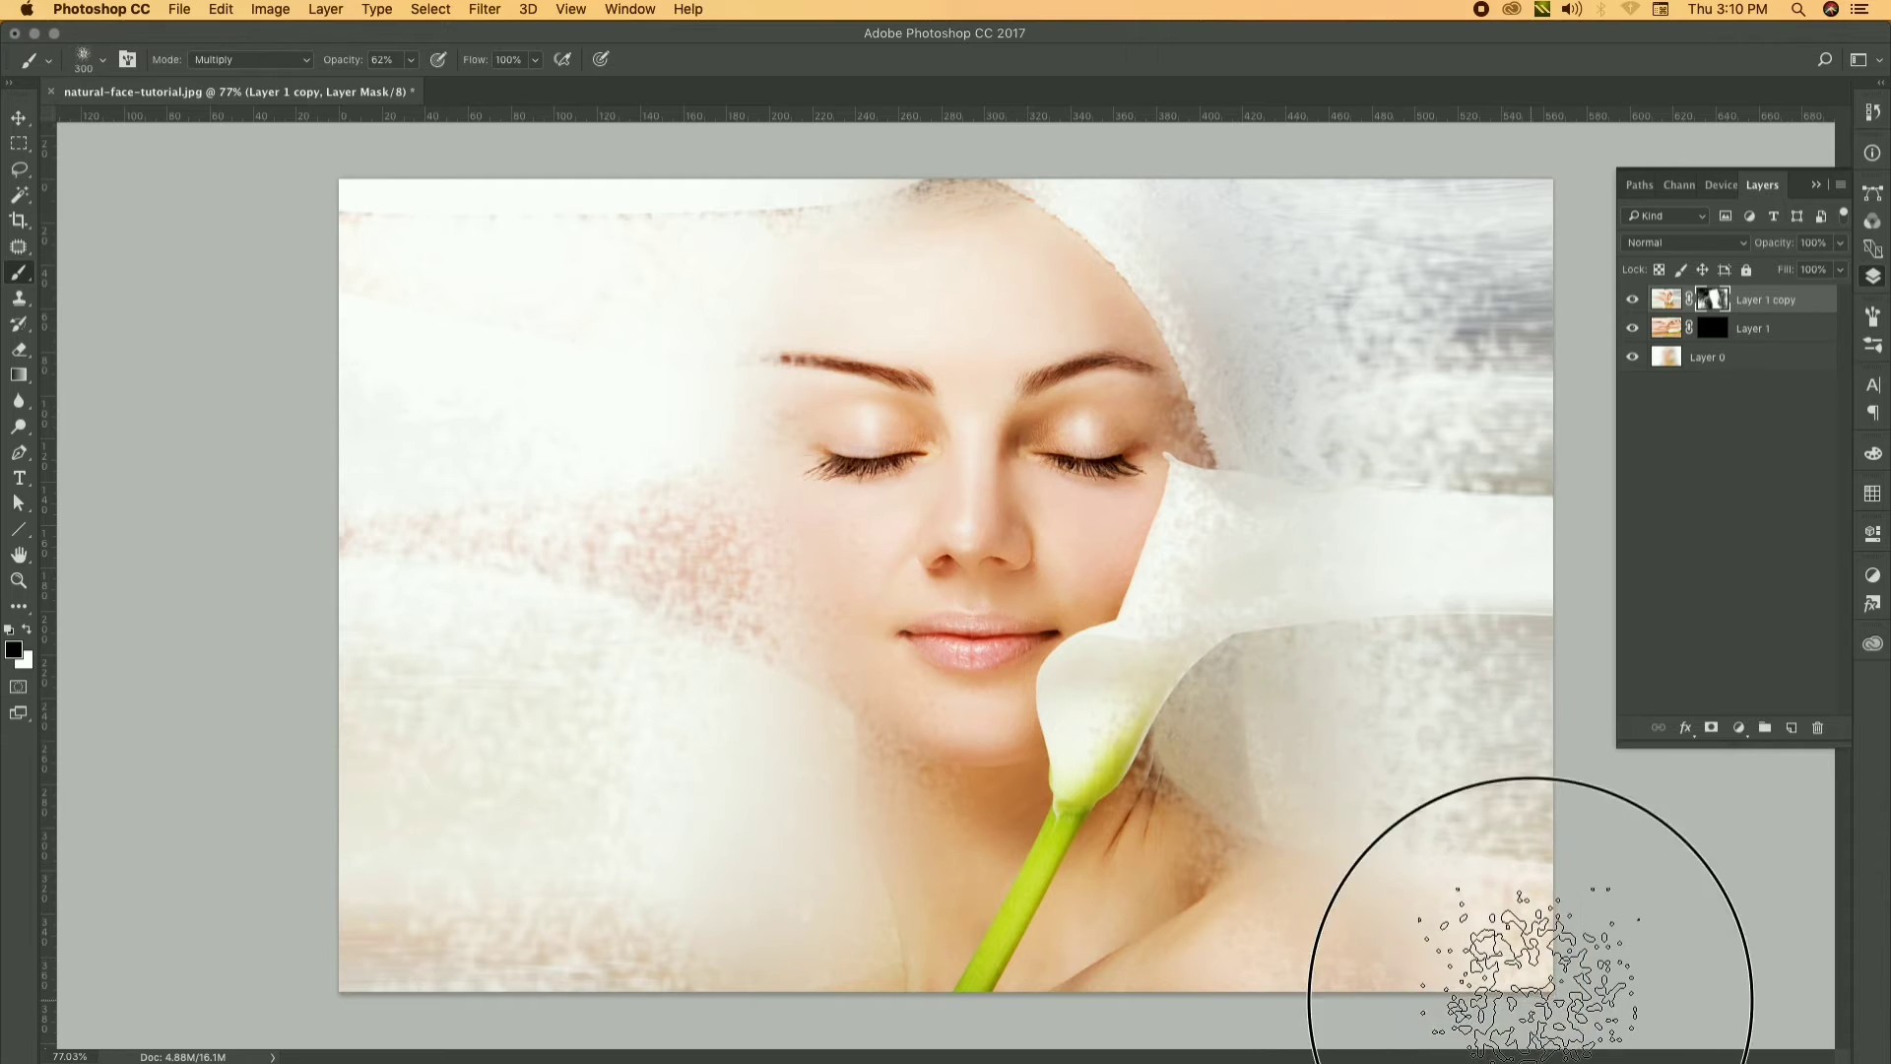
pyautogui.moveTo(1236, 654)
pyautogui.mouseDown()
pyautogui.moveTo(1270, 517)
pyautogui.moveTo(1271, 296)
pyautogui.mouseUp()
# Set white as the painting colour and toggle Layer 1 copy's visibility to compare
pyautogui.click(1712, 328)
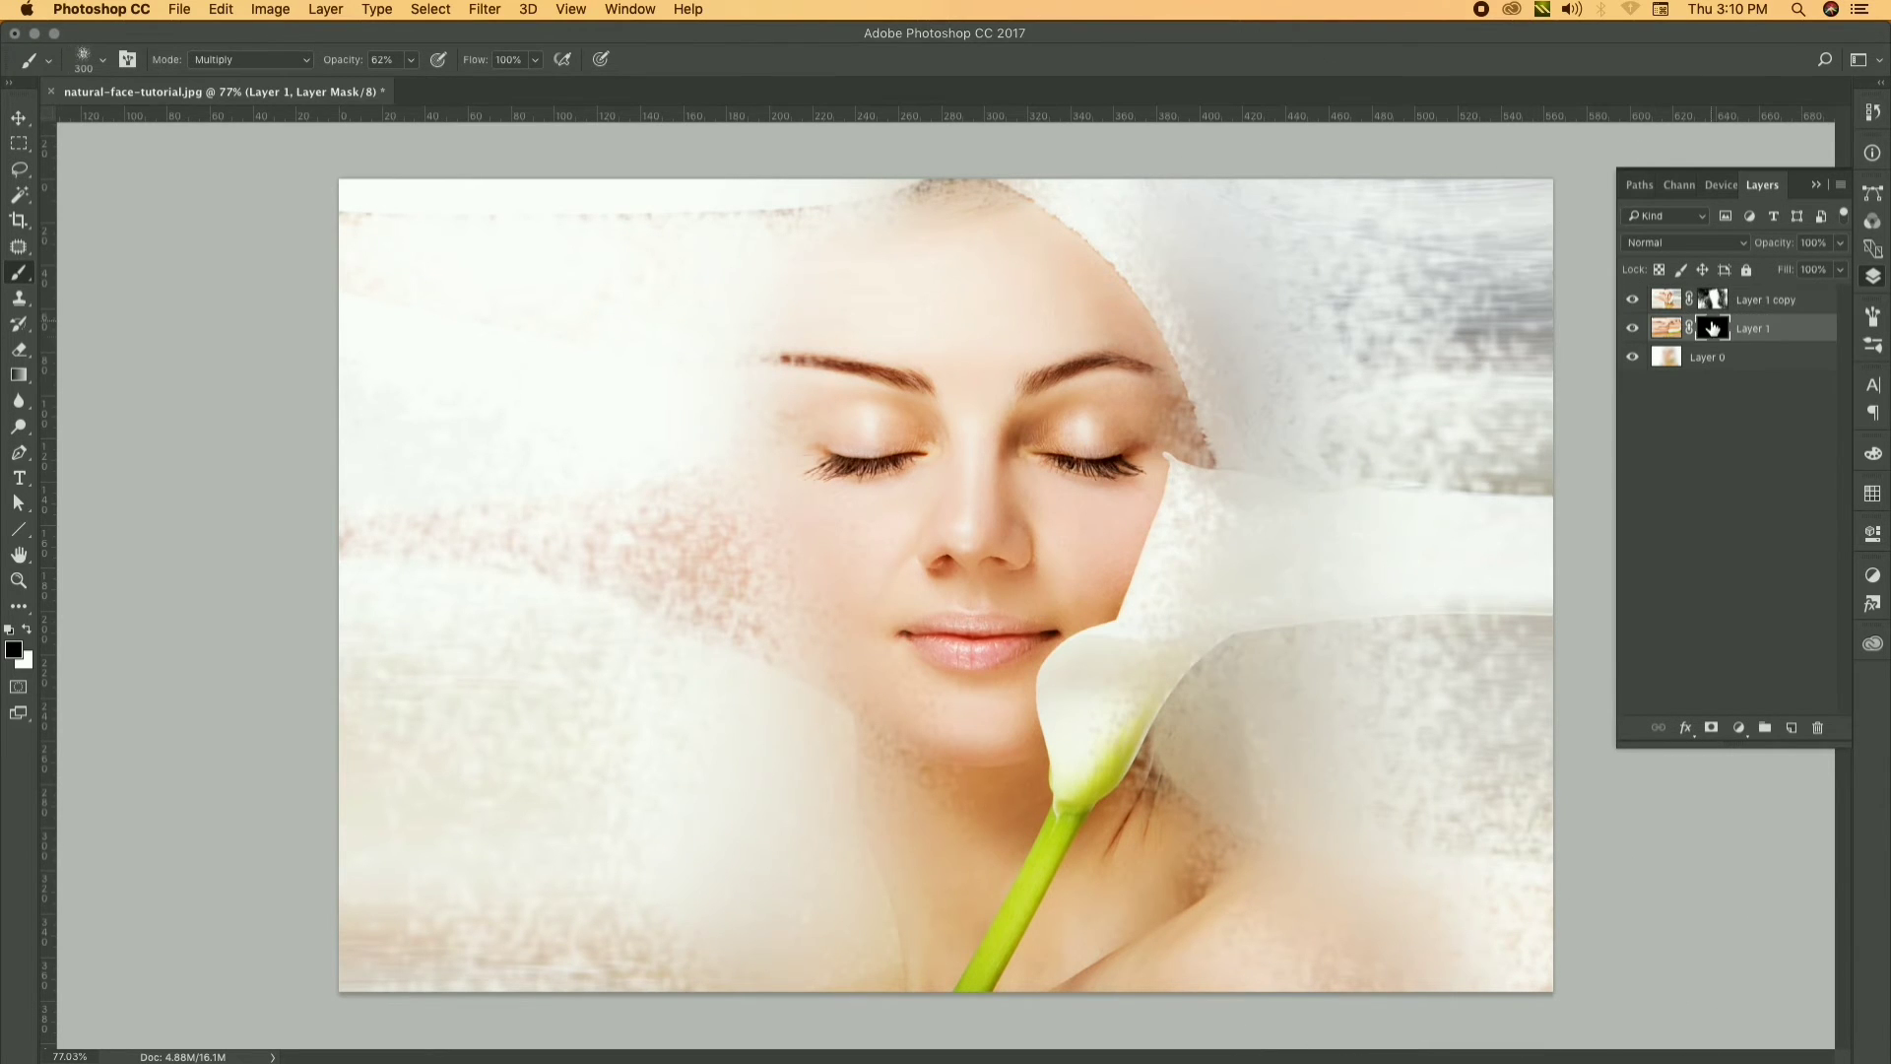
pyautogui.press('x')
pyautogui.click(1632, 298)
pyautogui.click(1632, 298)
pyautogui.scroll(-1, 1259, 500)
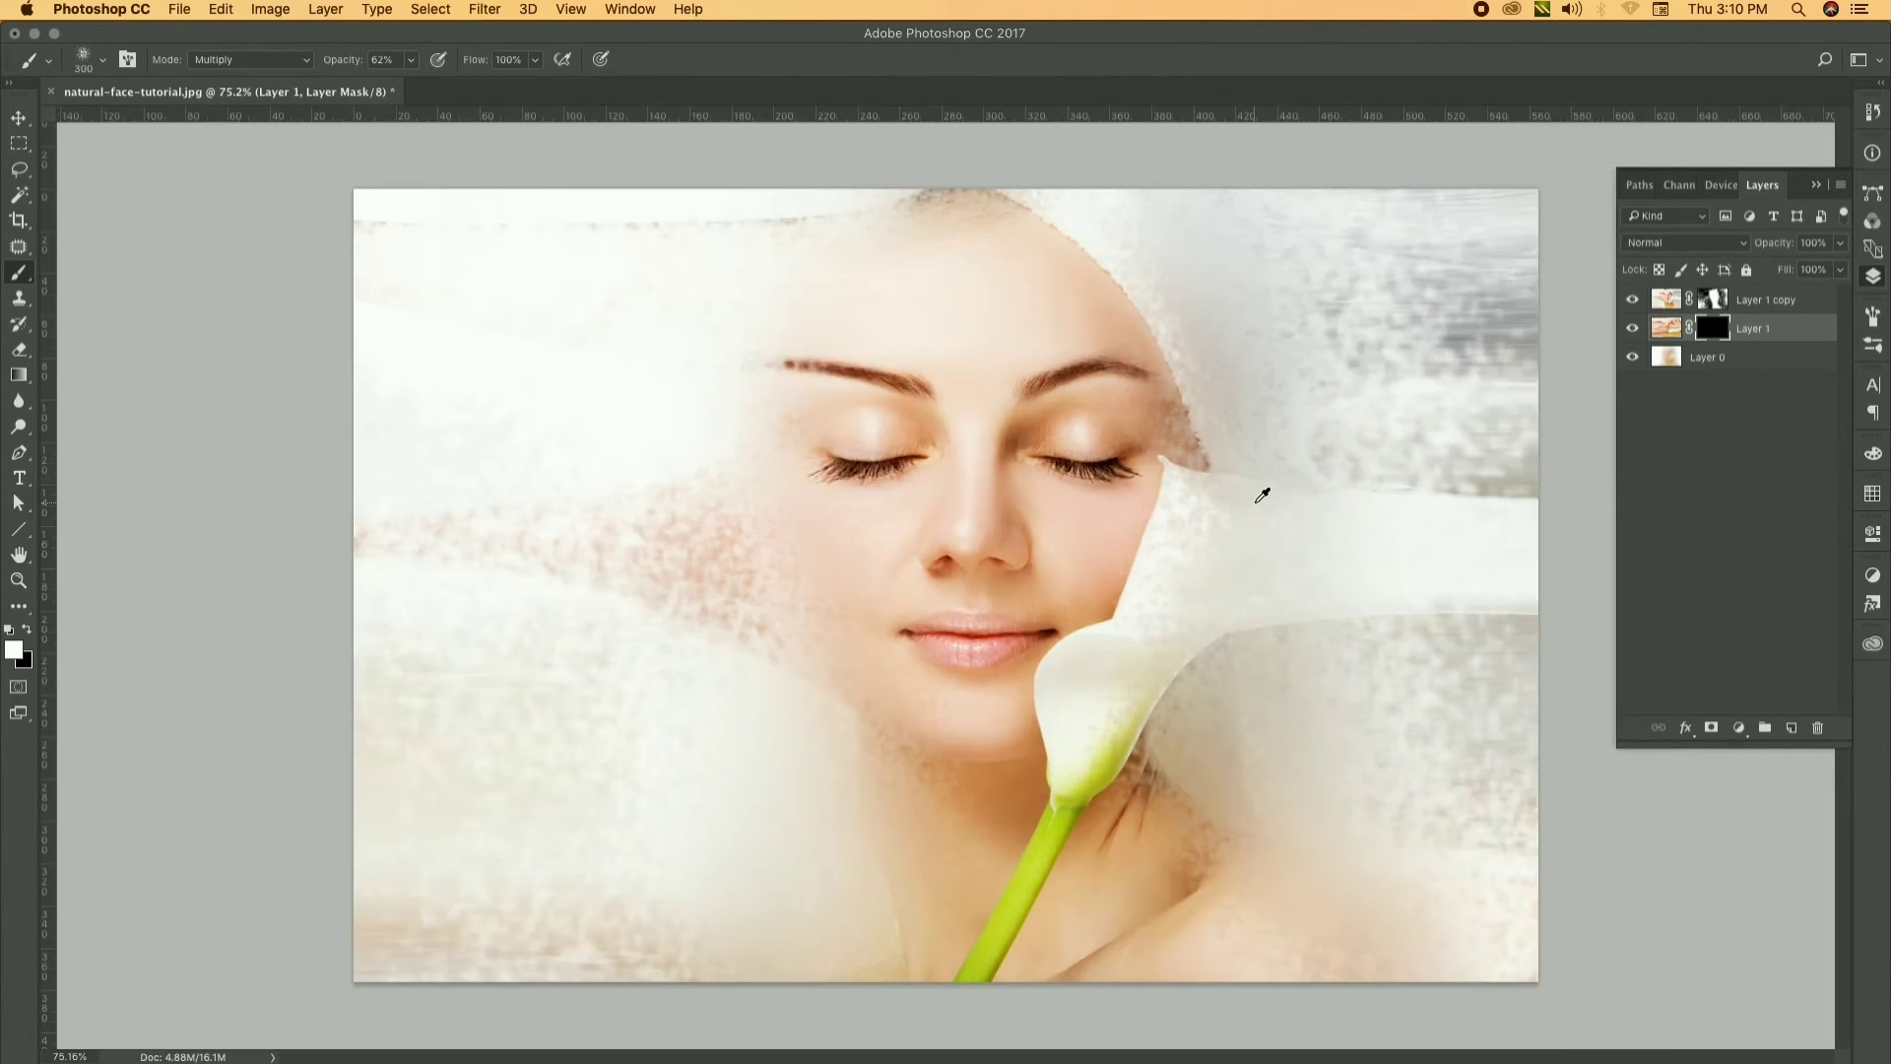
pyautogui.click(1712, 301)
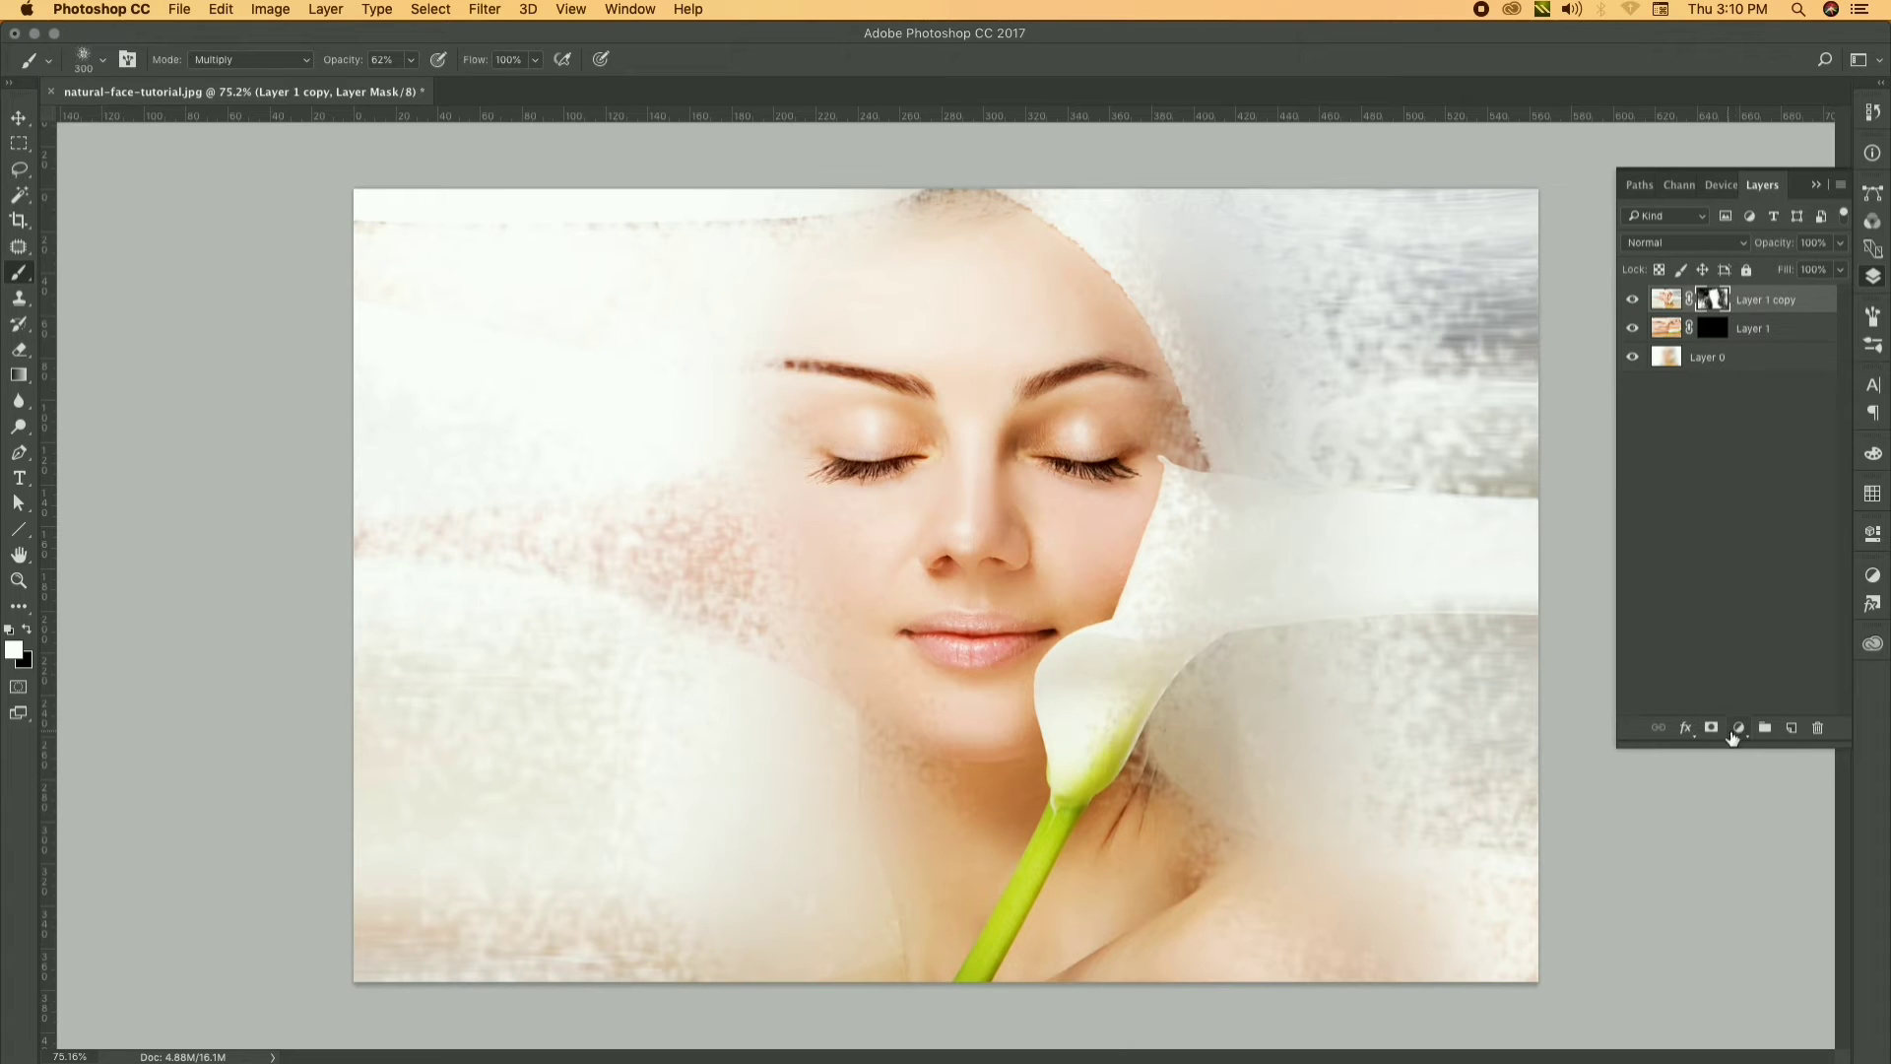
# Add a Gradient Map using the Violet, Orange preset and move the violet stop to 14%
pyautogui.click(1734, 737)
pyautogui.click(1805, 1034)
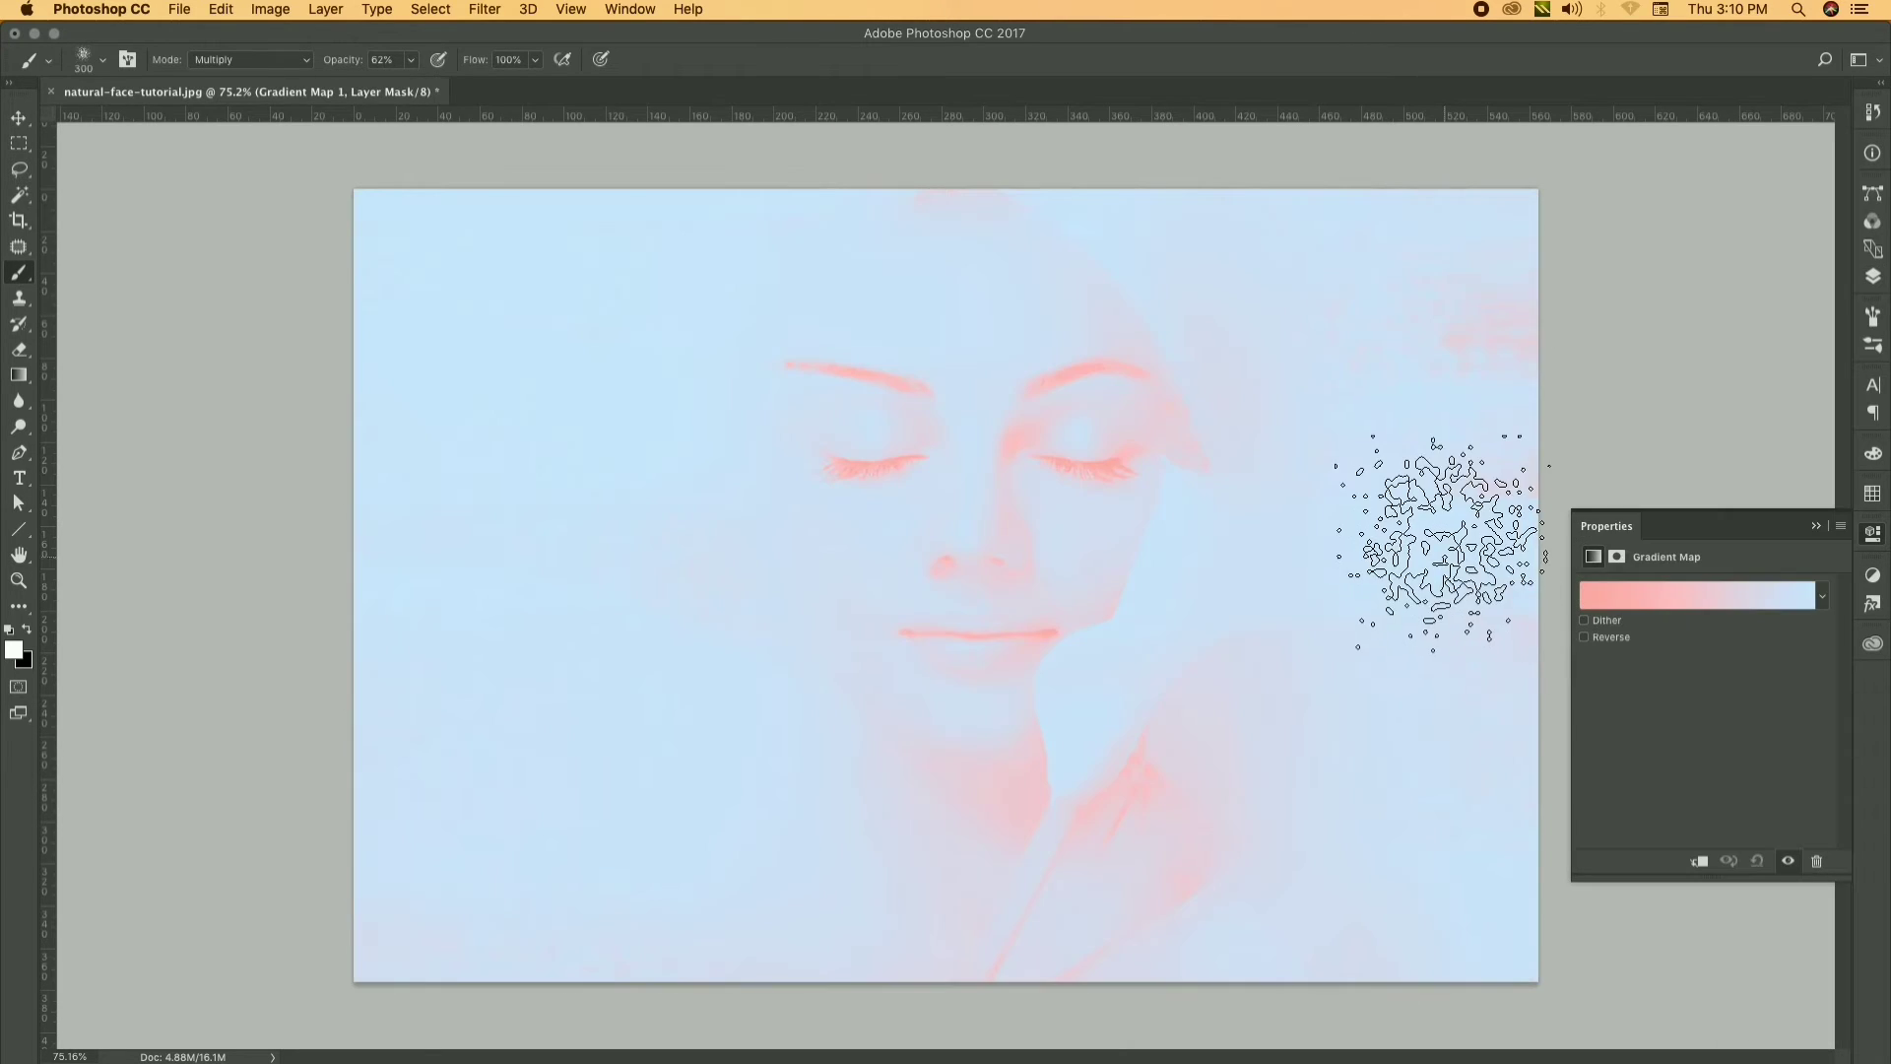
pyautogui.click(1627, 595)
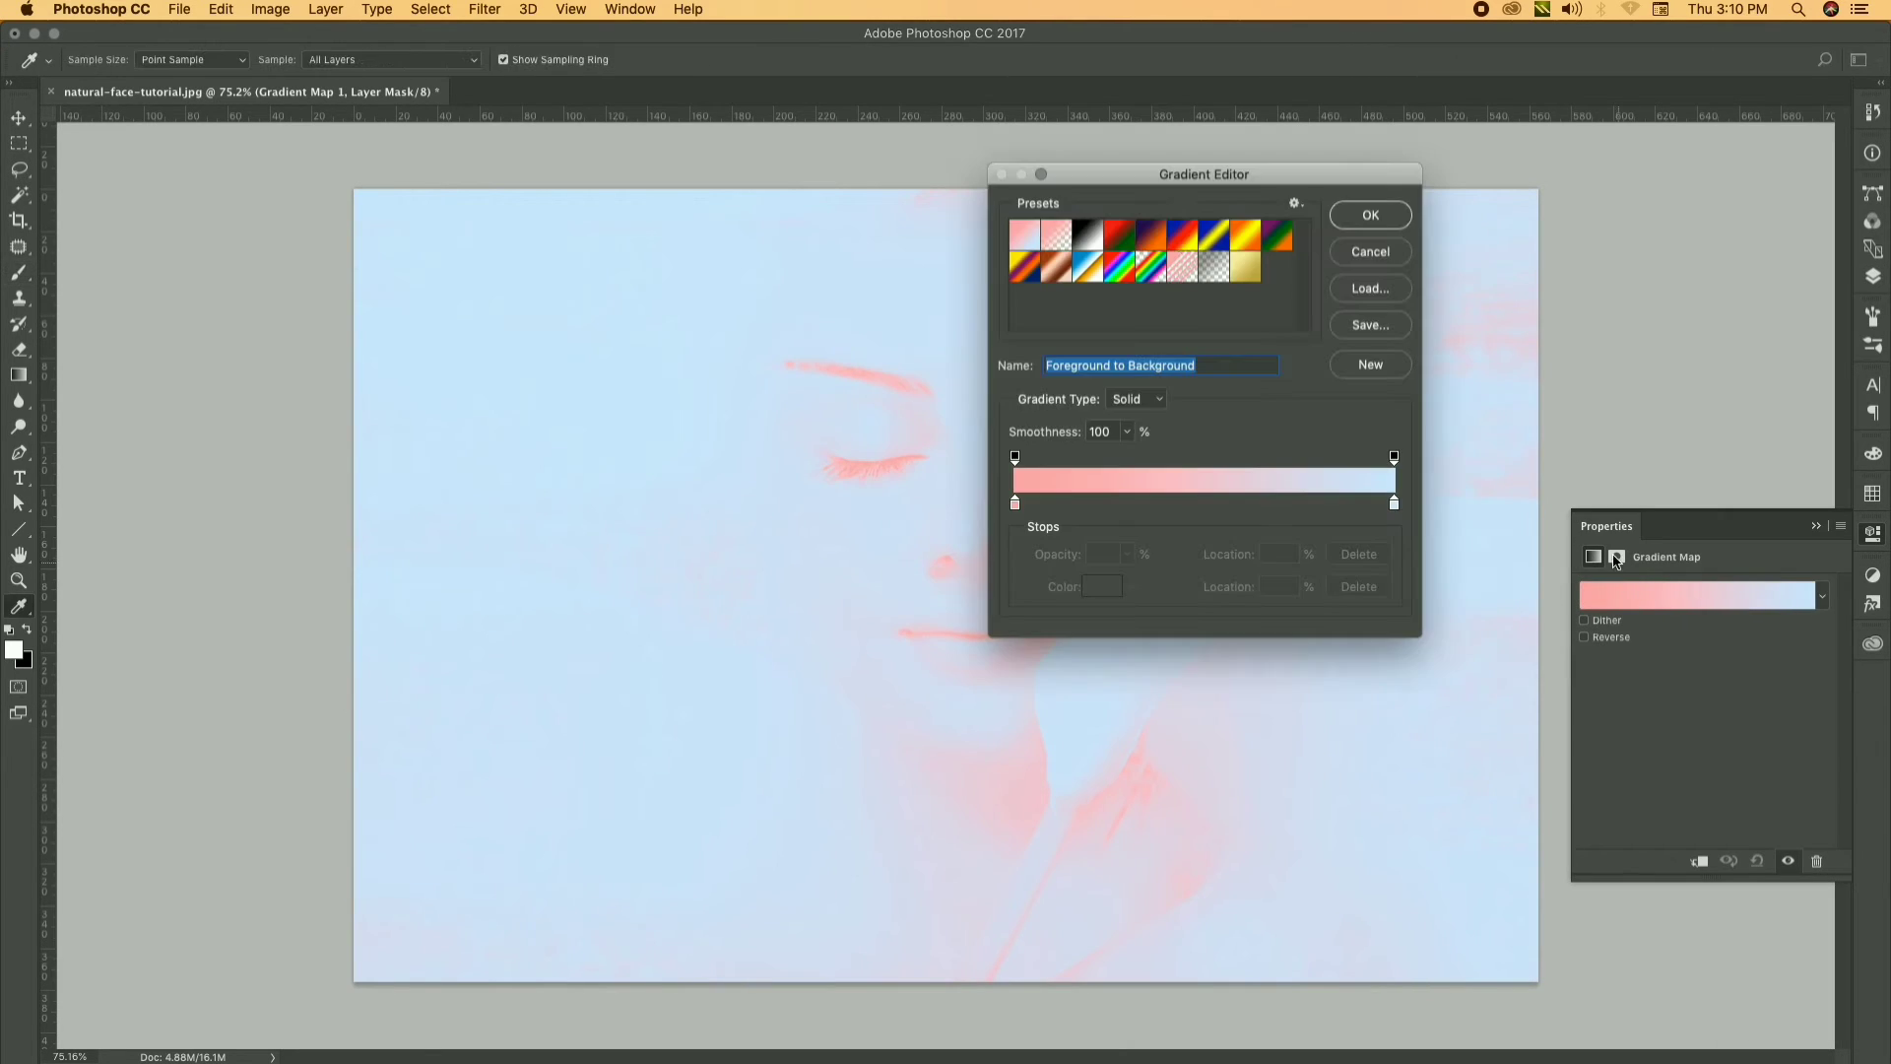
pyautogui.click(1147, 244)
pyautogui.moveTo(1177, 174)
pyautogui.mouseDown()
pyautogui.moveTo(963, 404)
pyautogui.moveTo(1142, 392)
pyautogui.mouseUp()
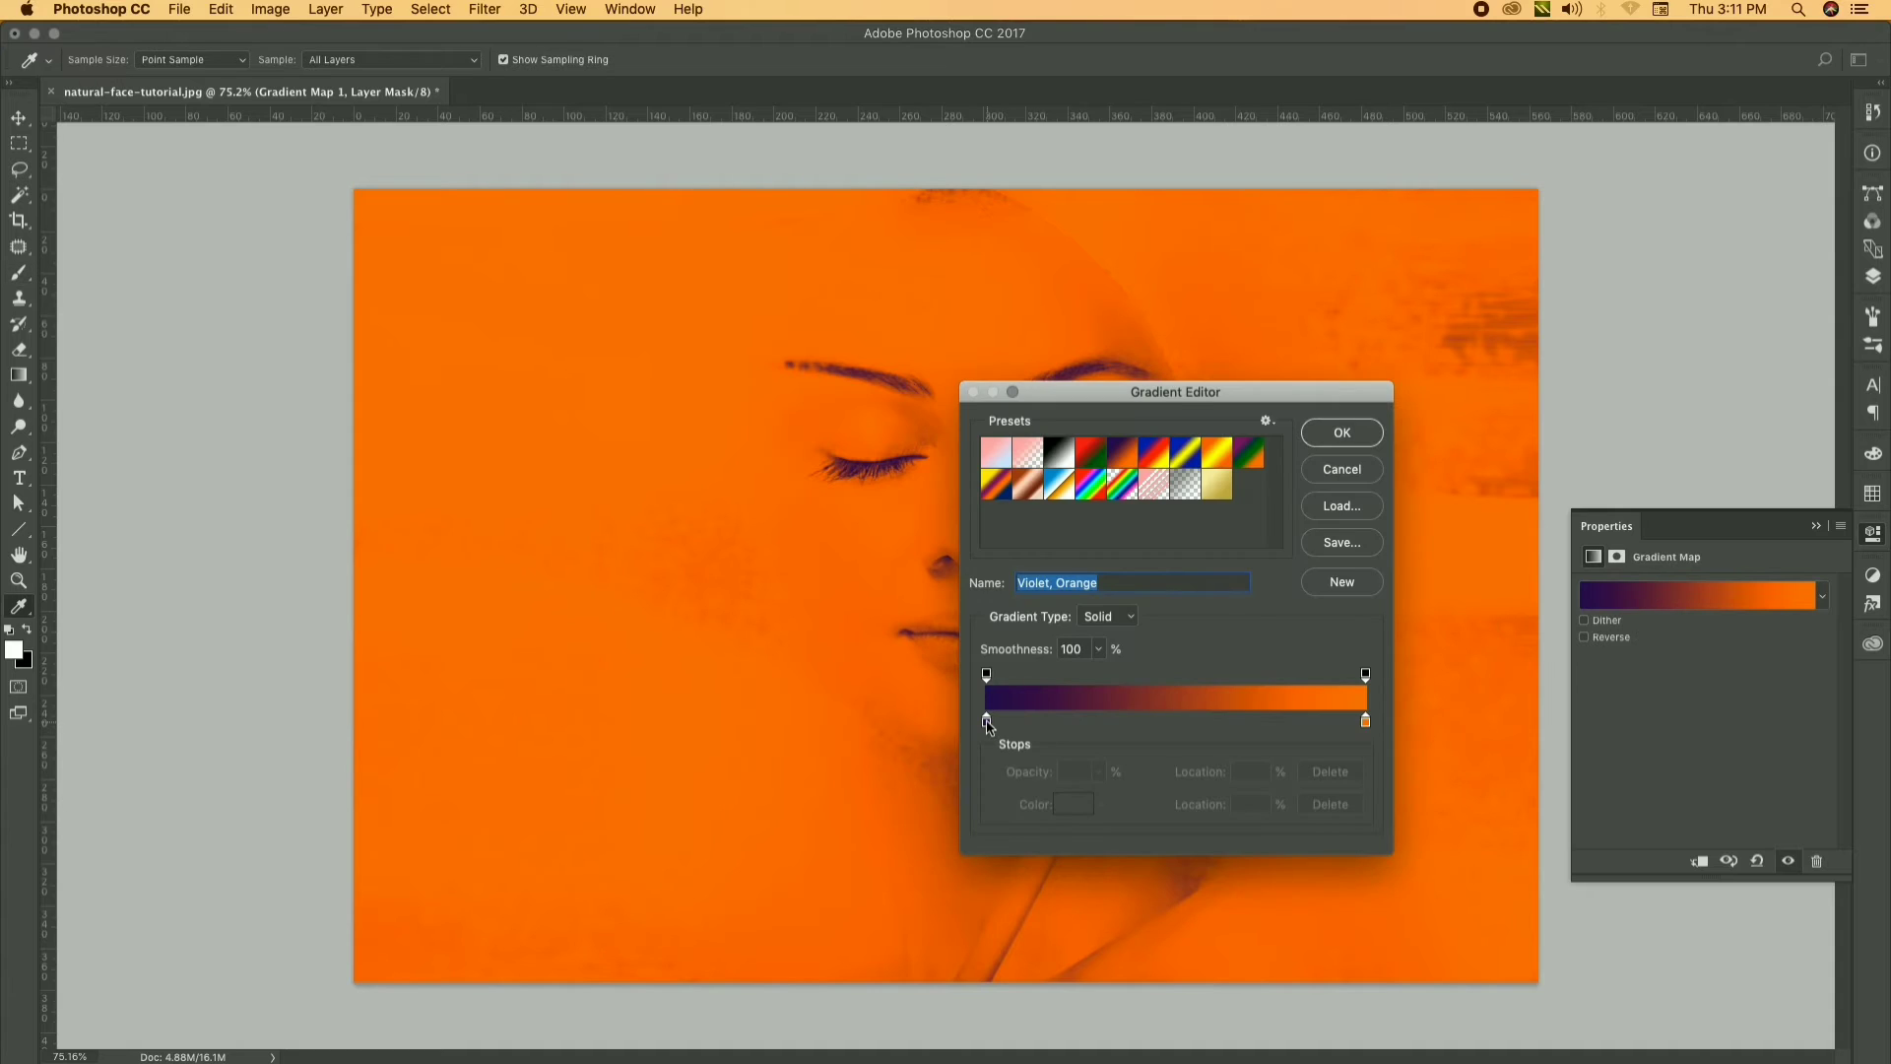
pyautogui.click(1366, 722)
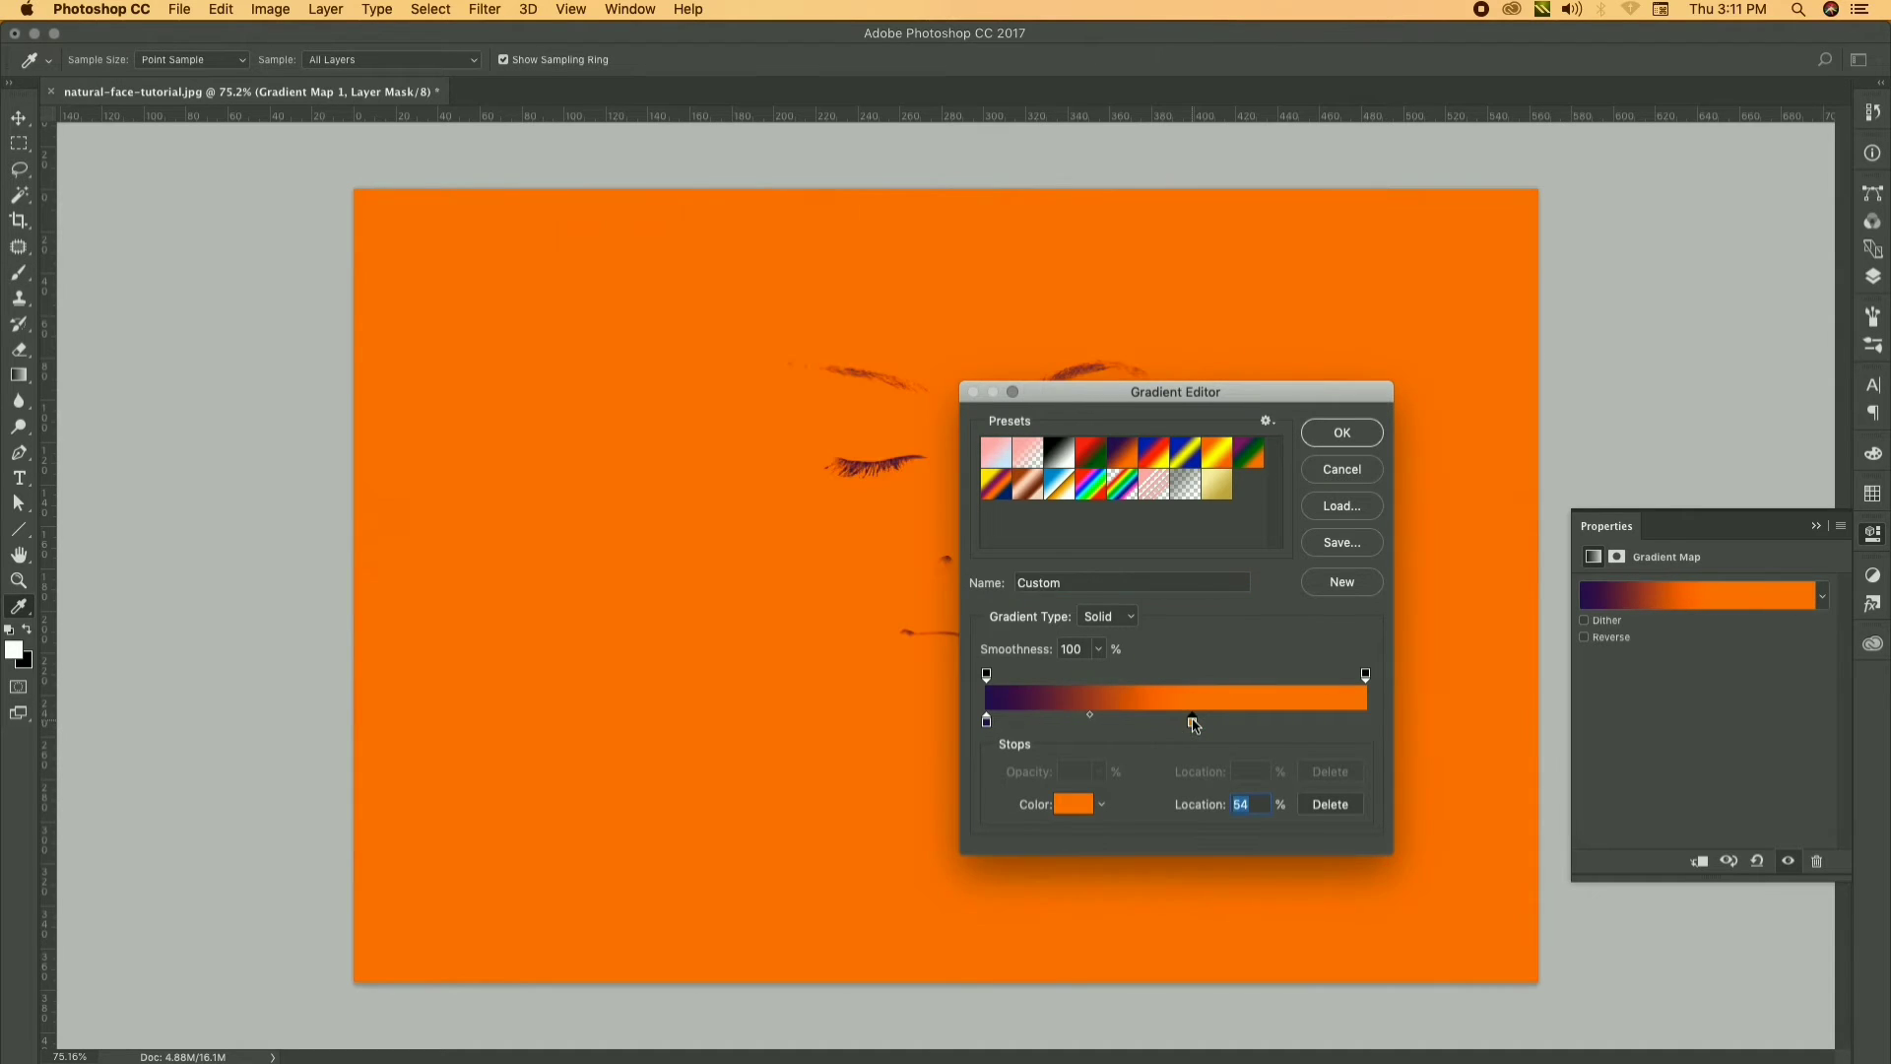
pyautogui.moveTo(986, 722); pyautogui.dragTo(1039, 724)
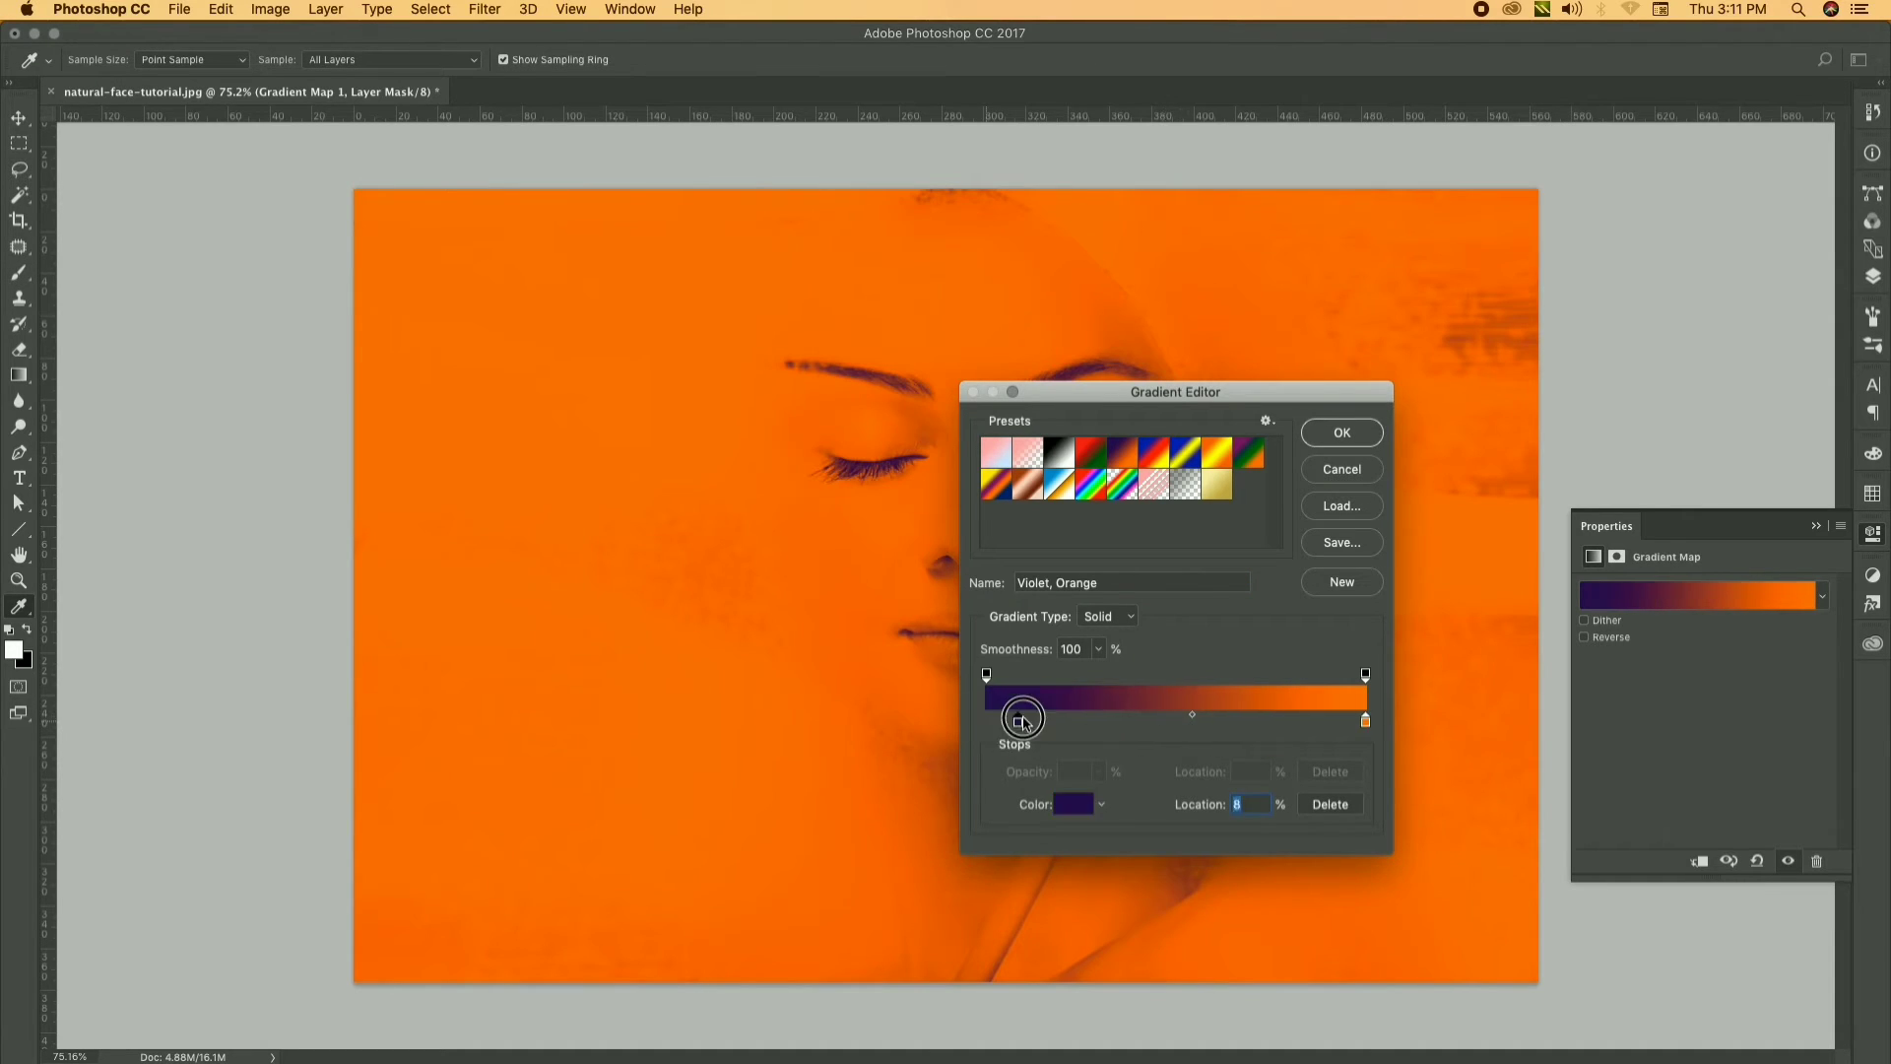
pyautogui.moveTo(1195, 386); pyautogui.dragTo(471, 278)
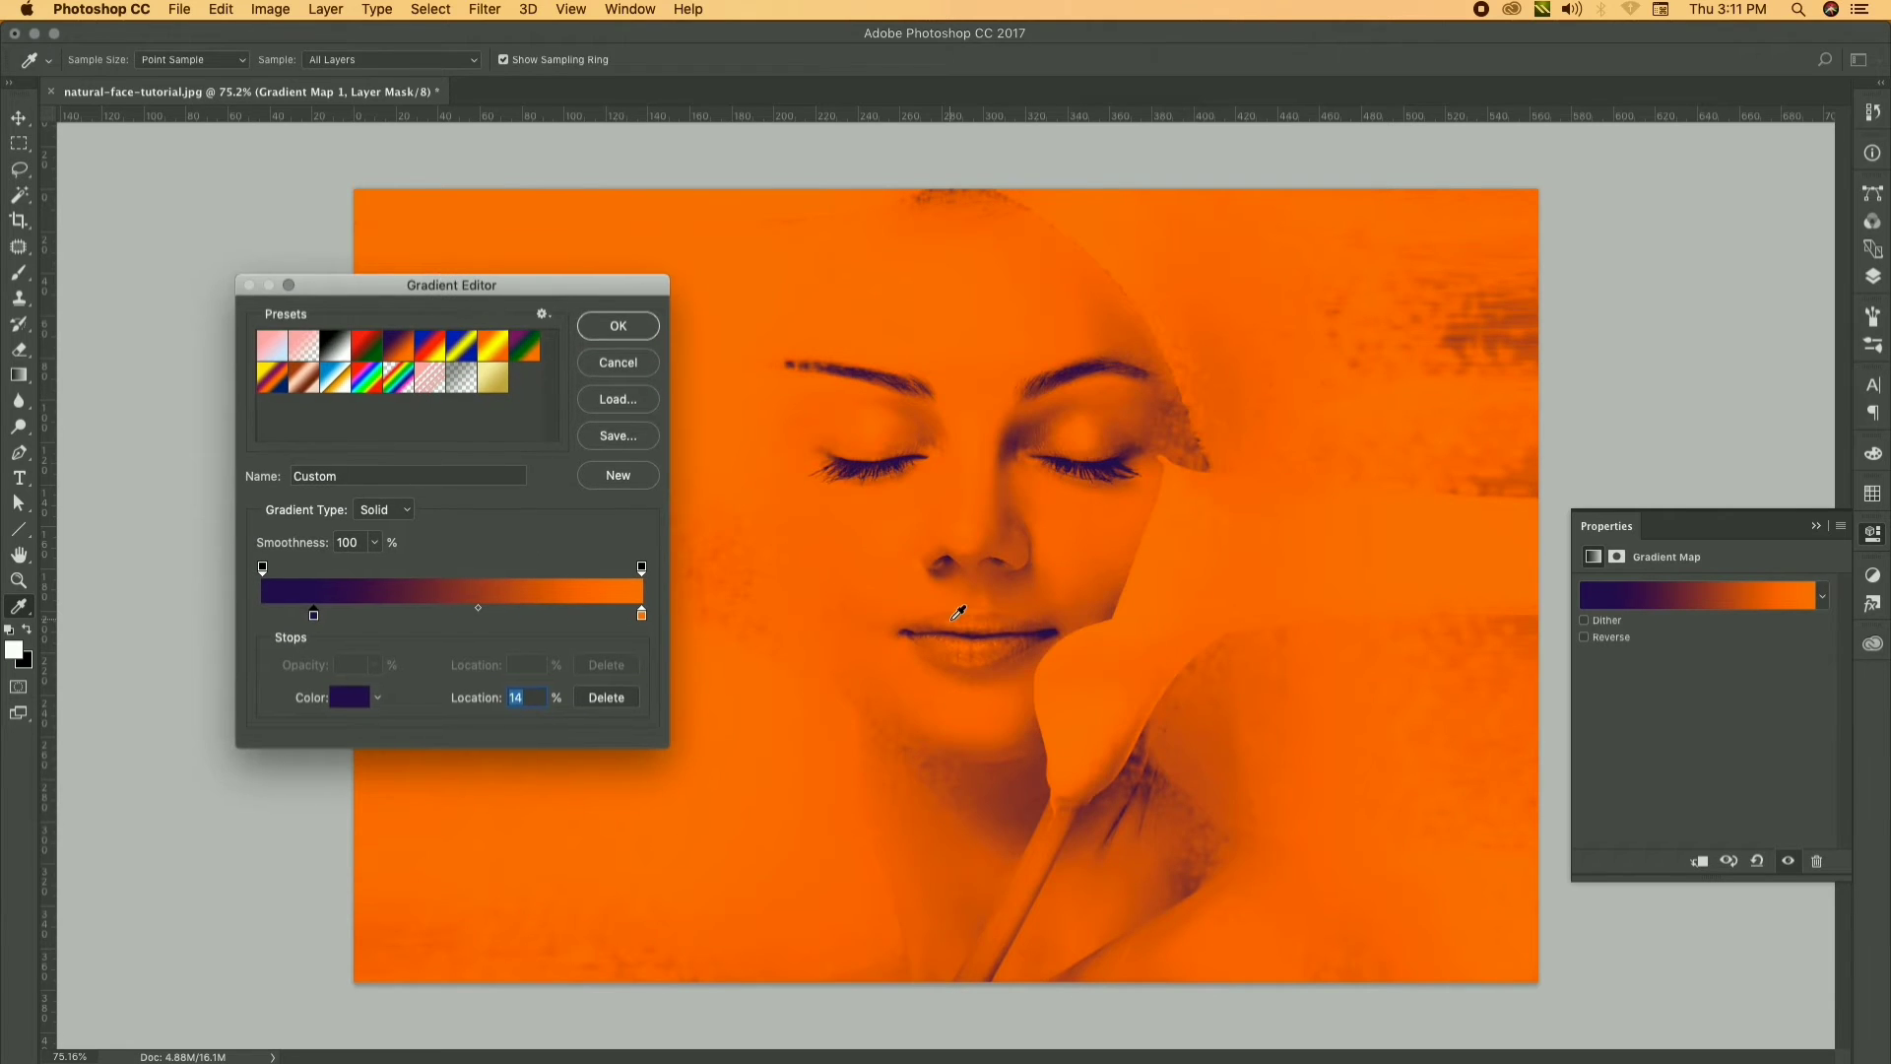
# Add a new gradient stop at 25% and colour it dark green
pyautogui.scroll(3, 955, 608)
pyautogui.moveTo(953, 627); pyautogui.dragTo(965, 766)
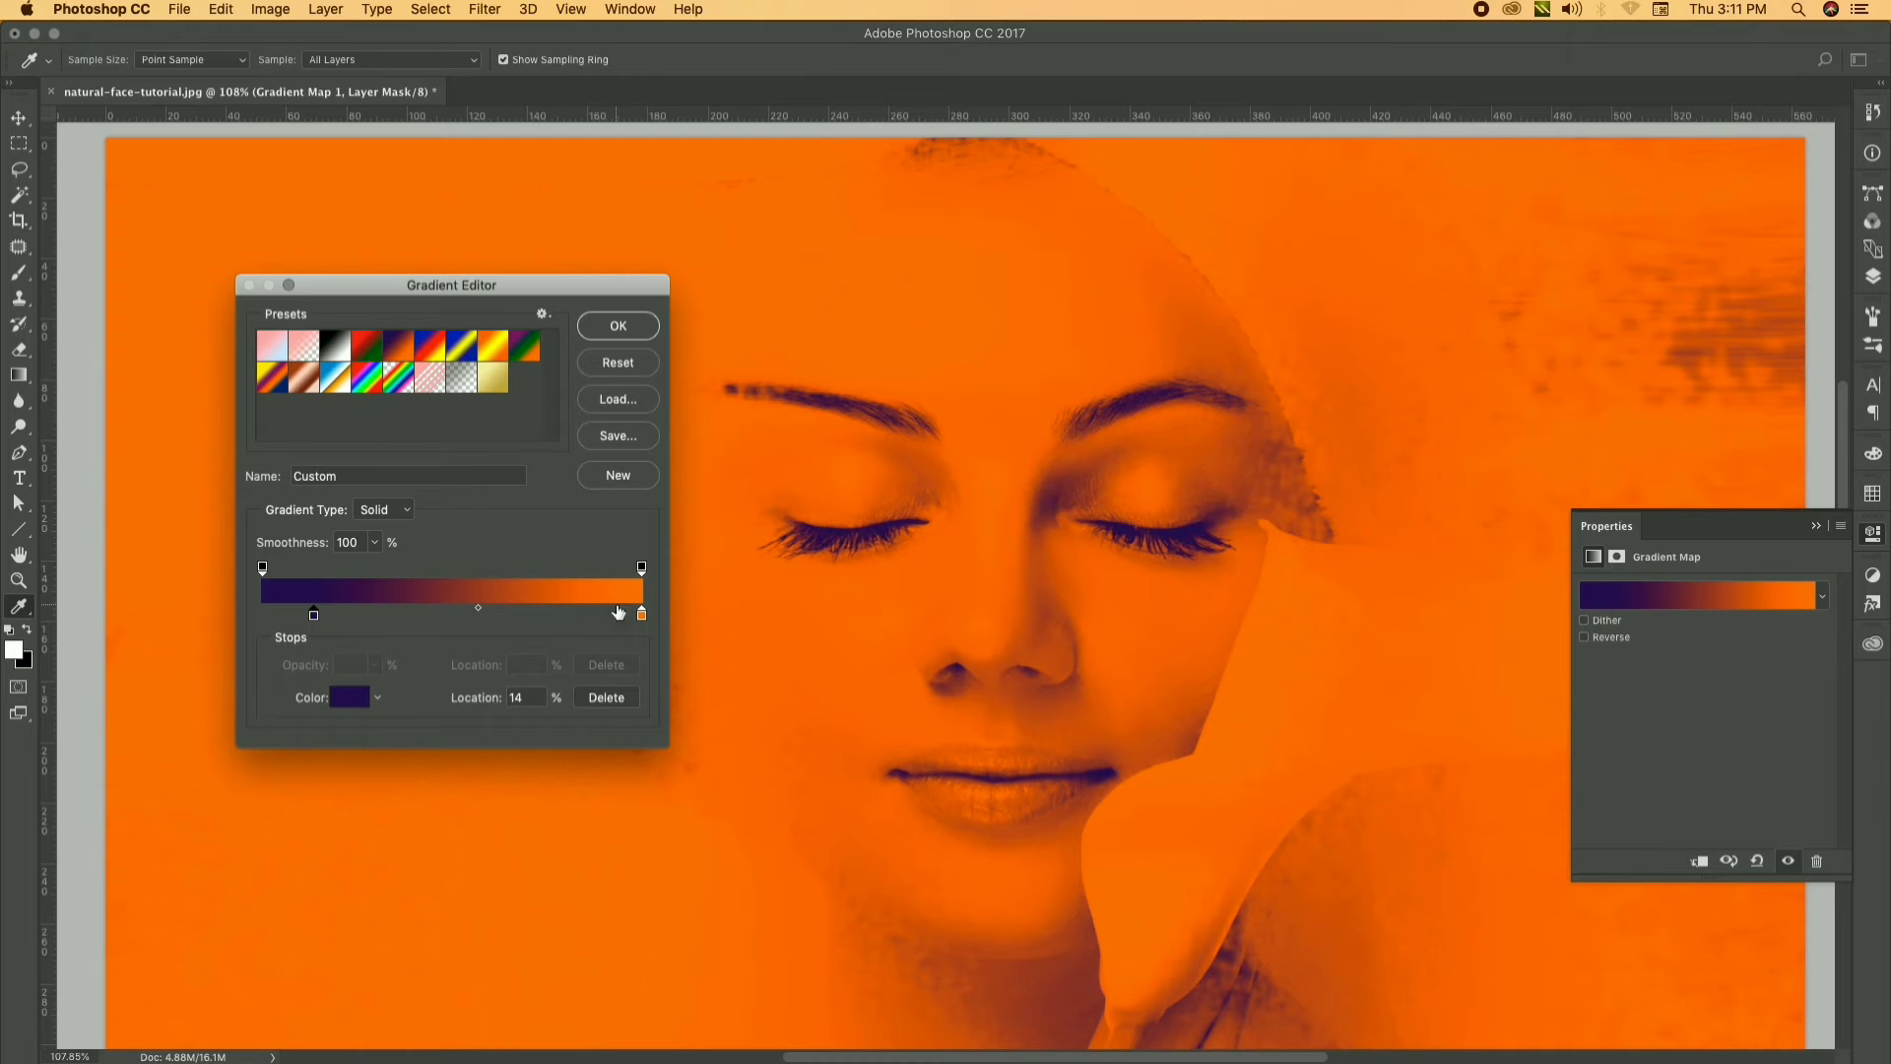
pyautogui.moveTo(642, 614); pyautogui.dragTo(547, 618)
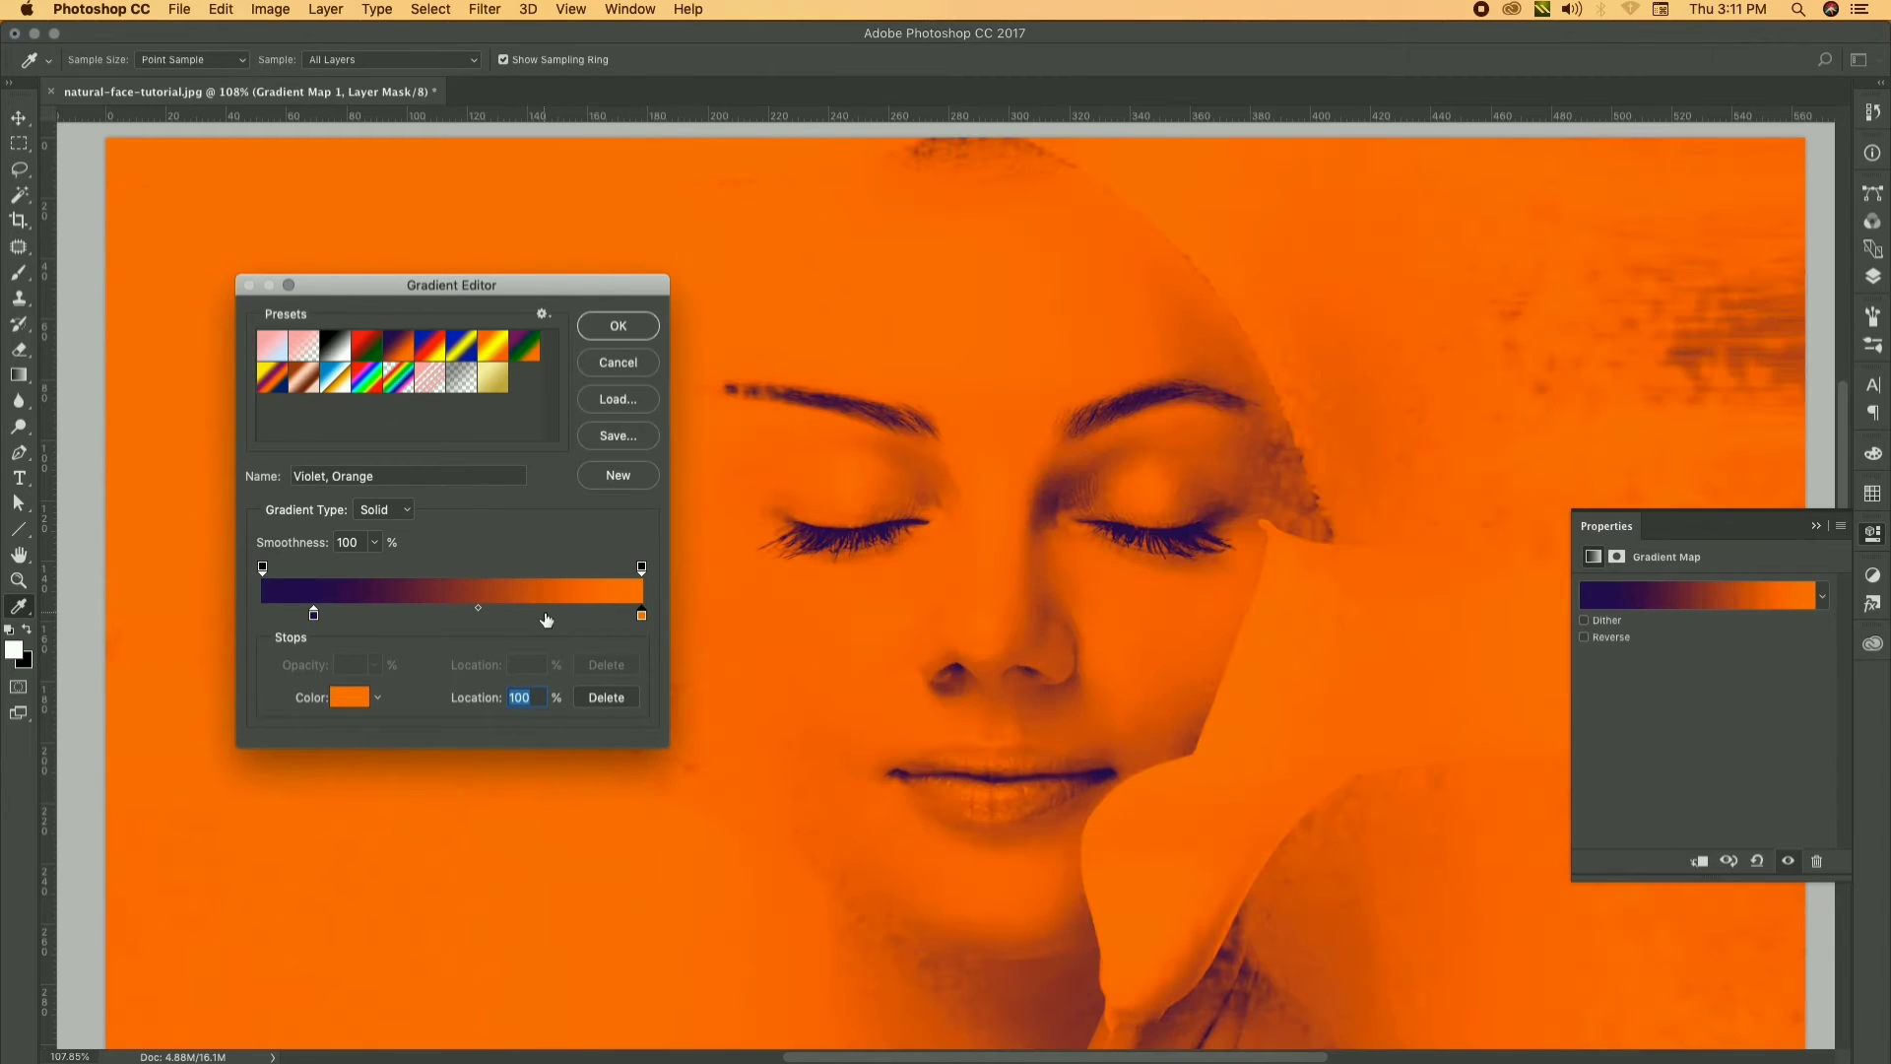
pyautogui.moveTo(315, 615)
pyautogui.mouseDown()
pyautogui.moveTo(448, 616)
pyautogui.moveTo(384, 627)
pyautogui.mouseUp()
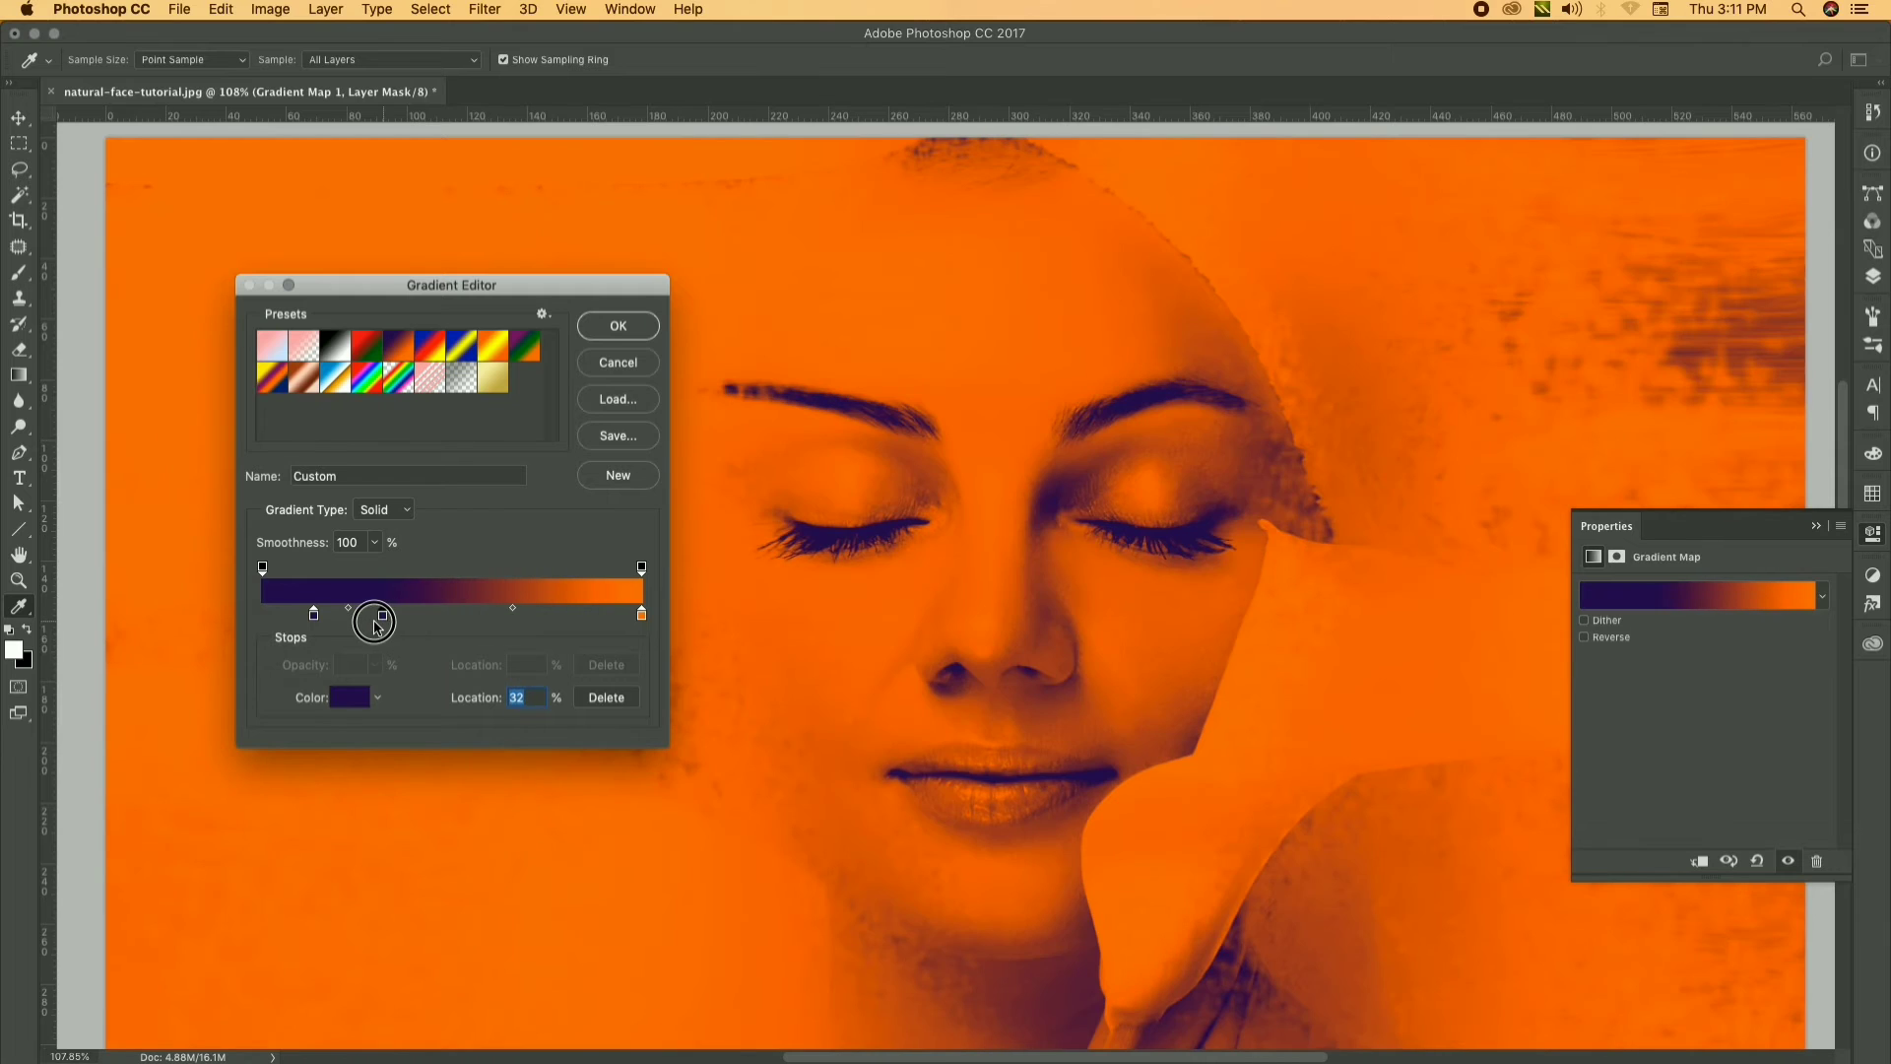
pyautogui.doubleClick(375, 624)
pyautogui.click(794, 183)
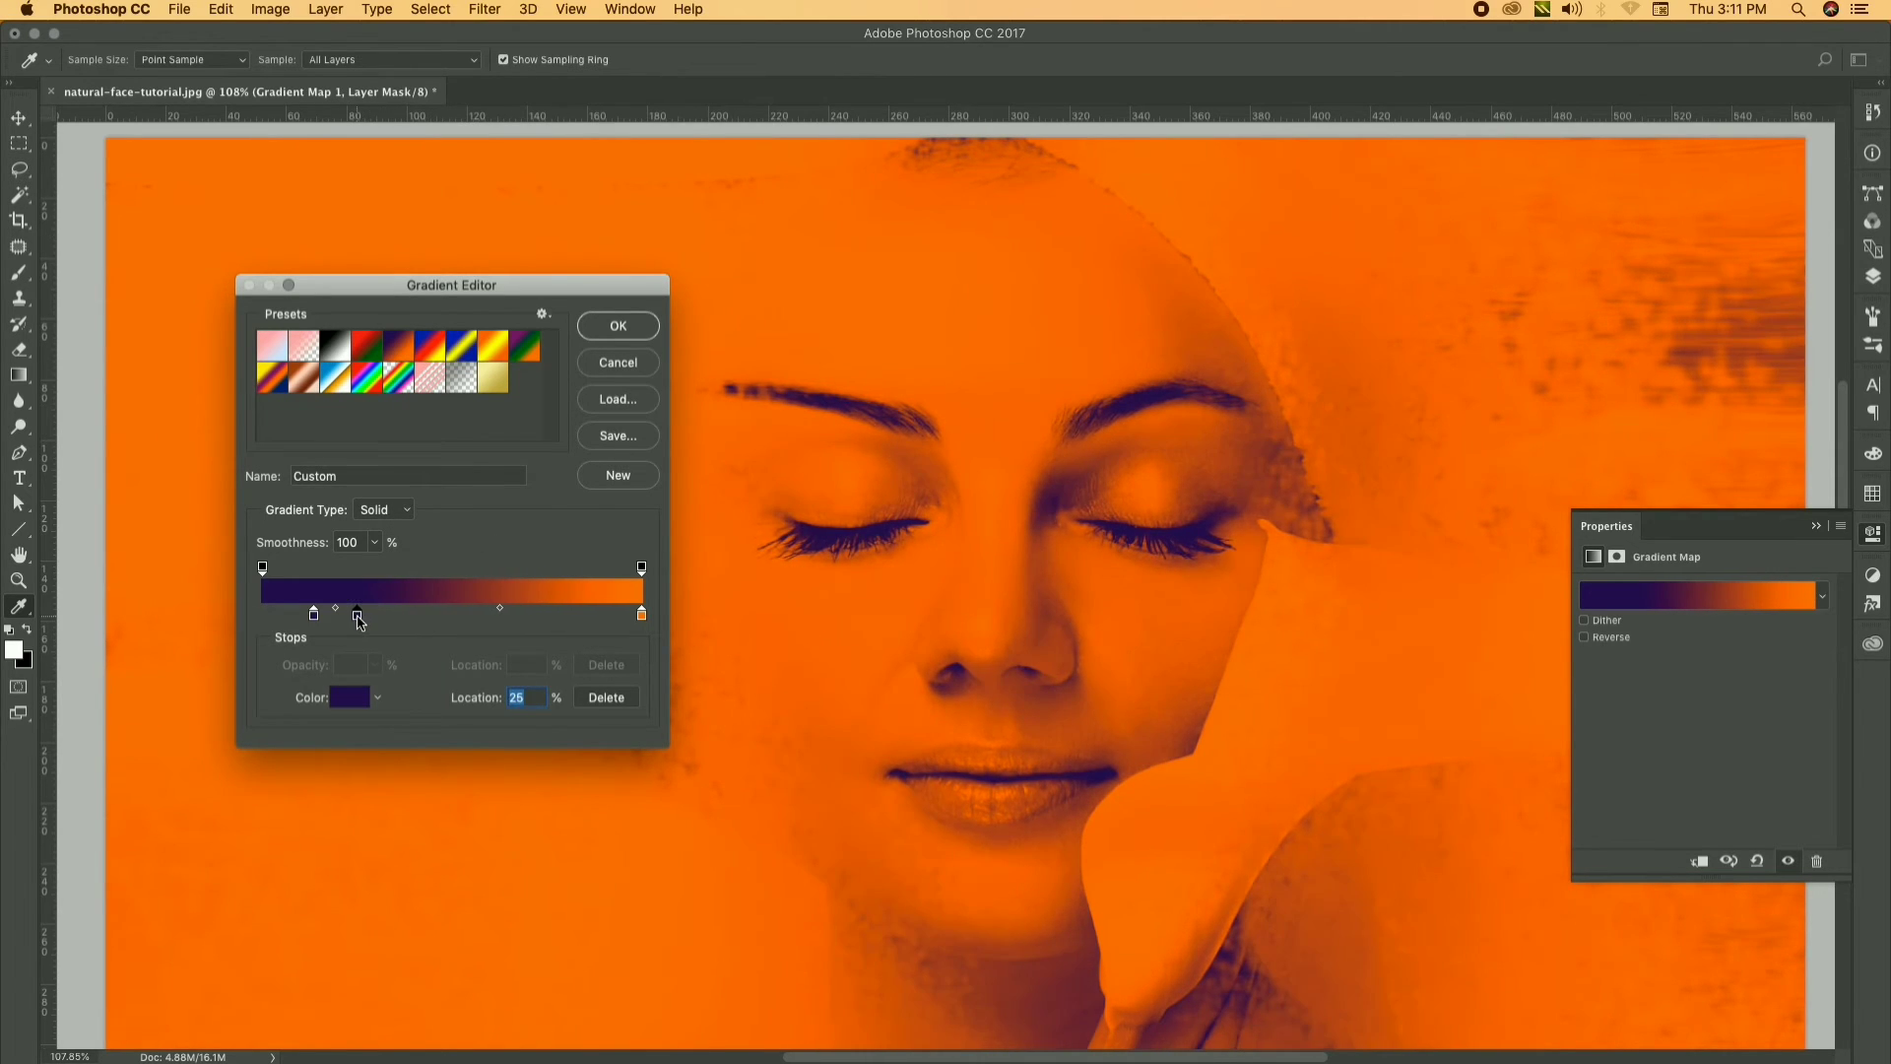
pyautogui.doubleClick(358, 617)
pyautogui.click(631, 347)
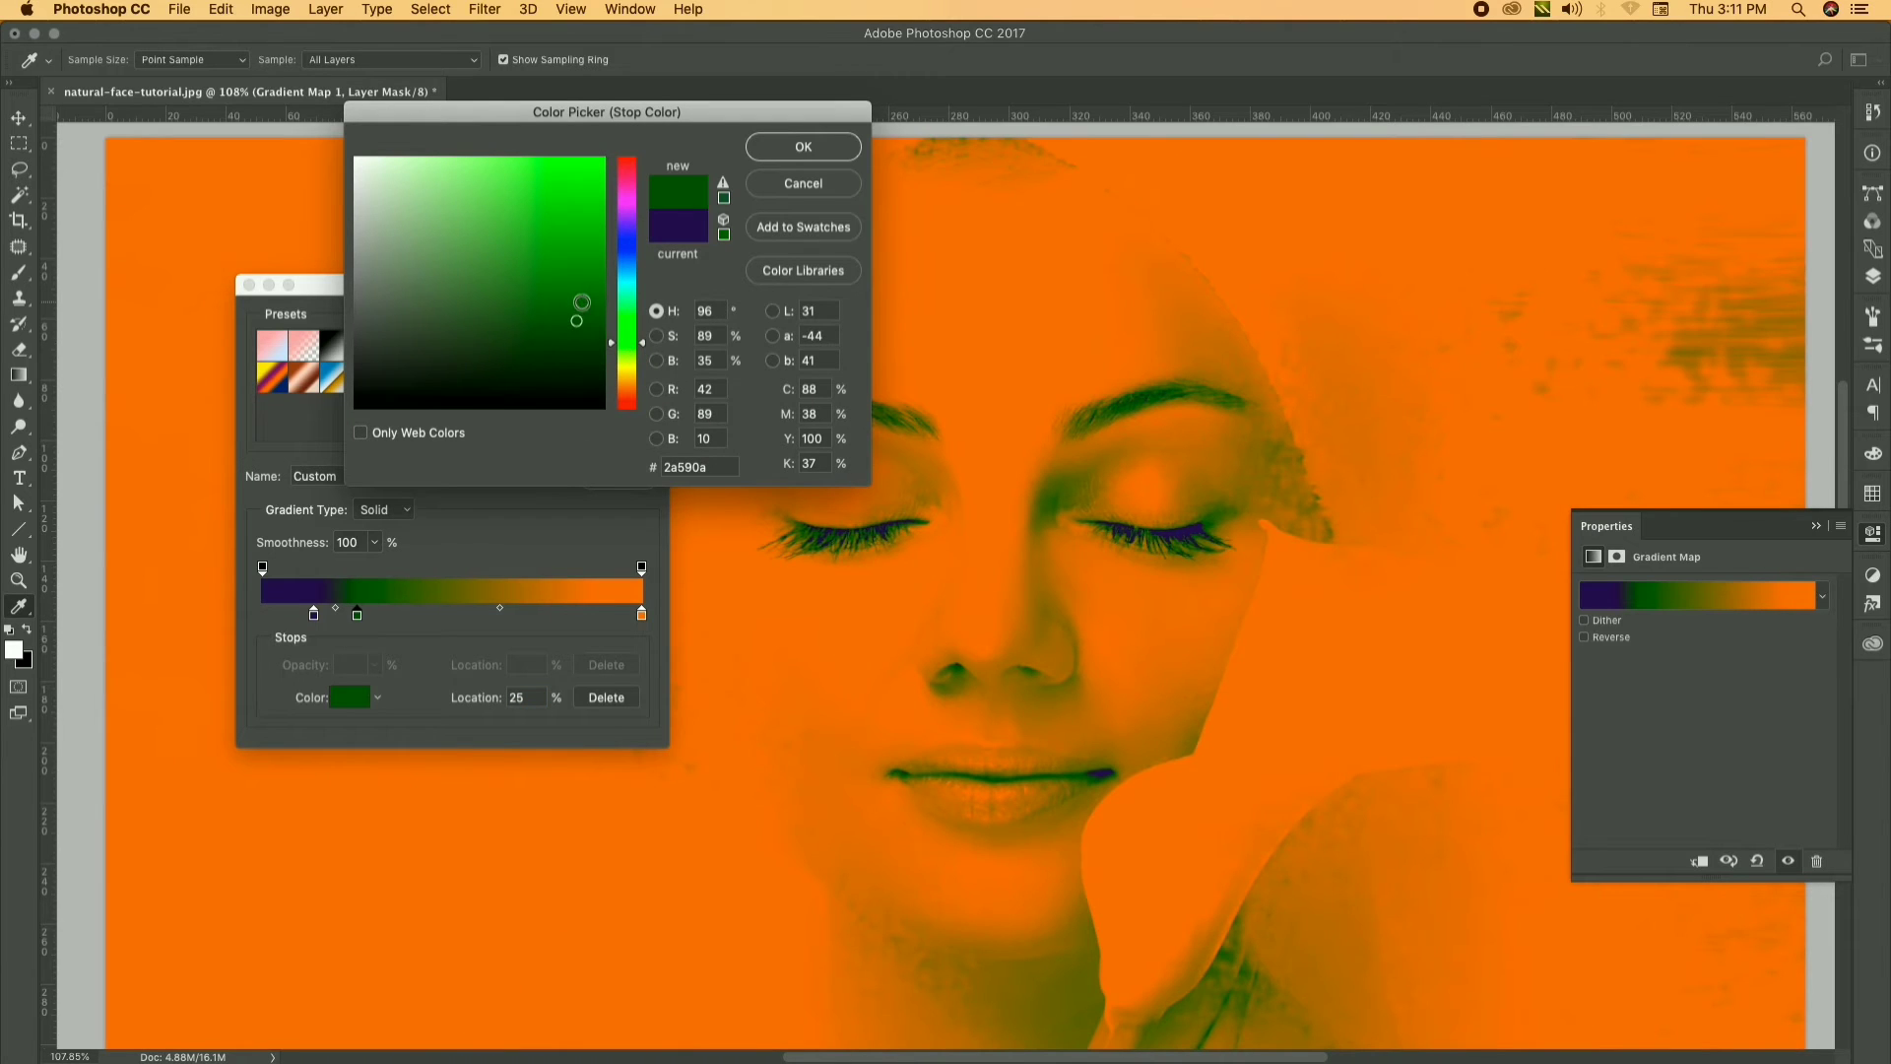
pyautogui.moveTo(582, 301); pyautogui.dragTo(604, 328)
pyautogui.click(778, 150)
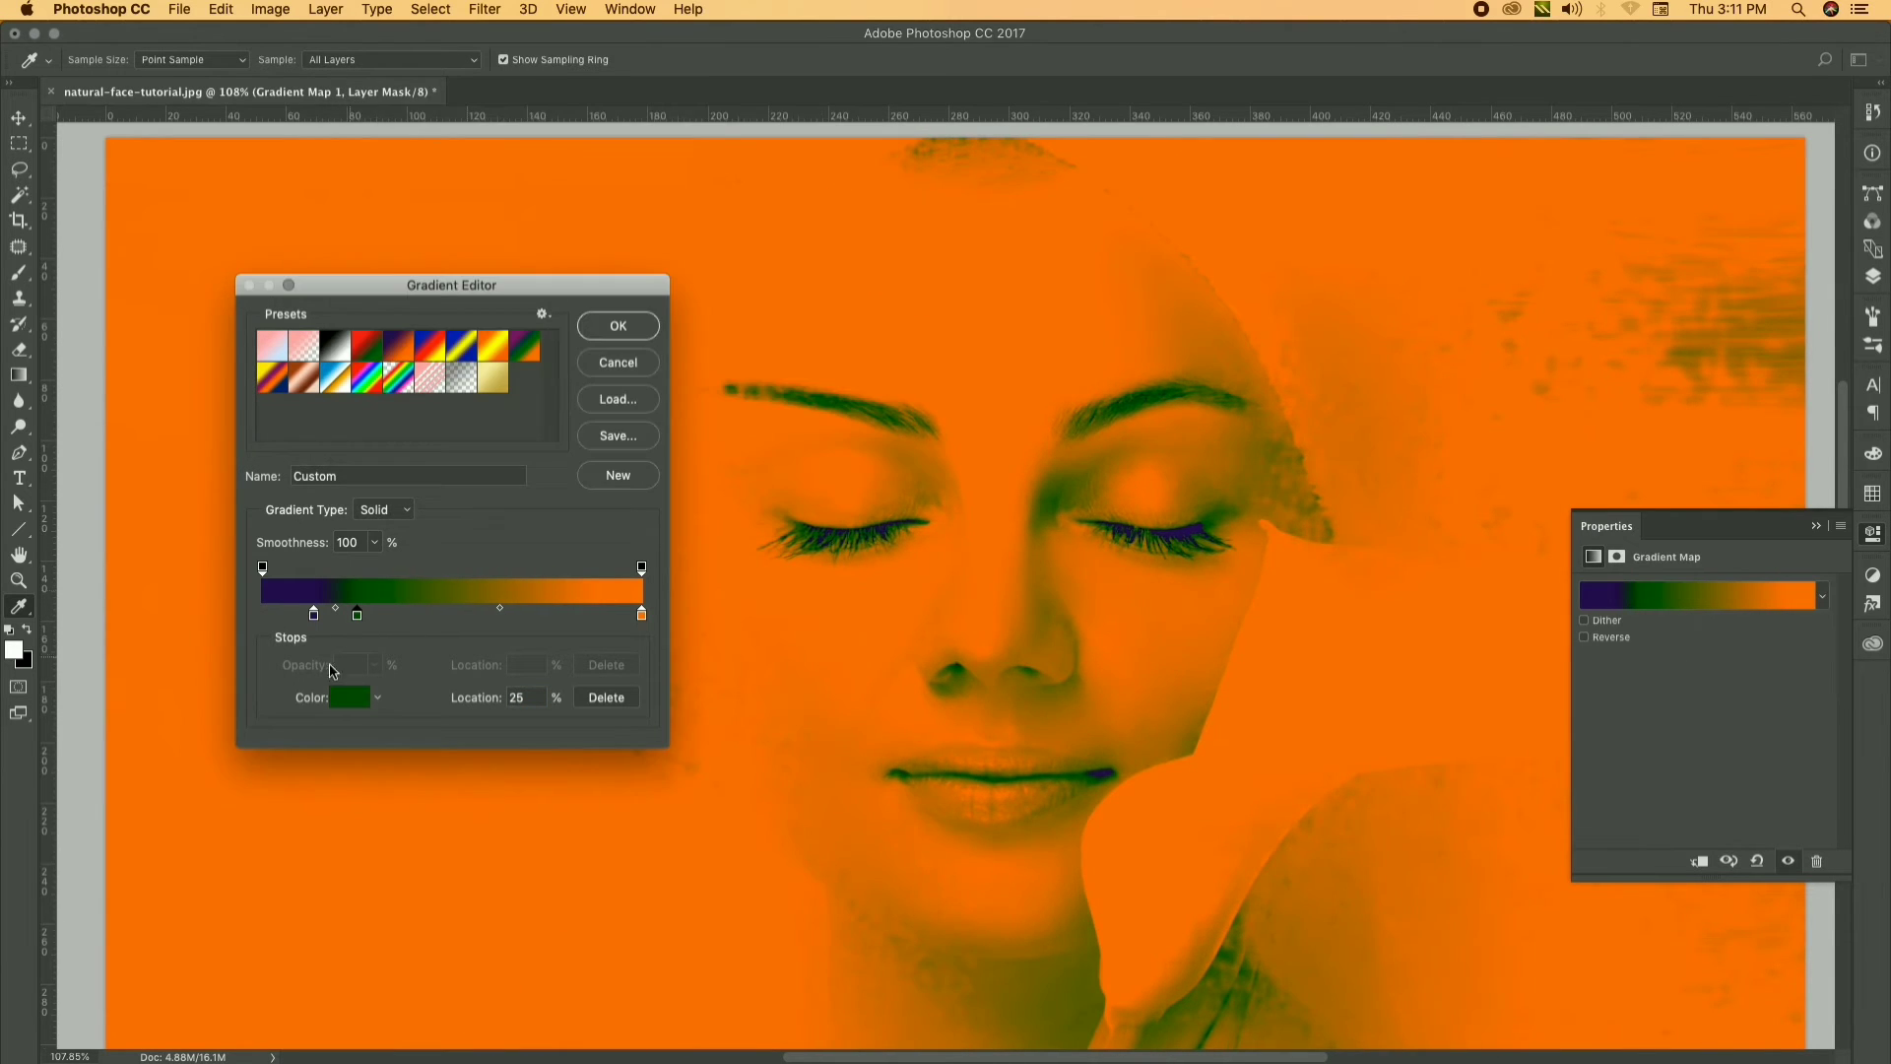
# Make the end stop fully saturated bright green and the 14% stop black
pyautogui.doubleClick(313, 615)
pyautogui.click(626, 337)
pyautogui.click(600, 158)
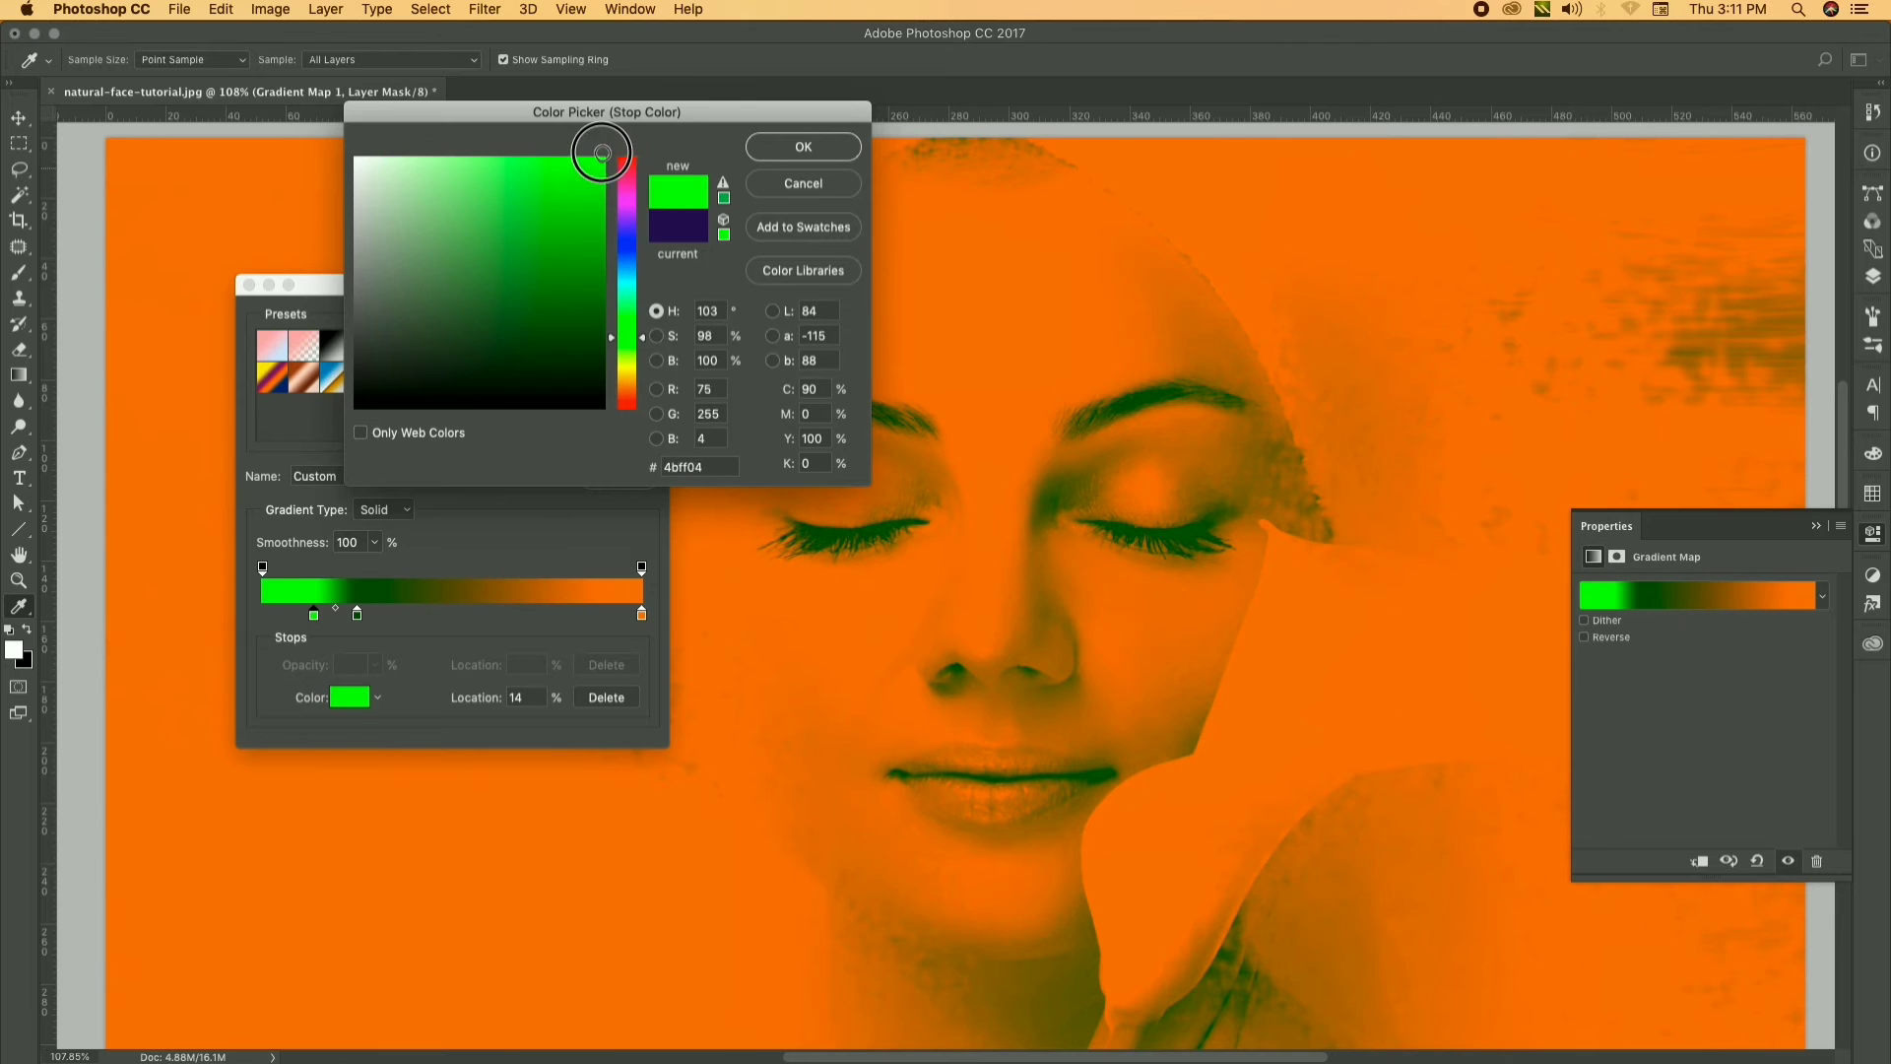
pyautogui.click(775, 156)
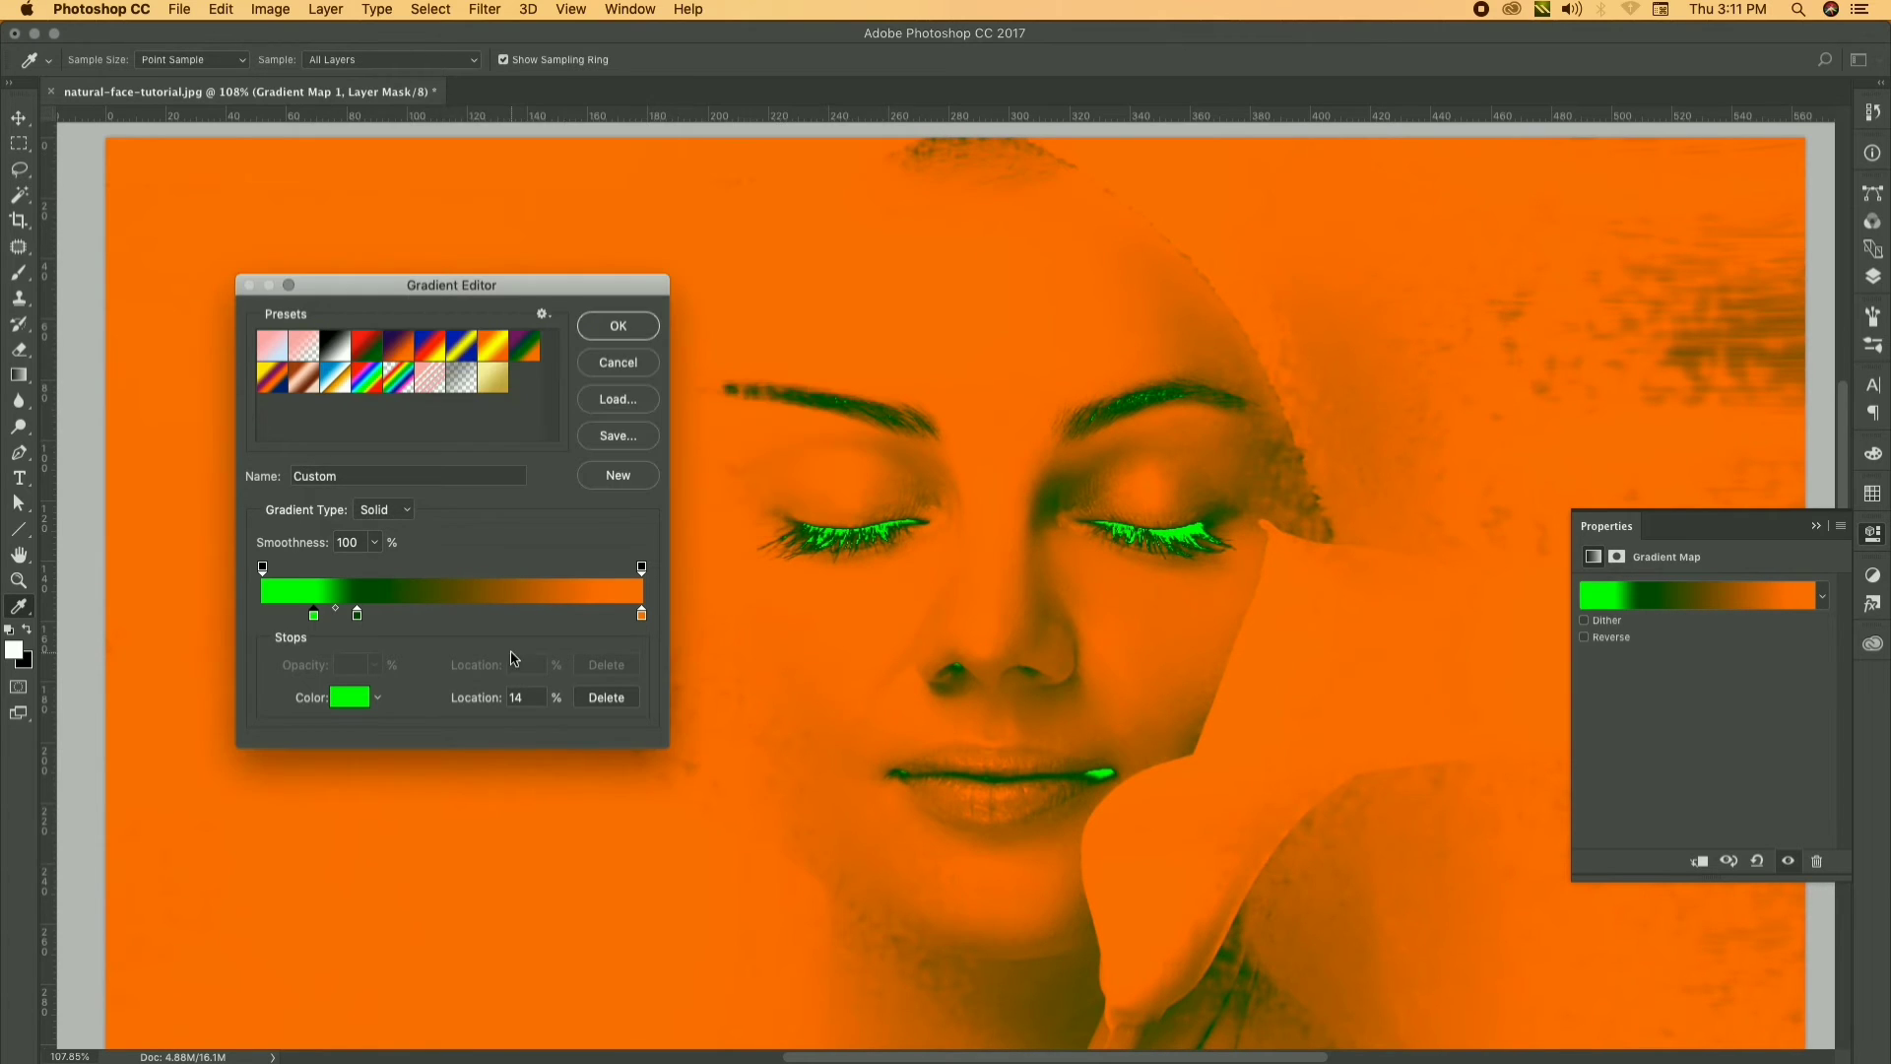
pyautogui.doubleClick(641, 614)
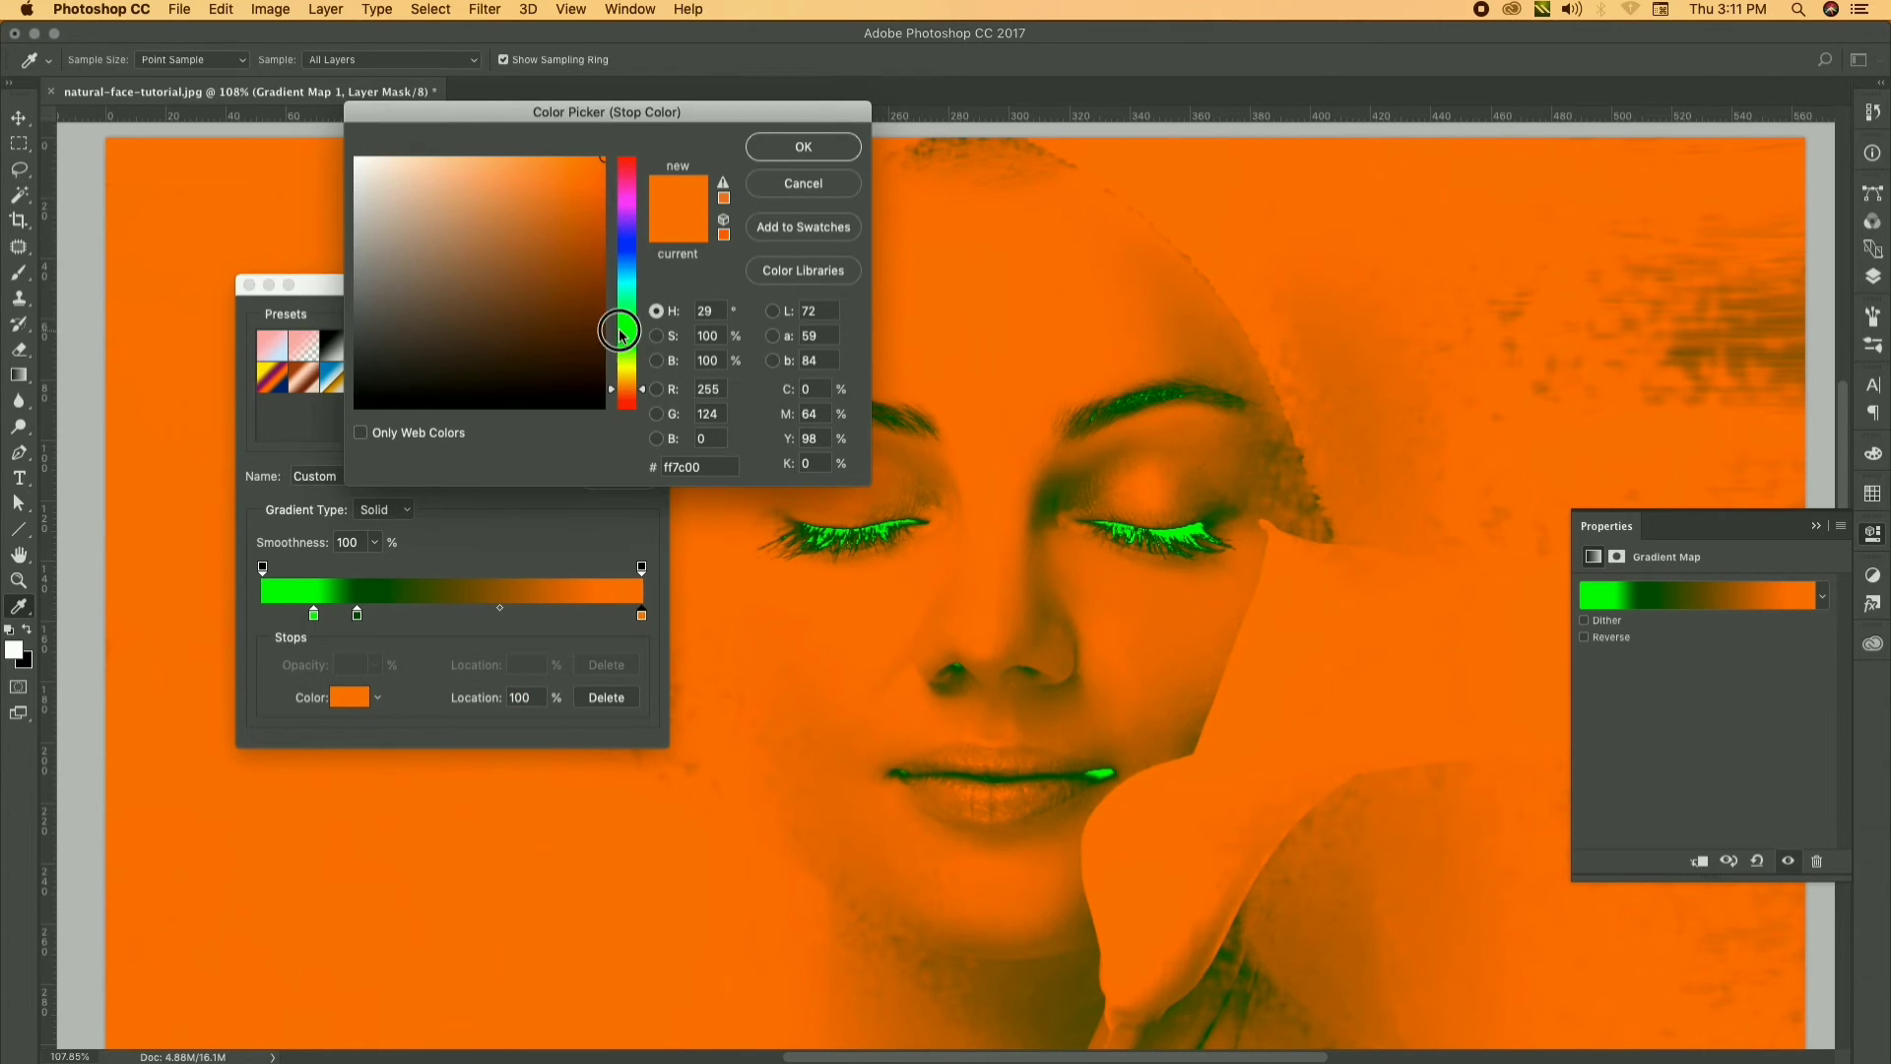
pyautogui.click(620, 332)
pyautogui.click(530, 158)
pyautogui.moveTo(530, 158); pyautogui.dragTo(613, 141)
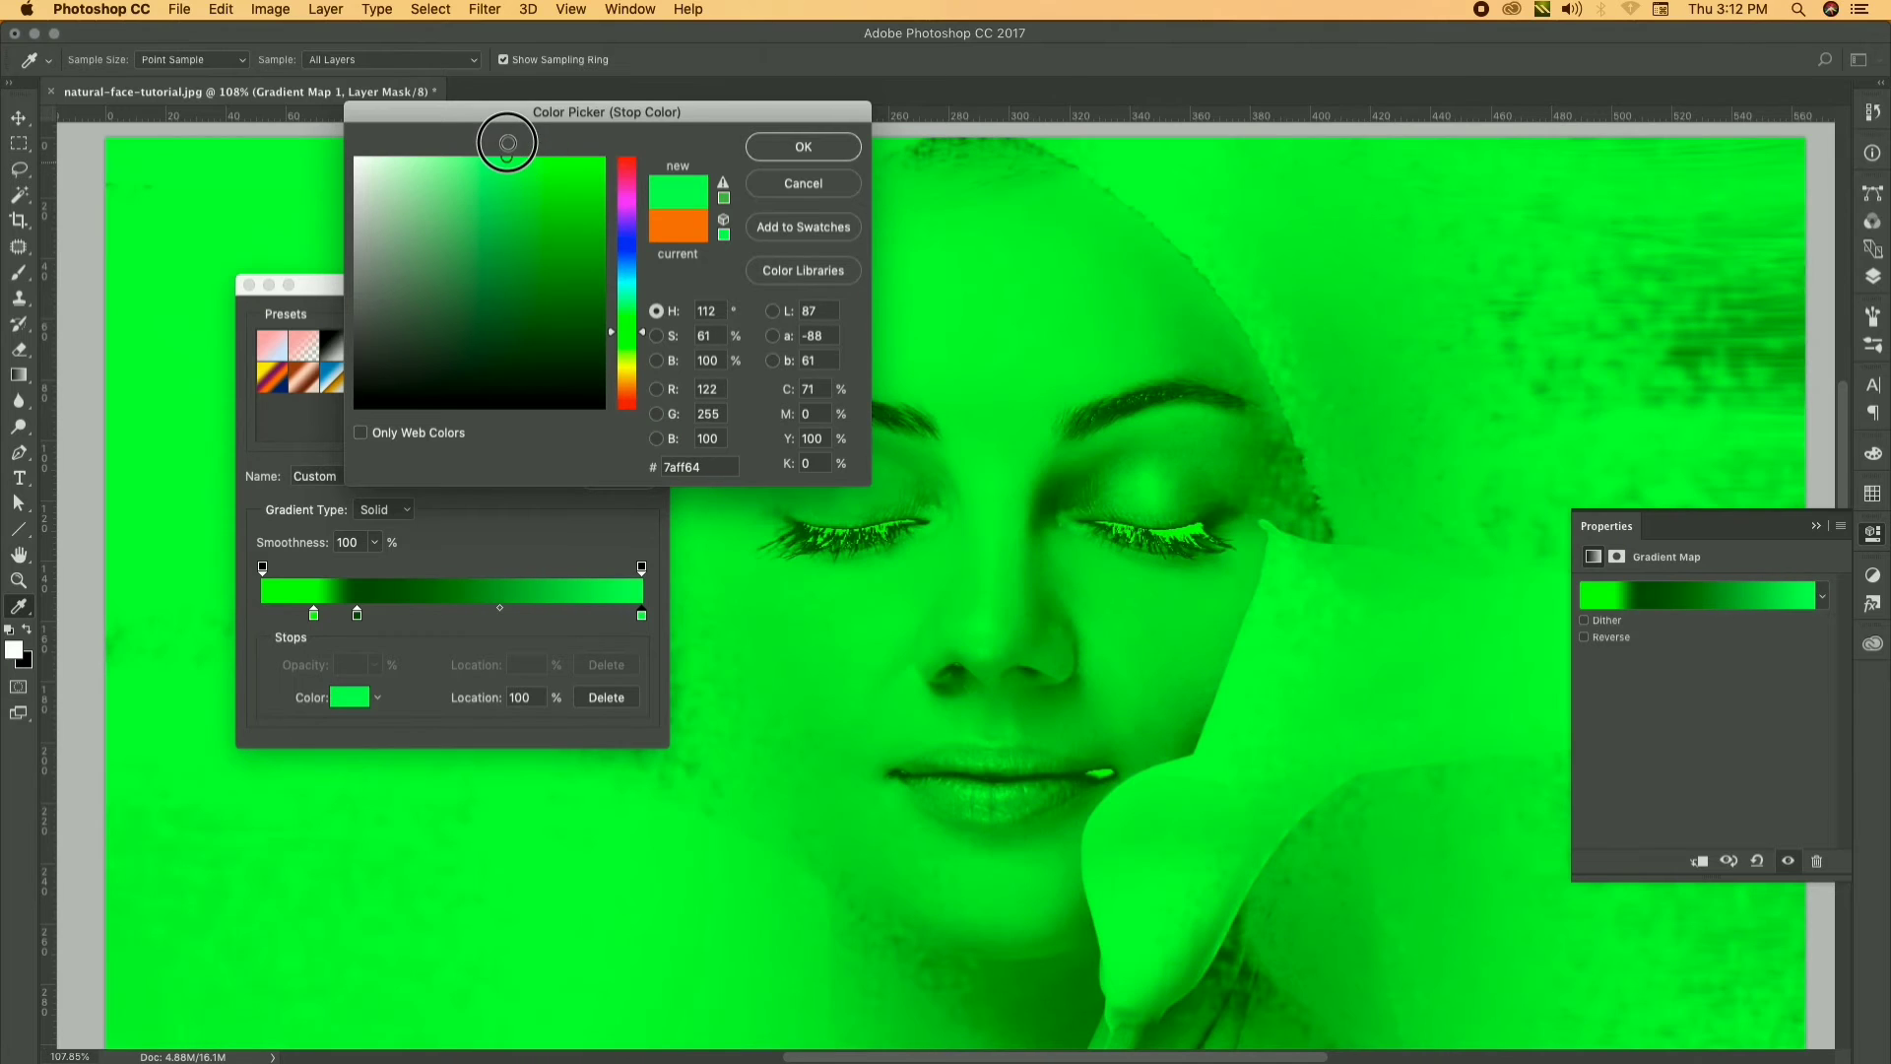
pyautogui.click(783, 147)
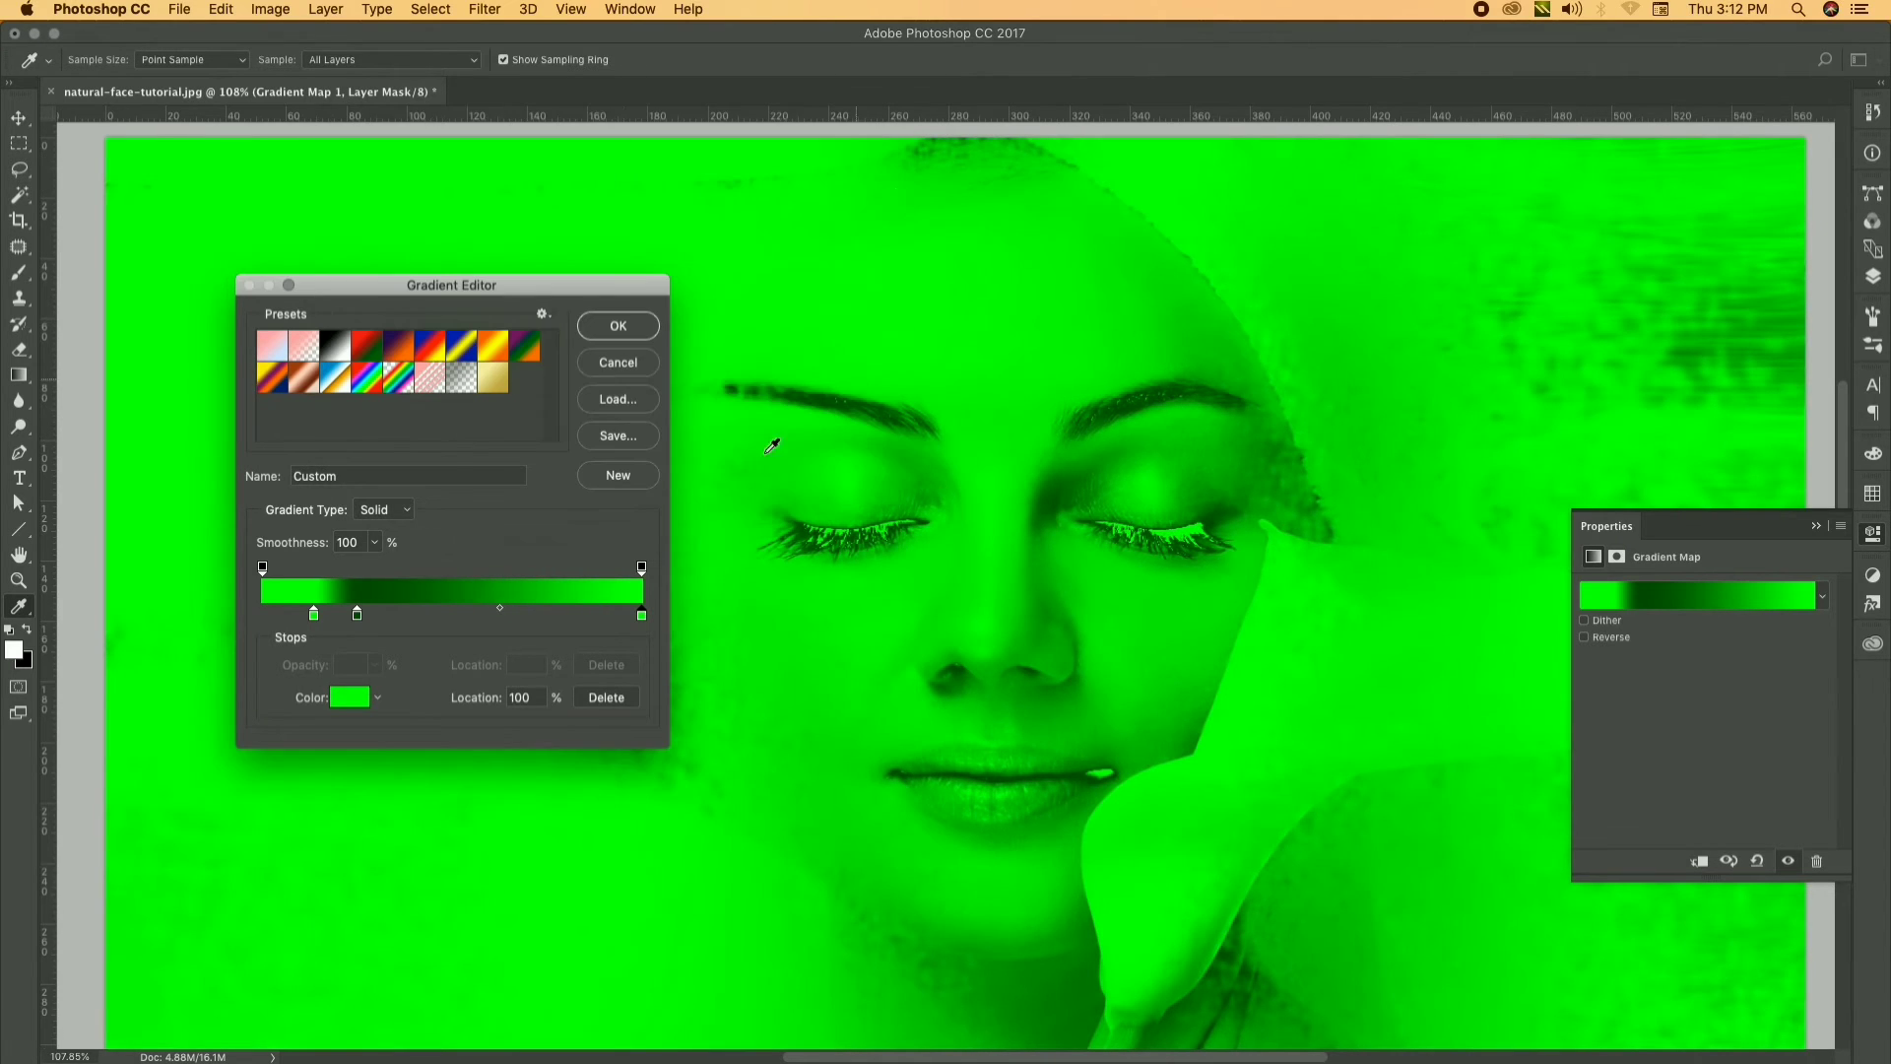
pyautogui.doubleClick(313, 614)
pyautogui.moveTo(586, 386); pyautogui.dragTo(622, 434)
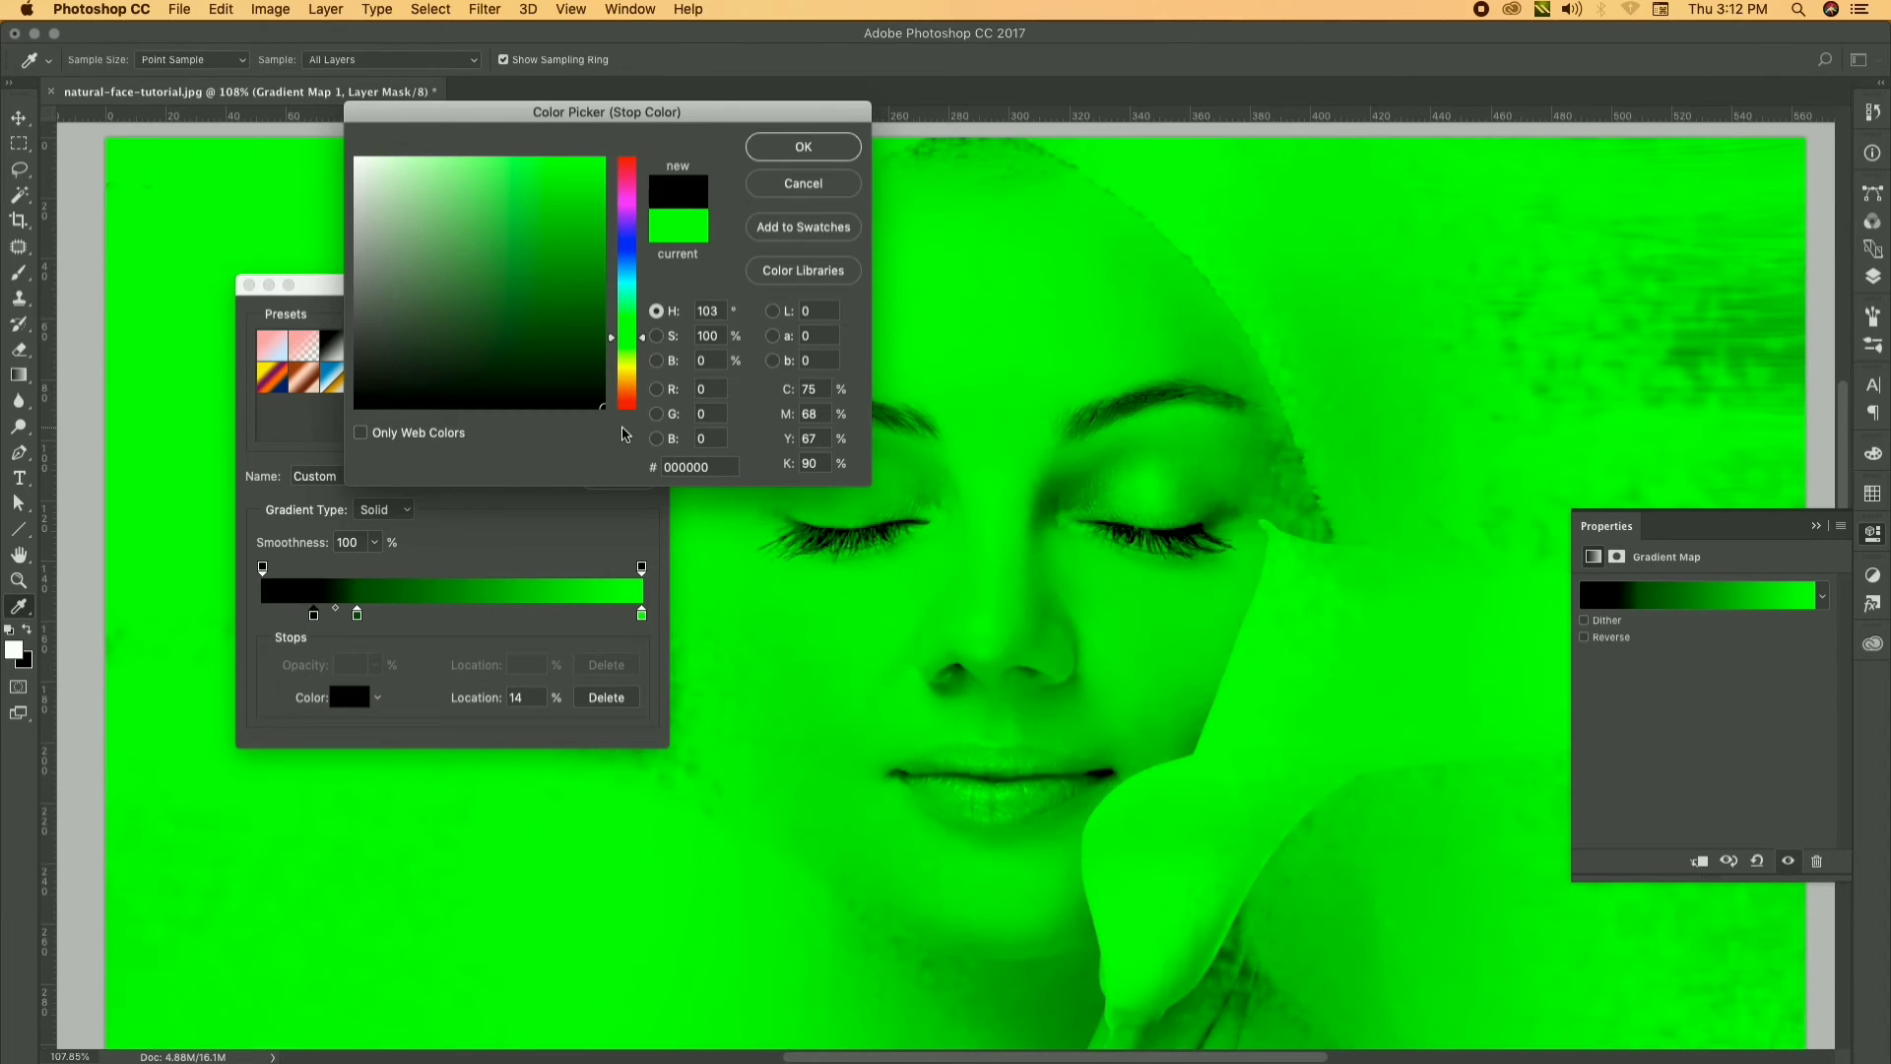
pyautogui.click(835, 144)
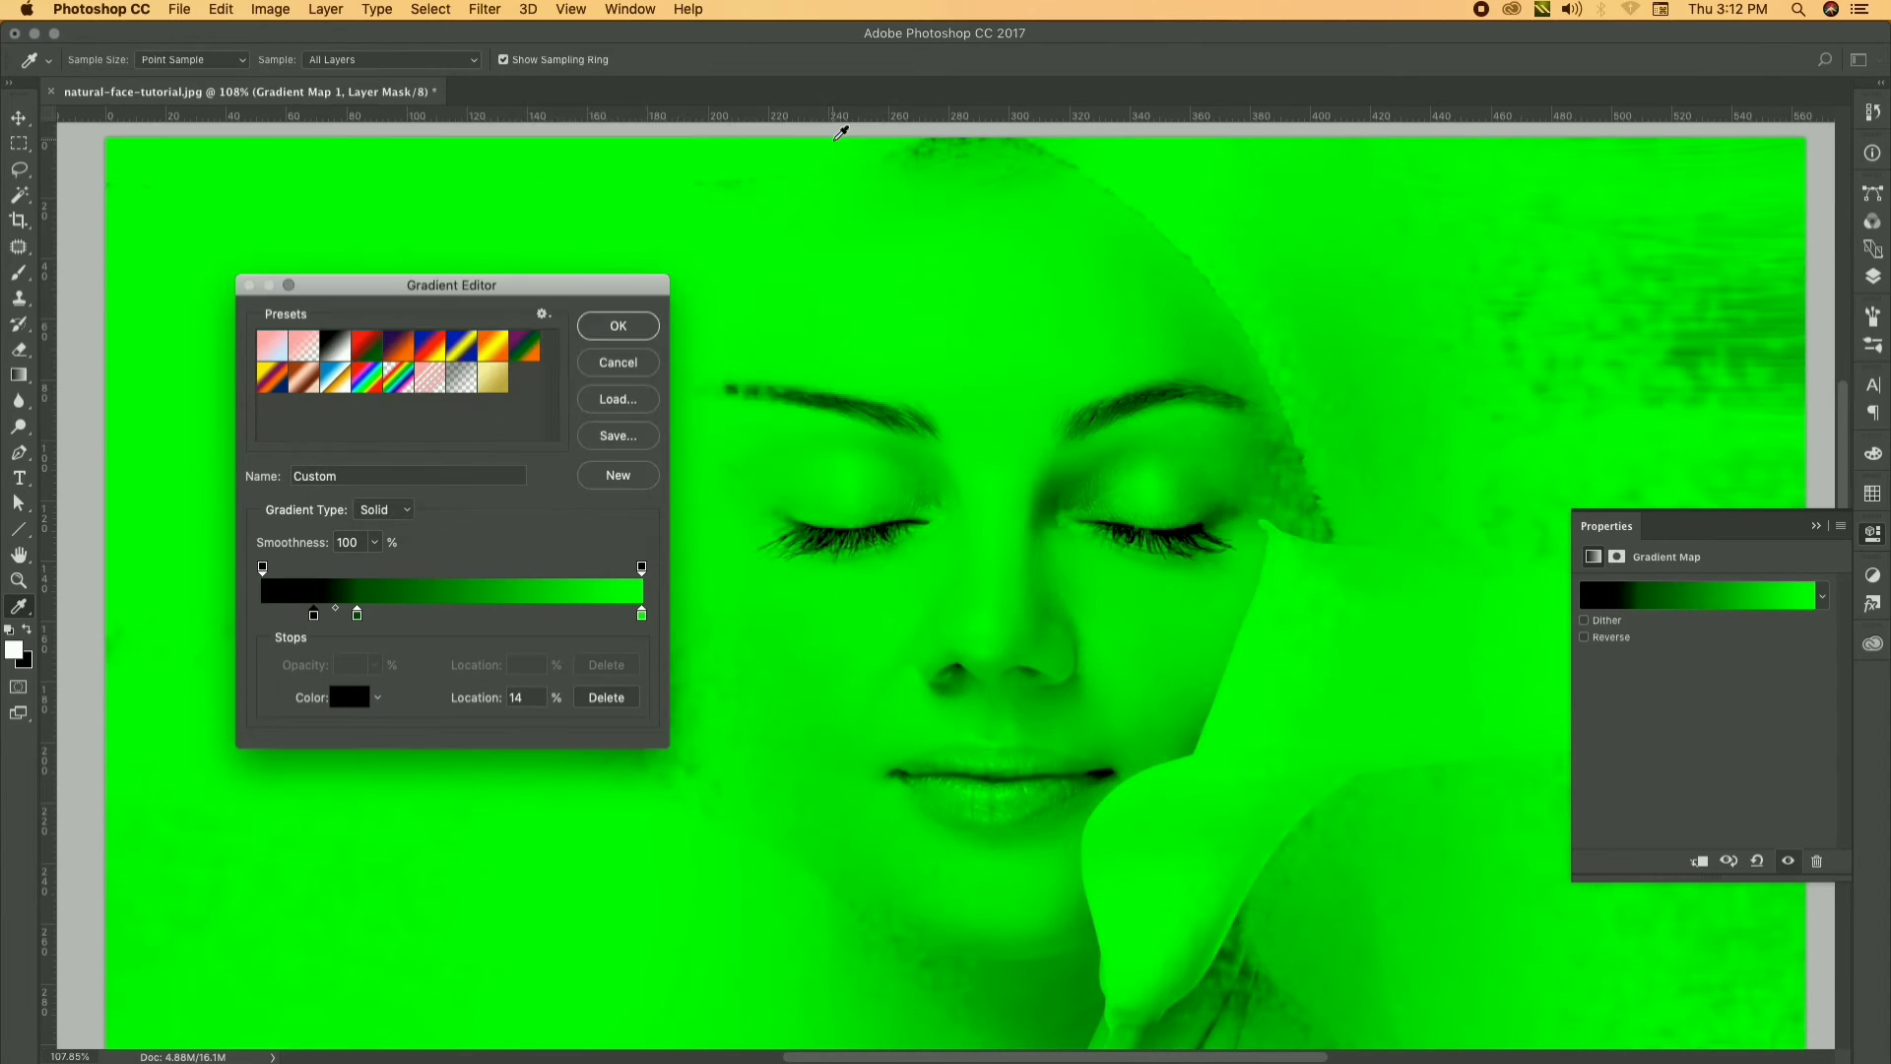
# Confirm the gradient, apply Levels 84 / 0.93 / 255 to Layer 1 copy, and open Hue/Saturation
pyautogui.click(618, 326)
pyautogui.press('super+0')
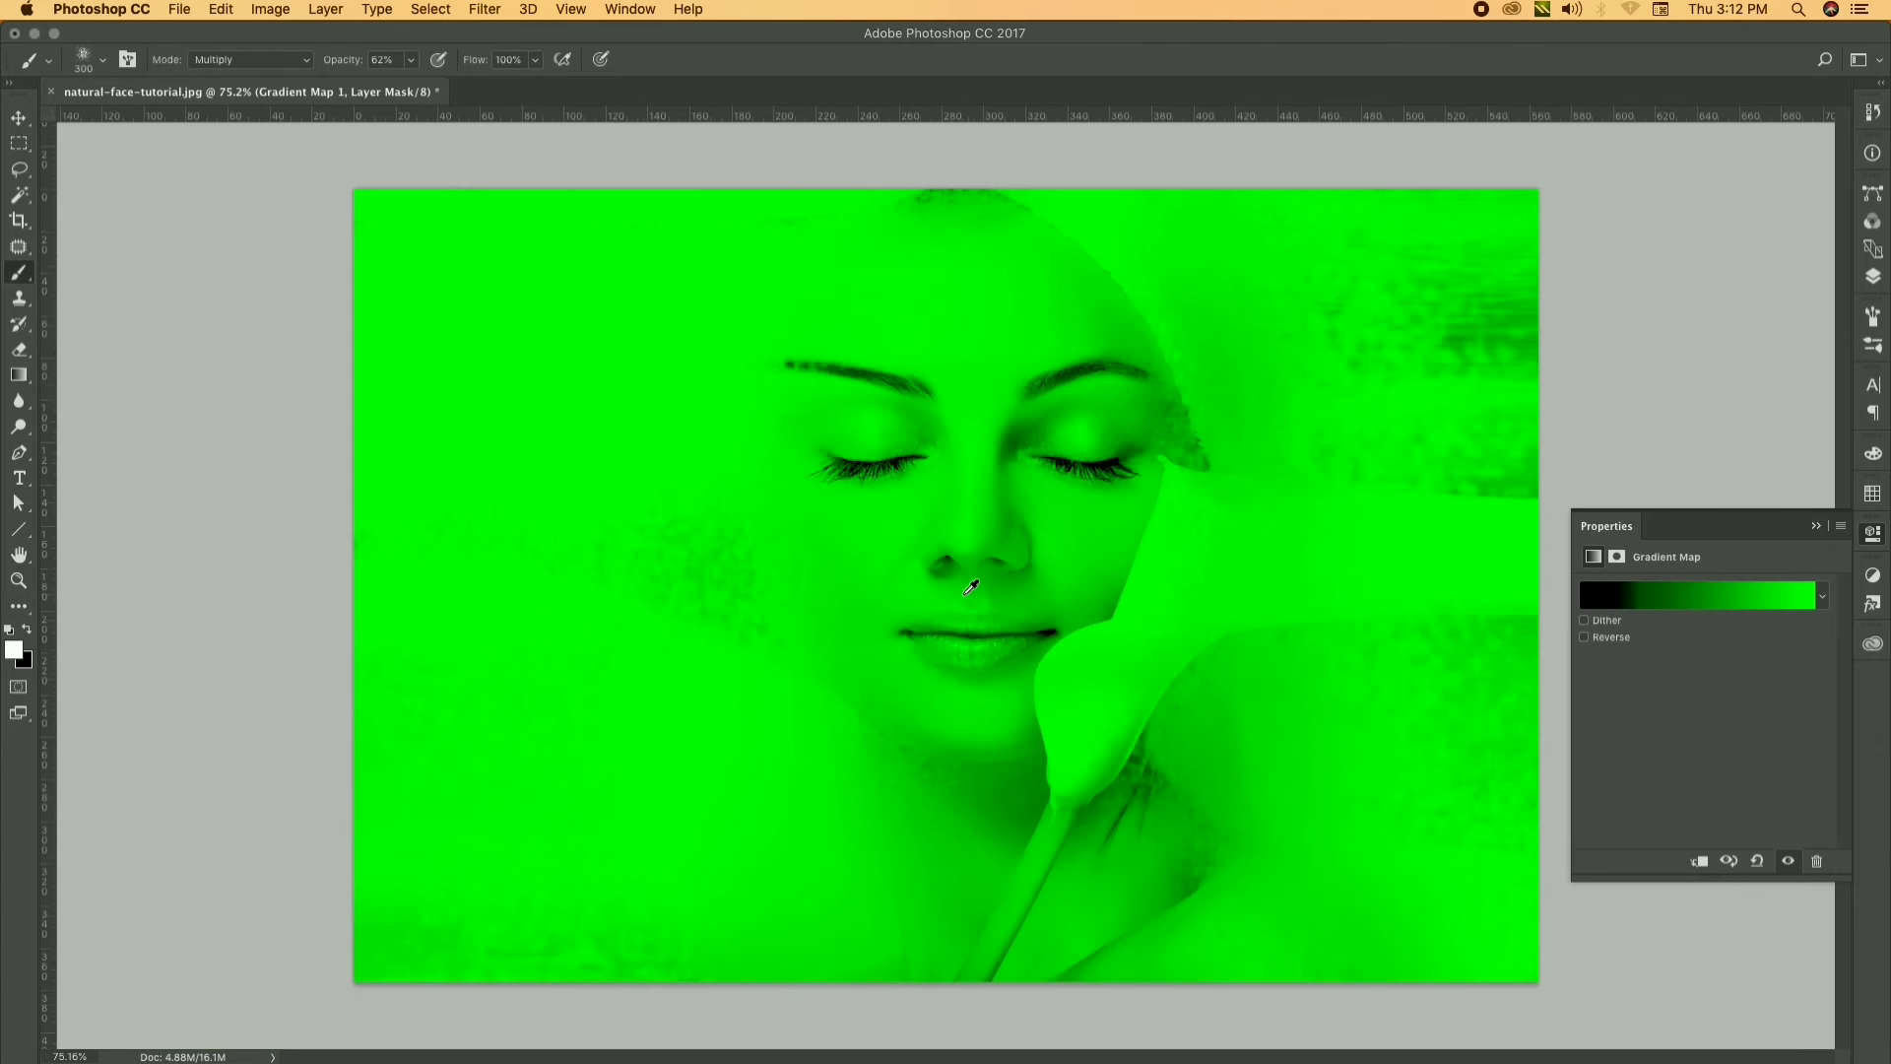
pyautogui.press('b')
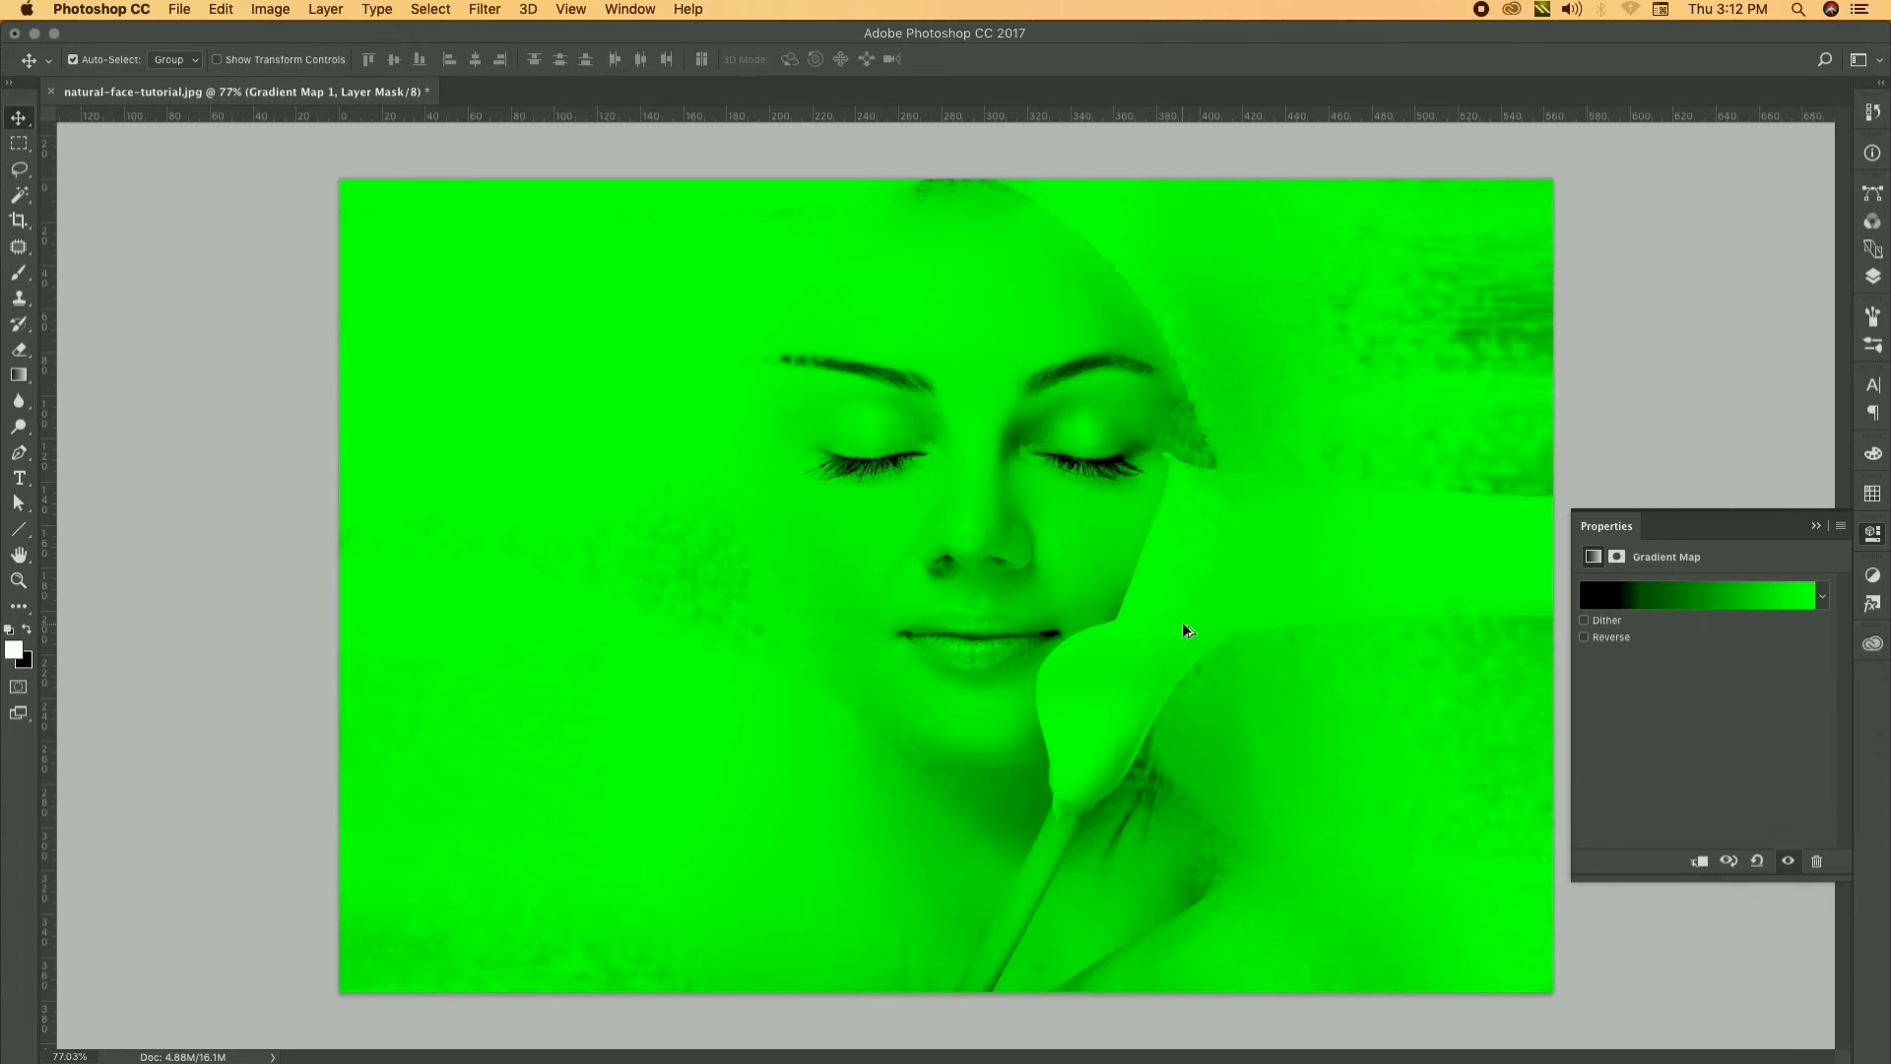
pyautogui.hotkey('ctrl', 'l')
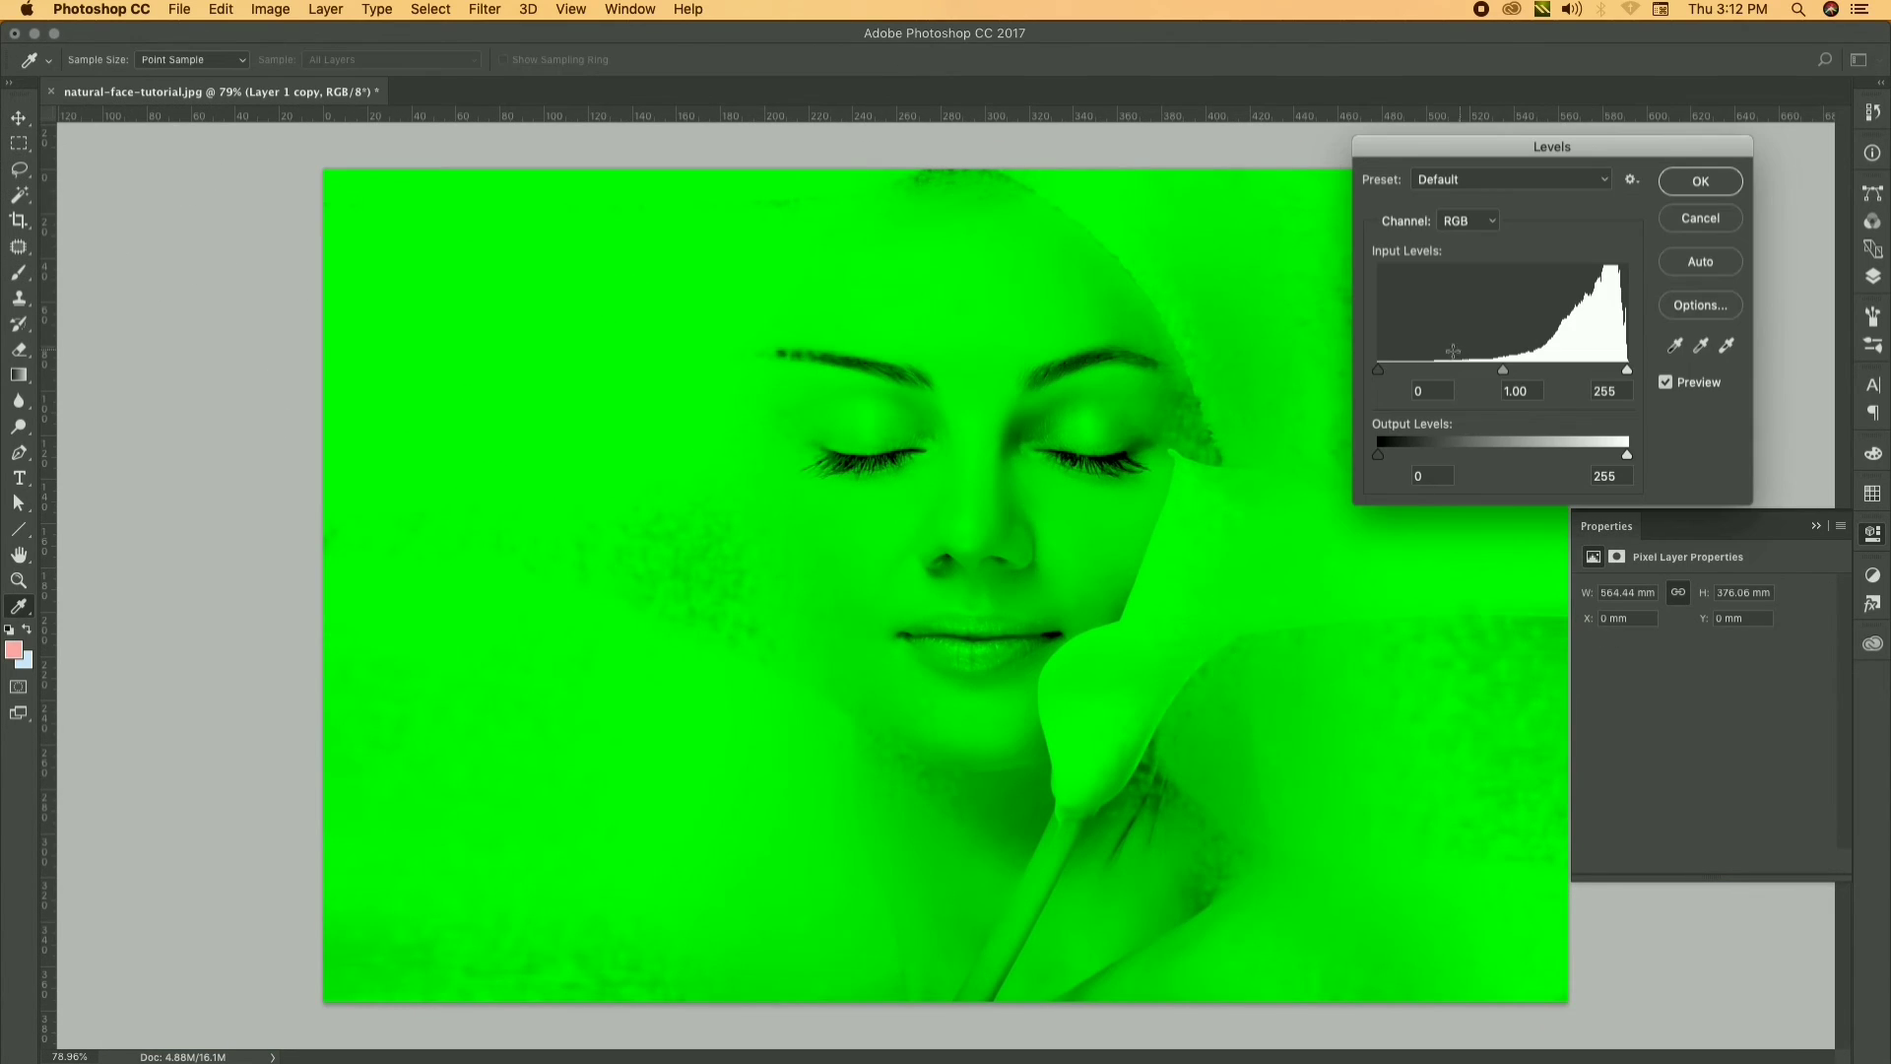
pyautogui.moveTo(1388, 377); pyautogui.dragTo(1452, 384)
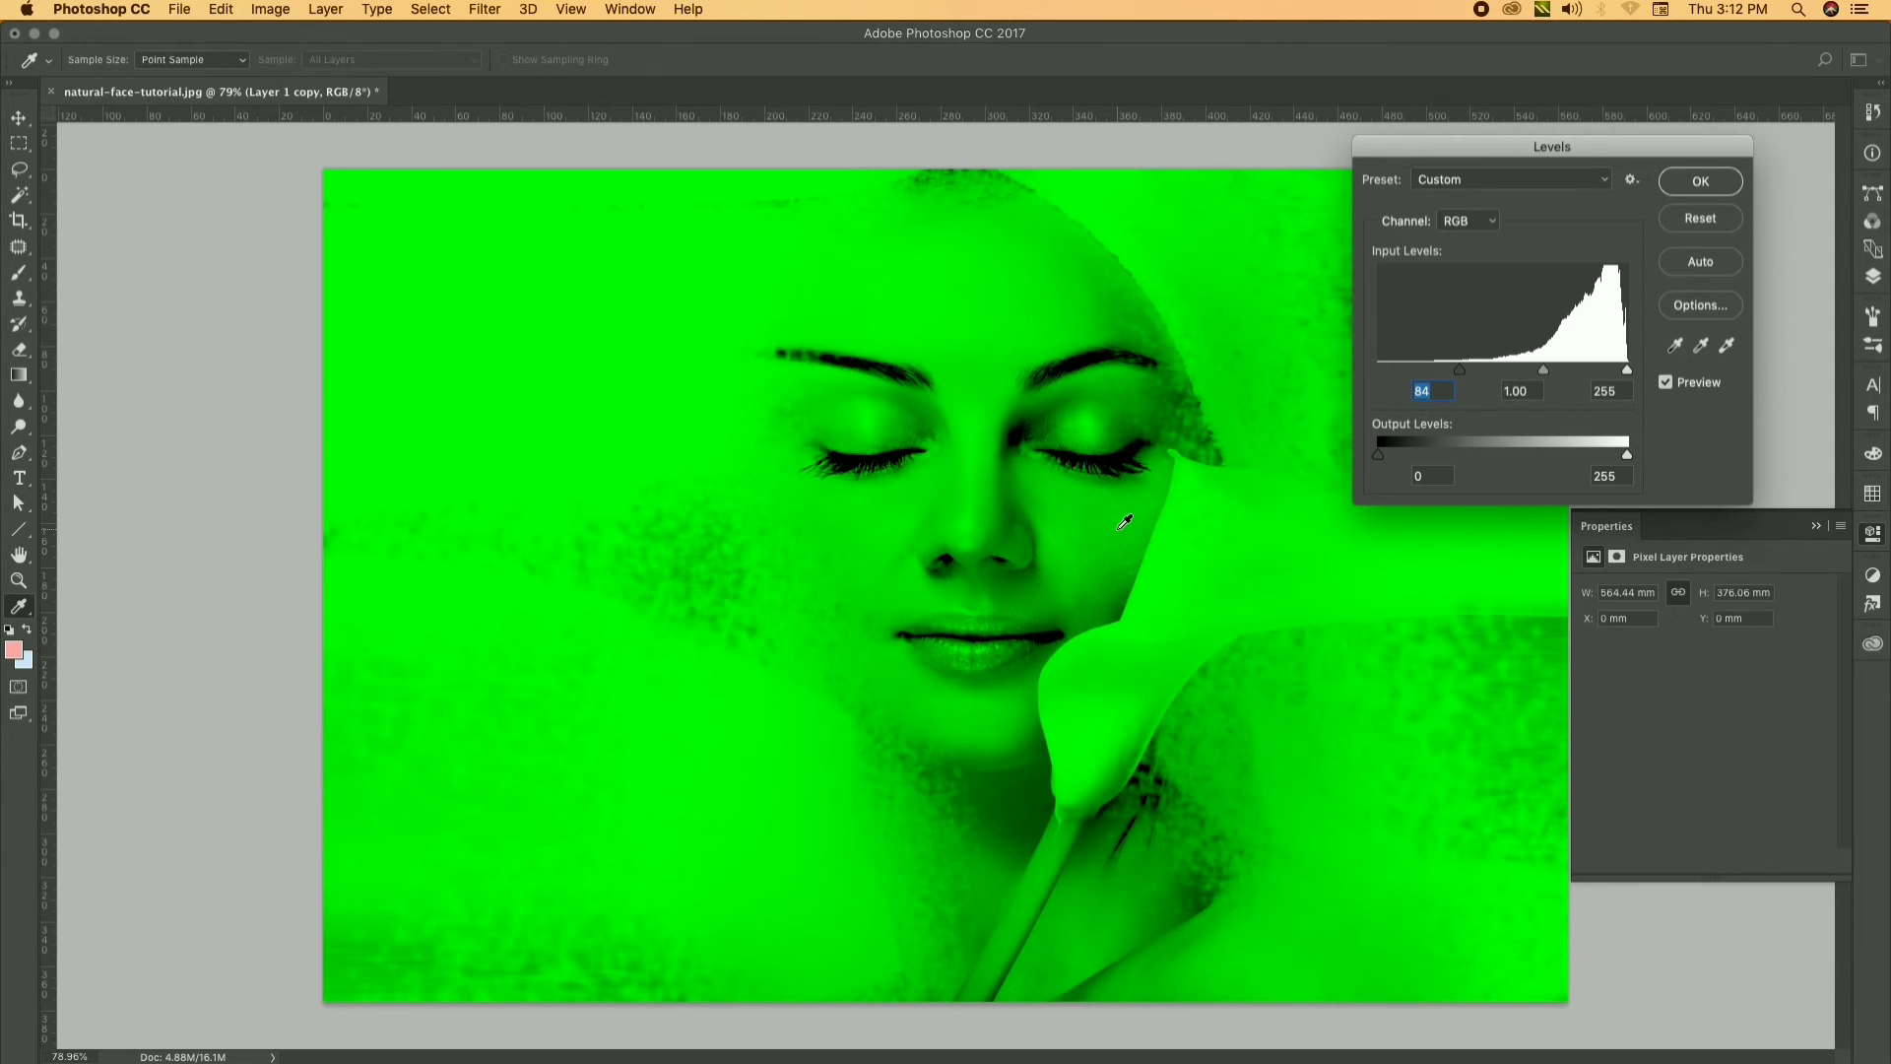
pyautogui.scroll(3, 1125, 522)
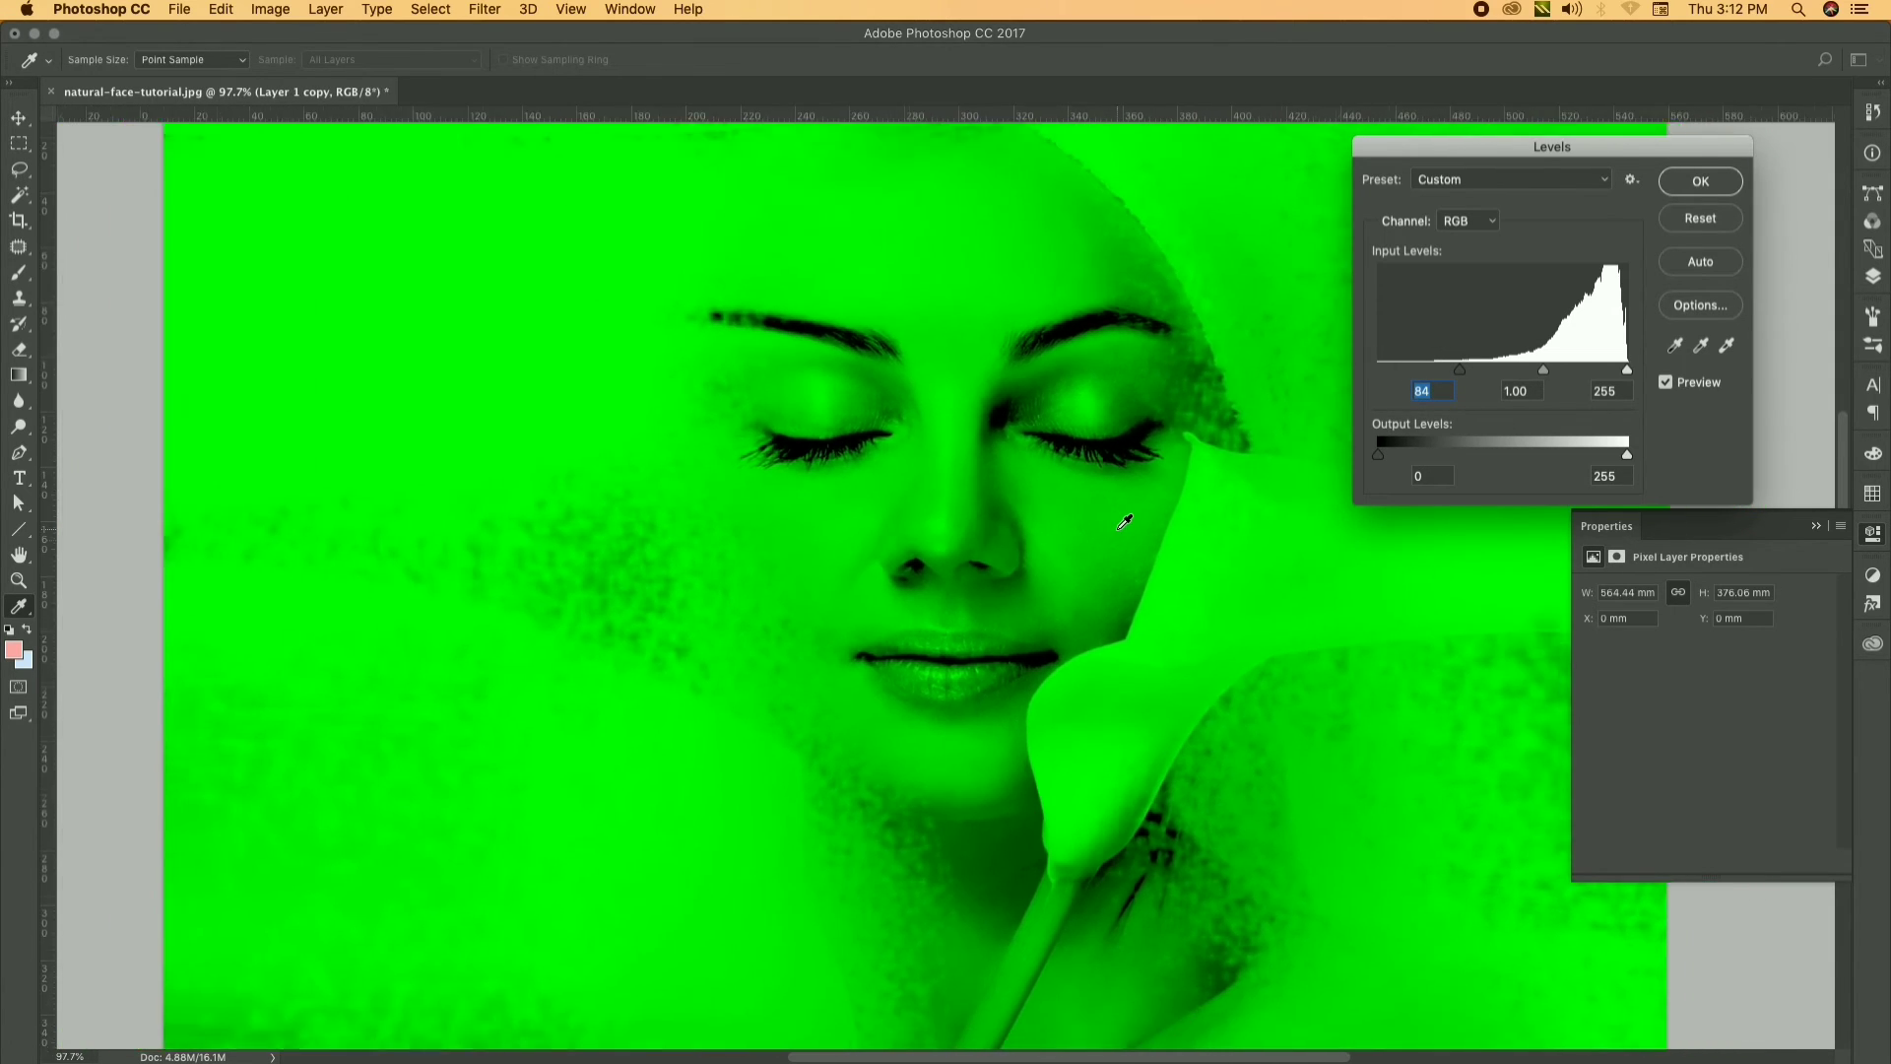
pyautogui.scroll(-1, 1125, 522)
pyautogui.moveTo(1613, 372)
pyautogui.mouseDown()
pyautogui.moveTo(1642, 369)
pyautogui.moveTo(1548, 370)
pyautogui.mouseUp()
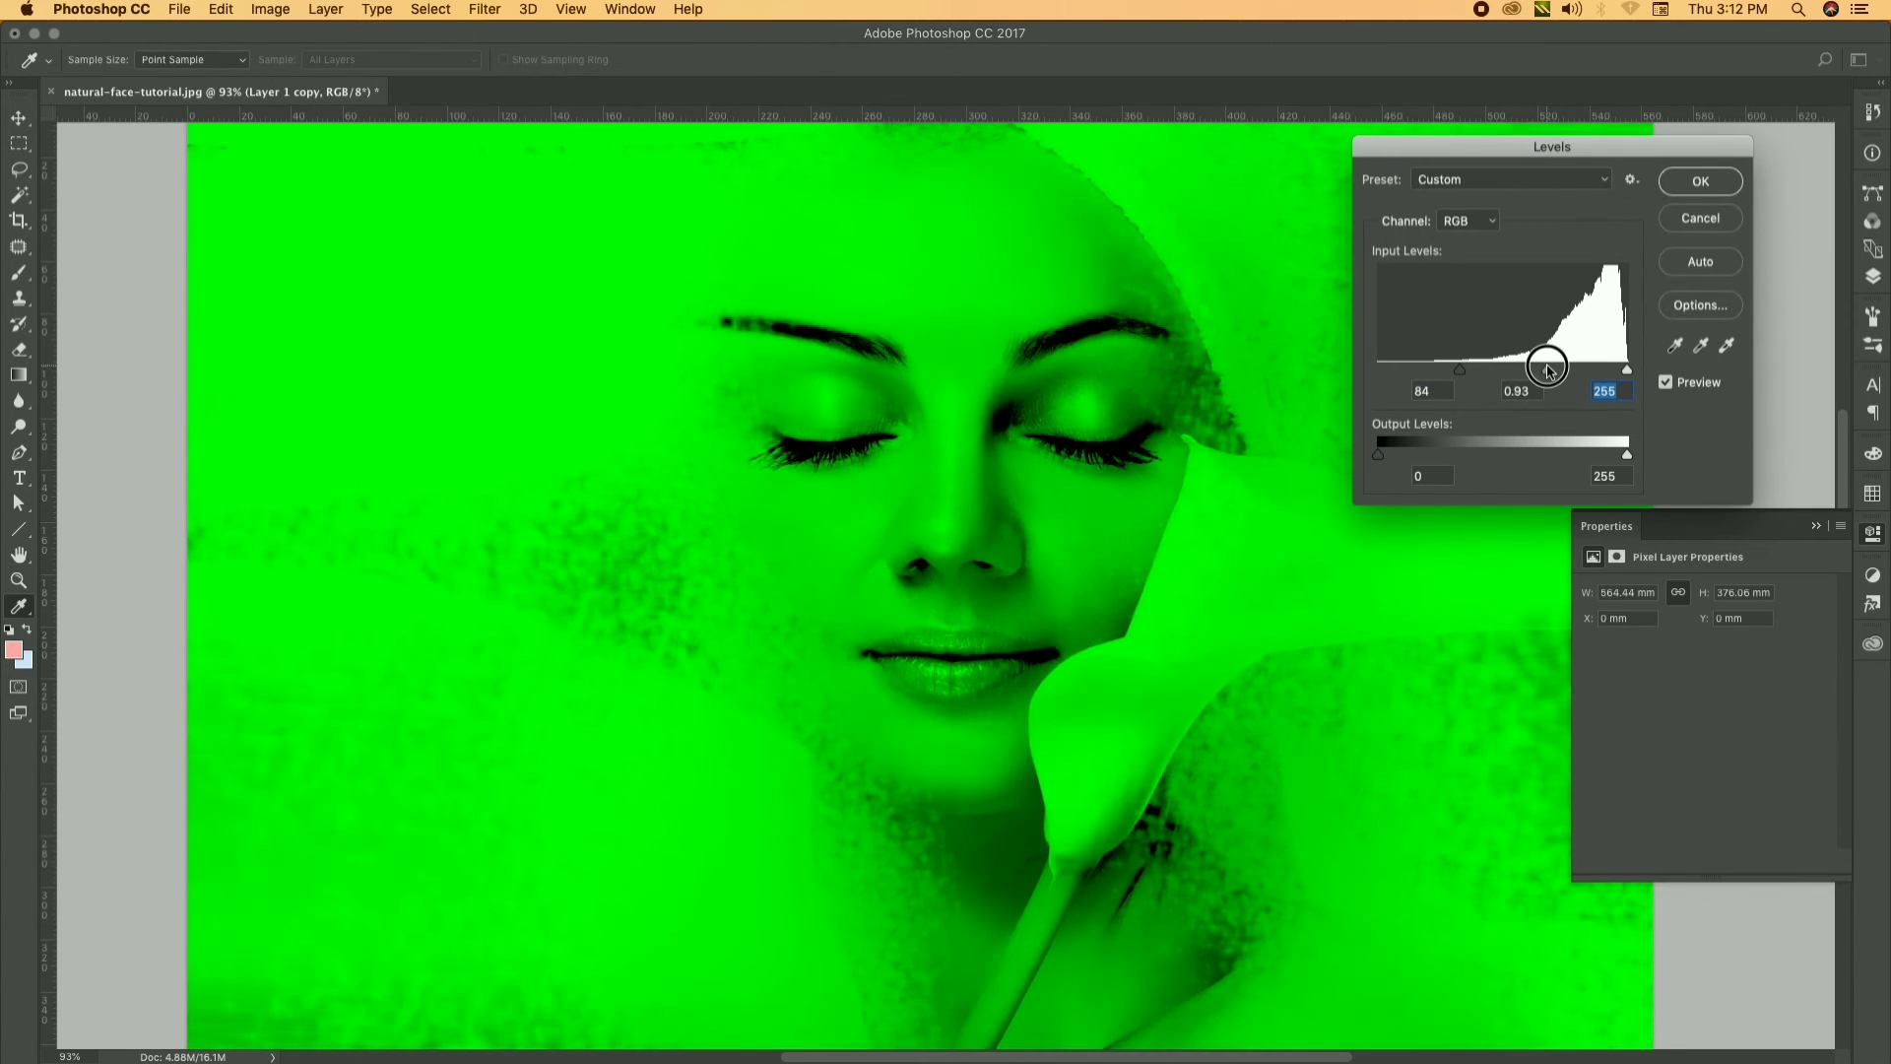
pyautogui.scroll(-2, 1148, 544)
pyautogui.scroll(-3, 1143, 541)
pyautogui.press('Return')
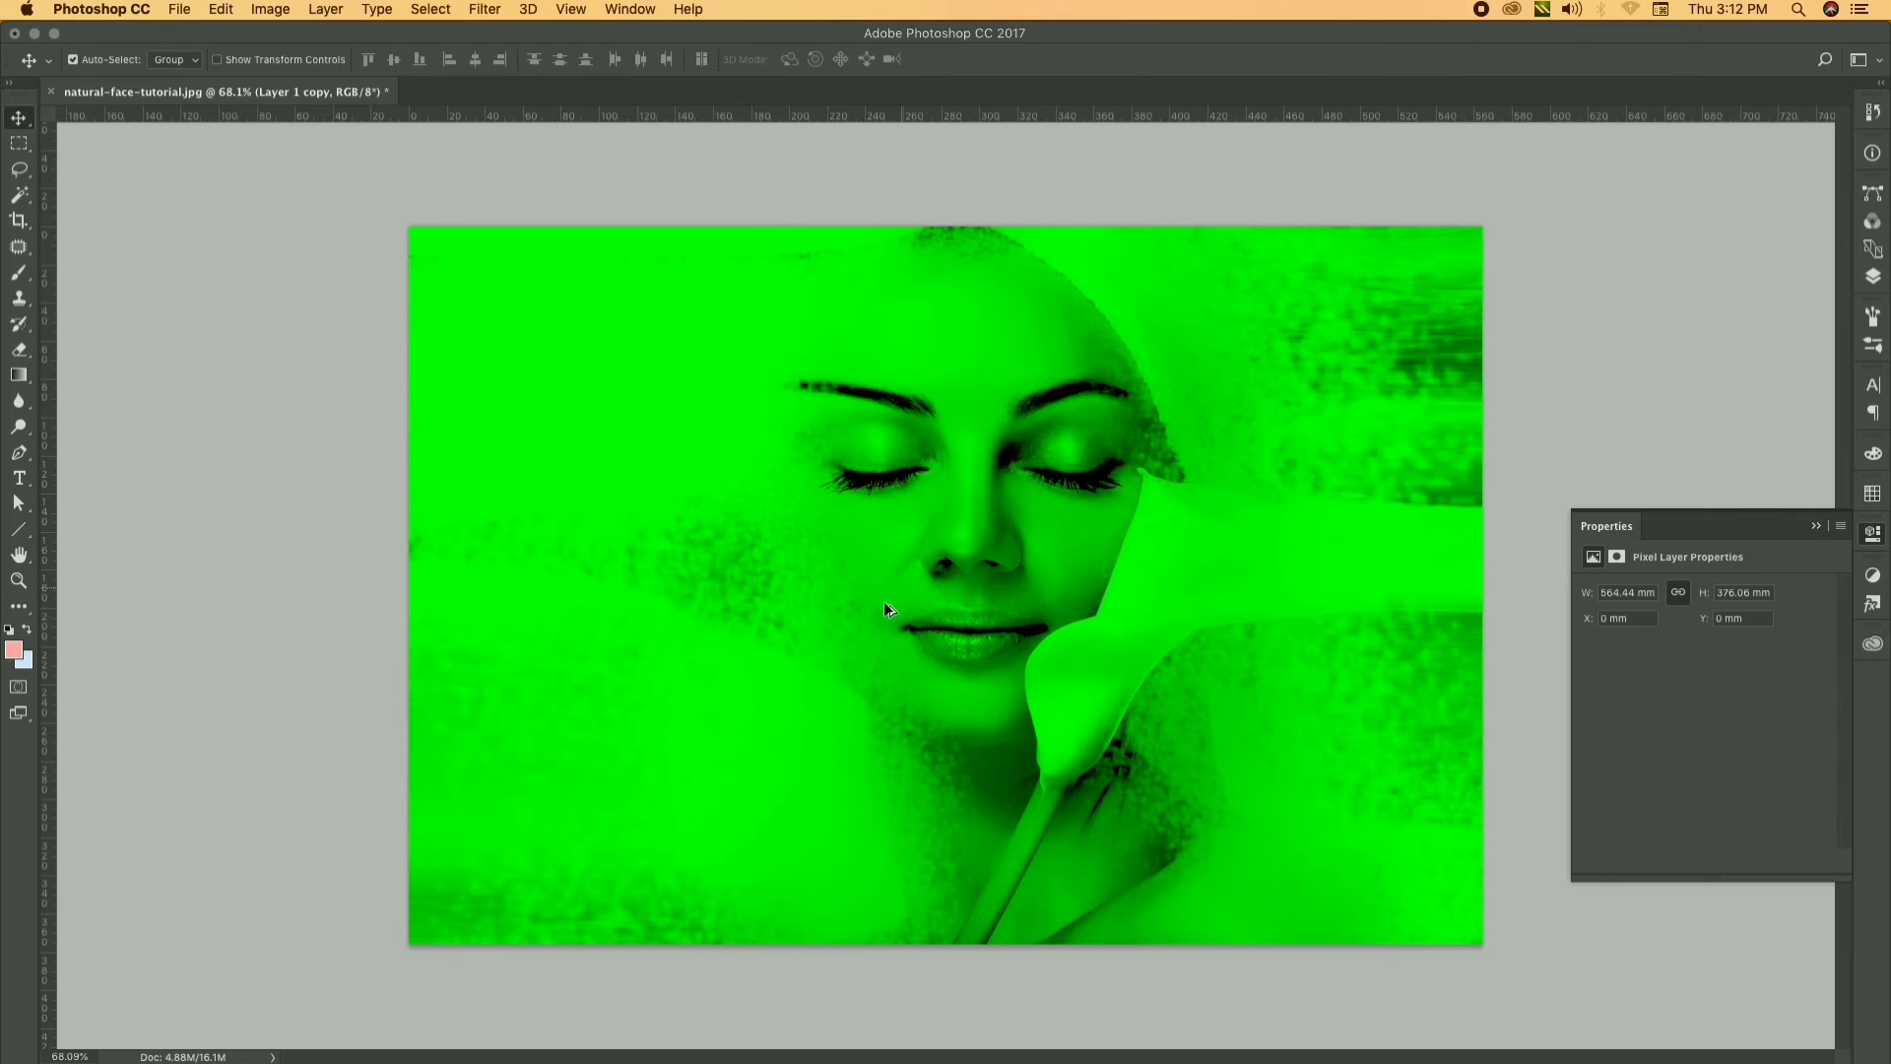
pyautogui.scroll(1, 889, 614)
pyautogui.hotkey('ctrl', 'u')
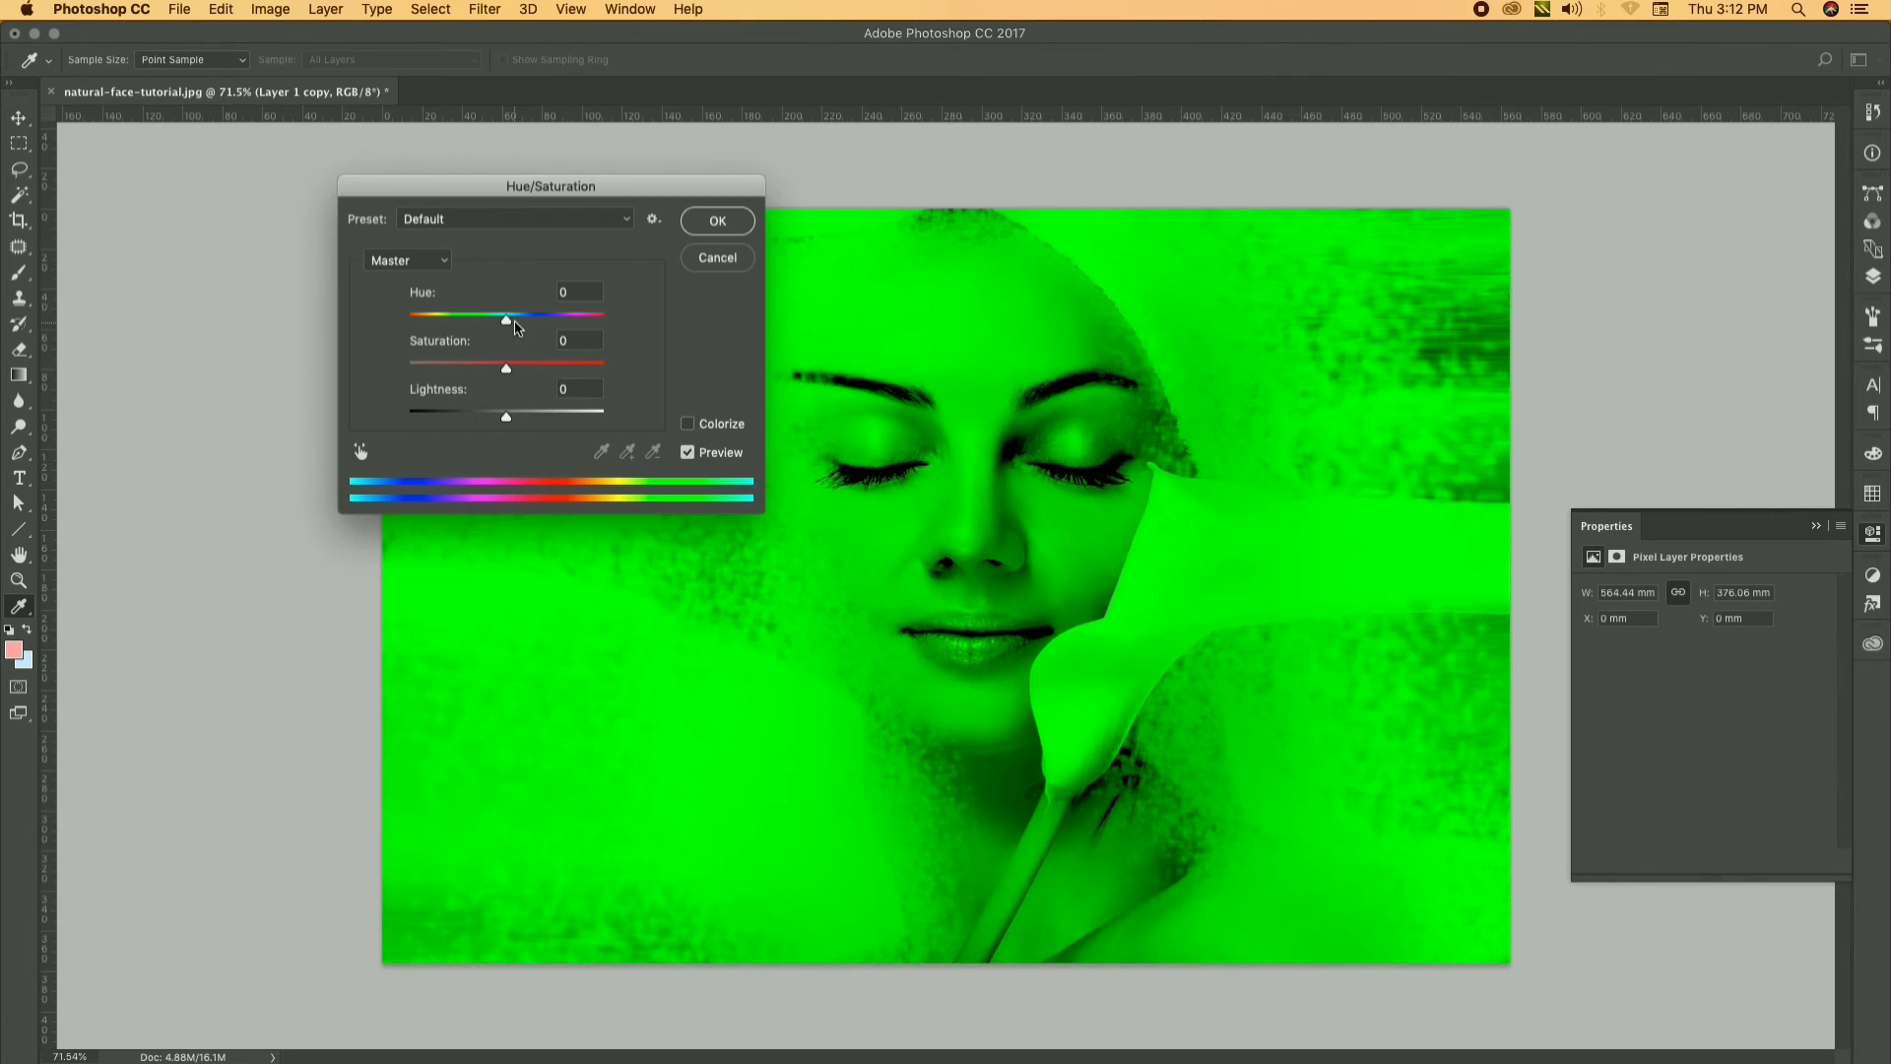
# Shift Layer 1 copy's hue to +124, confirm, and reopen the Layers panel
pyautogui.moveTo(506, 314)
pyautogui.mouseDown()
pyautogui.moveTo(464, 318)
pyautogui.moveTo(570, 322)
pyautogui.mouseUp()
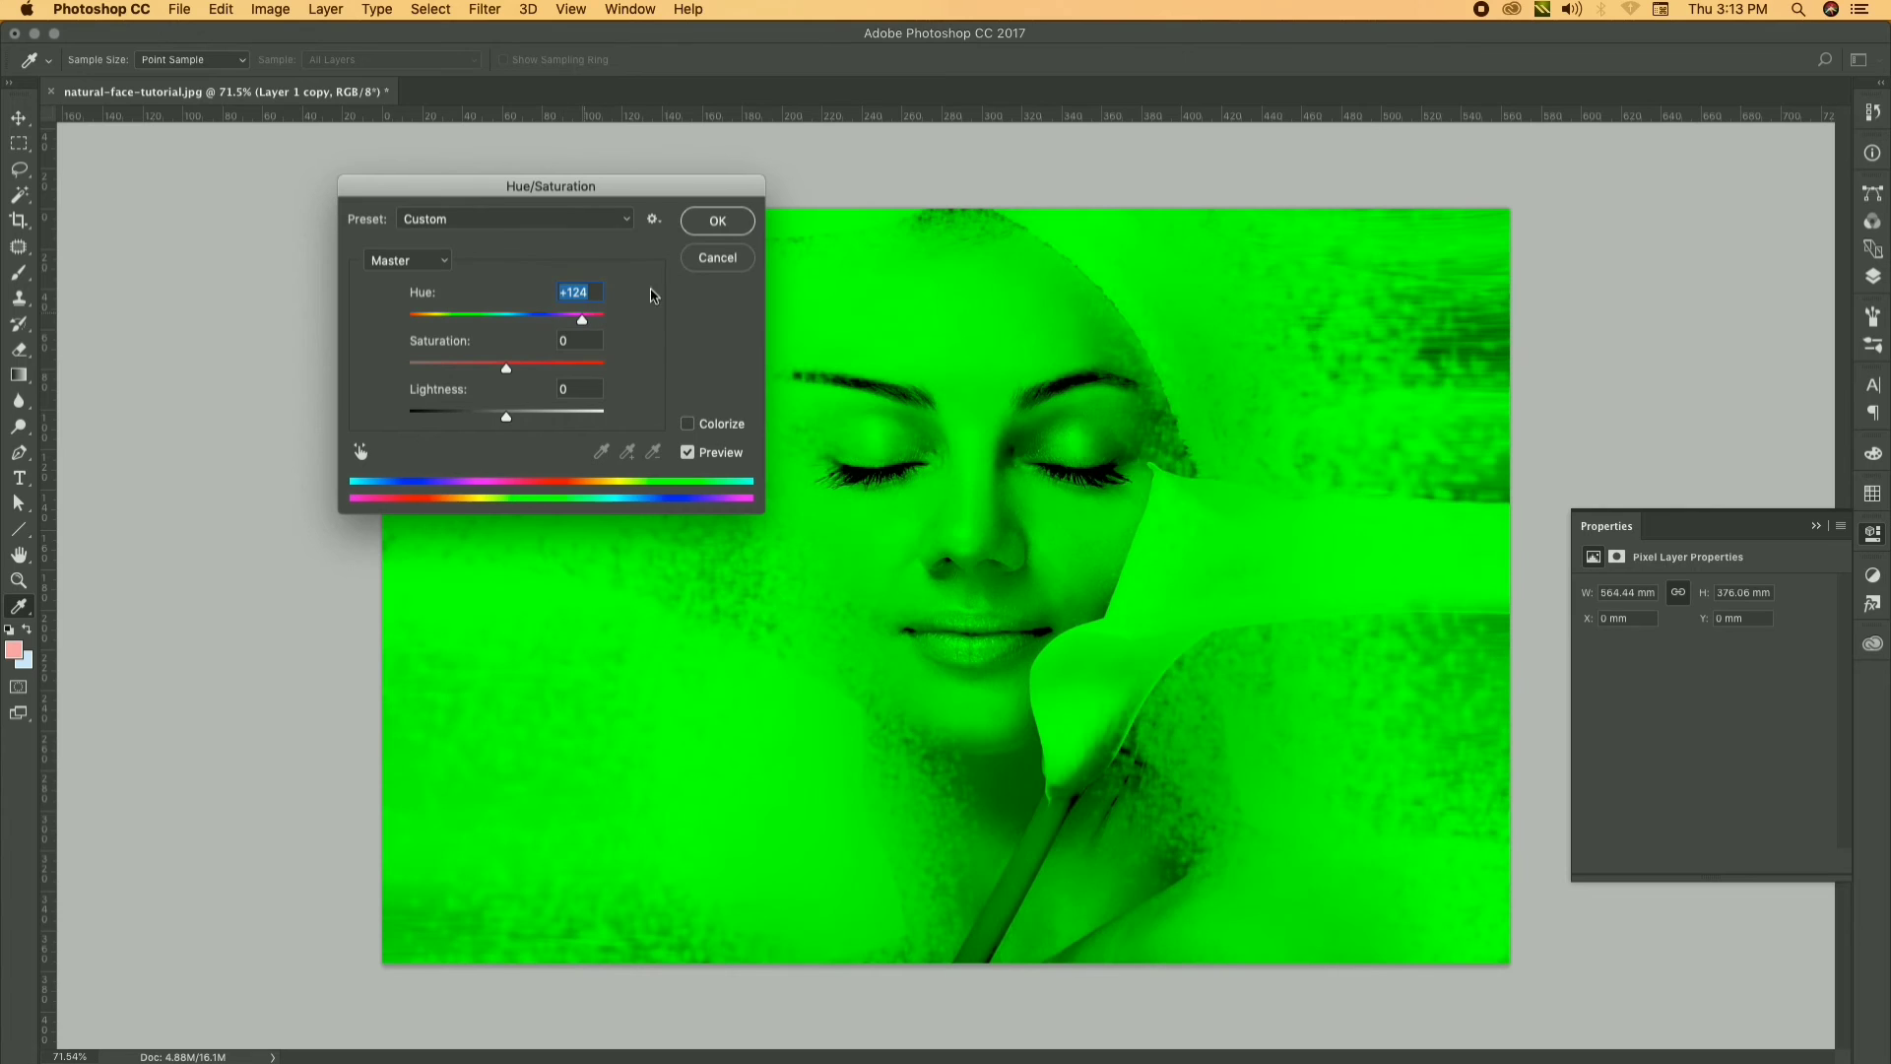
pyautogui.press('Return')
pyautogui.press('v')
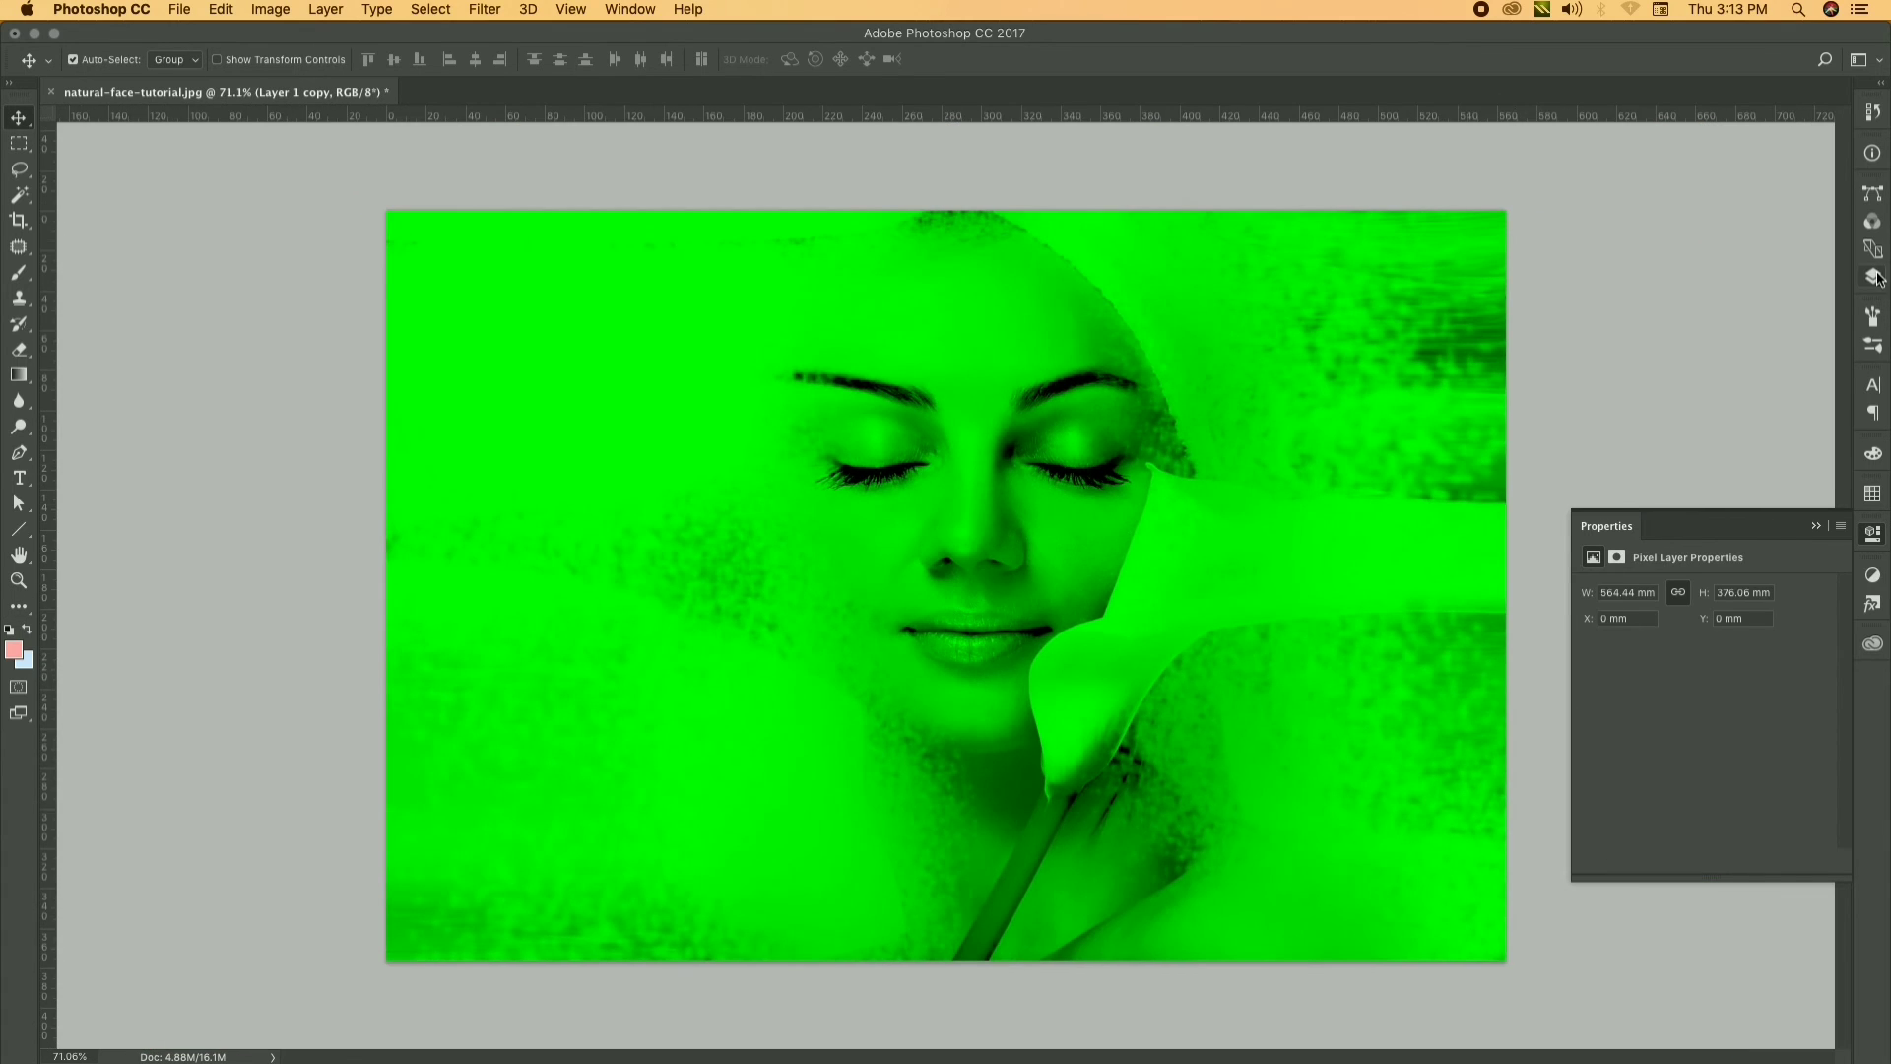
pyautogui.click(1874, 277)
# Duplicate the Gradient Map 1 layer and set the copy's blend mode to Dissolve
pyautogui.click(1752, 302)
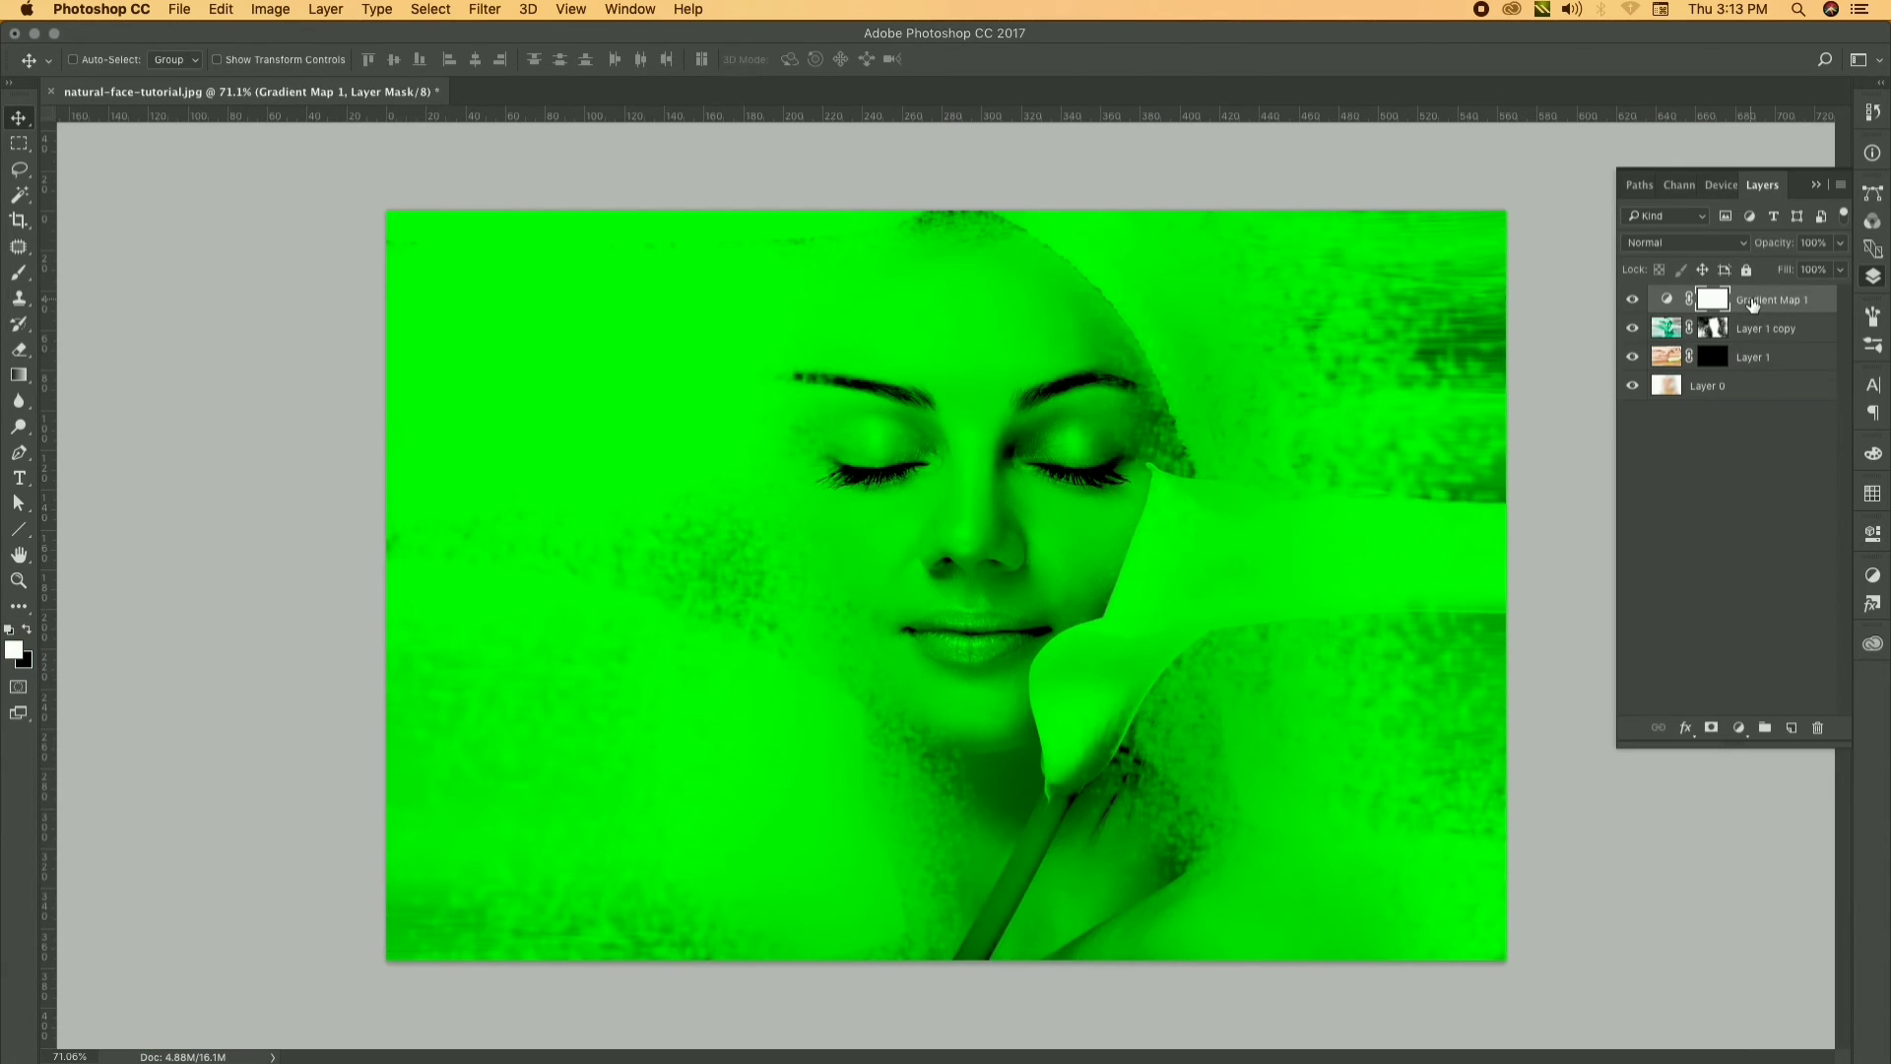
pyautogui.press('super+j')
pyautogui.scroll(3, 1138, 539)
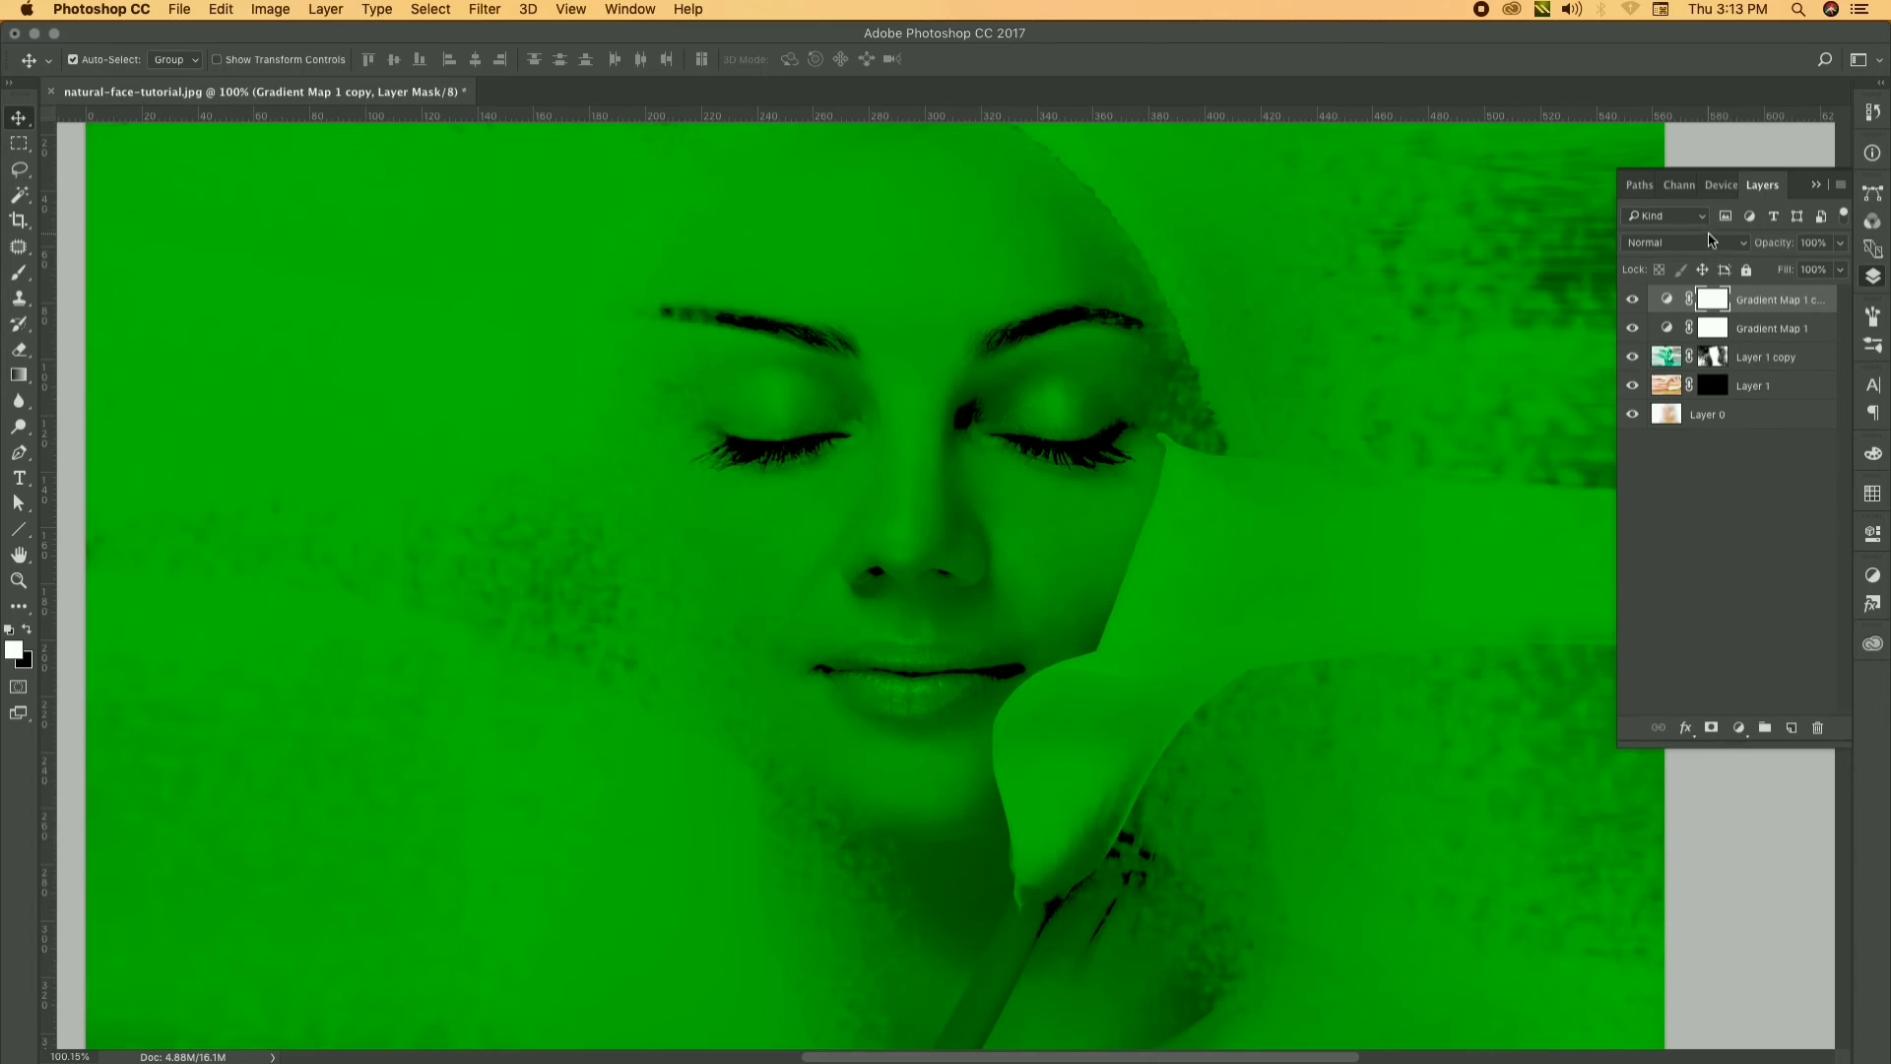
pyautogui.click(1709, 240)
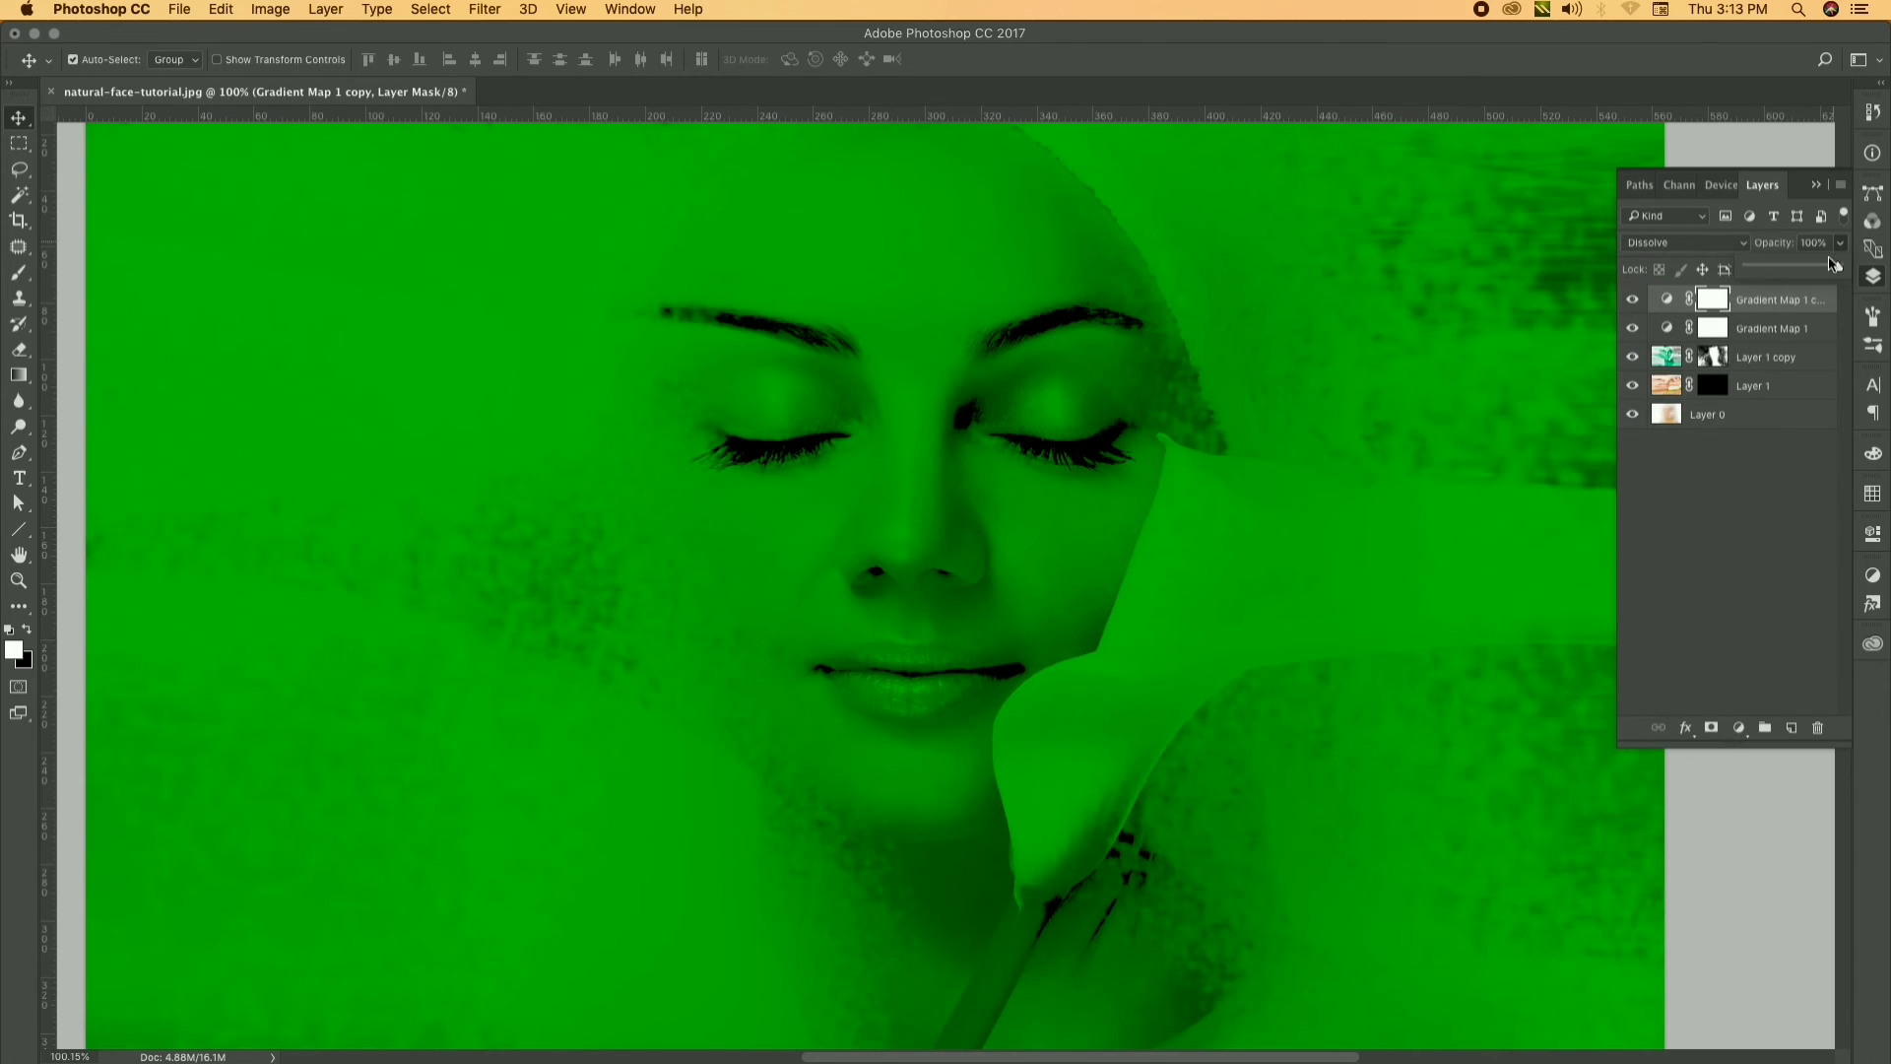
# Lower the Gradient Map 1 copy's opacity to 10% for fine grain
pyautogui.moveTo(1830, 264); pyautogui.dragTo(1784, 268)
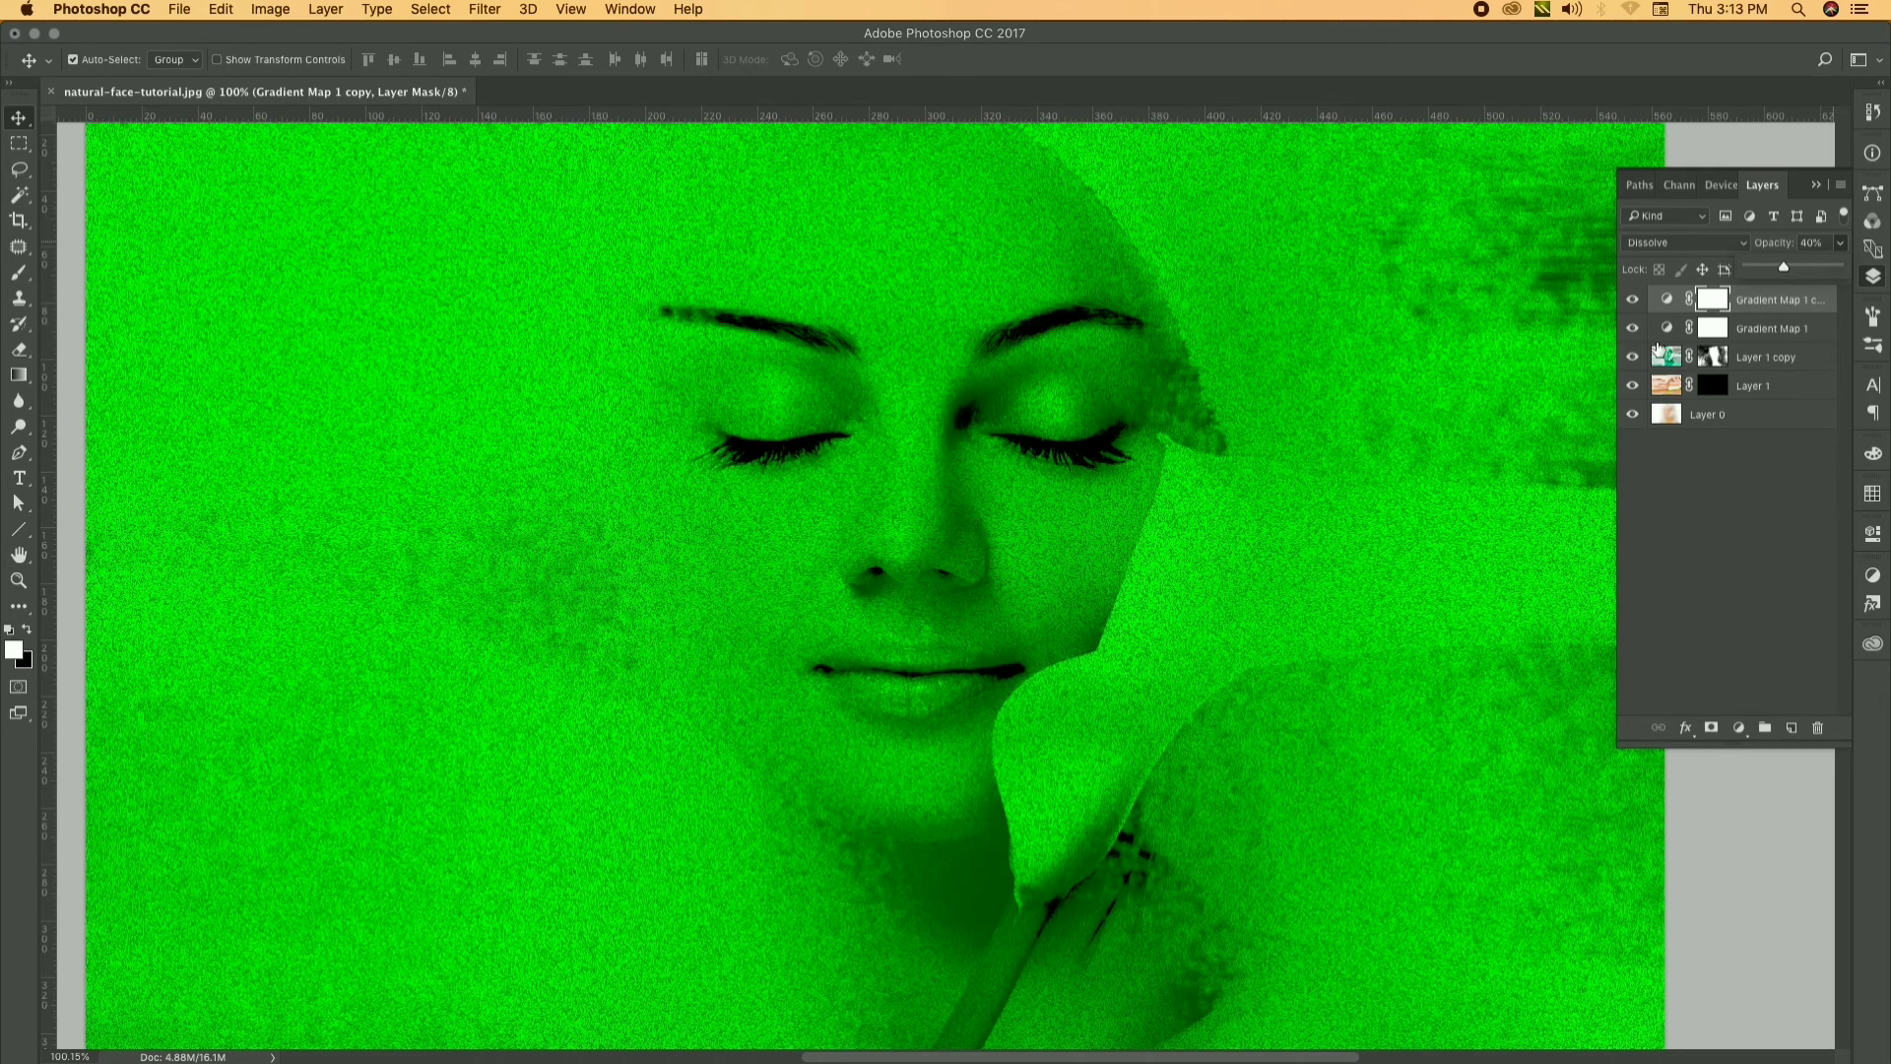
pyautogui.scroll(-3, 1145, 591)
pyautogui.scroll(3, 1131, 633)
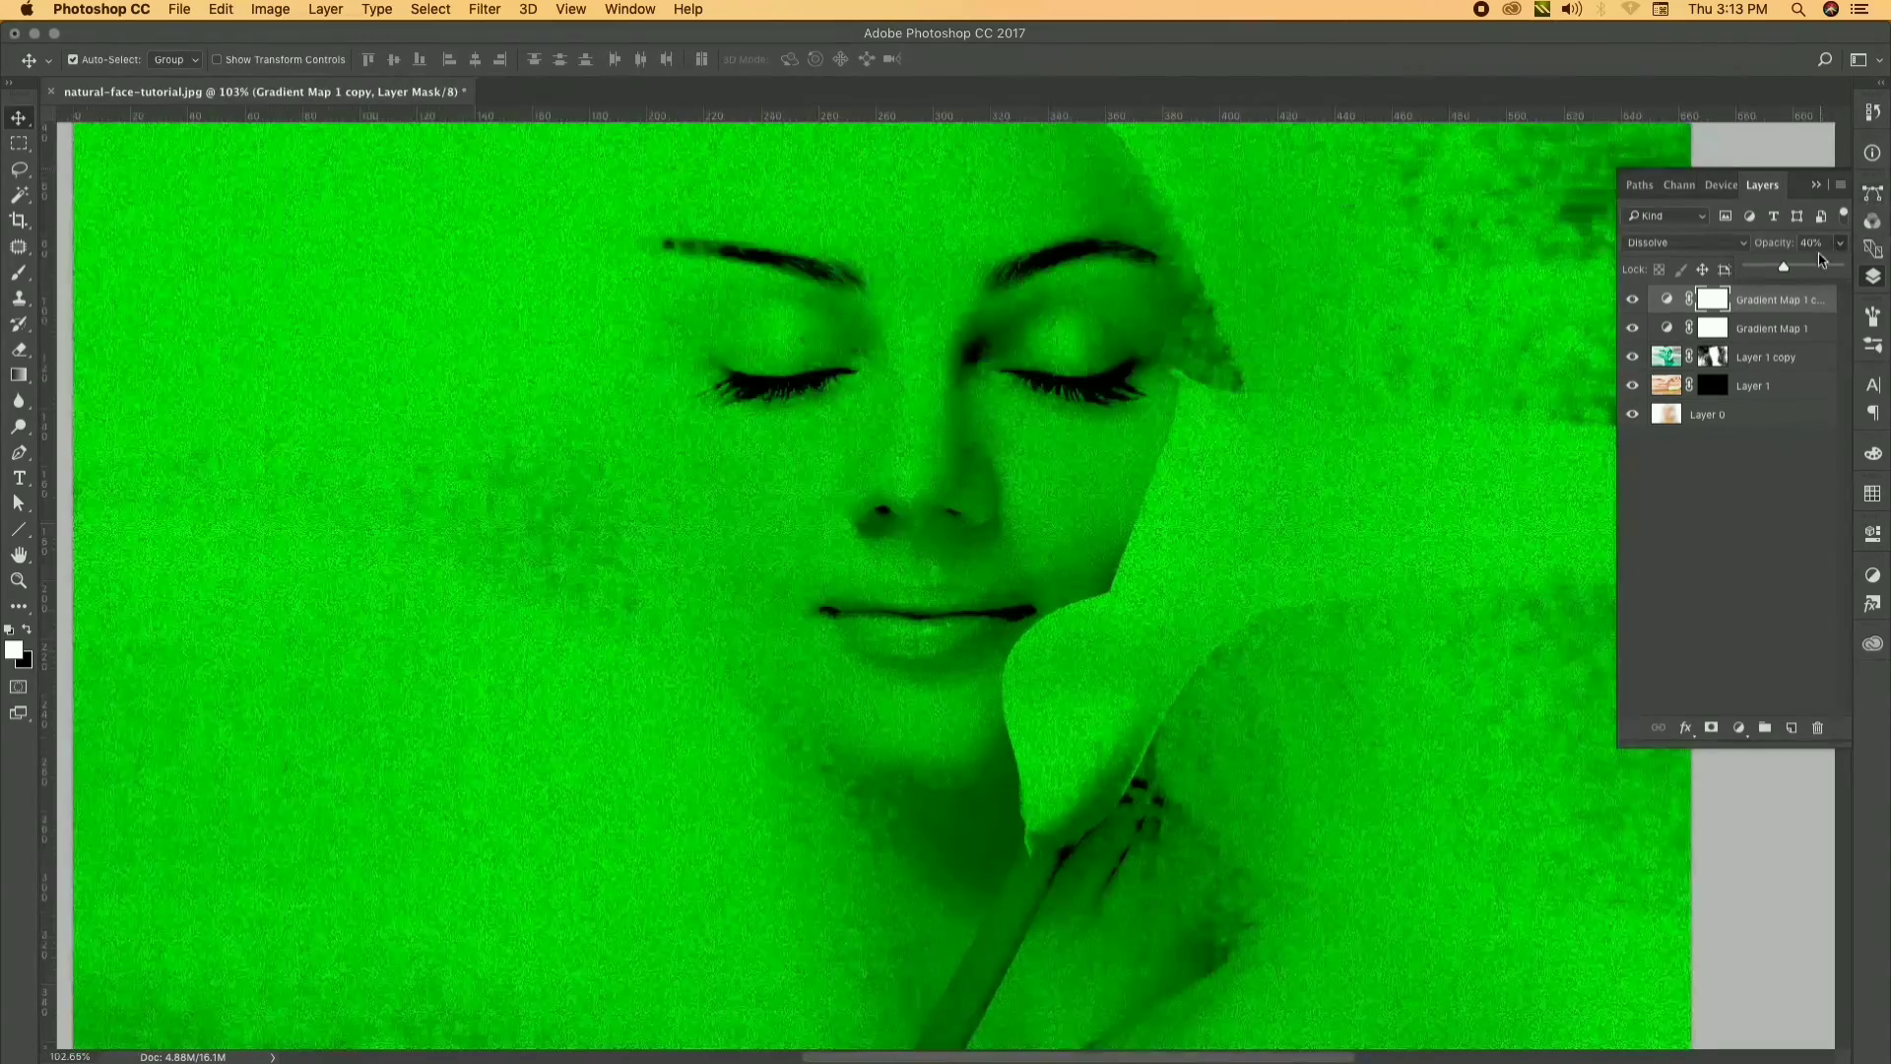
pyautogui.moveTo(1785, 268)
pyautogui.mouseDown()
pyautogui.moveTo(1838, 272)
pyautogui.moveTo(1760, 266)
pyautogui.mouseUp()
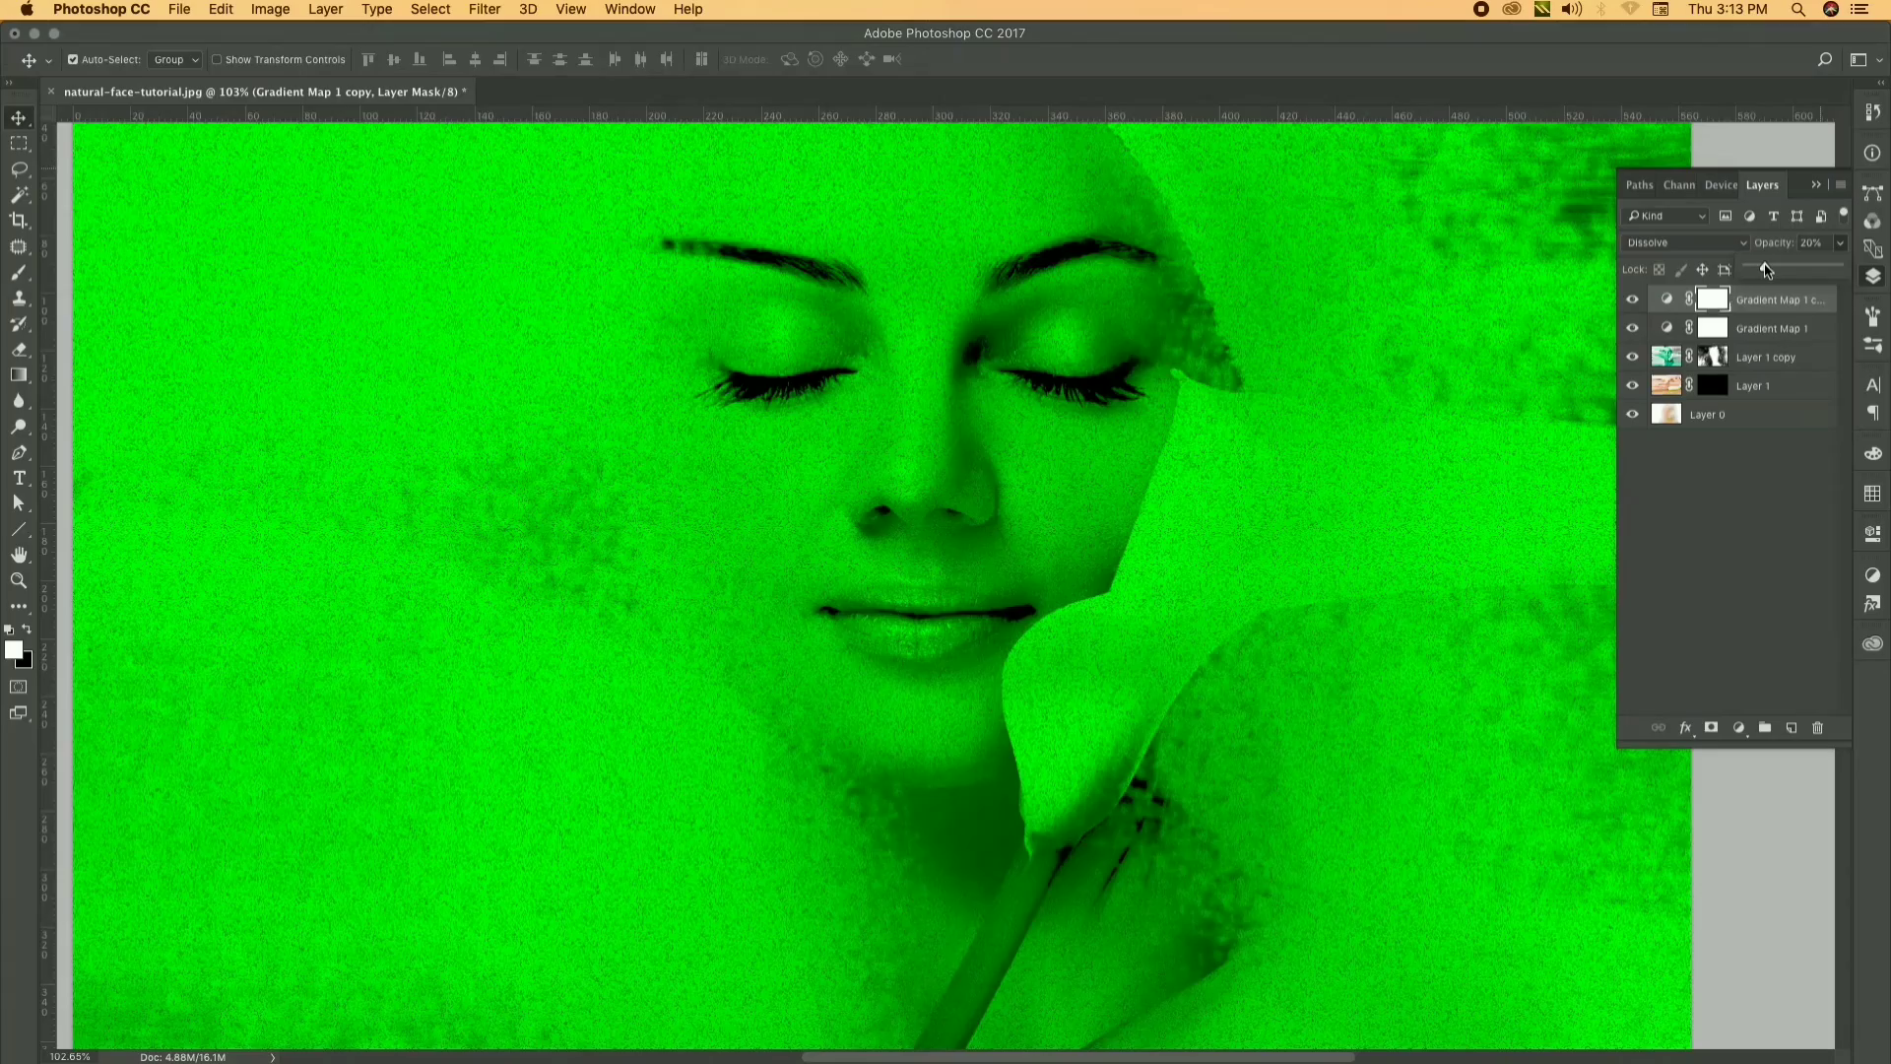
pyautogui.scroll(-3, 970, 616)
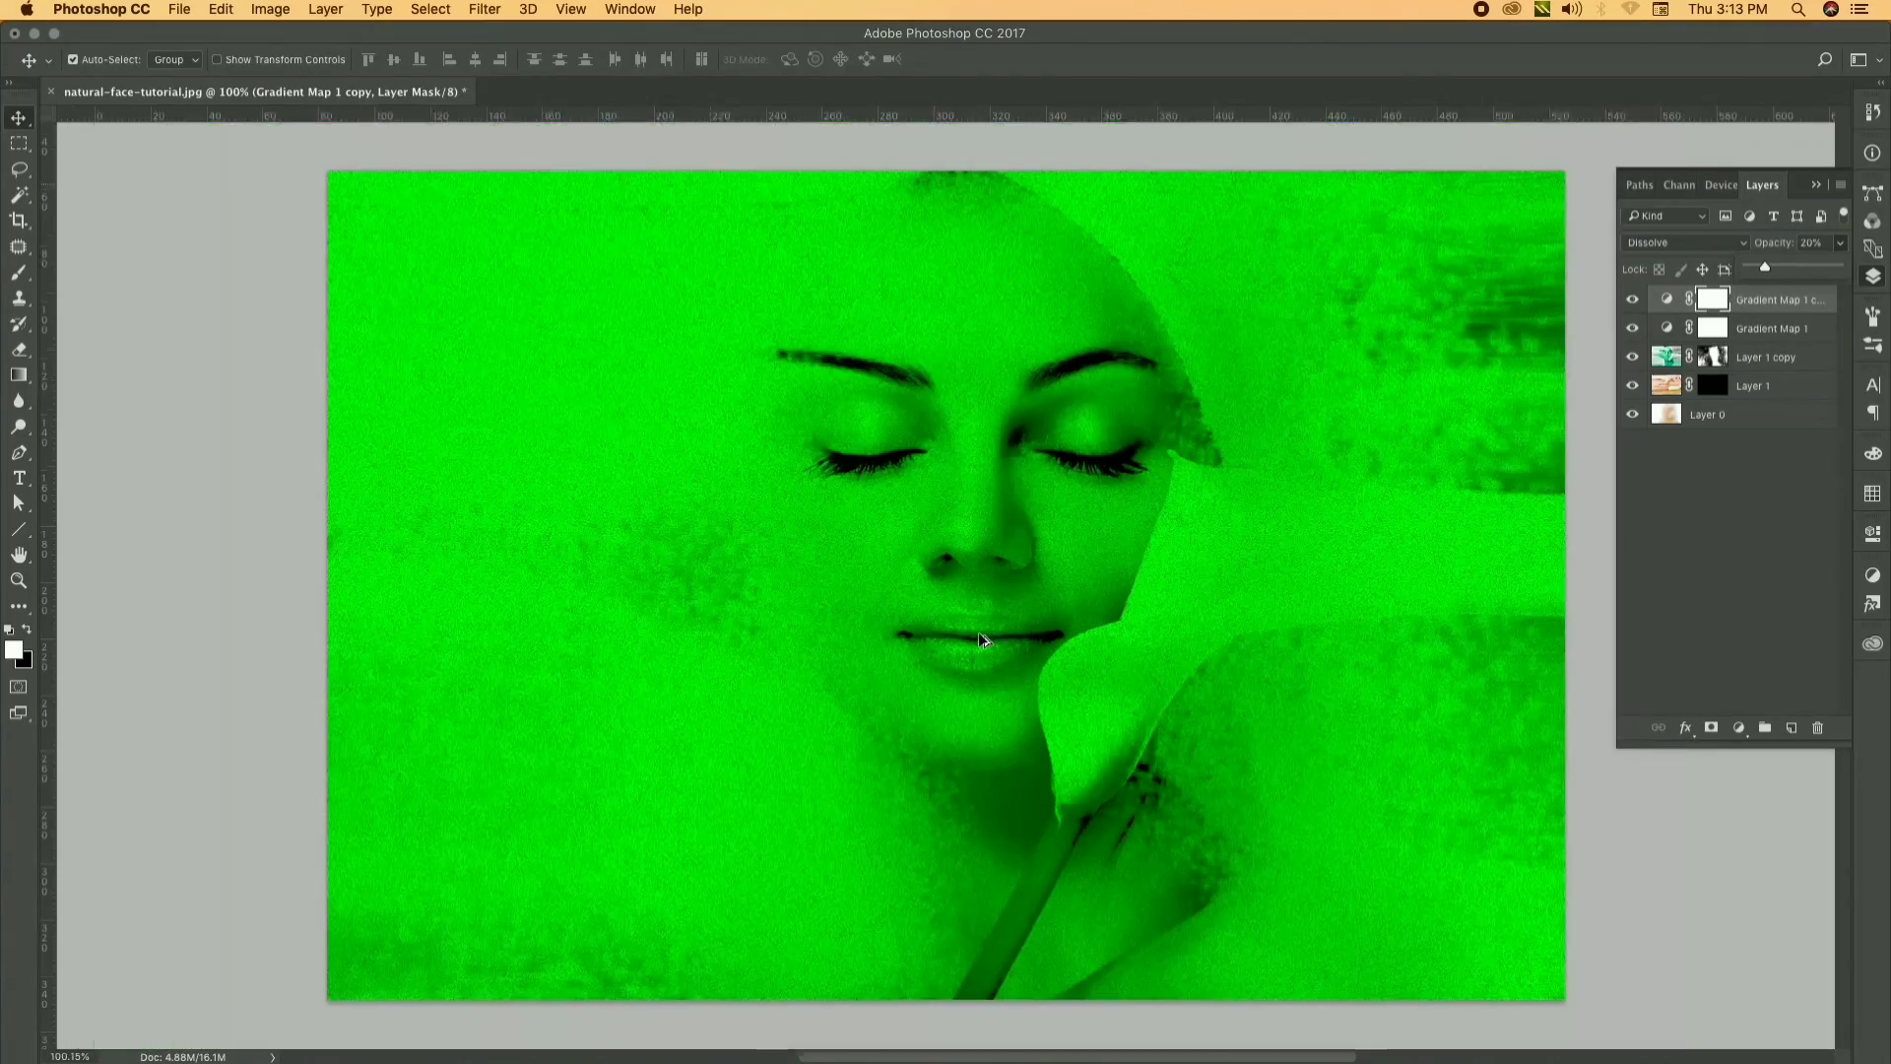
pyautogui.scroll(4, 970, 615)
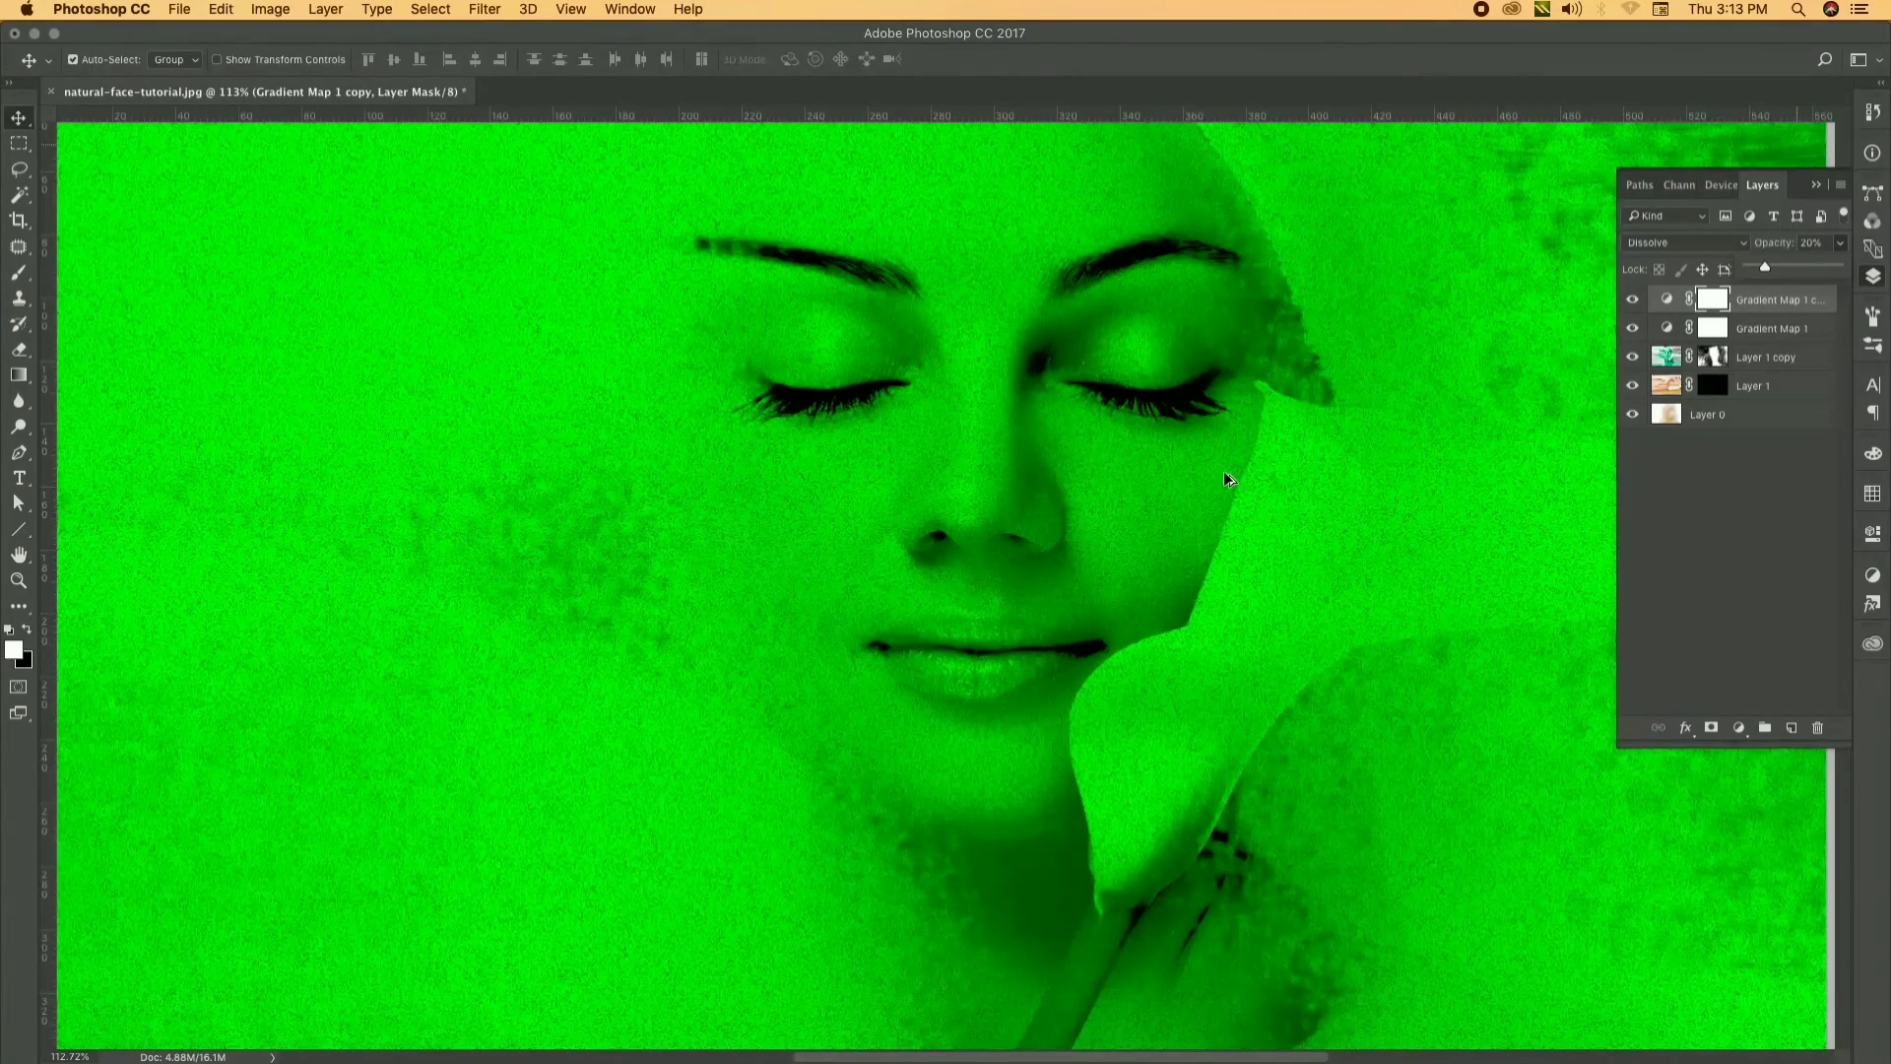
pyautogui.scroll(1, 1229, 479)
pyautogui.write('10')
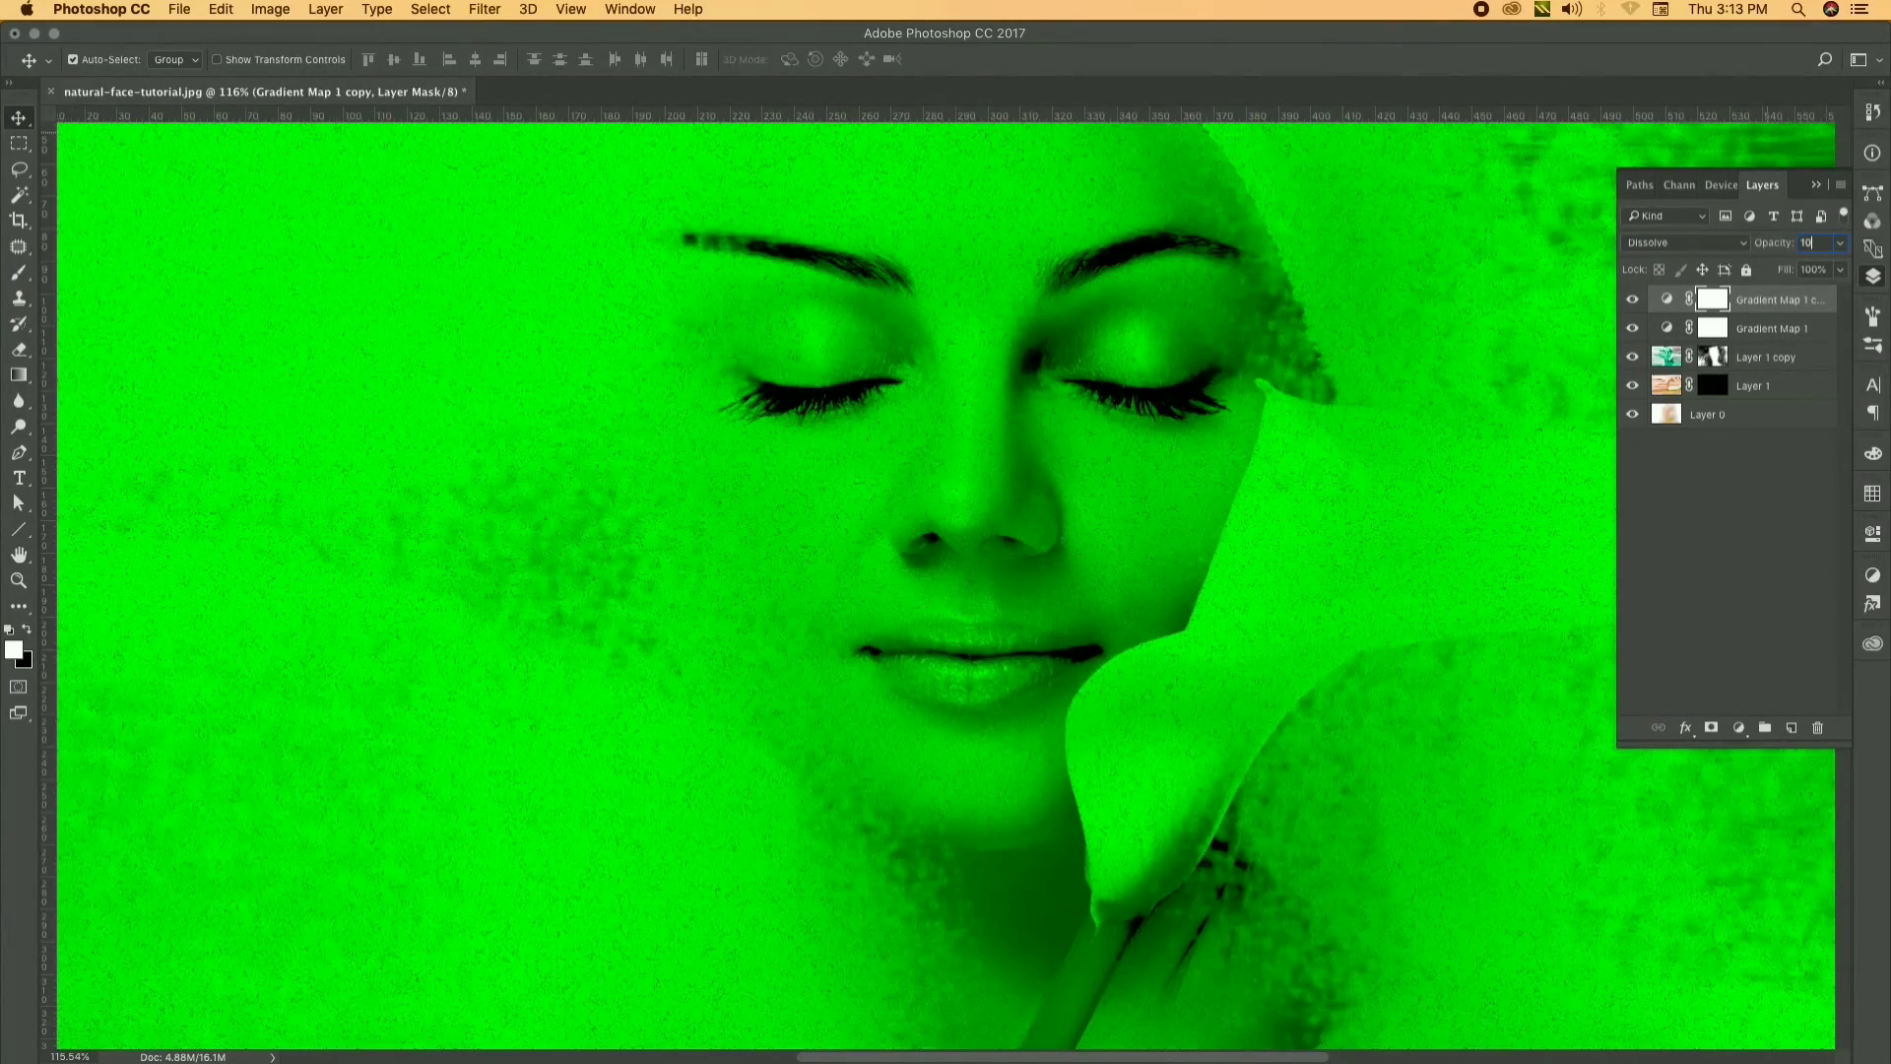
# Collapse the Layers panel to hide the layer list
pyautogui.scroll(-3, 1239, 567)
pyautogui.scroll(3, 1194, 570)
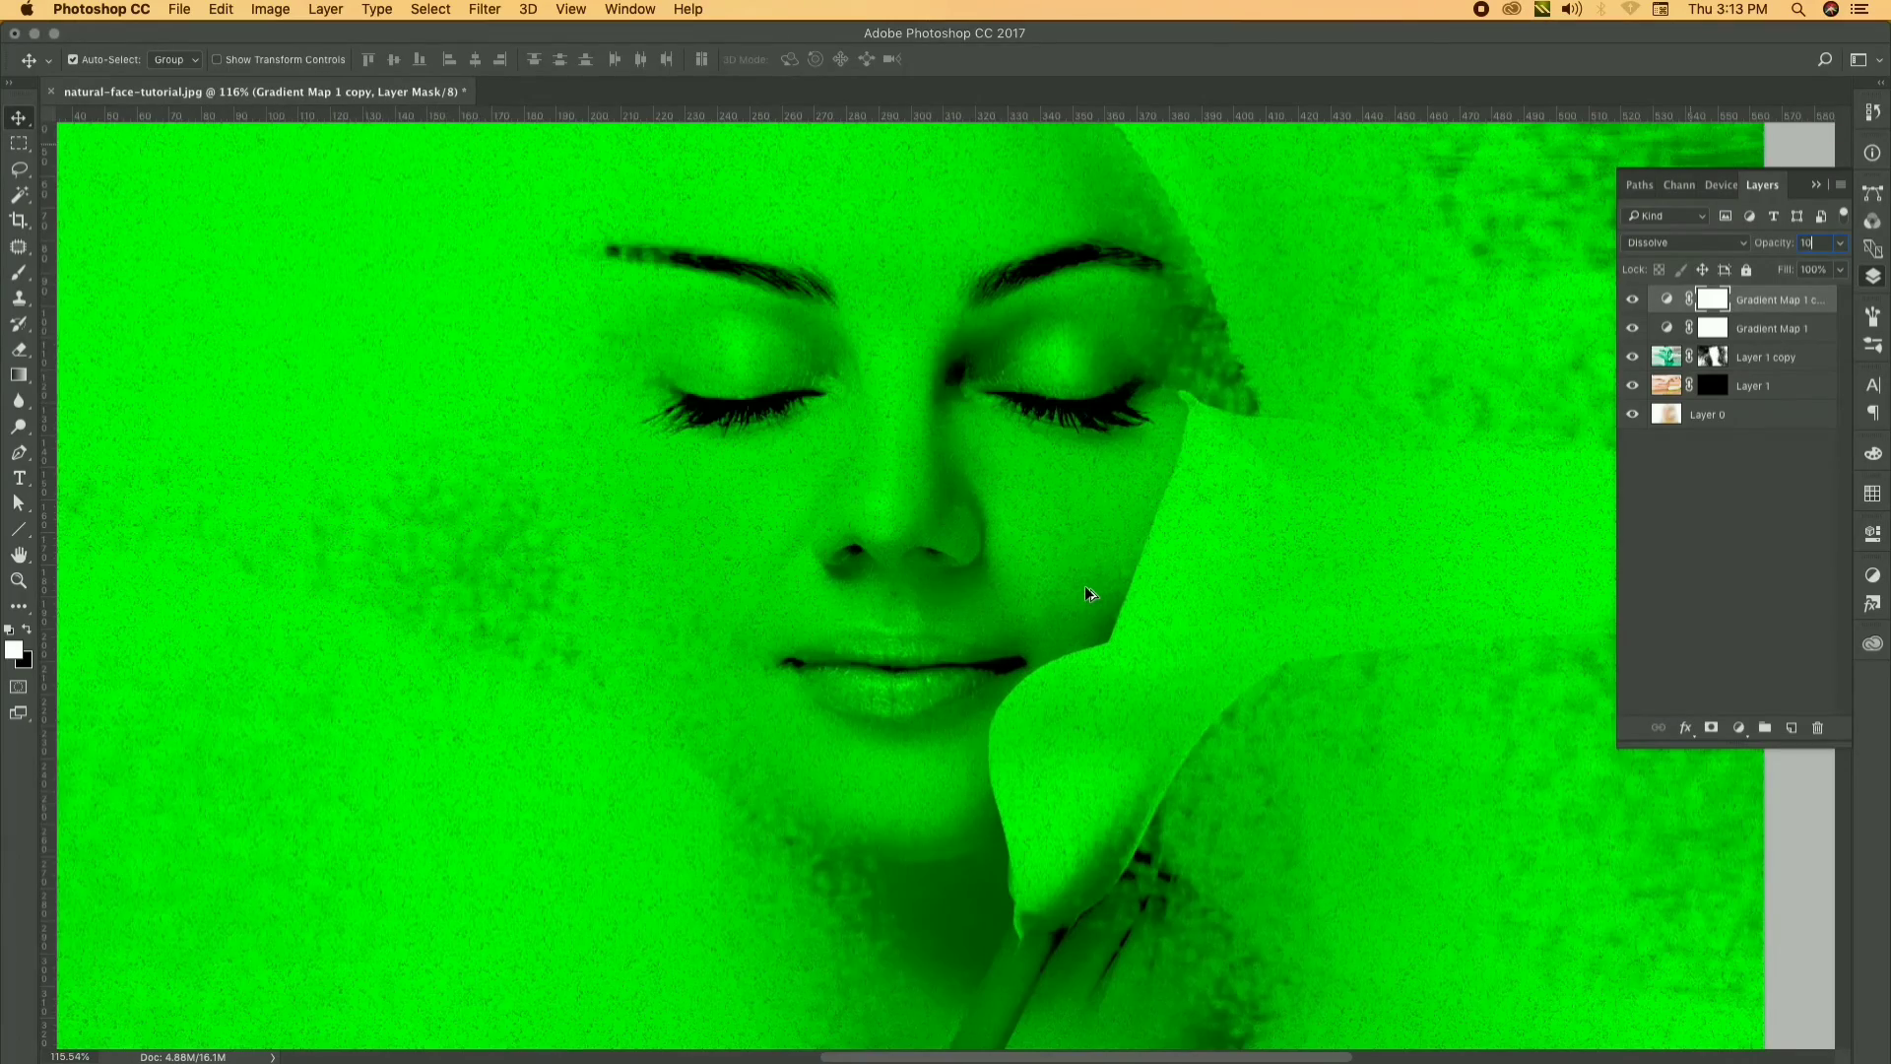
pyautogui.scroll(-2, 1088, 593)
pyautogui.scroll(-2, 1088, 593)
pyautogui.scroll(-2, 1089, 593)
pyautogui.scroll(-2, 1088, 593)
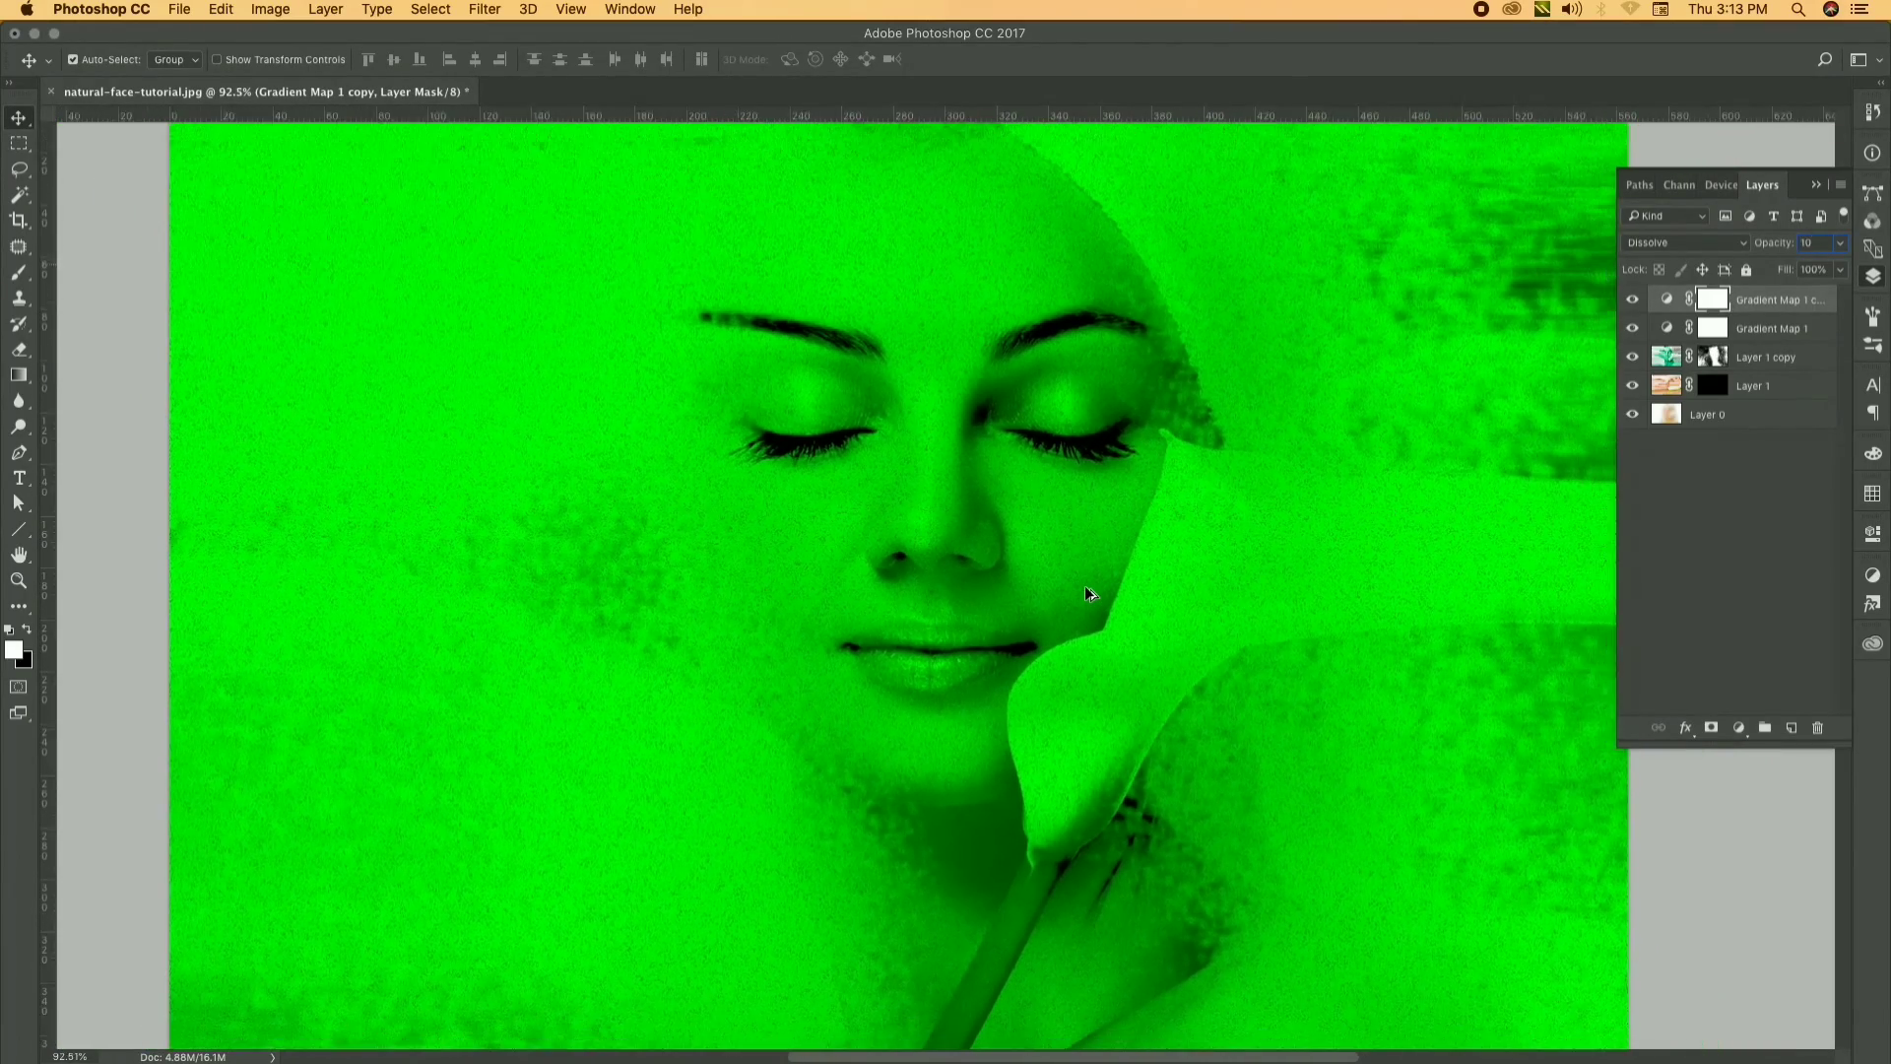
pyautogui.scroll(-1, 1088, 593)
pyautogui.scroll(-1, 1089, 593)
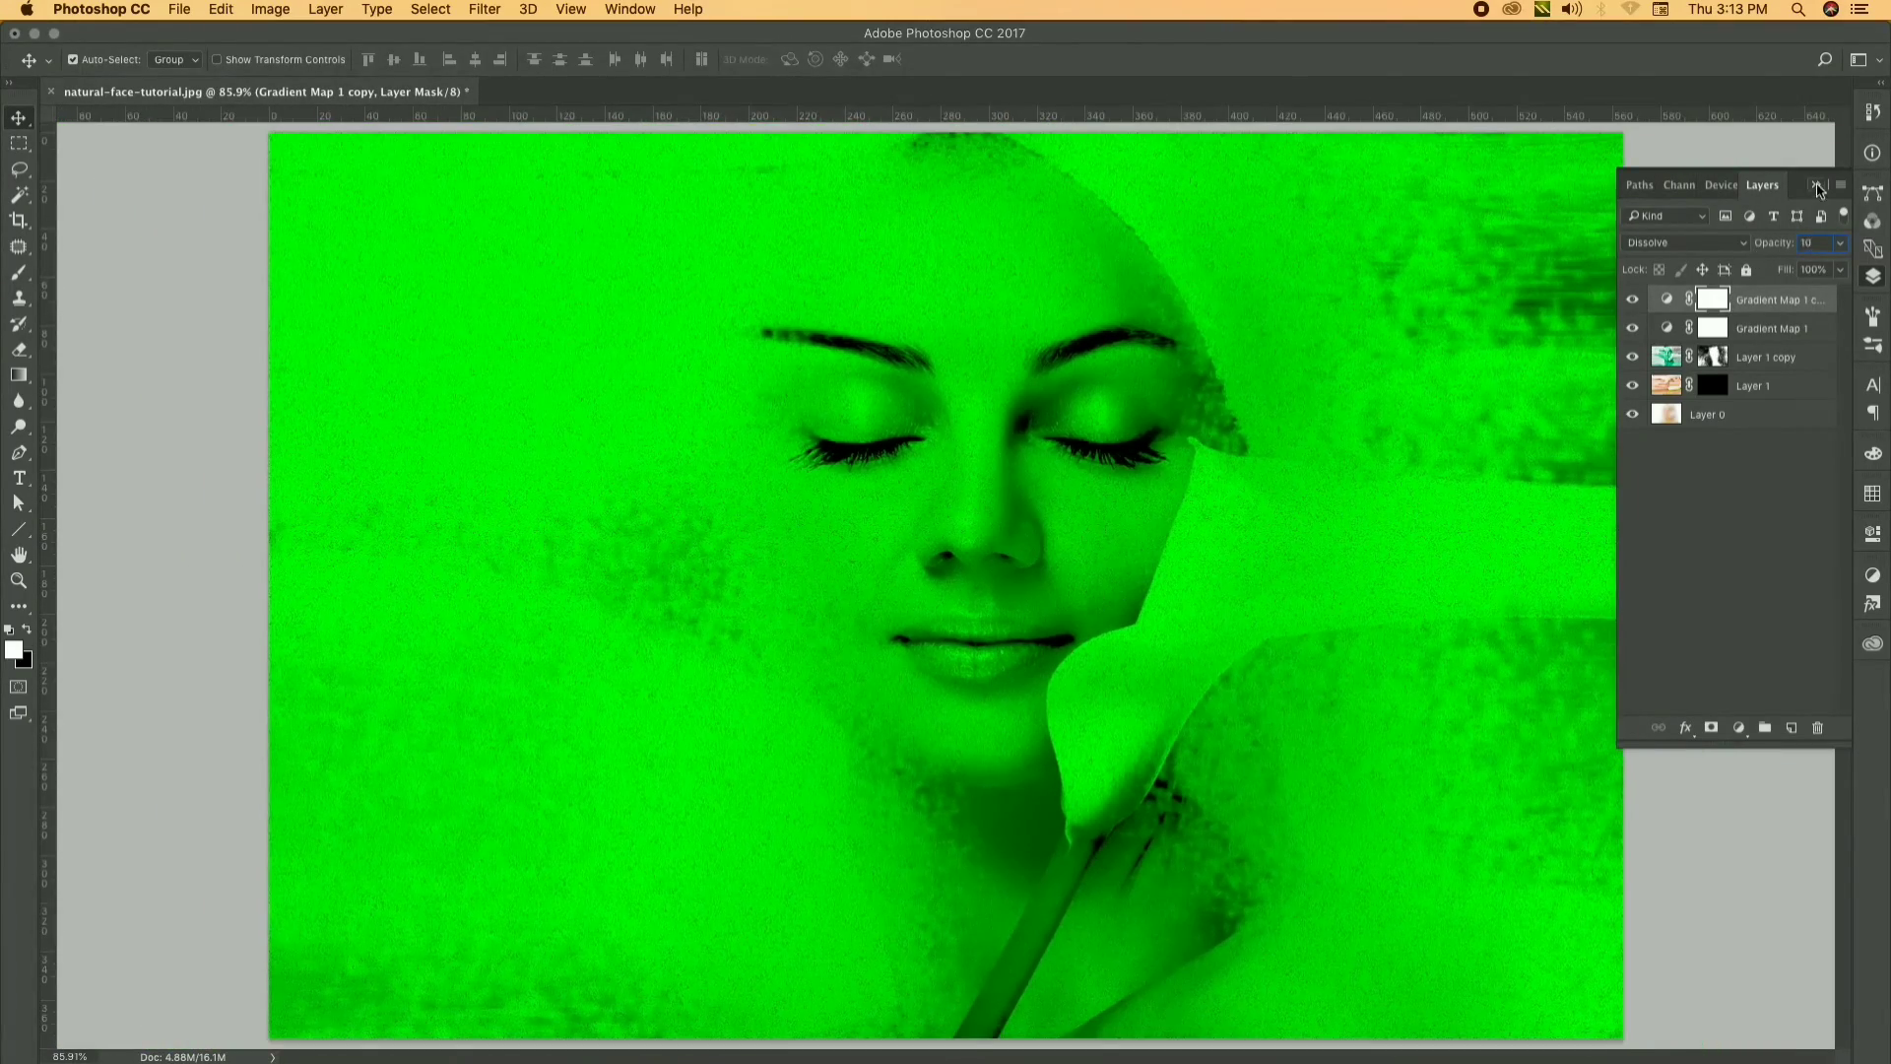
pyautogui.click(1817, 187)
pyautogui.scroll(-3, 1038, 570)
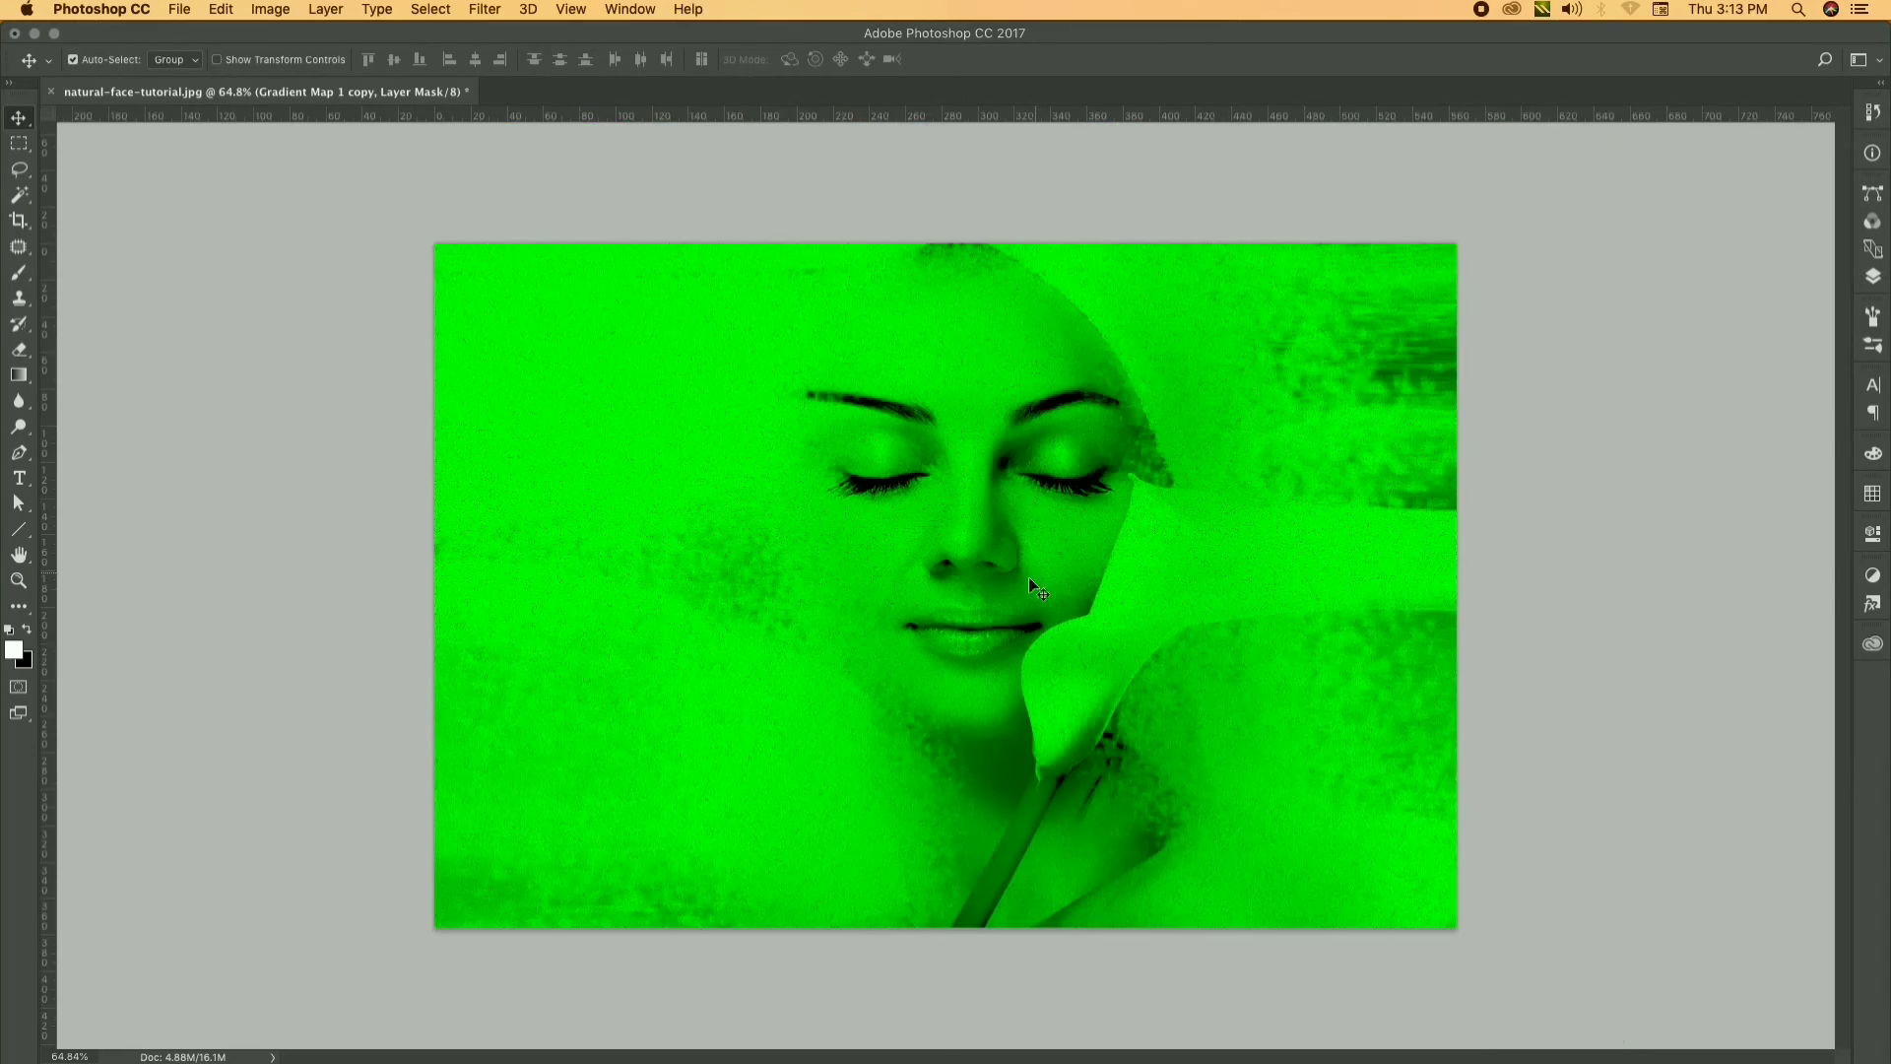
# Bring back the layer list, toggle Layer 0's visibility to check it, and select Layer 0
pyautogui.scroll(5, 910, 657)
pyautogui.click(899, 654)
pyautogui.click(1873, 277)
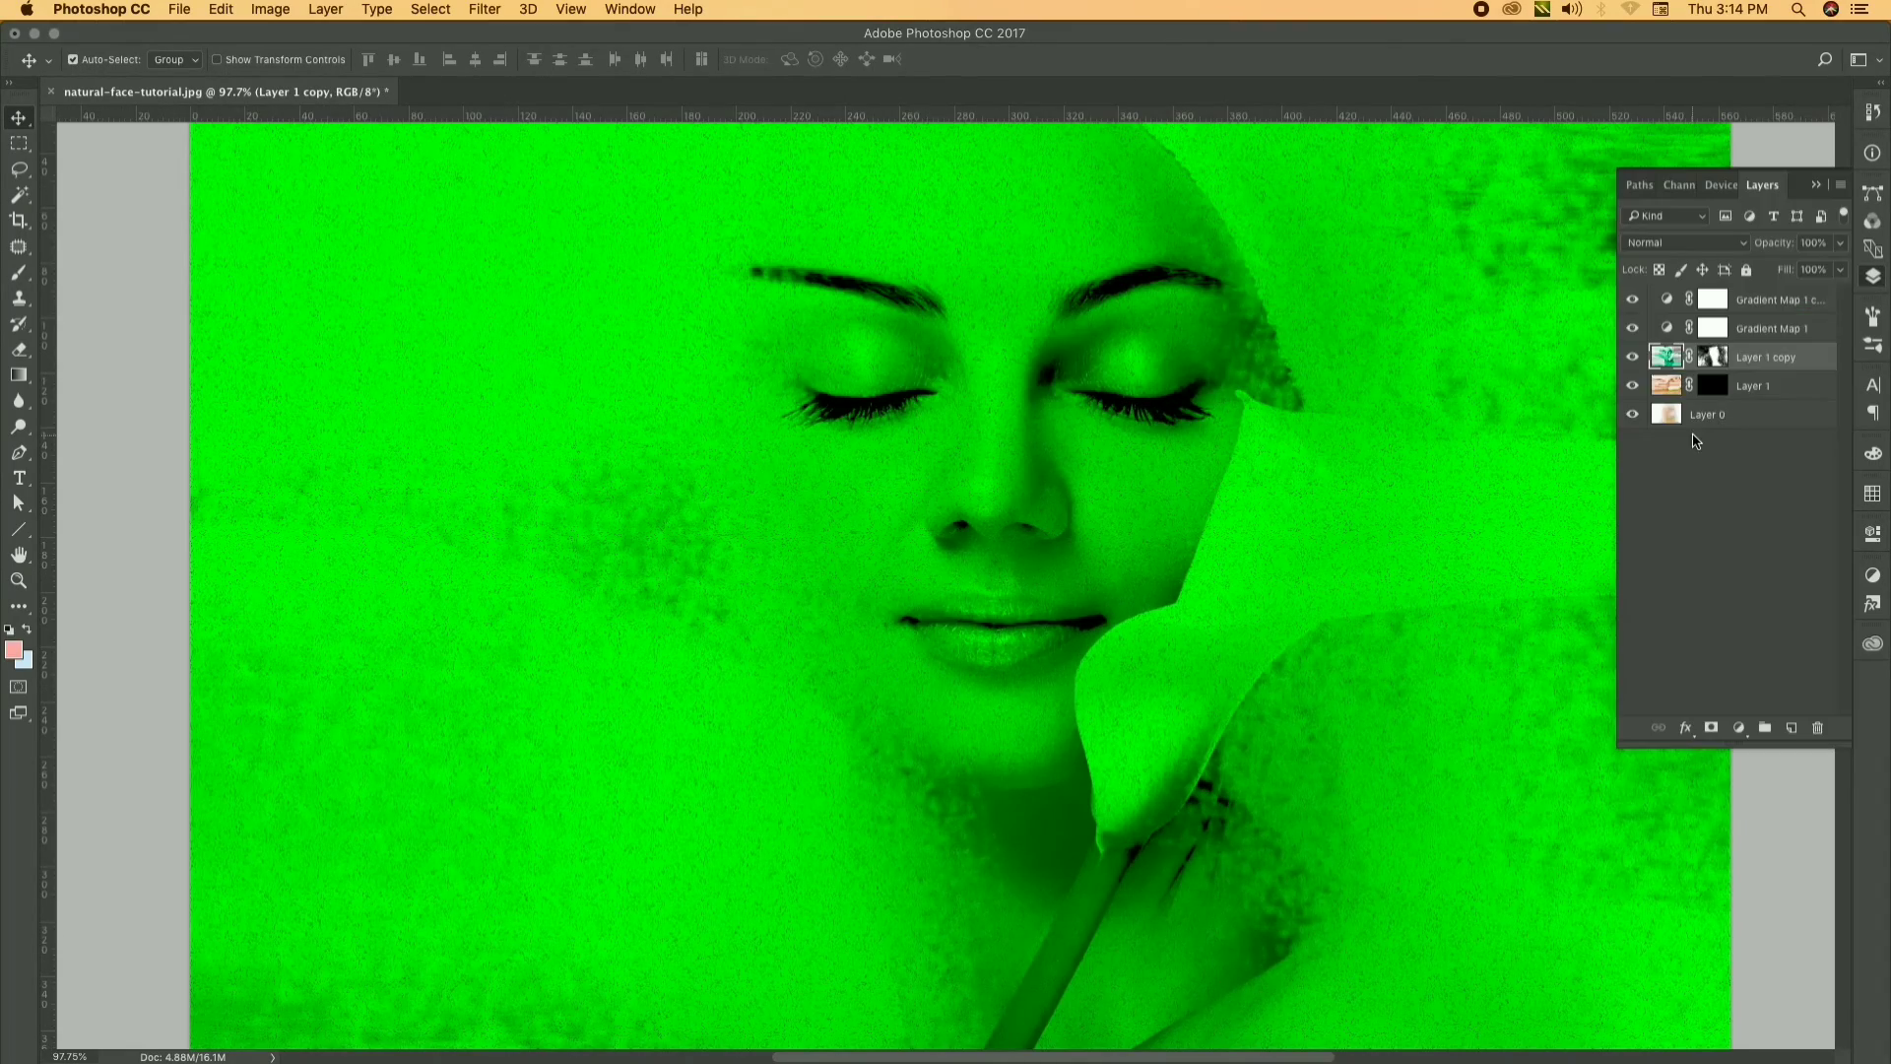
pyautogui.click(1632, 414)
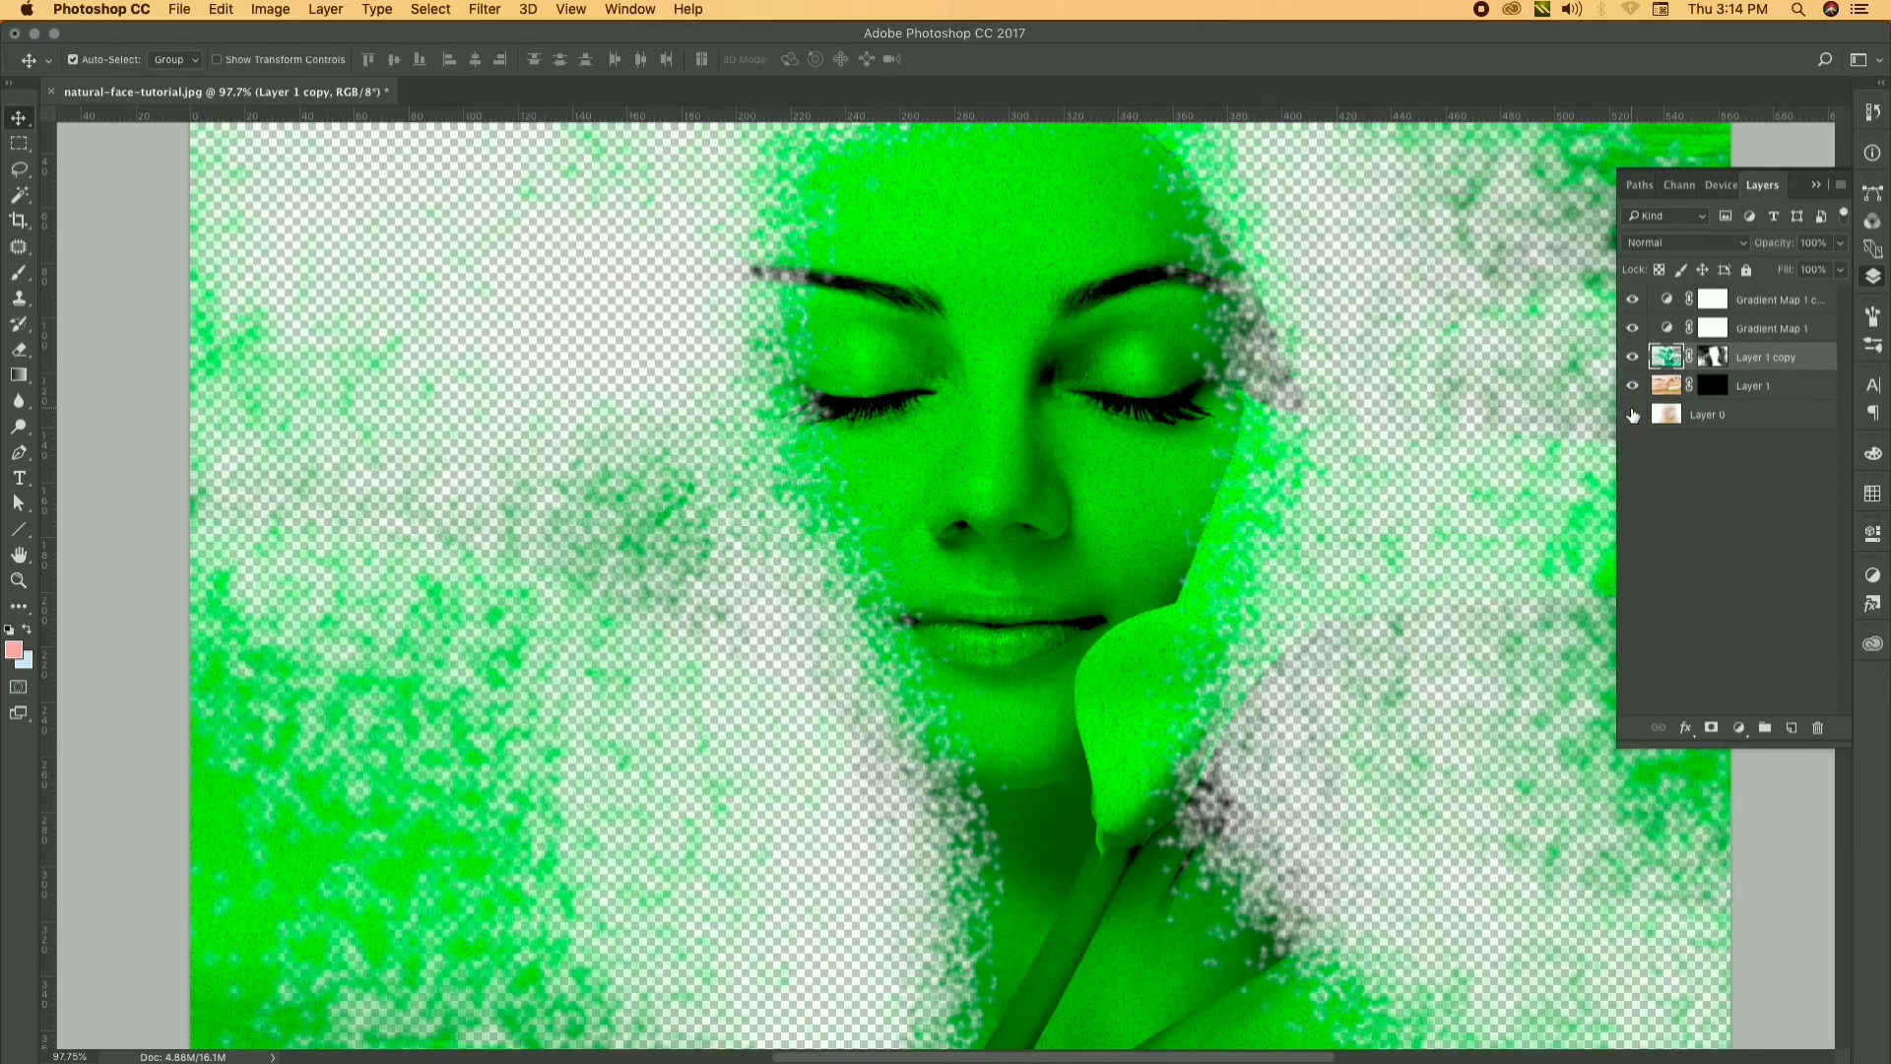
pyautogui.click(1632, 414)
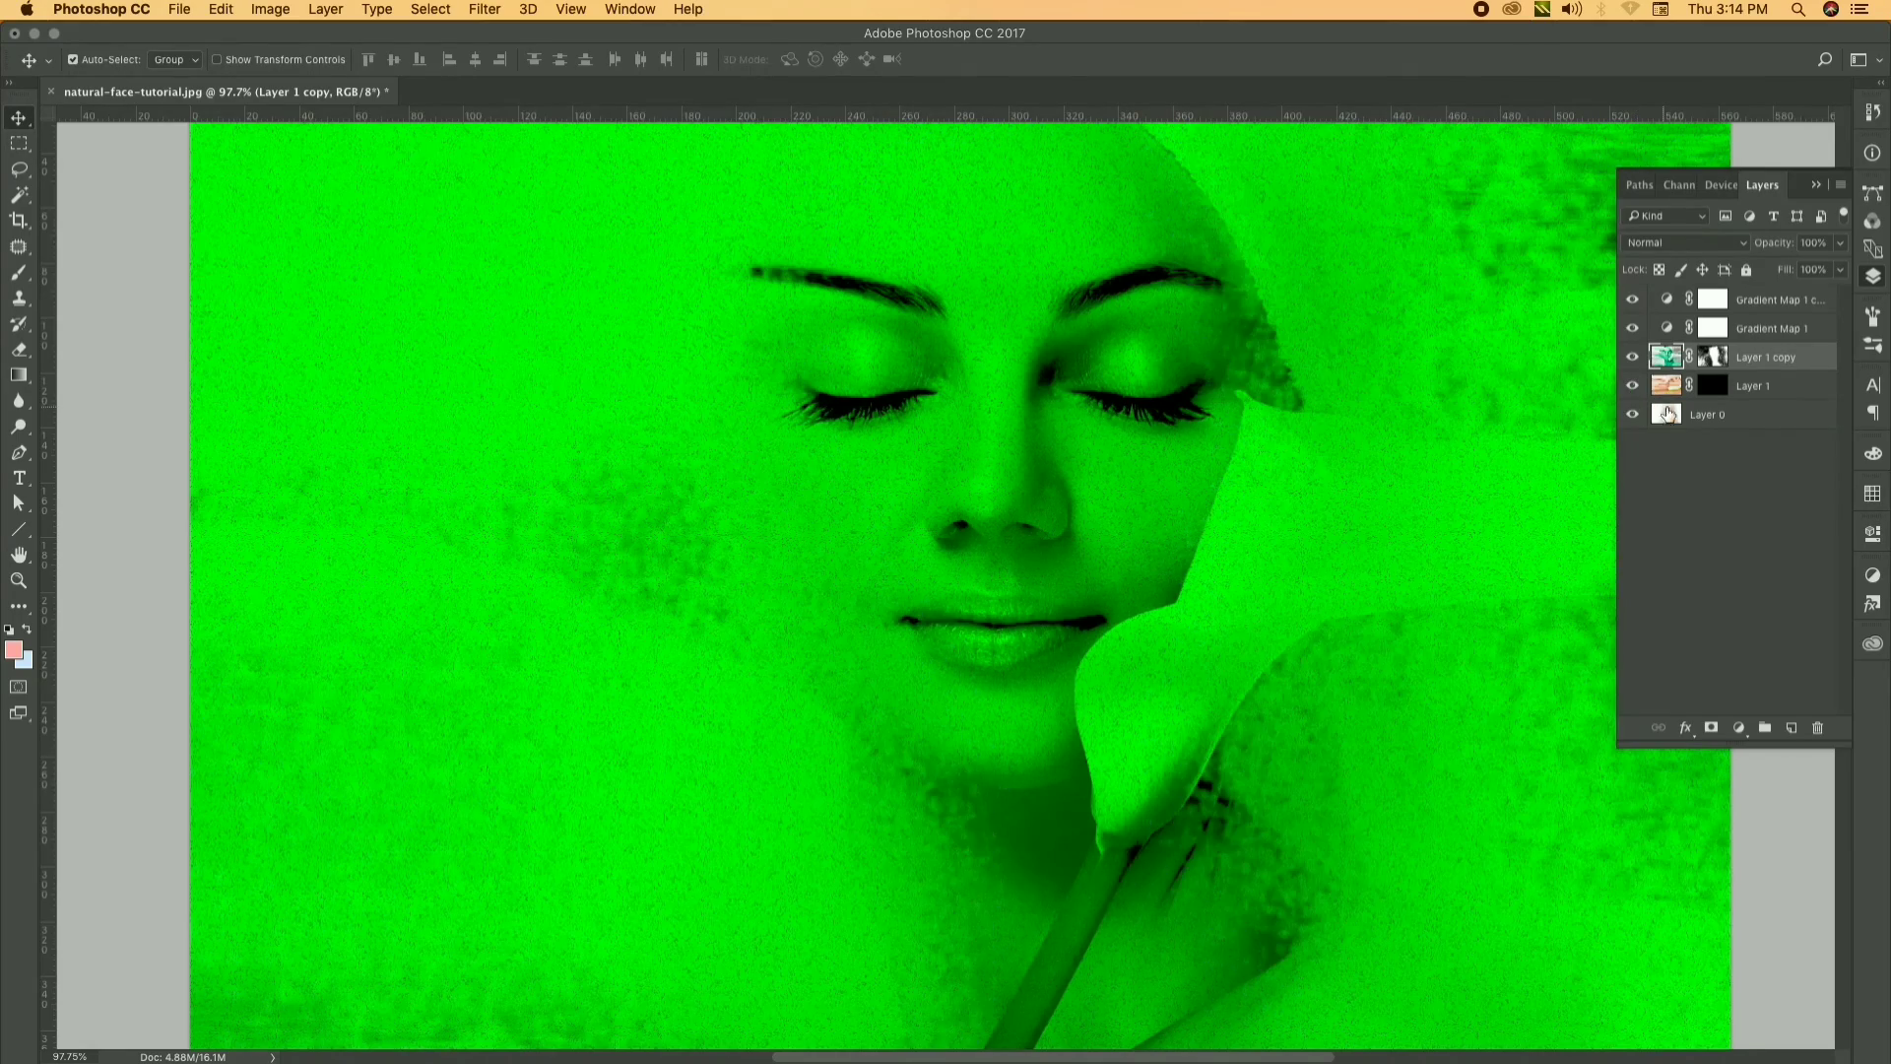
pyautogui.click(1666, 417)
# Colorize Layer 0 with a reddish Hue/Saturation tint at saturation 25, then reselect Gradient Map 1 copy
pyautogui.hotkey('ctrl', 'u')
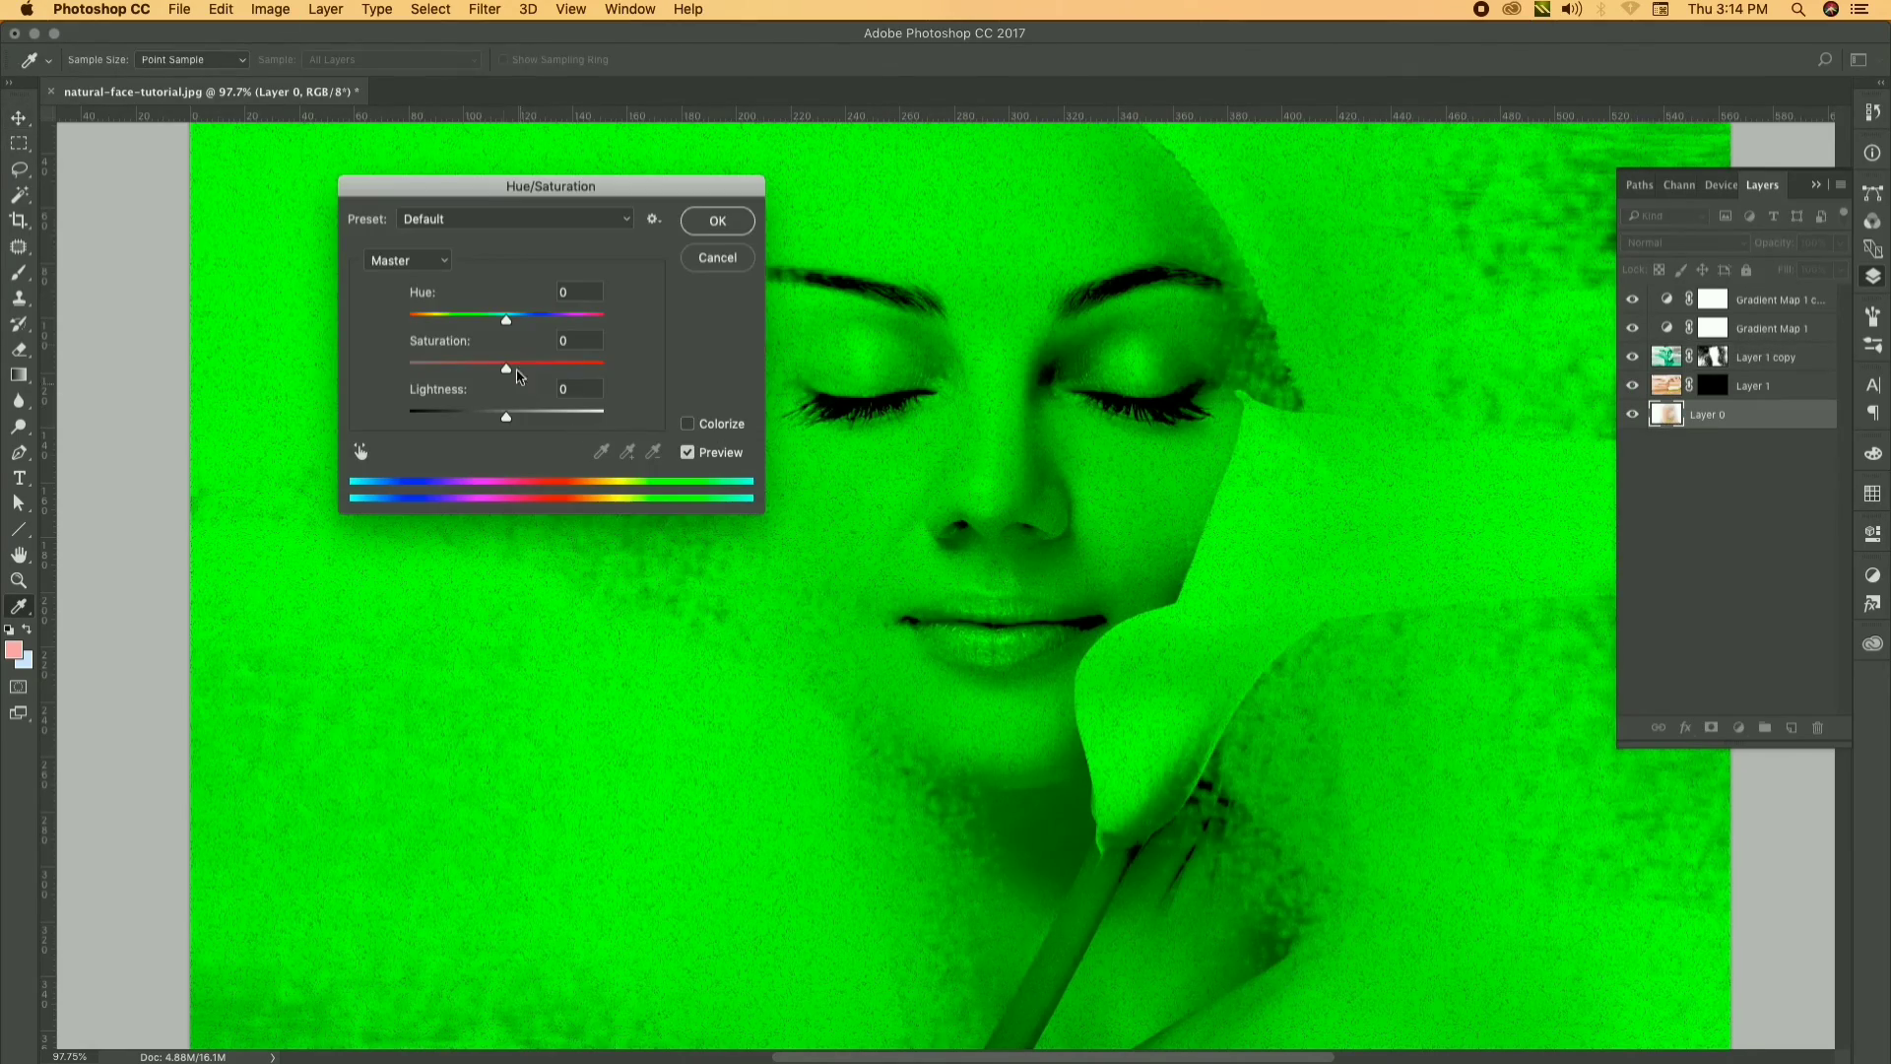
pyautogui.moveTo(507, 316)
pyautogui.mouseDown()
pyautogui.moveTo(489, 322)
pyautogui.moveTo(616, 325)
pyautogui.moveTo(407, 322)
pyautogui.mouseUp()
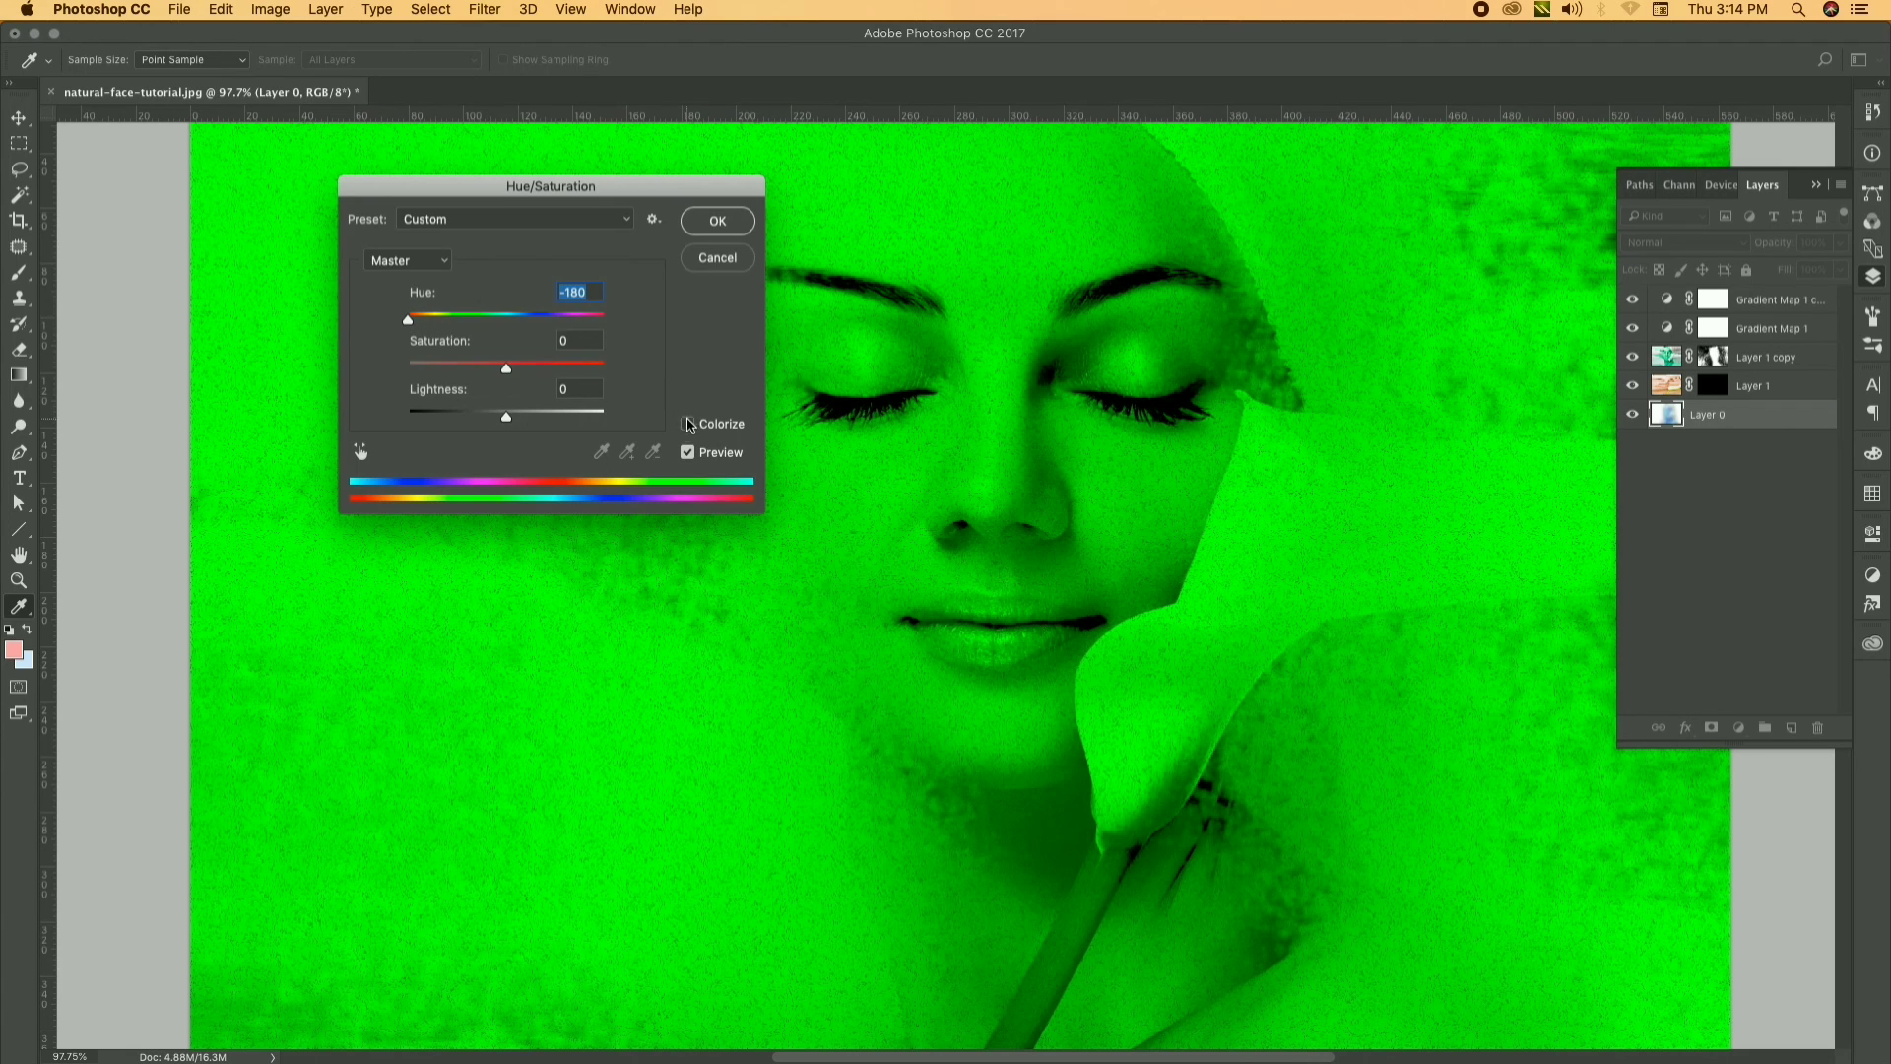
pyautogui.click(687, 423)
pyautogui.click(688, 424)
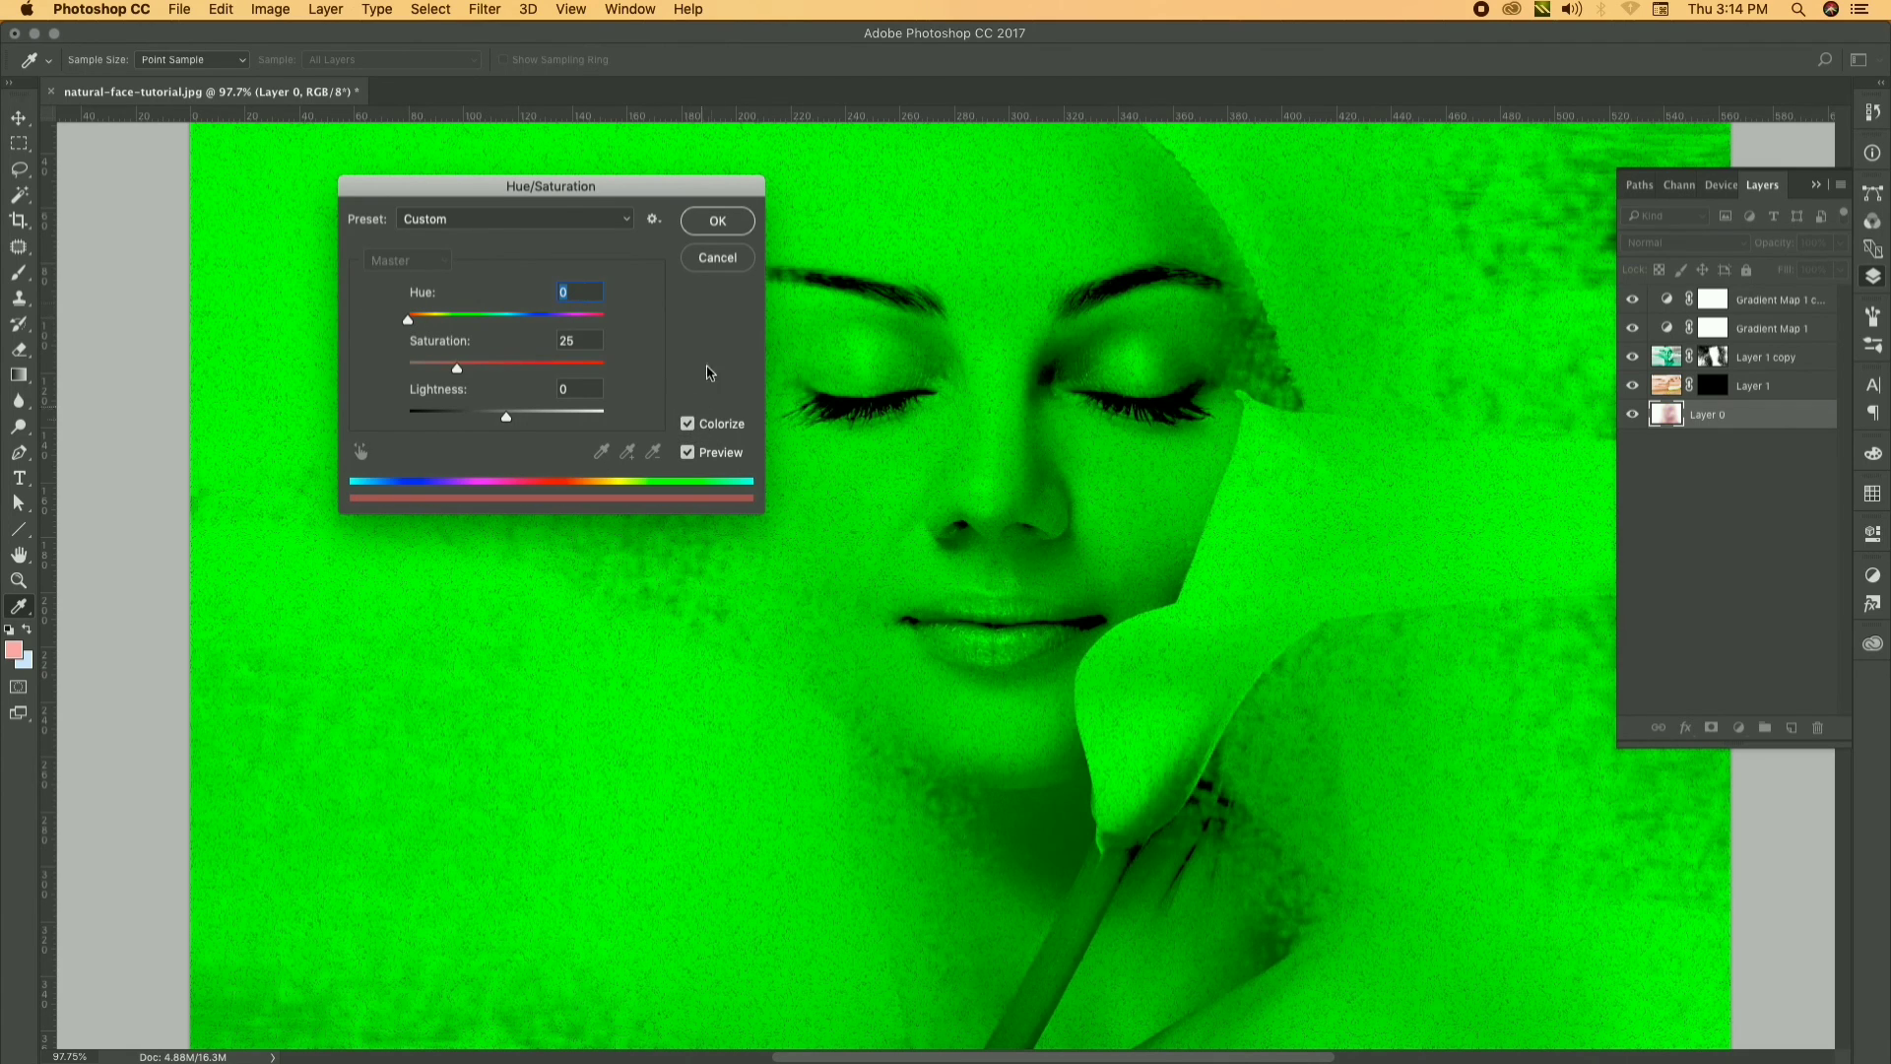
pyautogui.click(731, 221)
pyautogui.click(1733, 301)
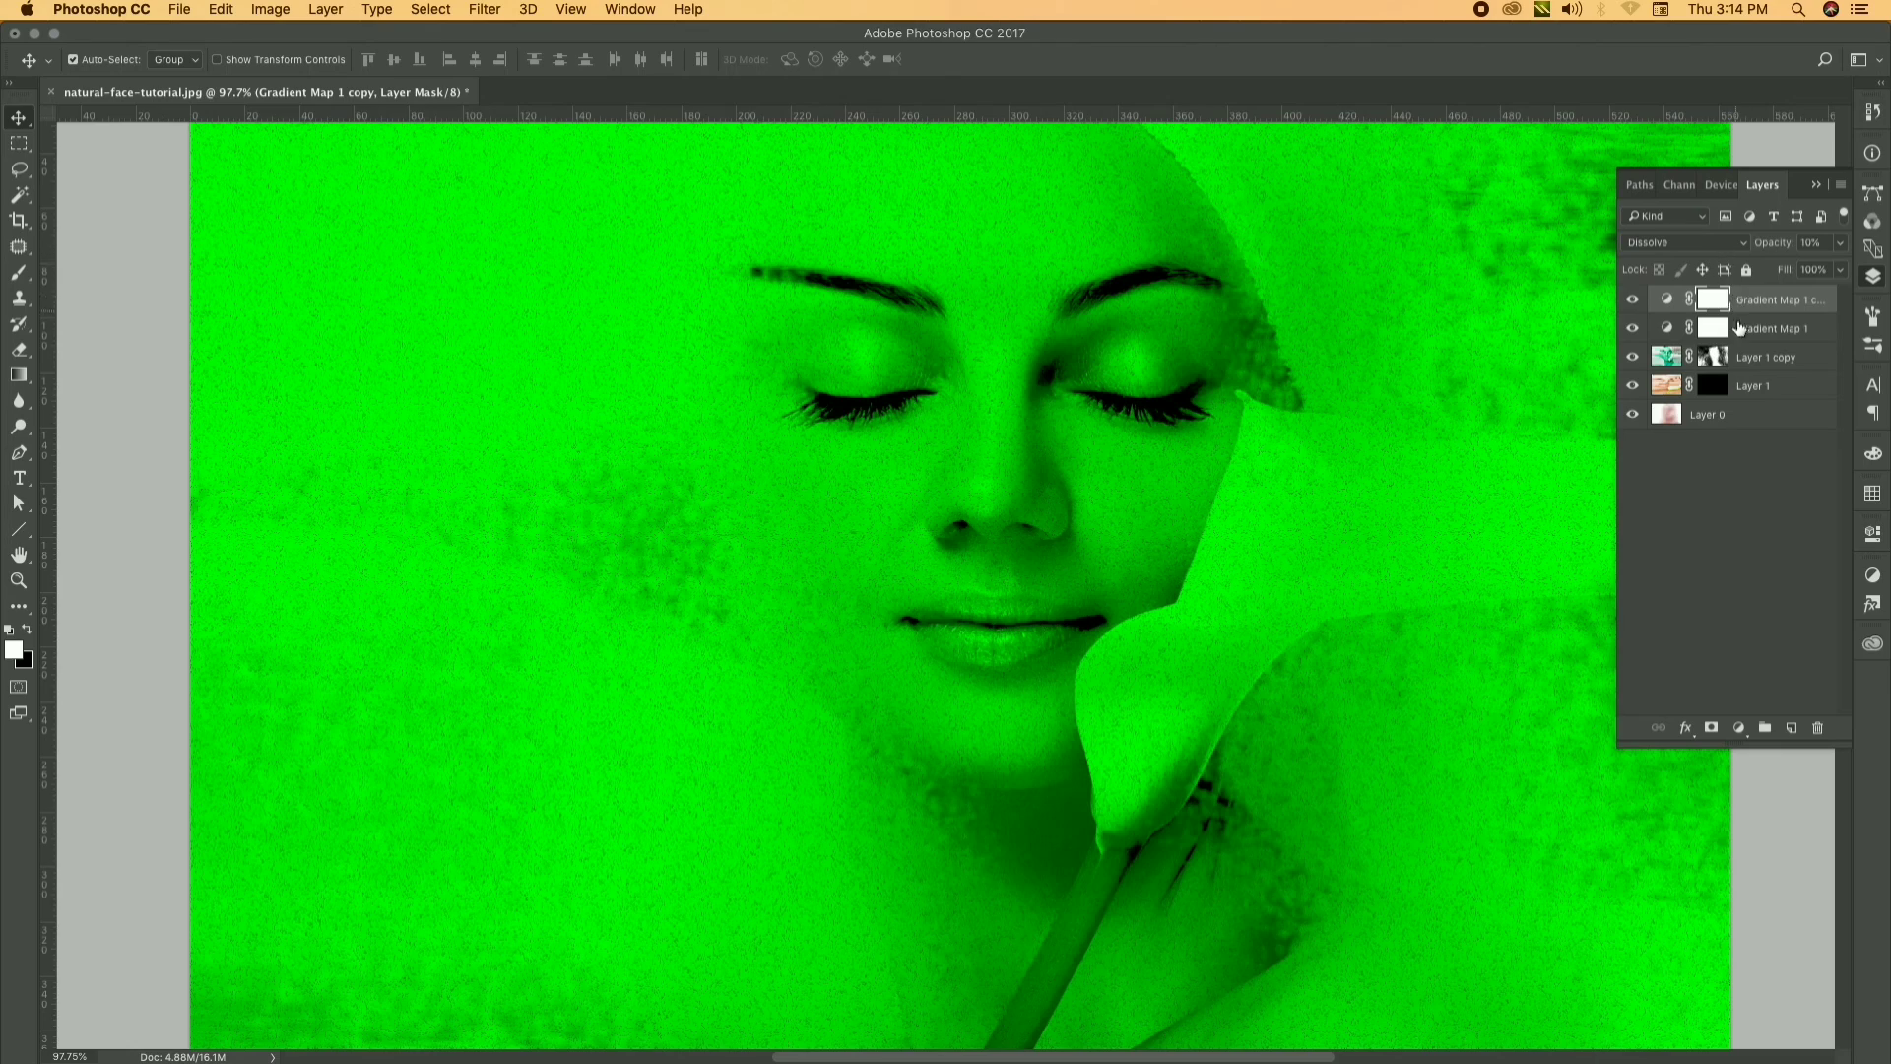
pyautogui.click(1714, 335)
pyautogui.click(1684, 247)
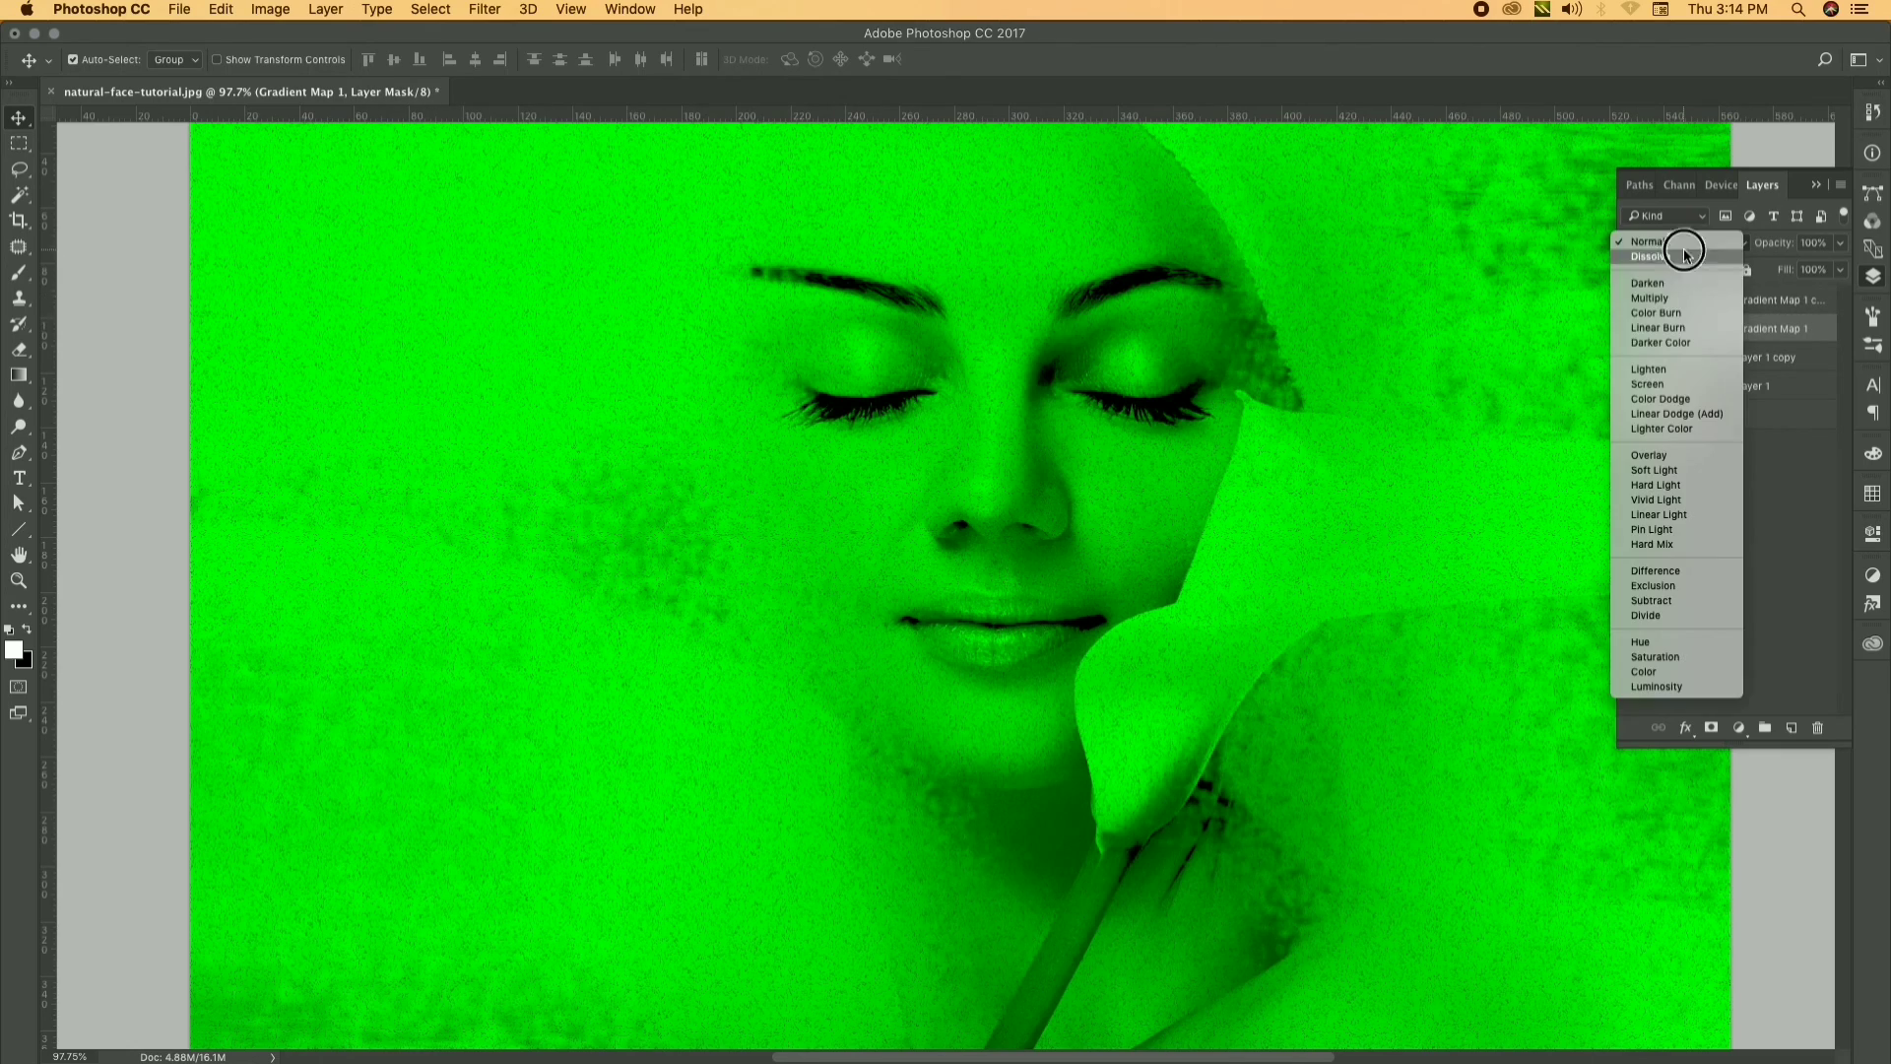
pyautogui.click(1664, 298)
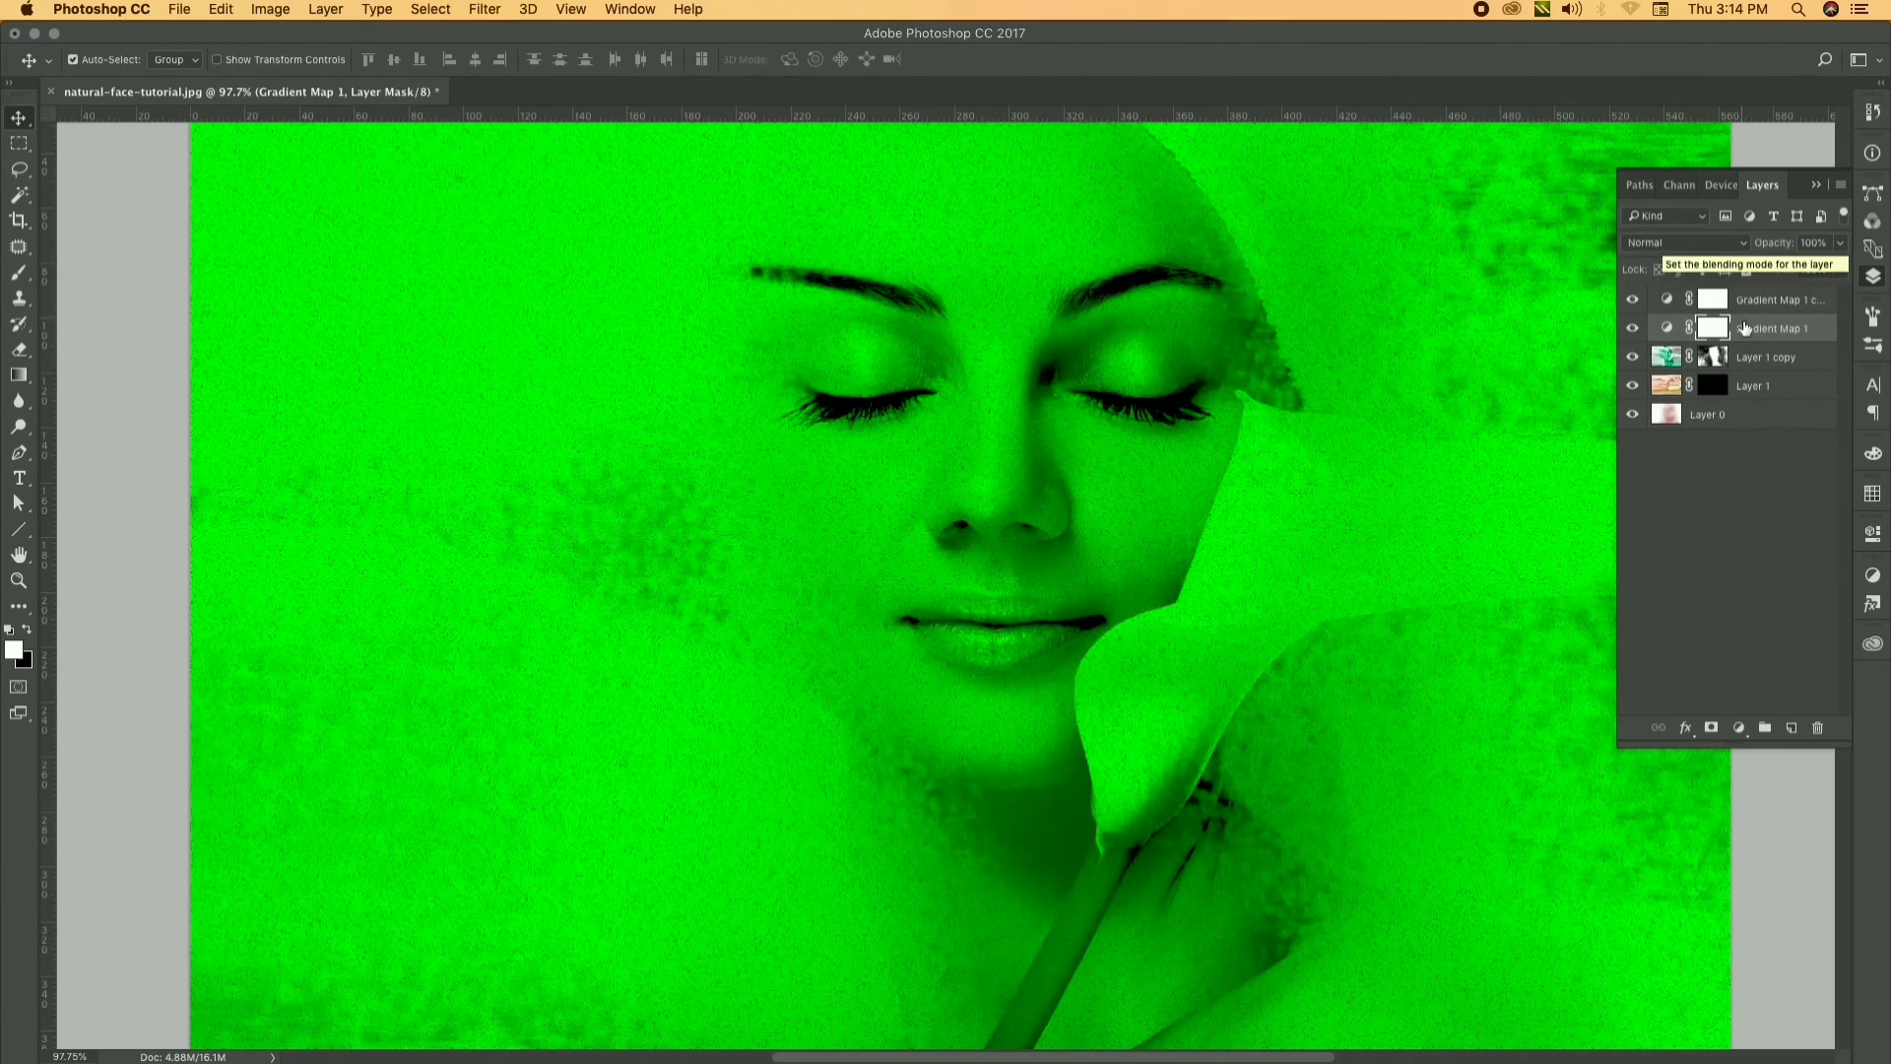
pyautogui.click(1715, 249)
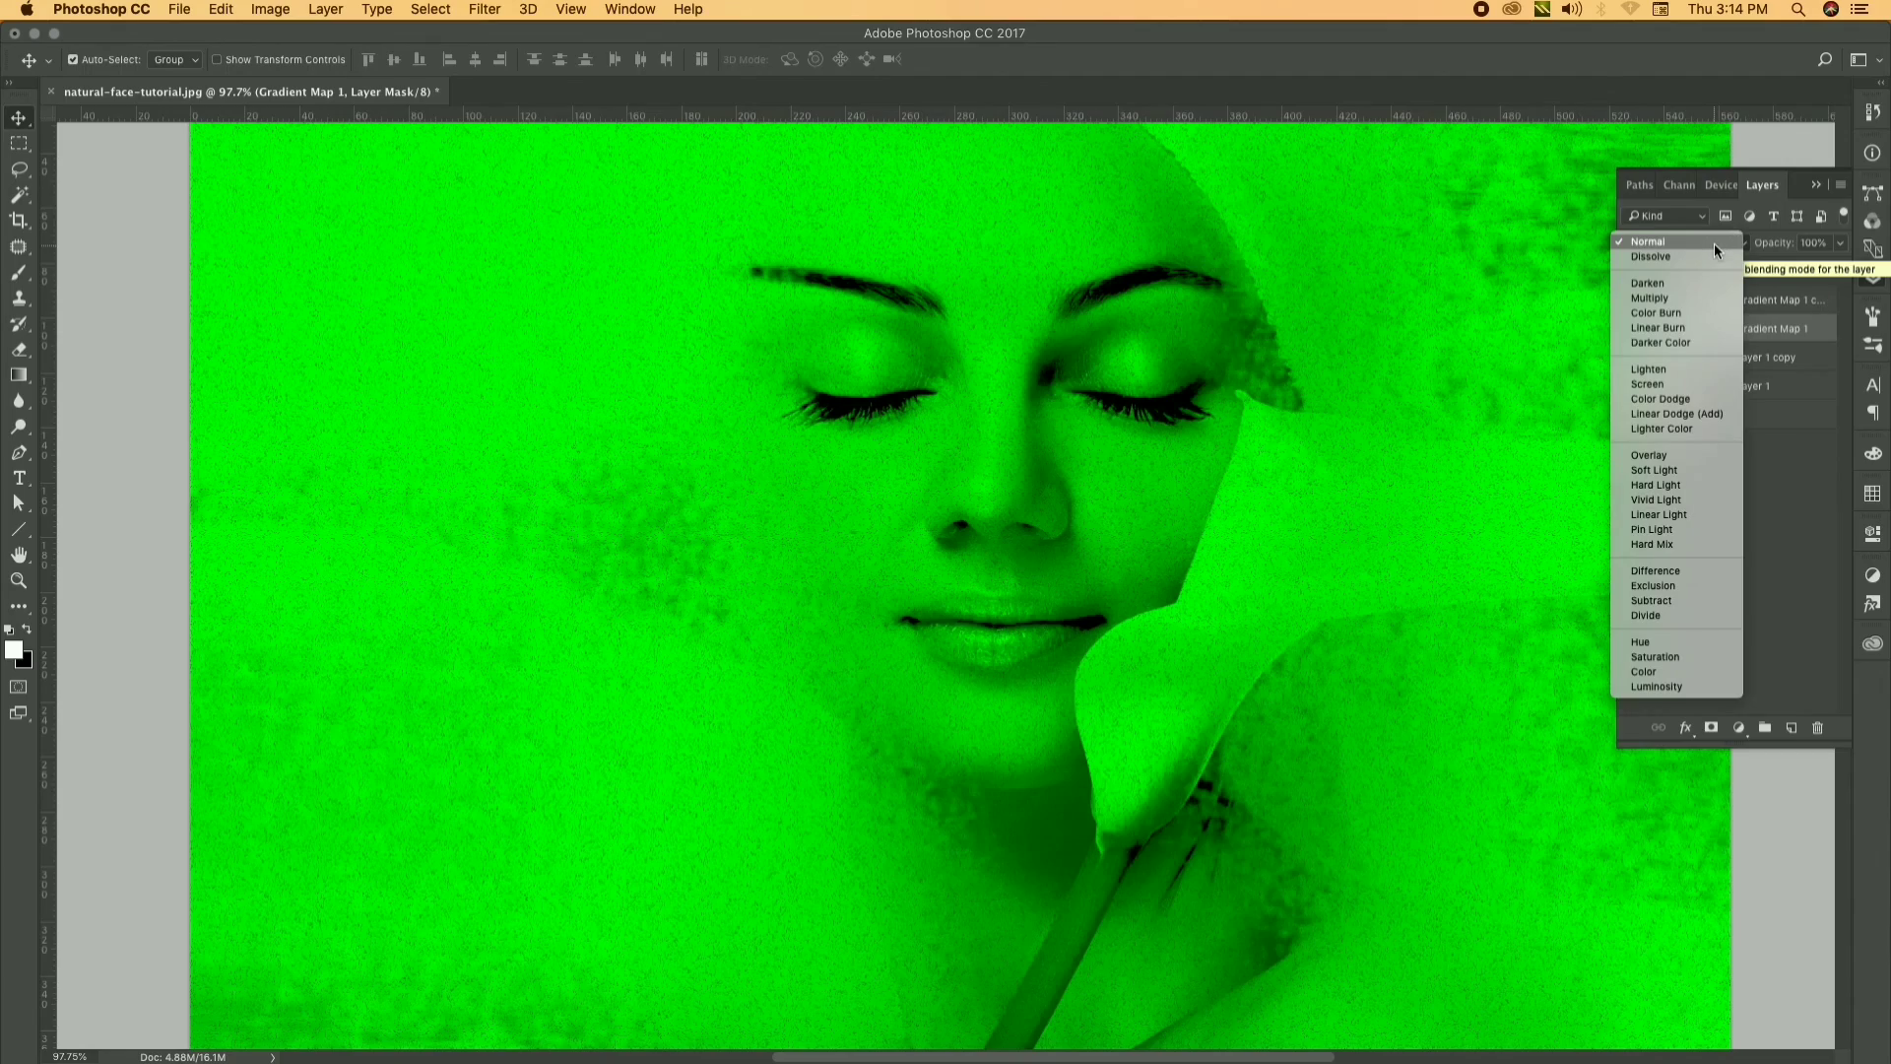
pyautogui.click(1692, 686)
pyautogui.press('super+z')
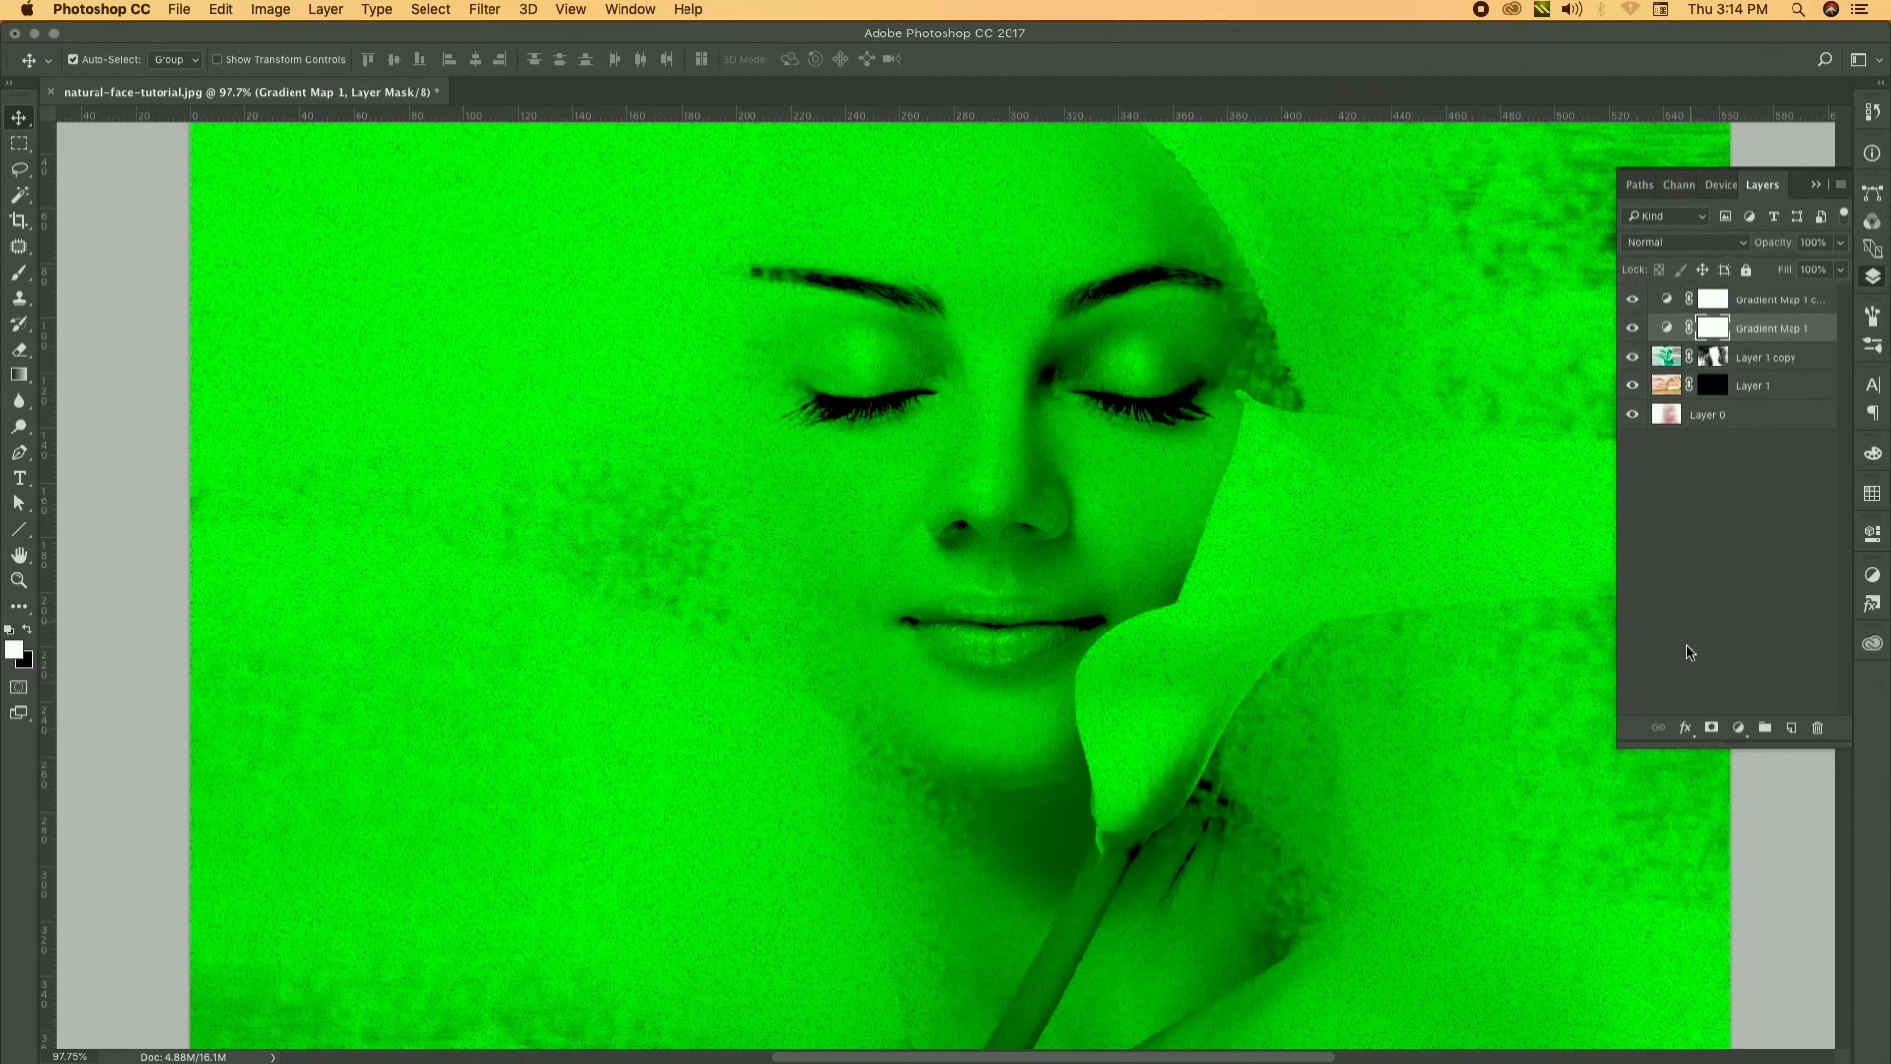
pyautogui.scroll(-3, 1126, 480)
pyautogui.scroll(1, 968, 524)
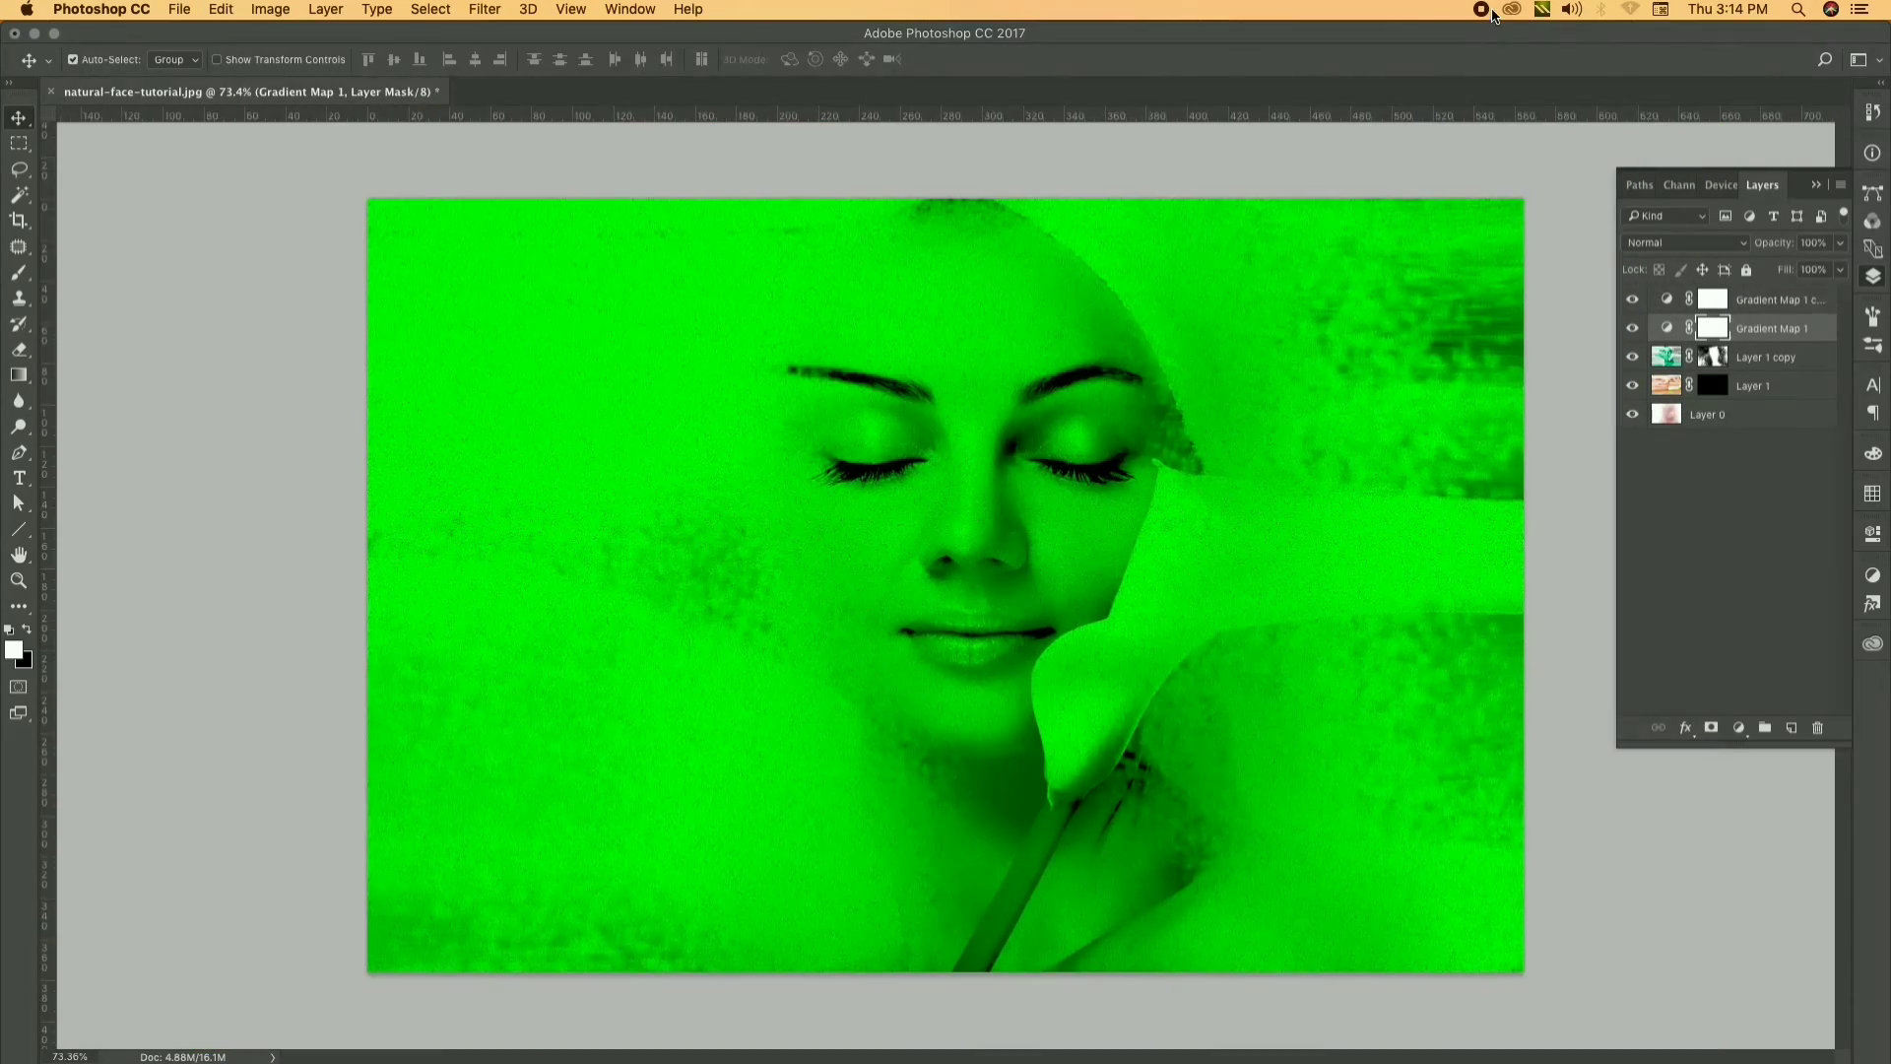